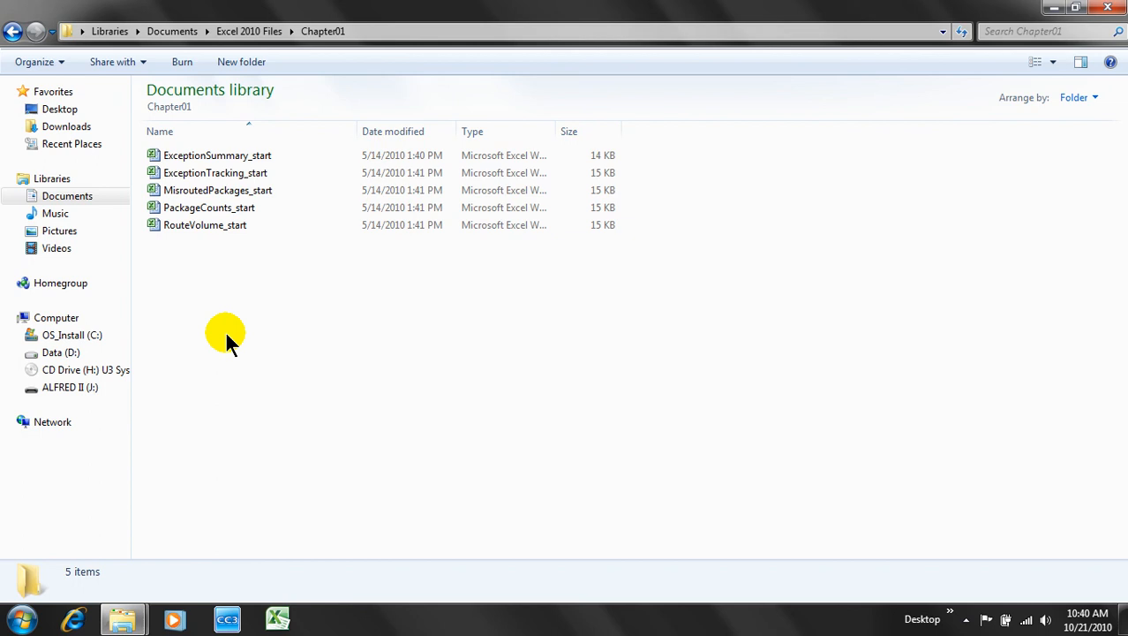
# - Open ExceptionSummary_start from the Chapter01 folder and maximize the Excel window
pyautogui.doubleClick(227, 158)
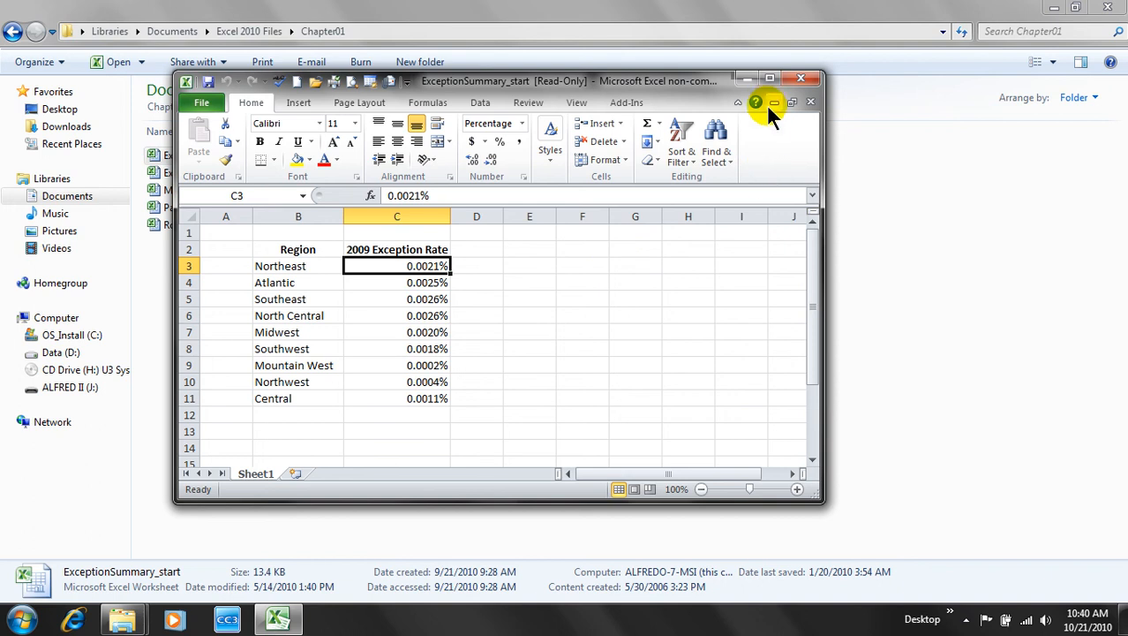
pyautogui.click(769, 80)
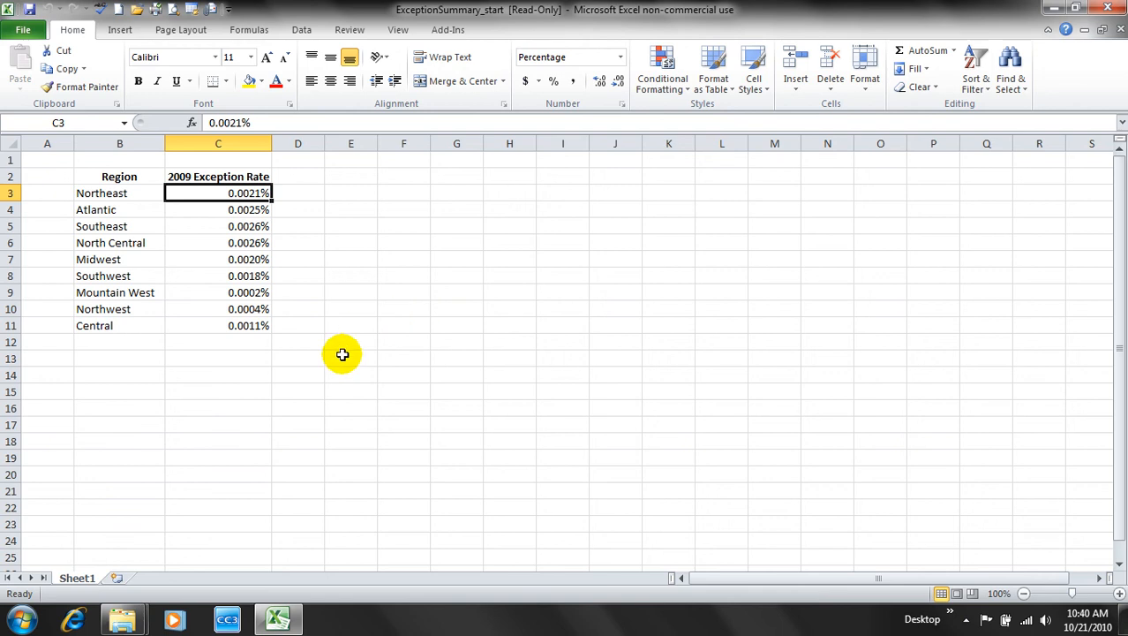
# - Start Save As and browse to My Documents > Excel 2010 Projects
pyautogui.click(27, 30)
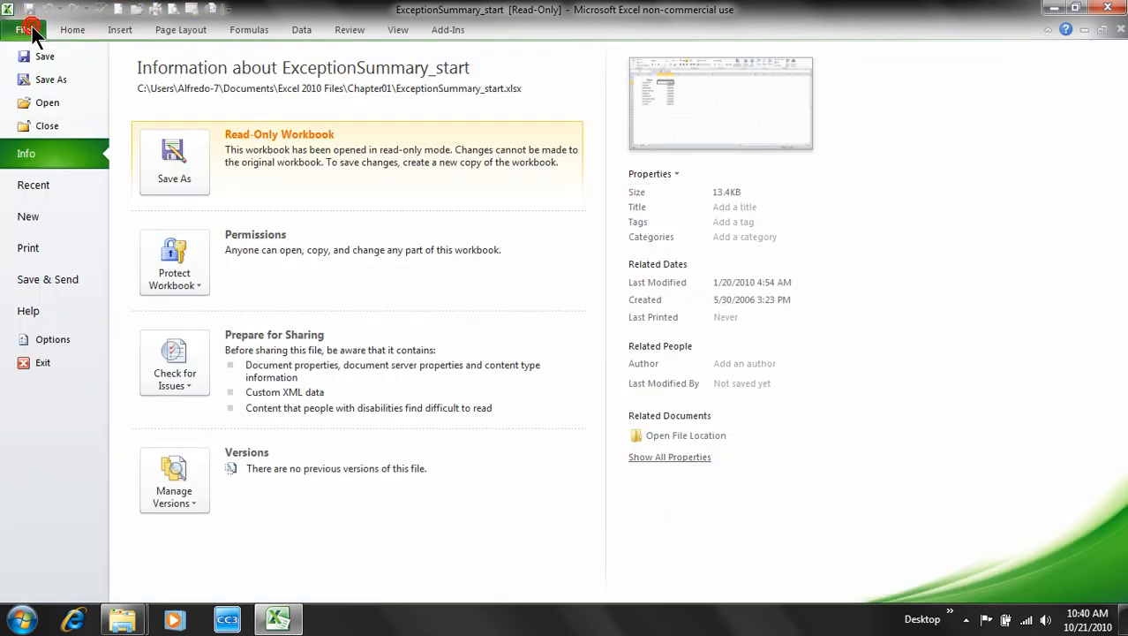
pyautogui.press('Escape')
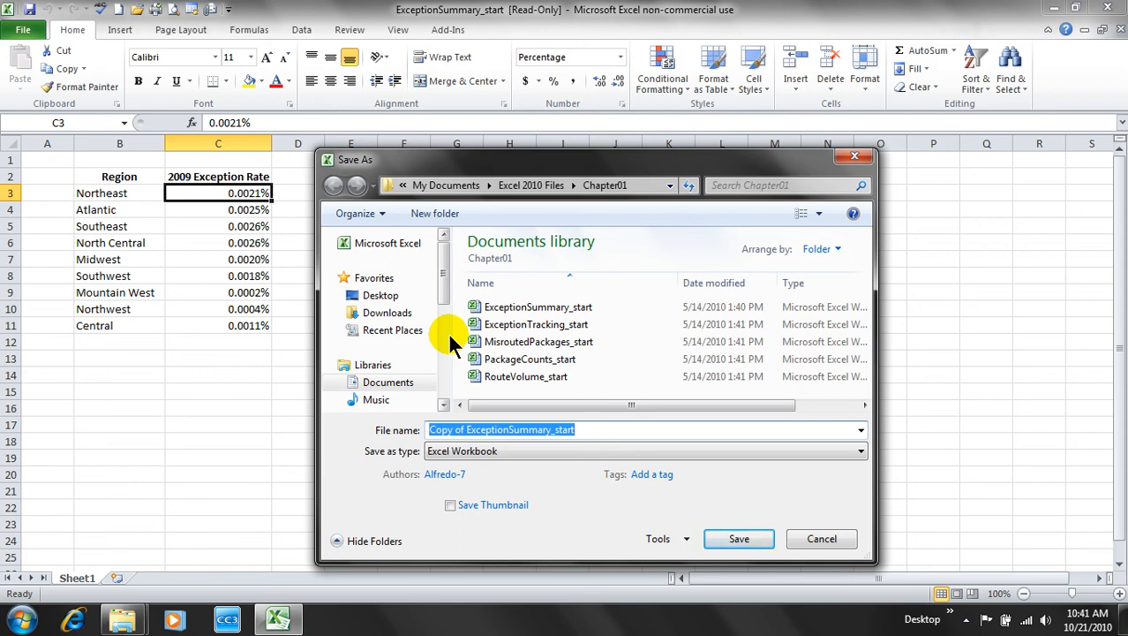
pyautogui.click(455, 190)
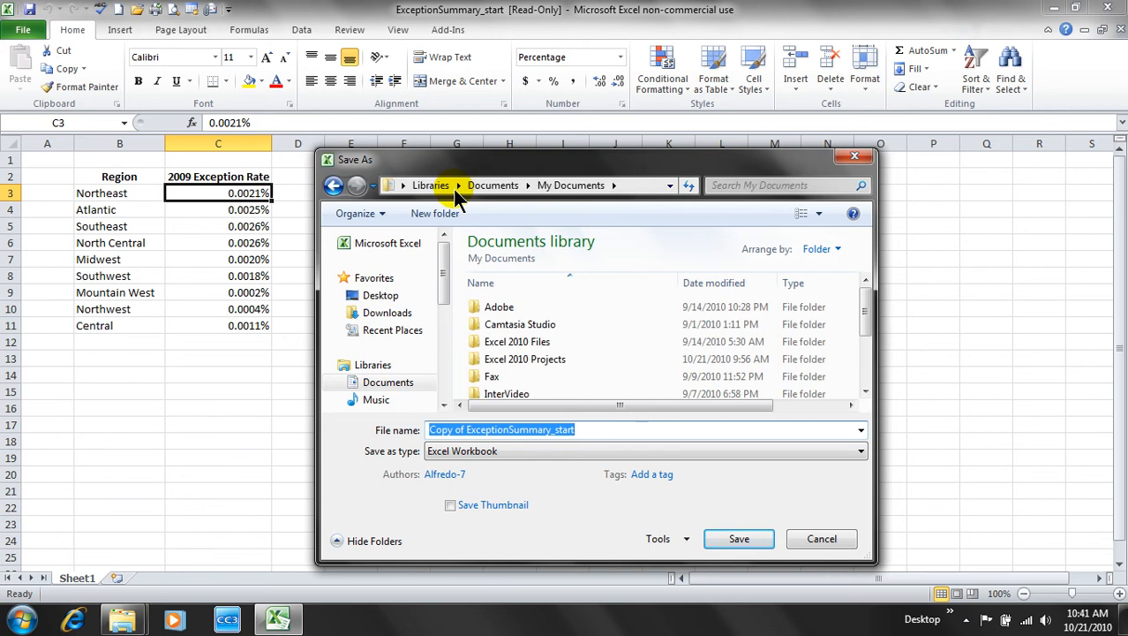
pyautogui.doubleClick(524, 358)
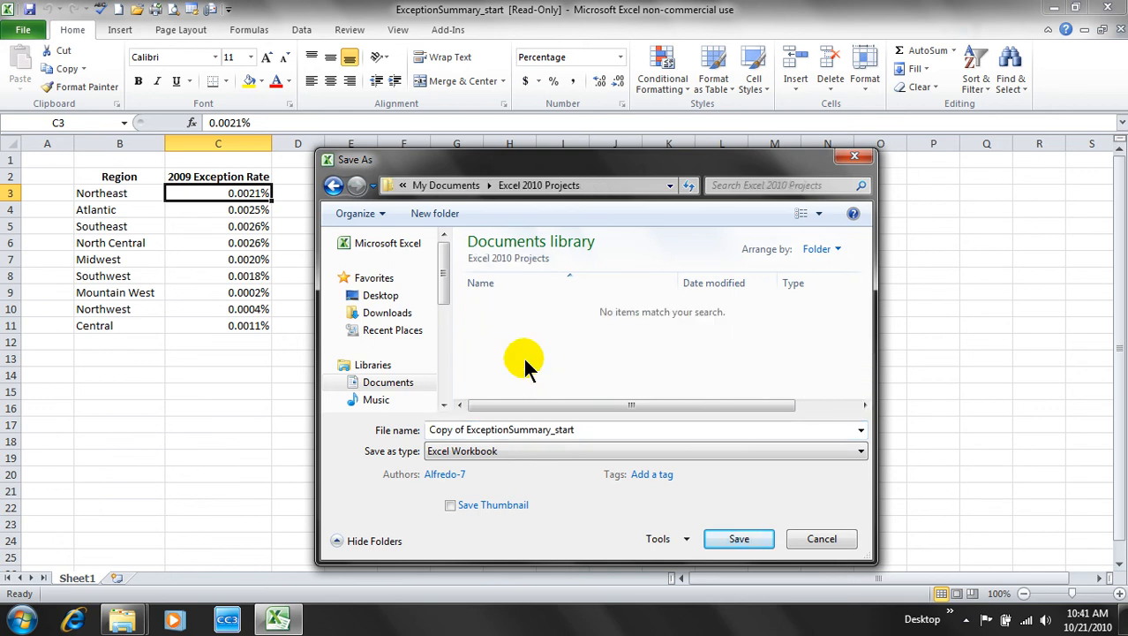
# - Rename the file to 'ExceptionSummary 10-21-2010' and save it there
pyautogui.click(592, 430)
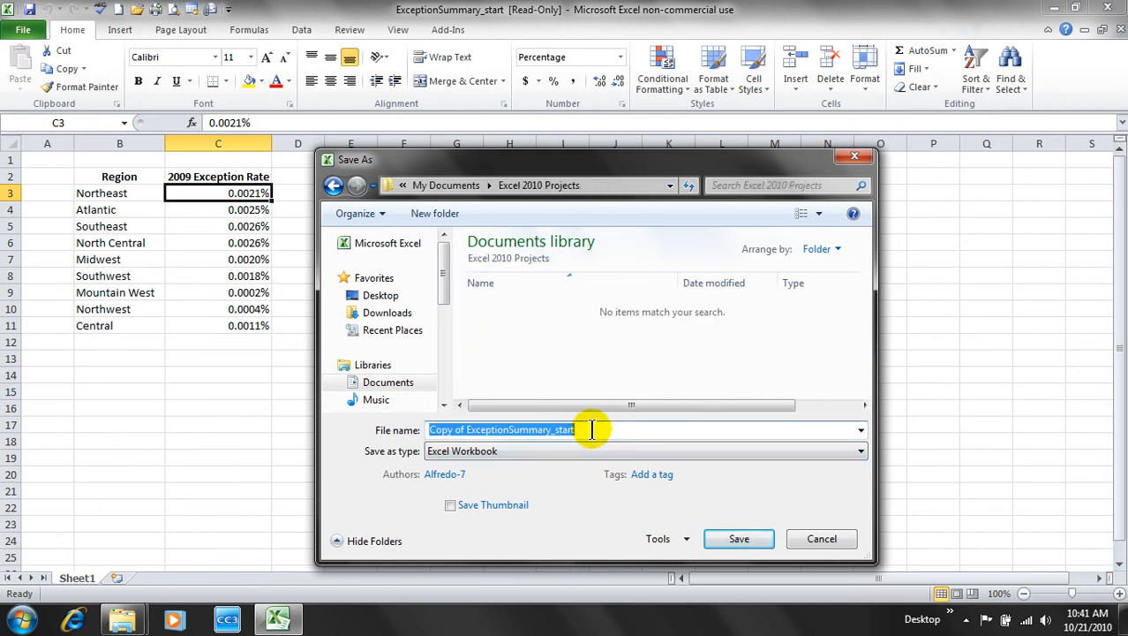
pyautogui.click(591, 430)
pyautogui.press('BackSpace')
pyautogui.press('BackSpace')
pyautogui.press('BackSpace')
pyautogui.press('BackSpace')
pyautogui.press('BackSpace')
pyautogui.press('BackSpace')
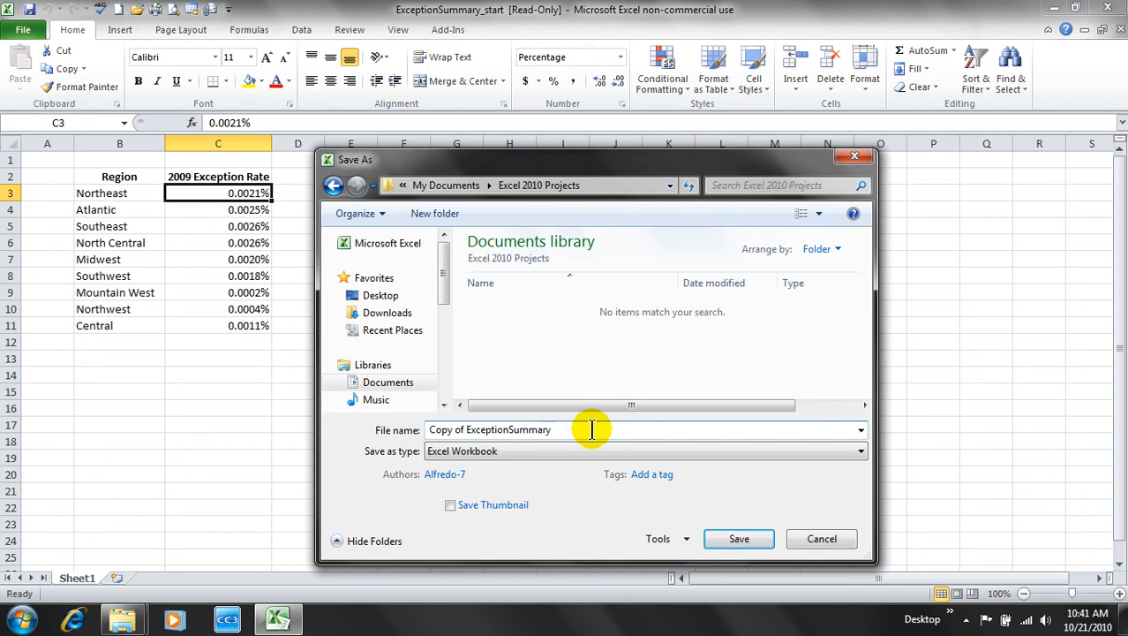
pyautogui.press('Left')
pyautogui.hotkey('ctrl', 'Left')
pyautogui.hotkey('ctrl', 'Left')
pyautogui.hotkey('ctrl', 'Right')
pyautogui.press('BackSpace')
pyautogui.press('BackSpace')
pyautogui.press('BackSpace')
pyautogui.press('BackSpace')
pyautogui.press('BackSpace')
pyautogui.press('BackSpace')
pyautogui.press('BackSpace')
pyautogui.press('BackSpace')
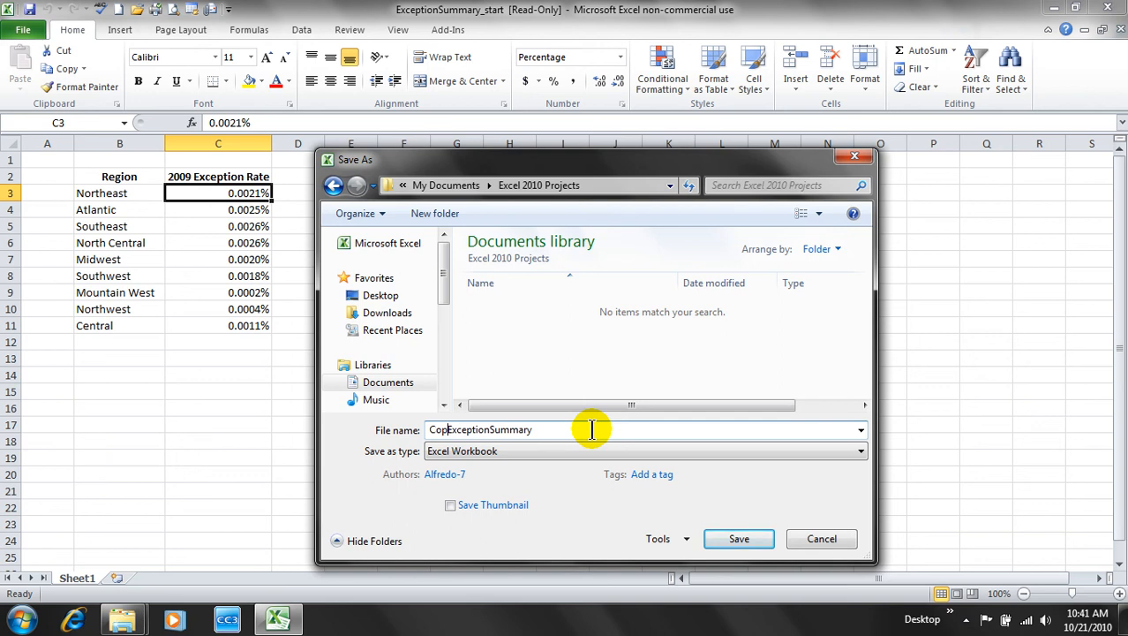
pyautogui.press('End')
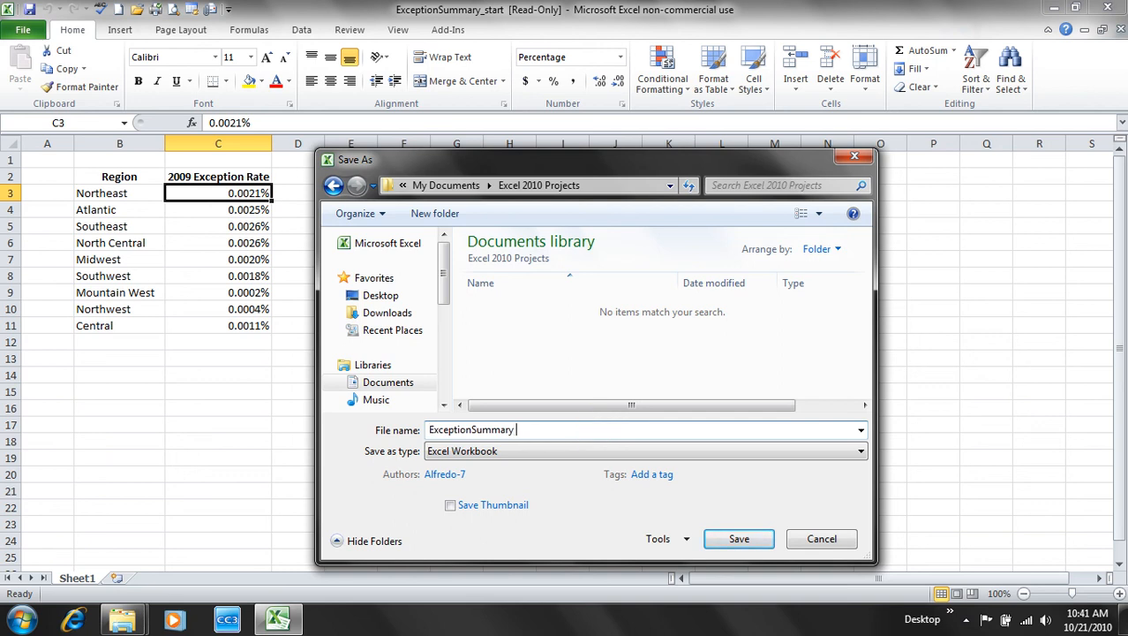
pyautogui.write('10-21-2010')
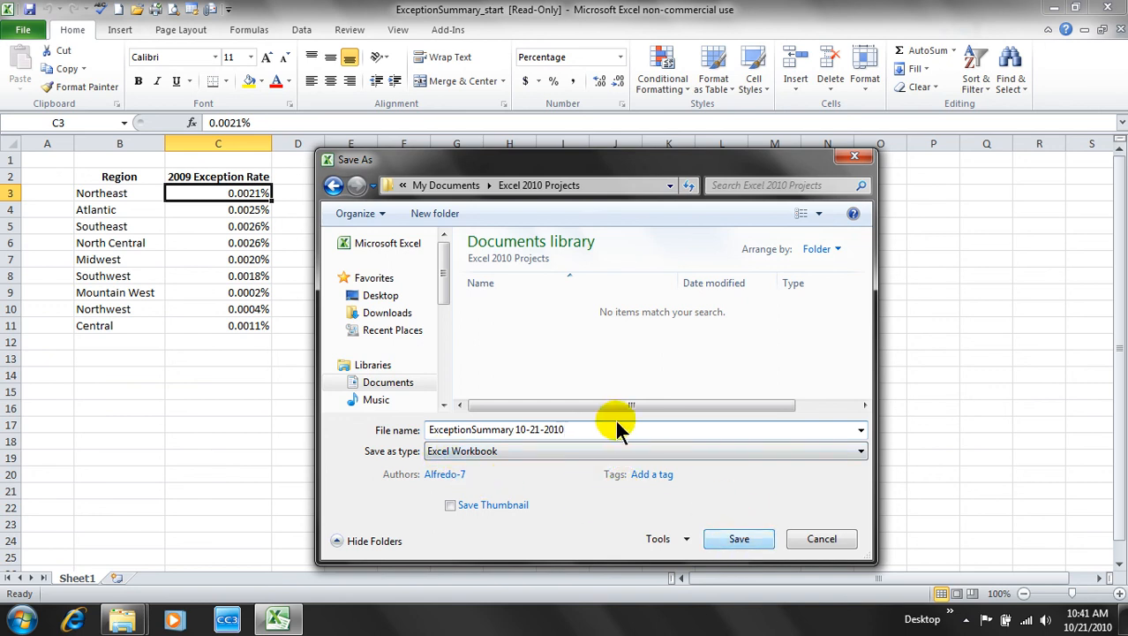
pyautogui.click(750, 542)
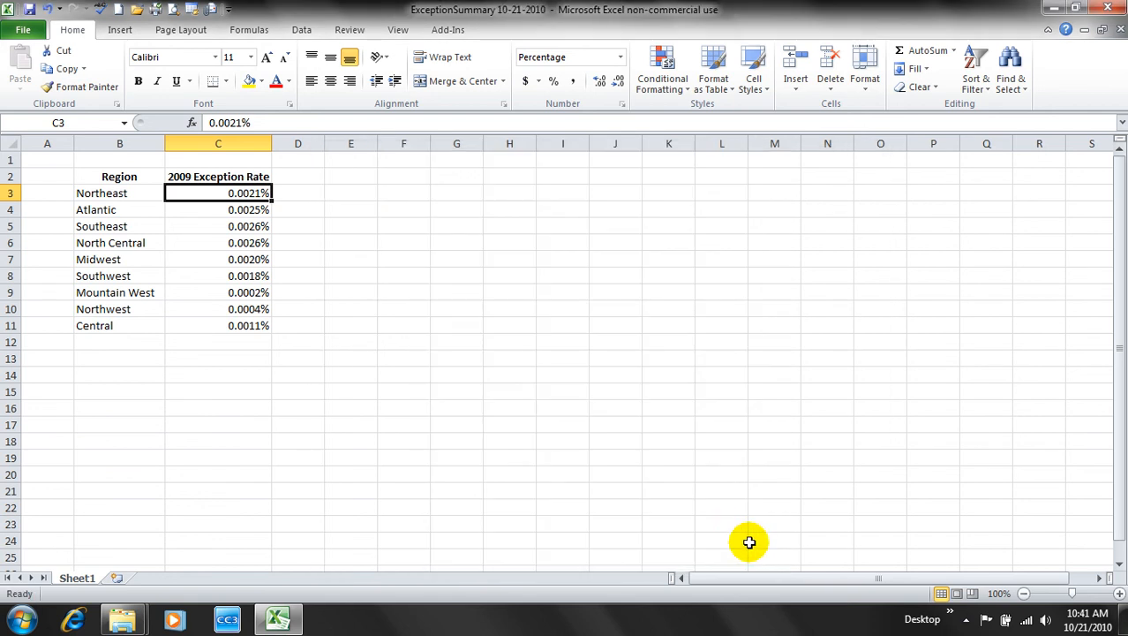
# - Close the ExceptionSummary 10-21-2010 workbook
pyautogui.click(492, 17)
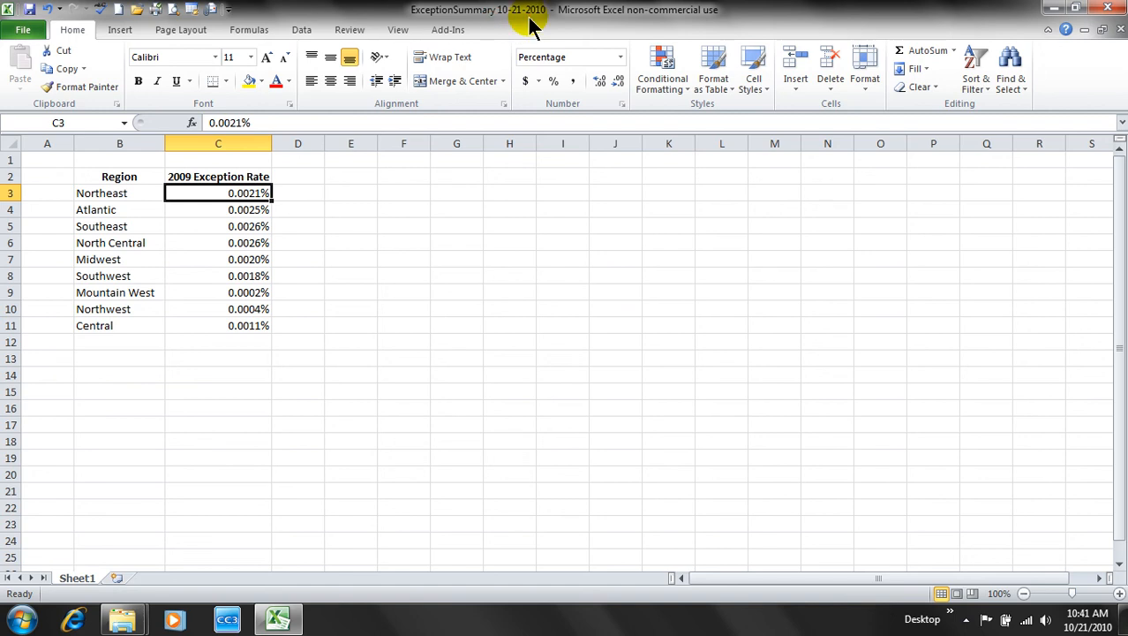
pyautogui.doubleClick(531, 19)
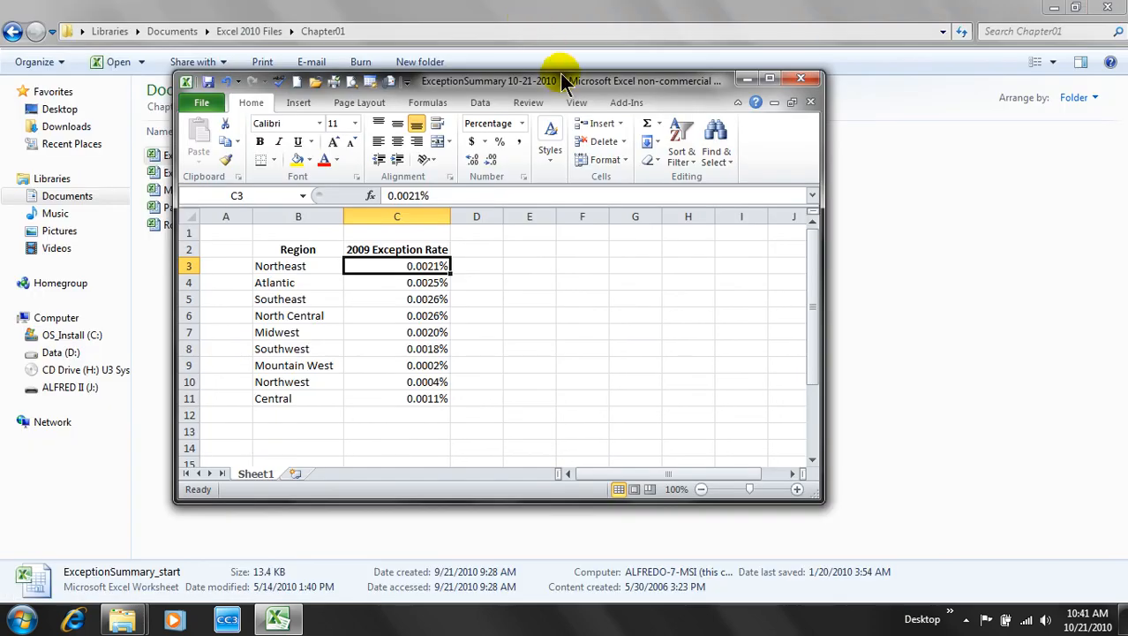
pyautogui.doubleClick(572, 86)
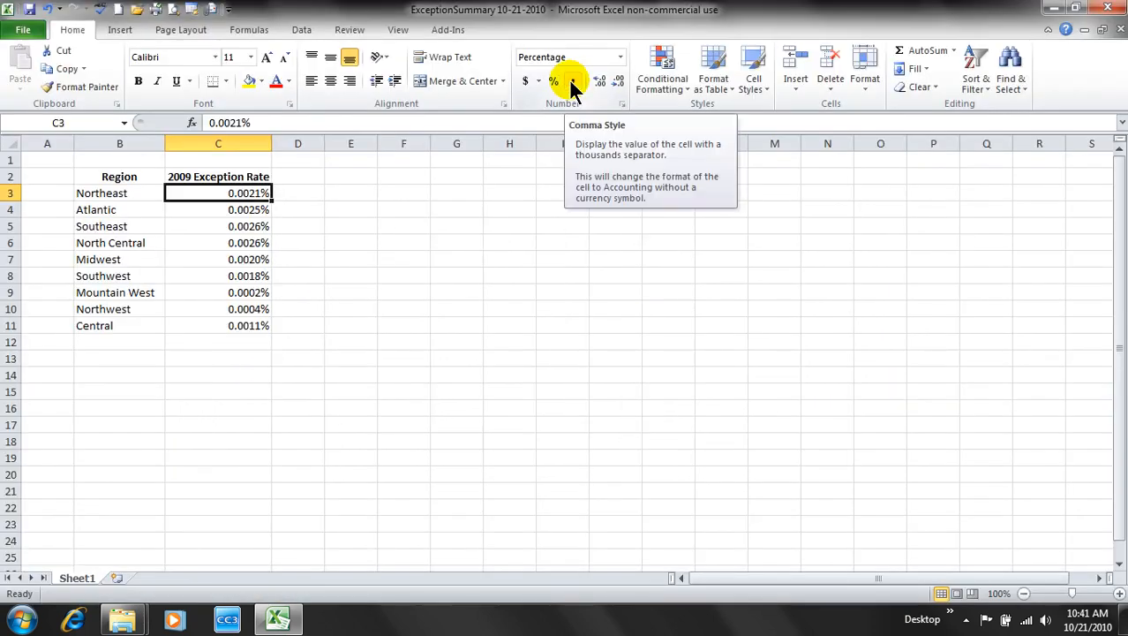
pyautogui.click(503, 248)
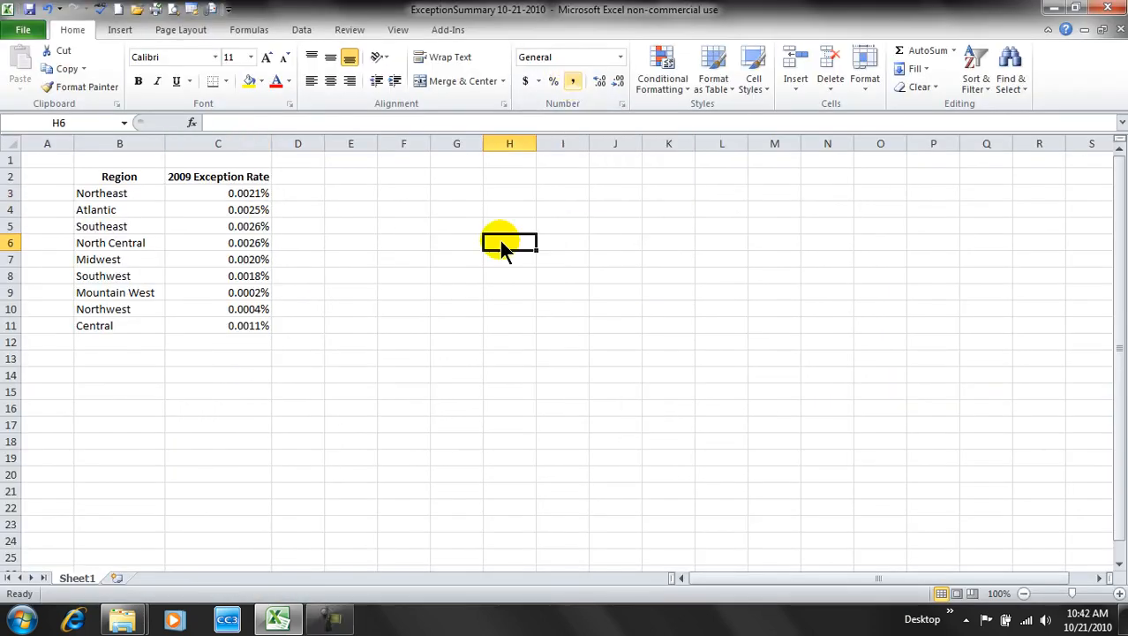
pyautogui.click(245, 439)
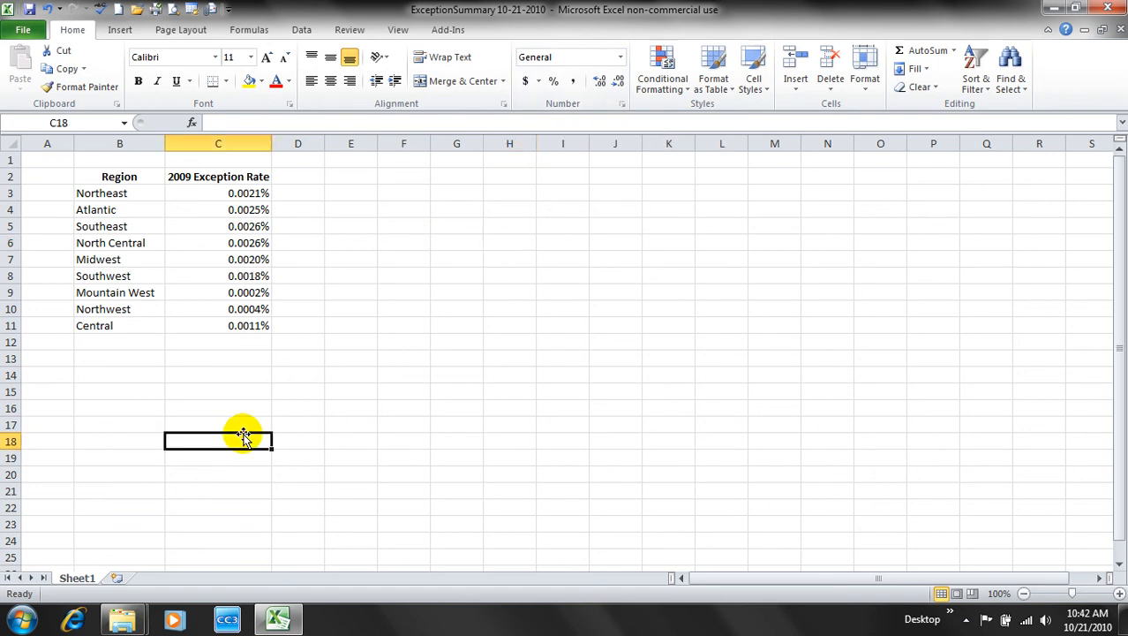
pyautogui.click(26, 32)
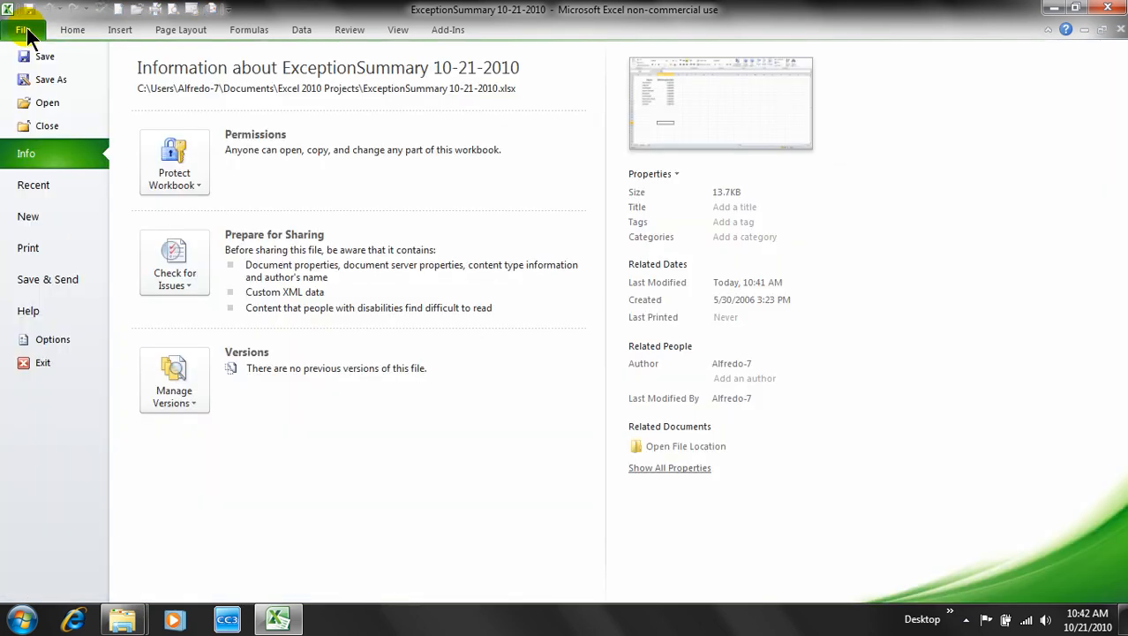
pyautogui.click(44, 121)
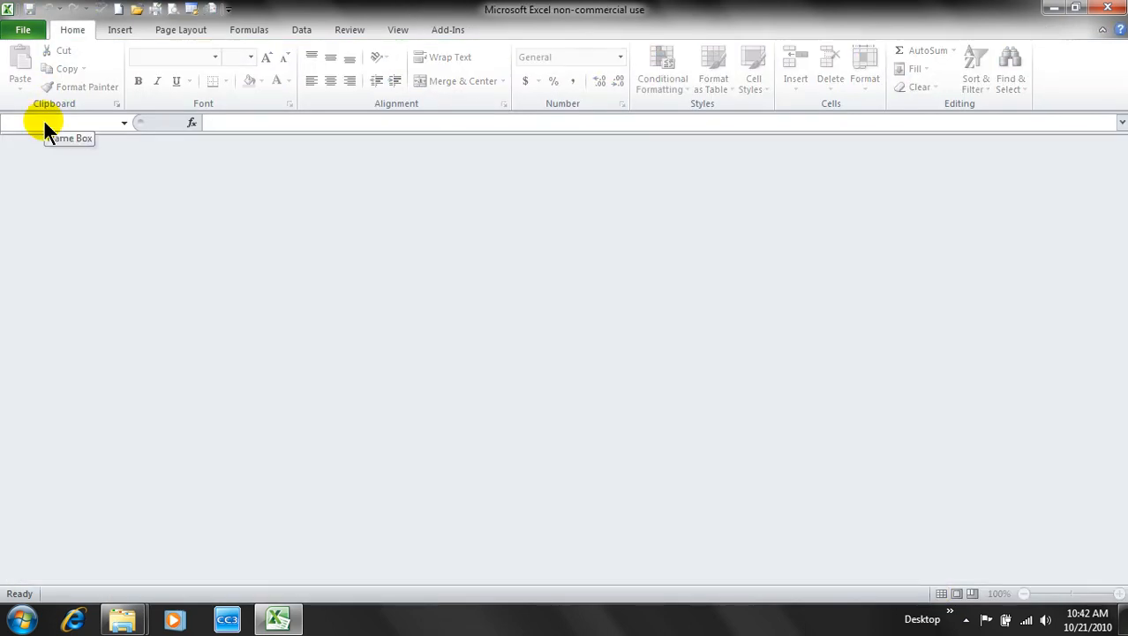
# - Create a new blank workbook from the File > New templates
pyautogui.click(25, 36)
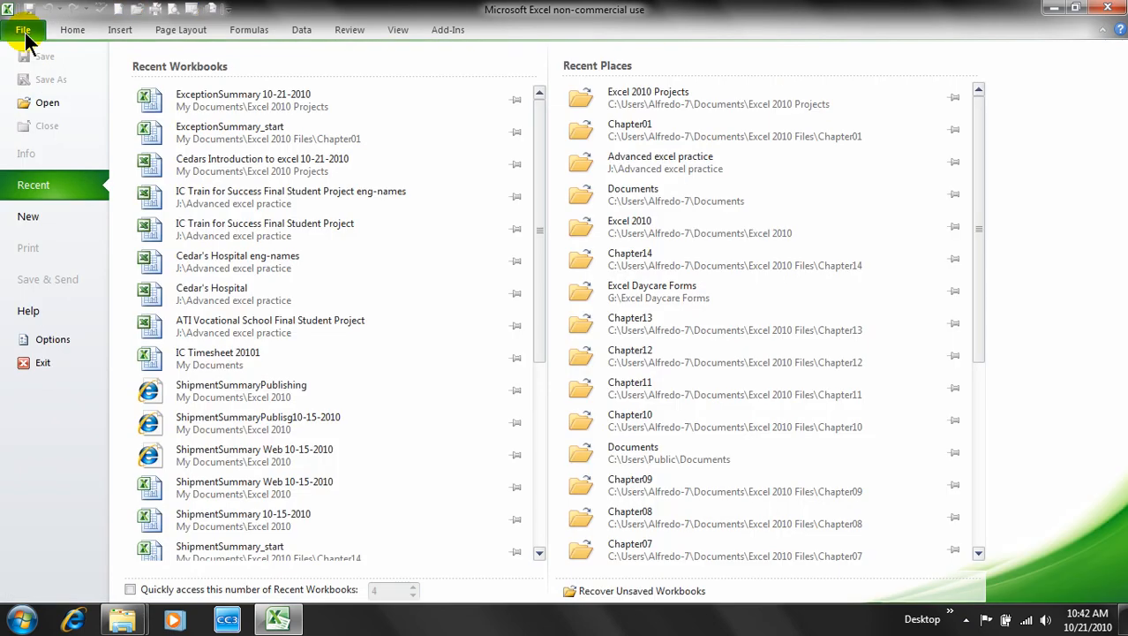
pyautogui.click(37, 214)
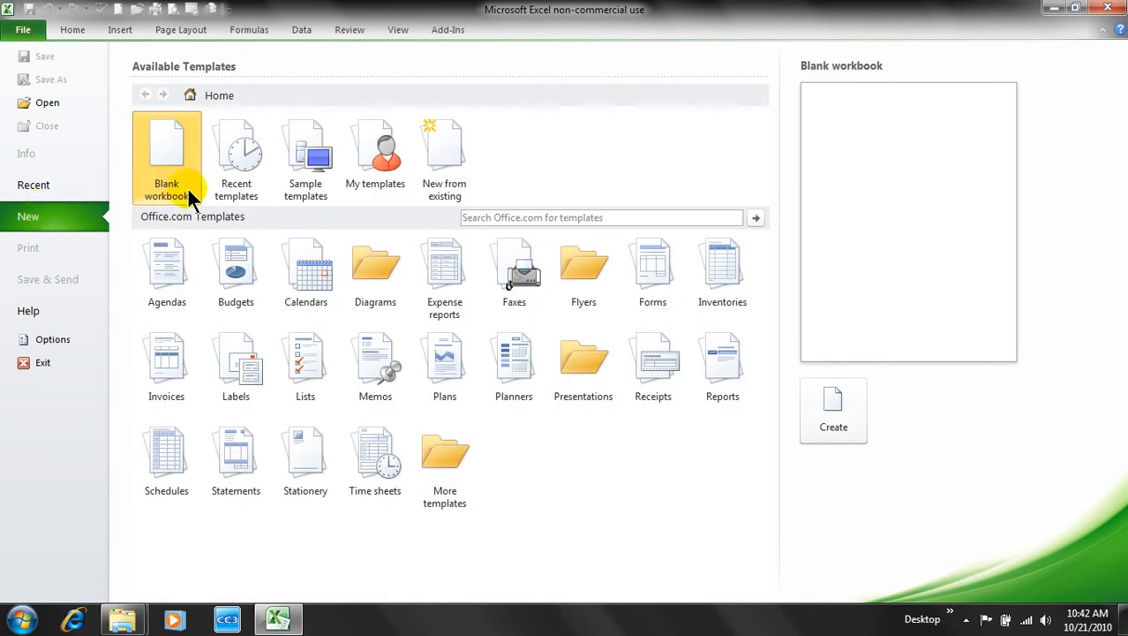
pyautogui.click(167, 142)
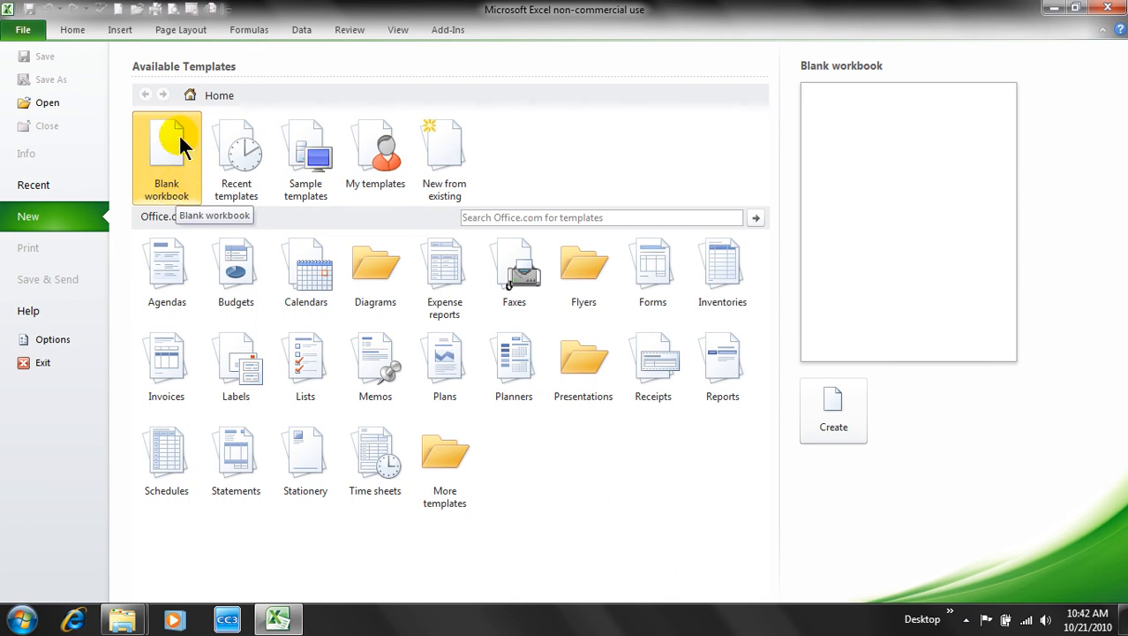
pyautogui.click(179, 133)
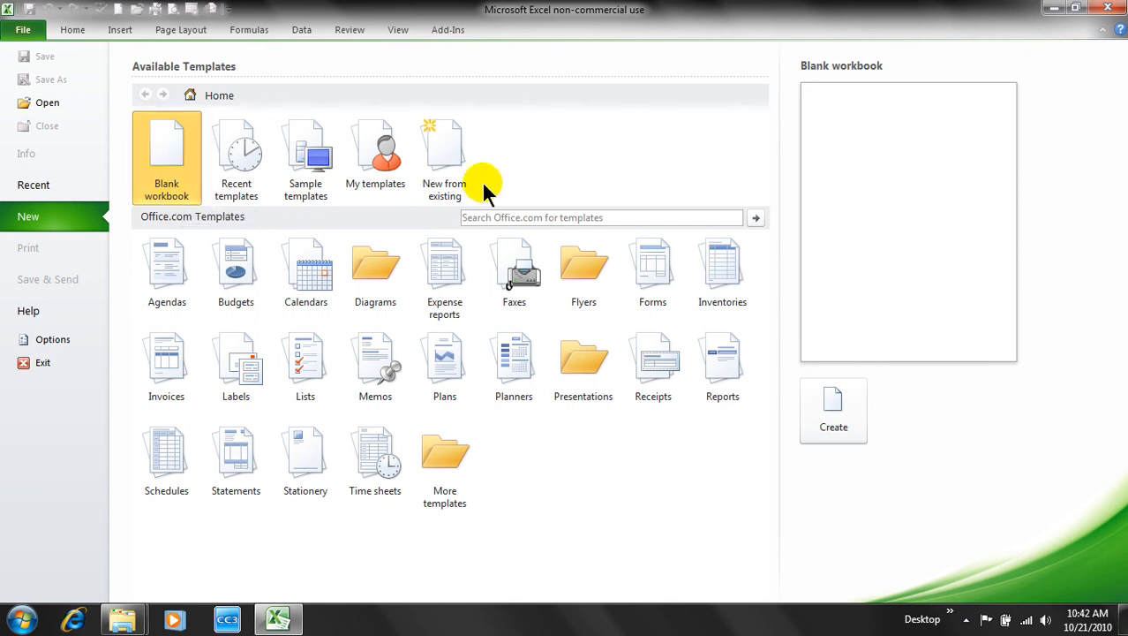
pyautogui.click(821, 404)
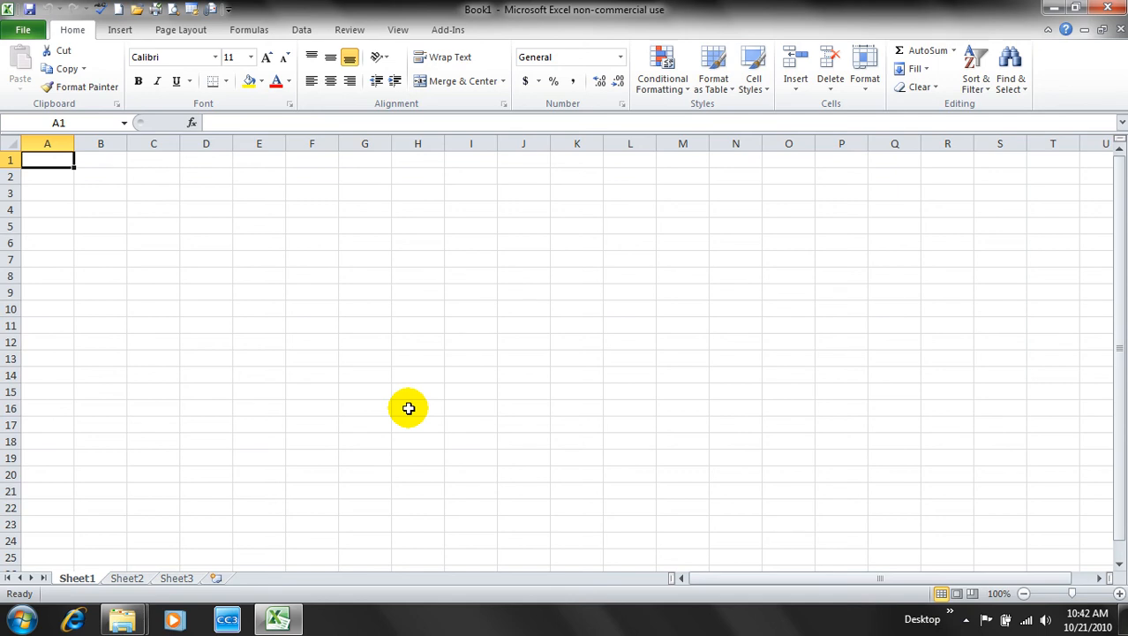
# - Save Book1 under the name 'Exceptions 10-21-2010' in Excel 2010 Projects
pyautogui.click(24, 30)
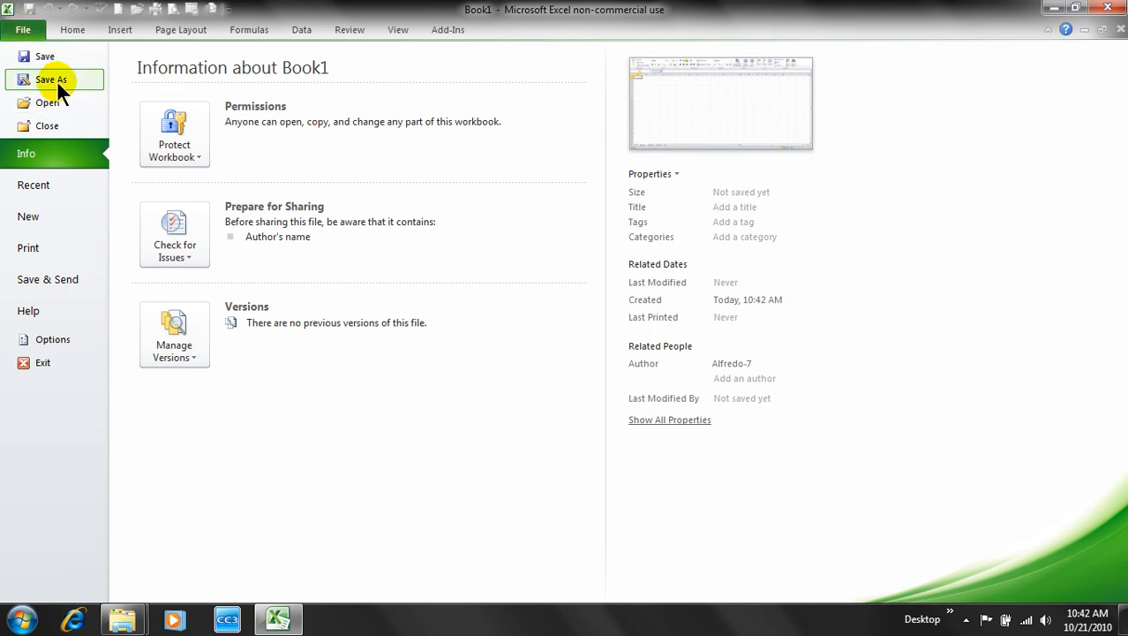
pyautogui.press('Escape')
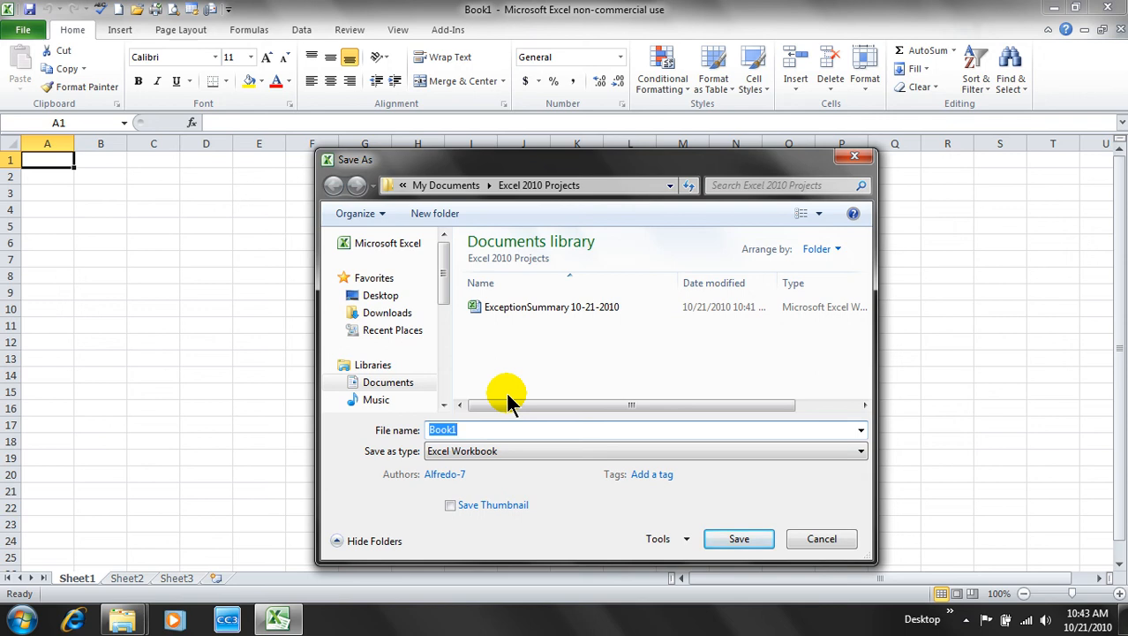
pyautogui.write('E')
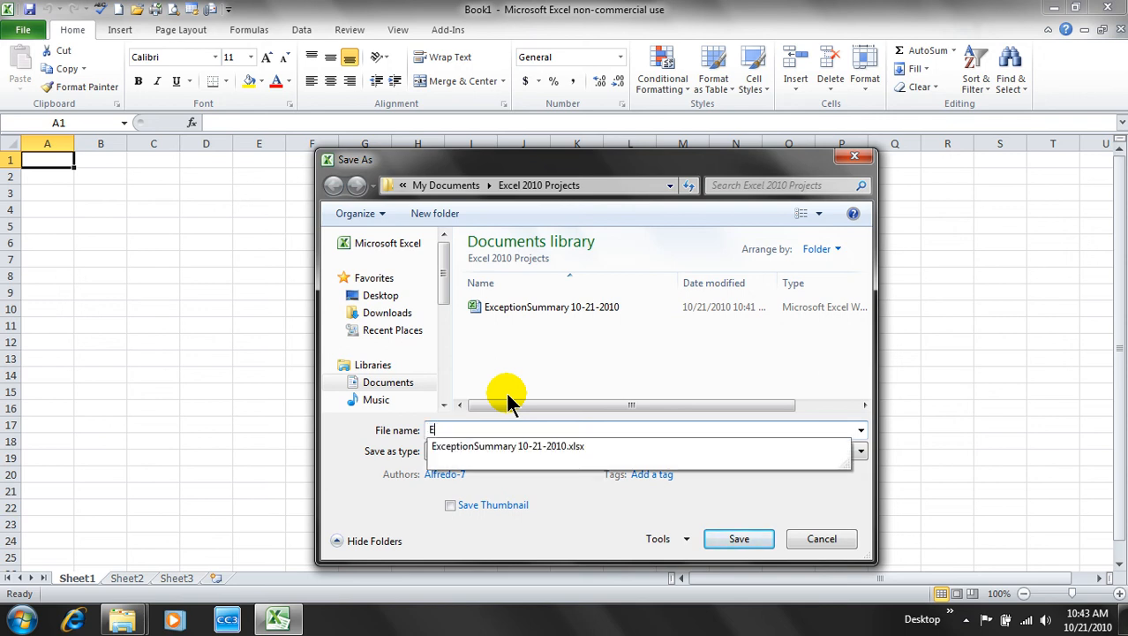
pyautogui.write('xceptions')
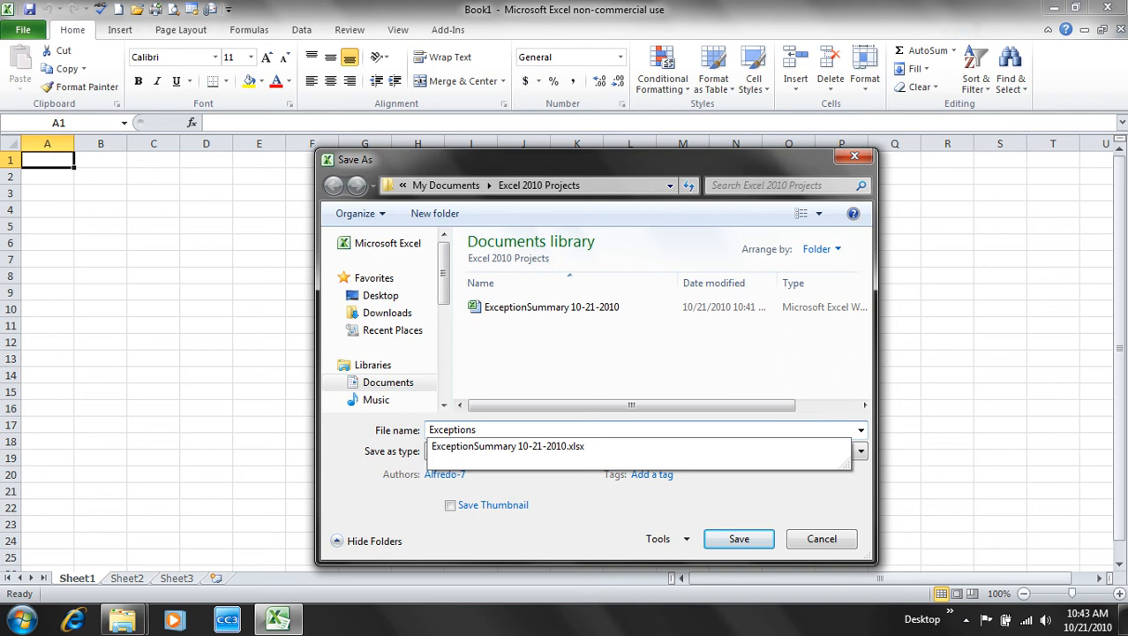
pyautogui.write(' 2010')
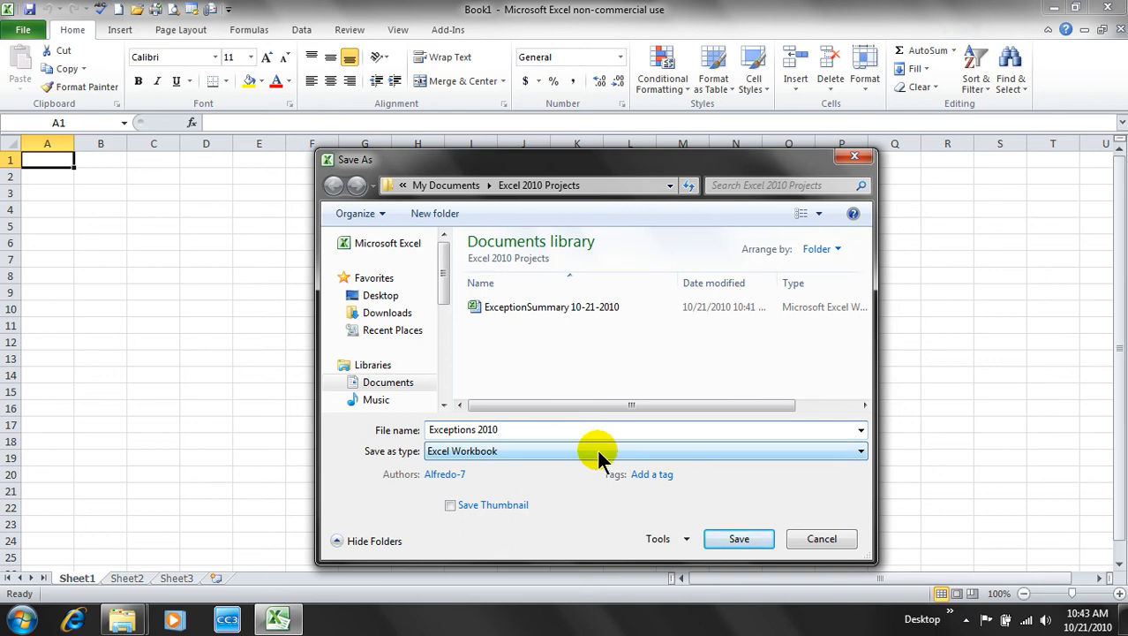
pyautogui.hotkey('ctrl', 'Left')
pyautogui.write('10-21-')
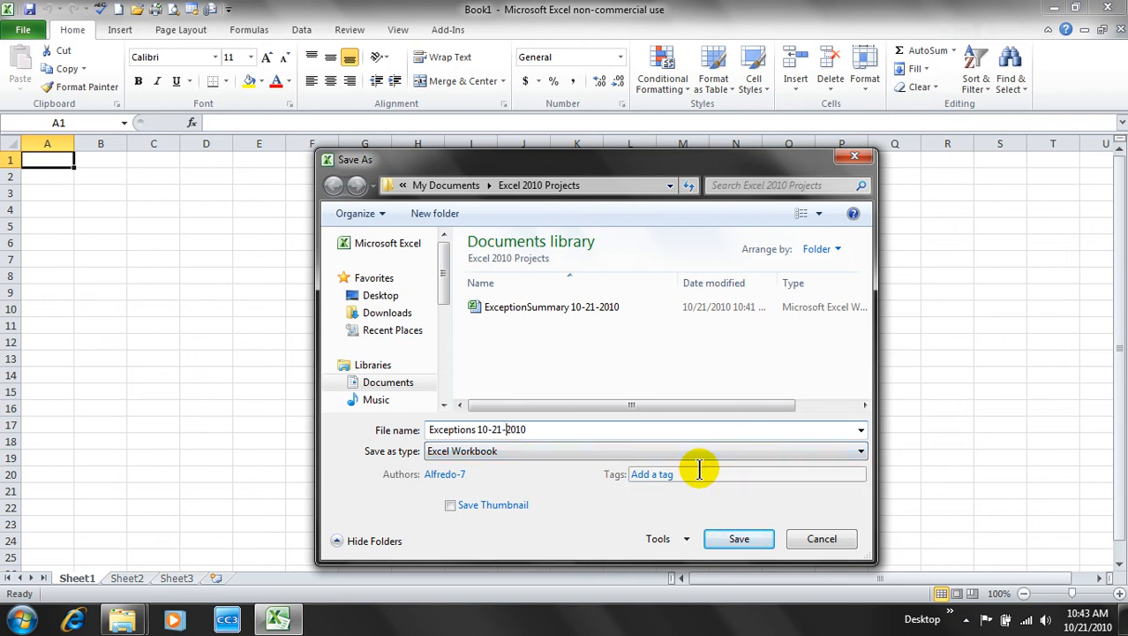
pyautogui.click(739, 539)
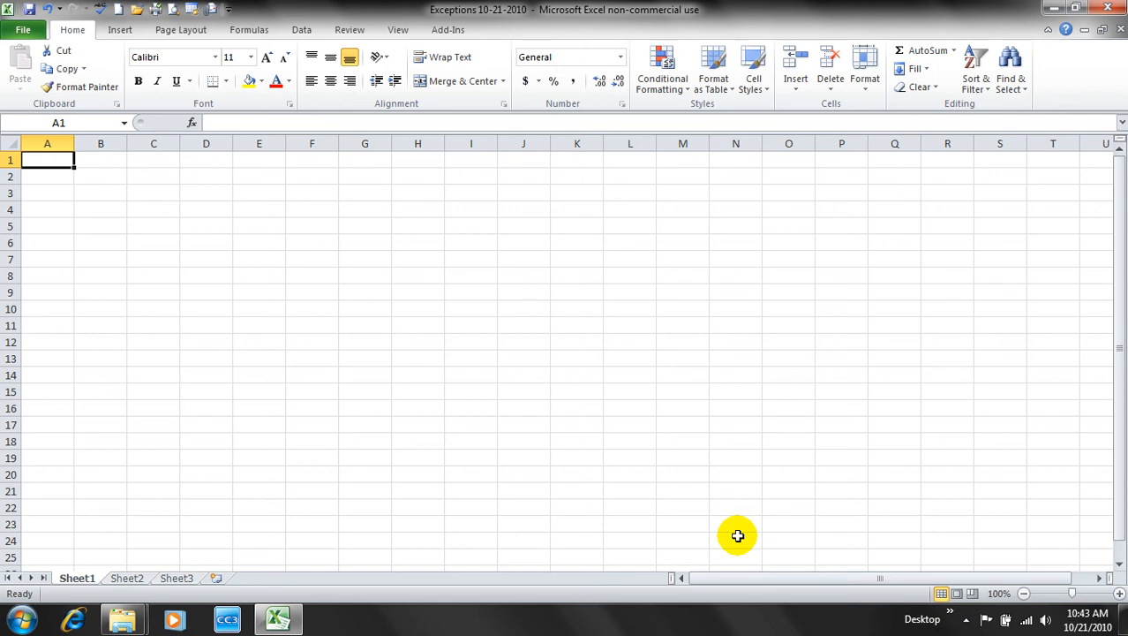
# - Show the Document Panel from the Info view's Properties menu
pyautogui.click(24, 30)
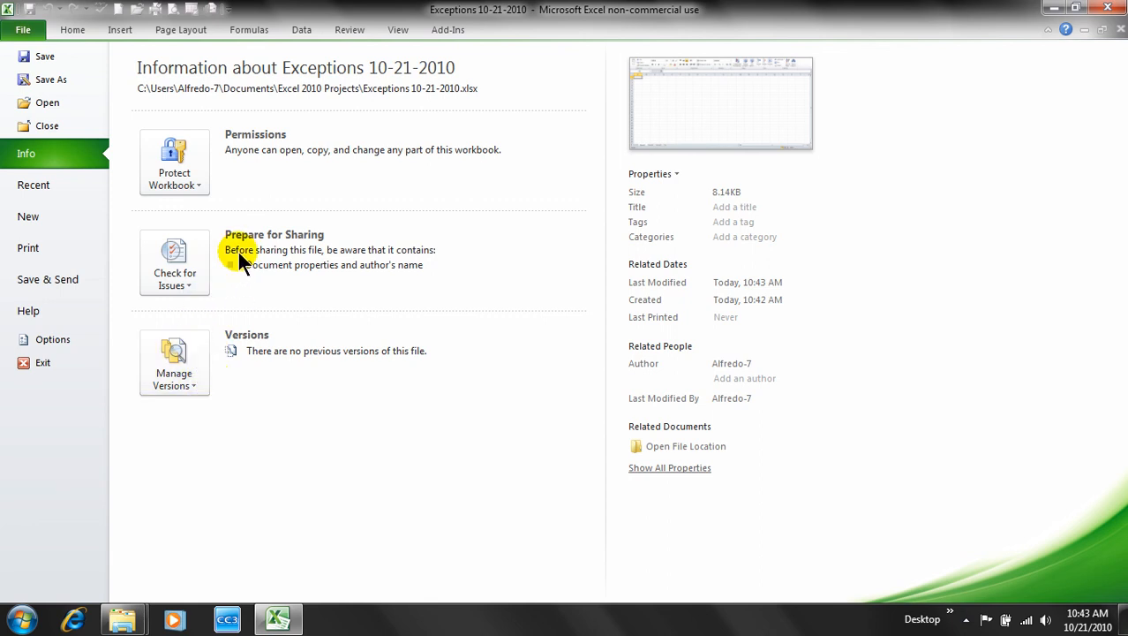
pyautogui.click(677, 175)
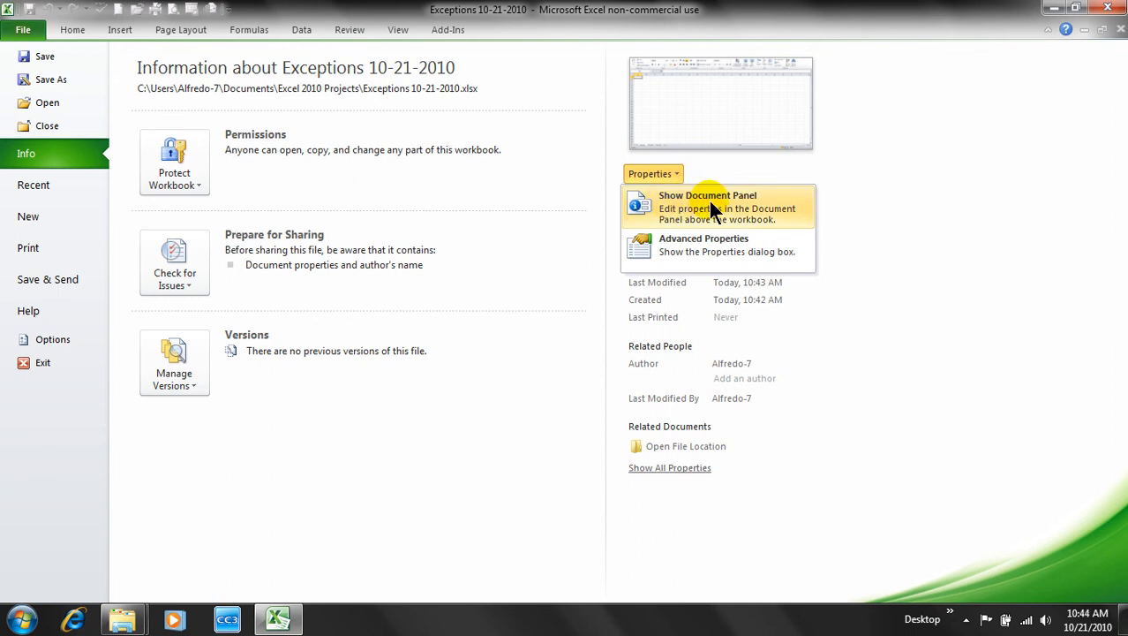
pyautogui.click(709, 201)
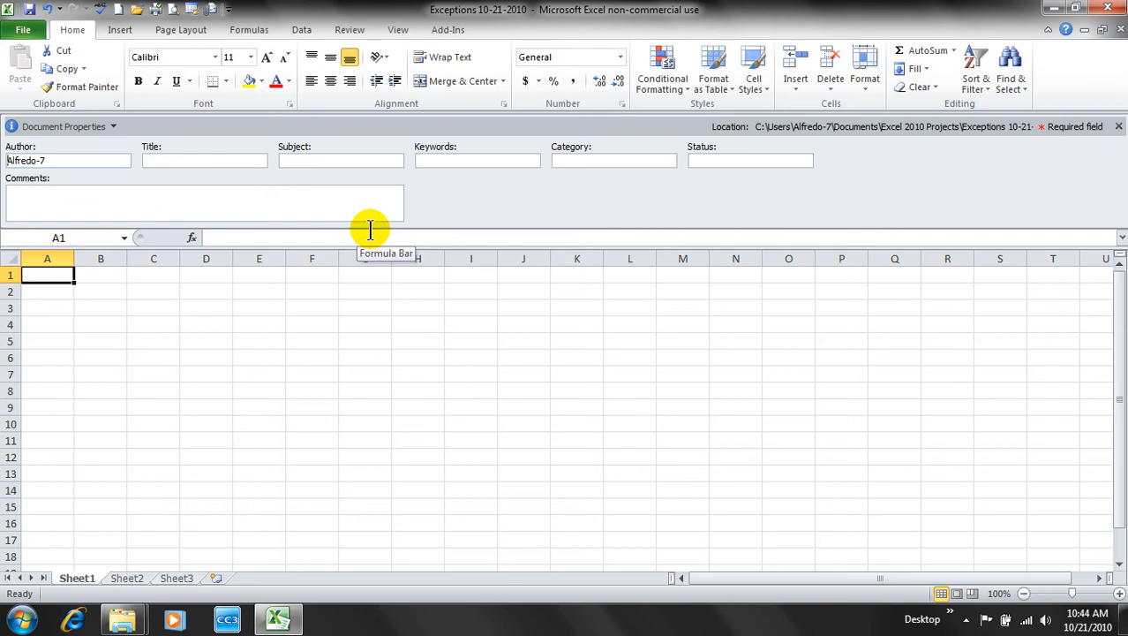
# - Enter keywords 'exceptions, regional, percentage' and category 'performance' in the properties panel
pyautogui.click(434, 160)
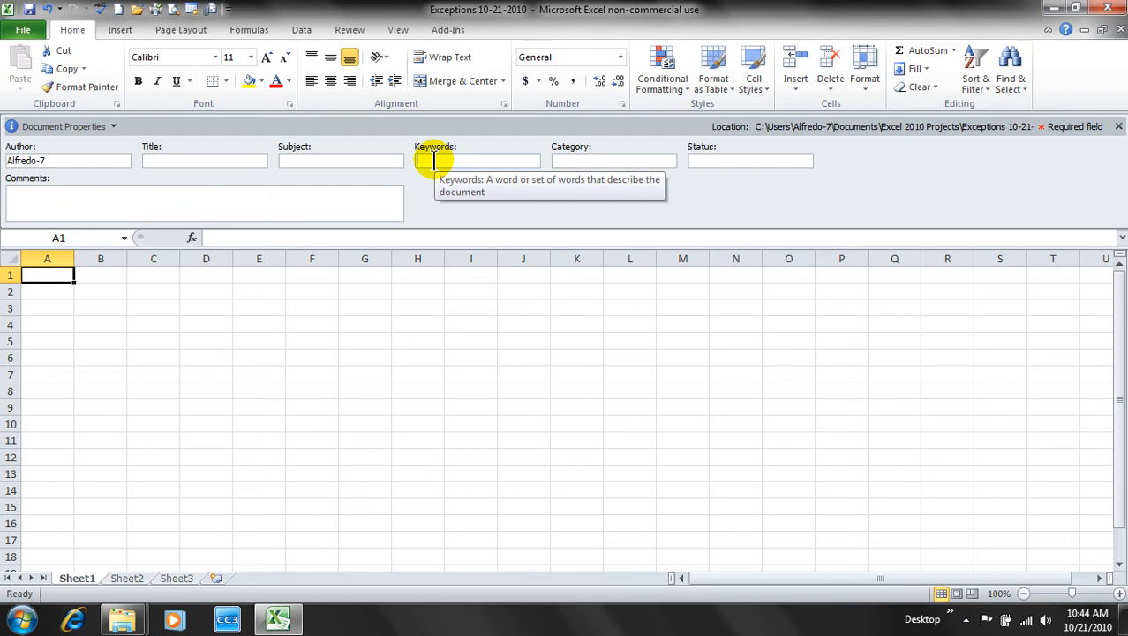
pyautogui.write('exceptions')
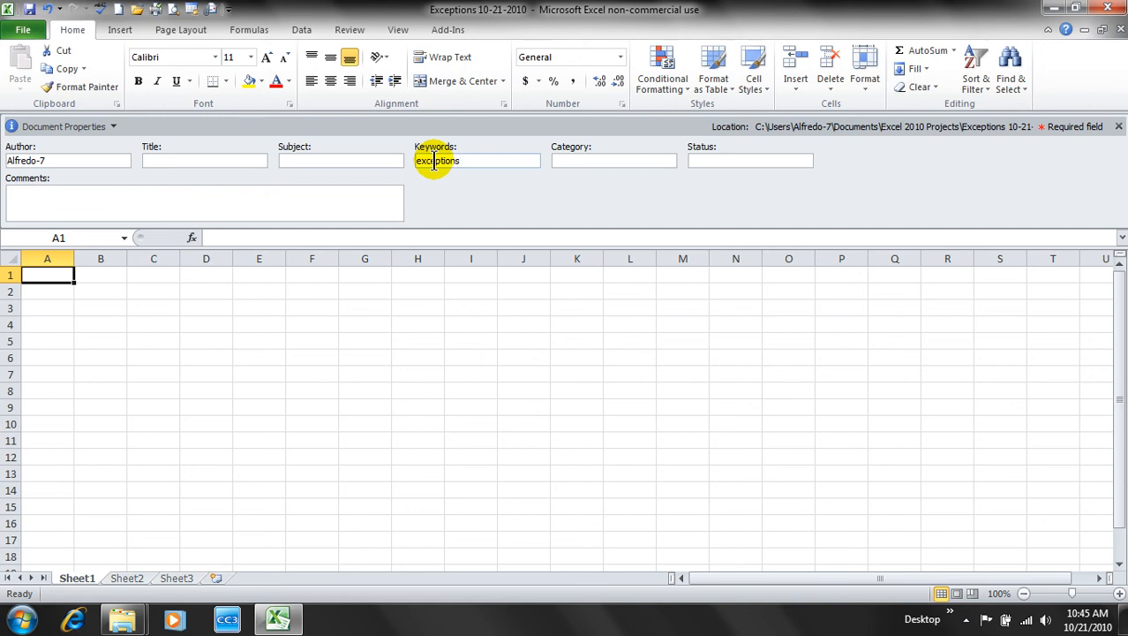
pyautogui.write(', regional, percntage')
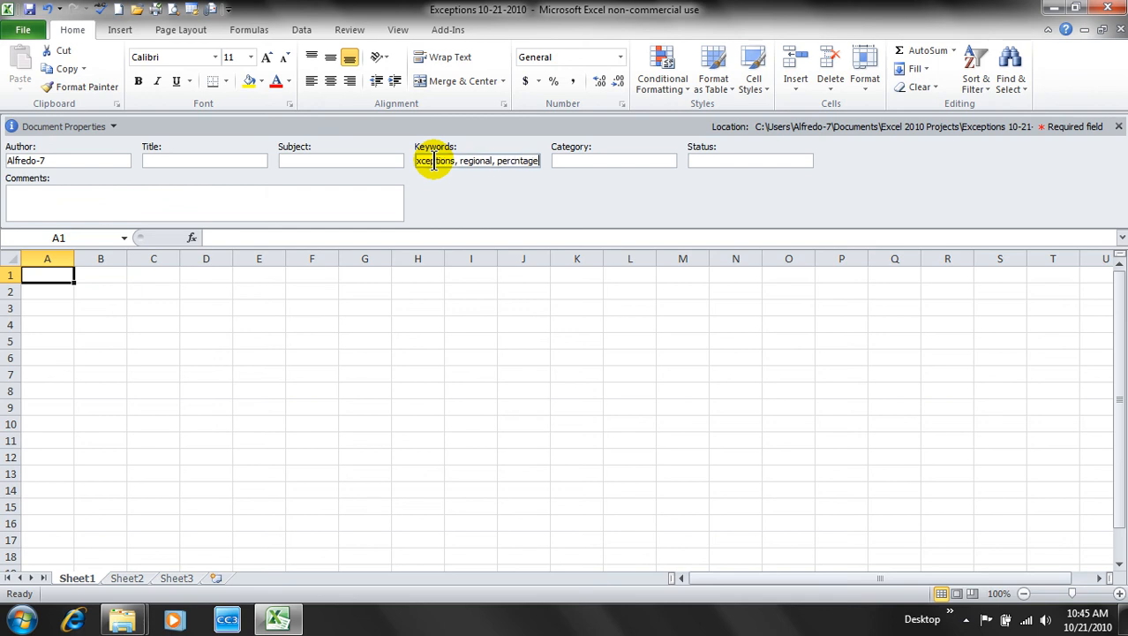
pyautogui.press('BackSpace')
pyautogui.press('BackSpace')
pyautogui.press('BackSpace')
pyautogui.press('BackSpace')
pyautogui.press('BackSpace')
pyautogui.write('entage')
pyautogui.click(556, 160)
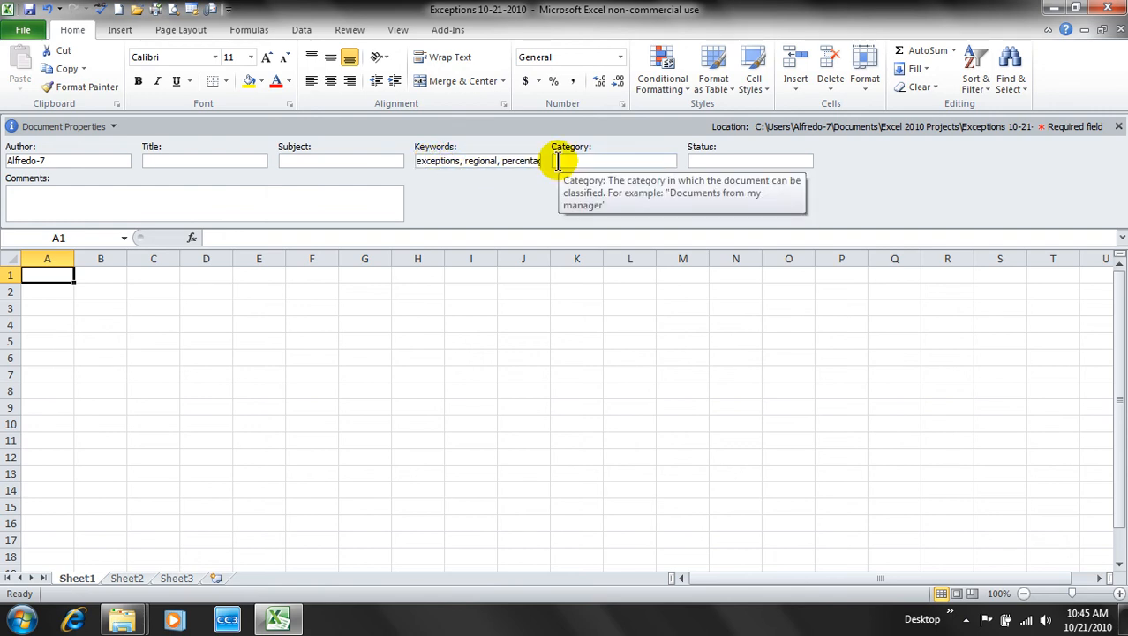
pyautogui.write('performance')
pyautogui.click(574, 182)
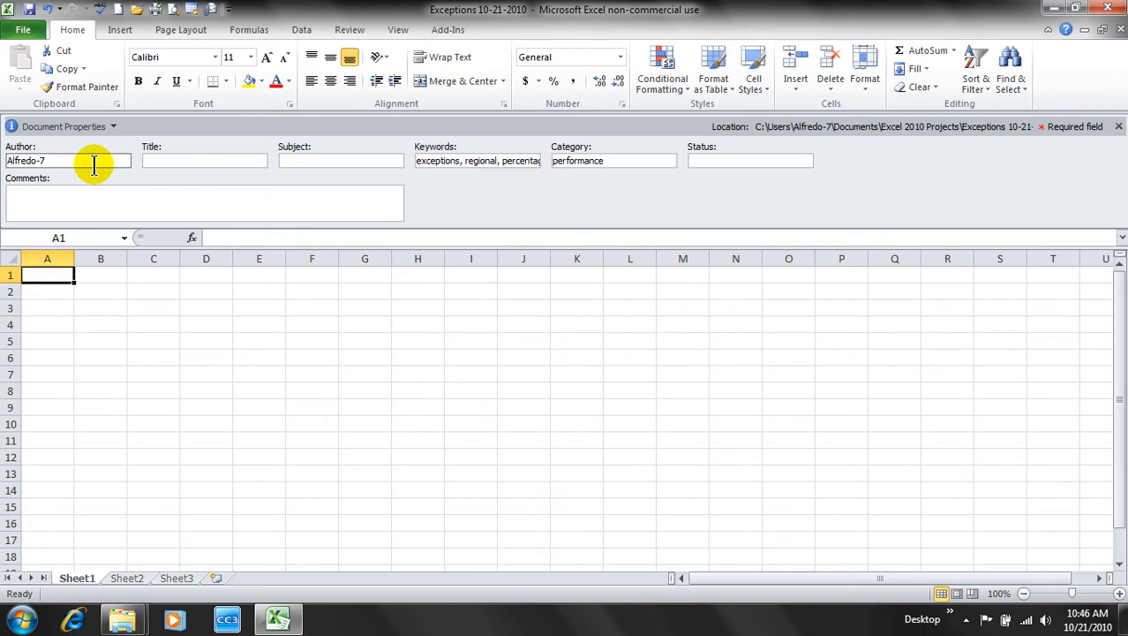
# - Set the title to 'Exceptions' and the comment to 'Windows 7 Document open for input'
pyautogui.click(171, 161)
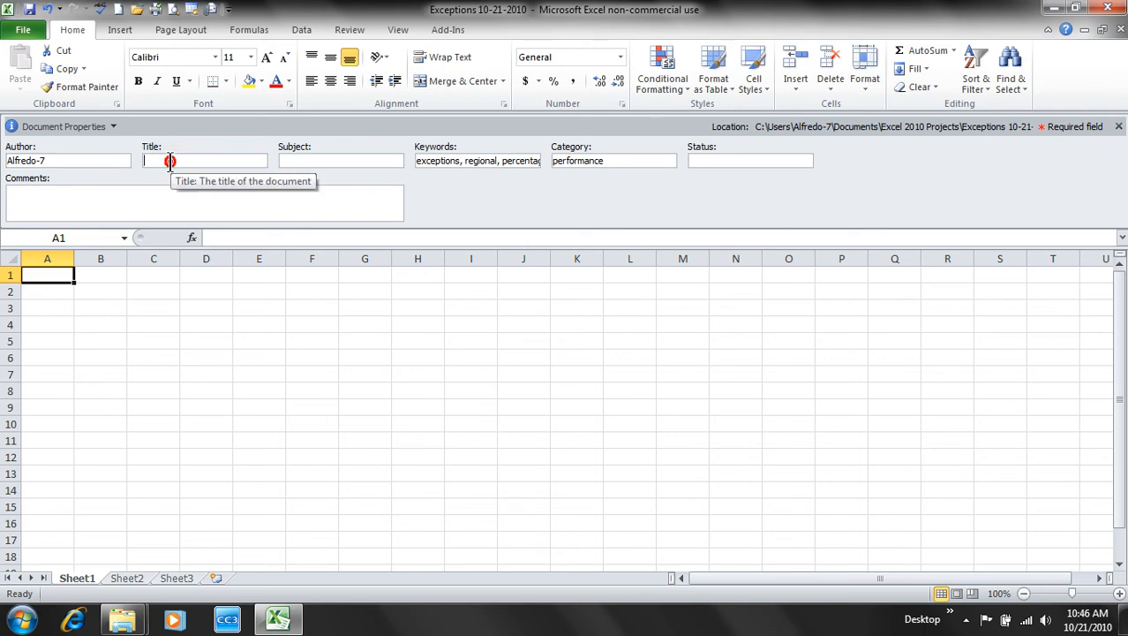
pyautogui.write('Mr.')
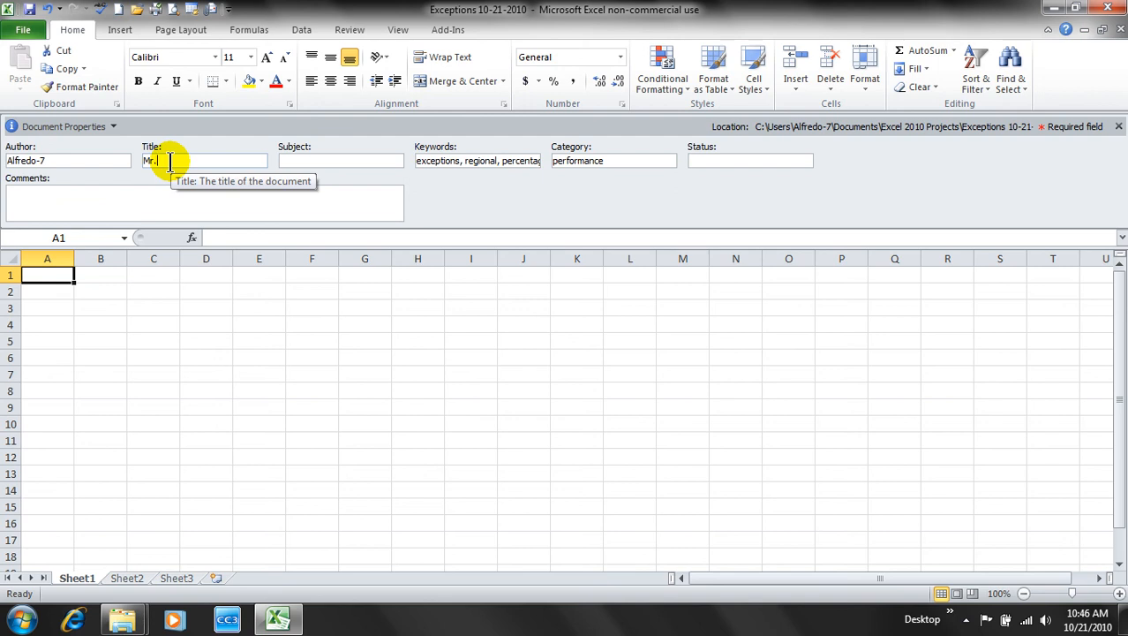
pyautogui.press('BackSpace')
pyautogui.press('BackSpace')
pyautogui.press('BackSpace')
pyautogui.press('BackSpace')
pyautogui.write('Exceptions')
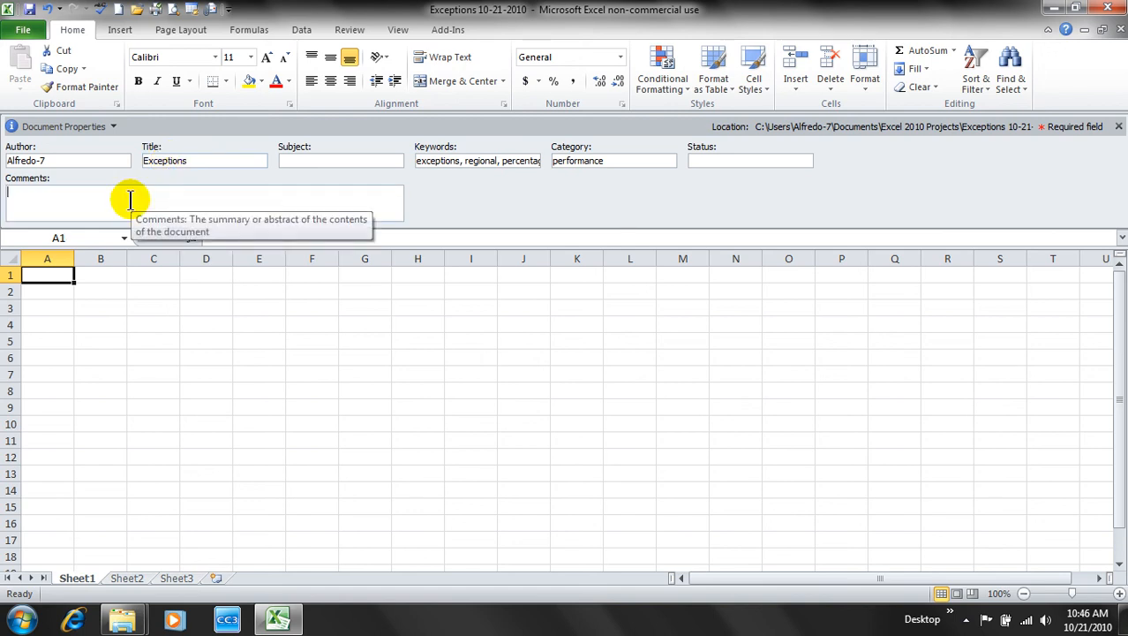
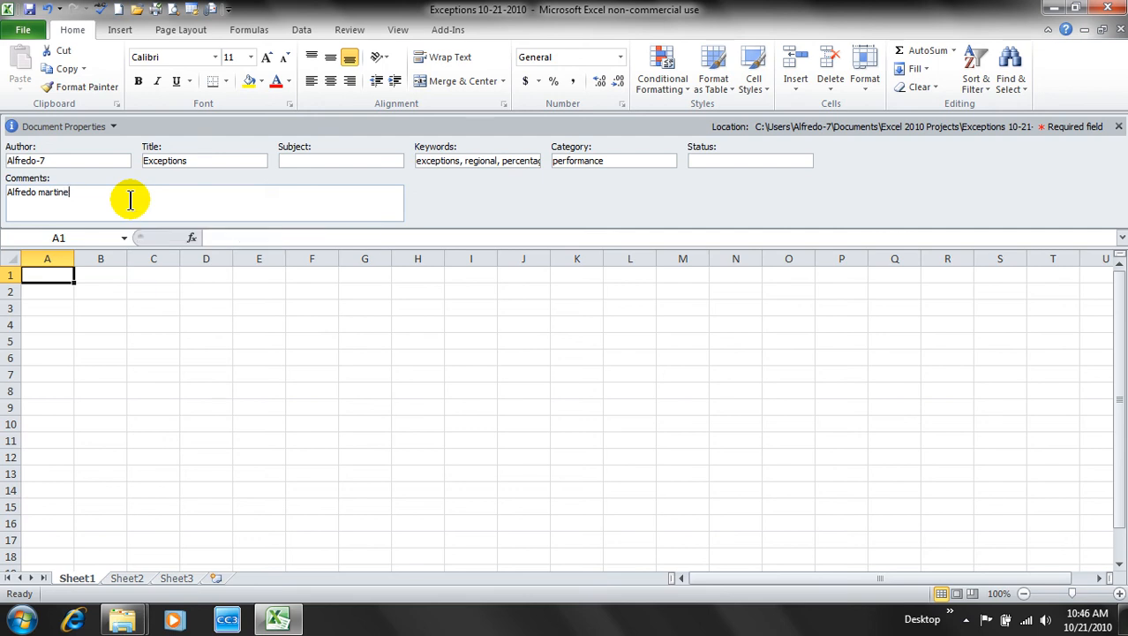
pyautogui.write('Windows 7 Document open ')
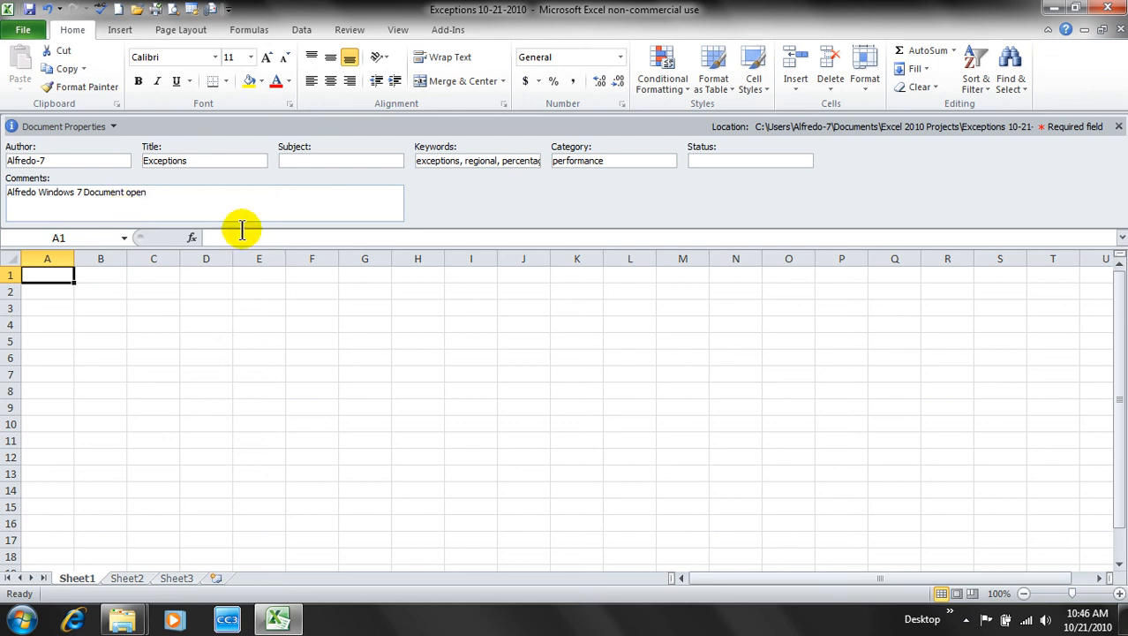
pyautogui.write('for input')
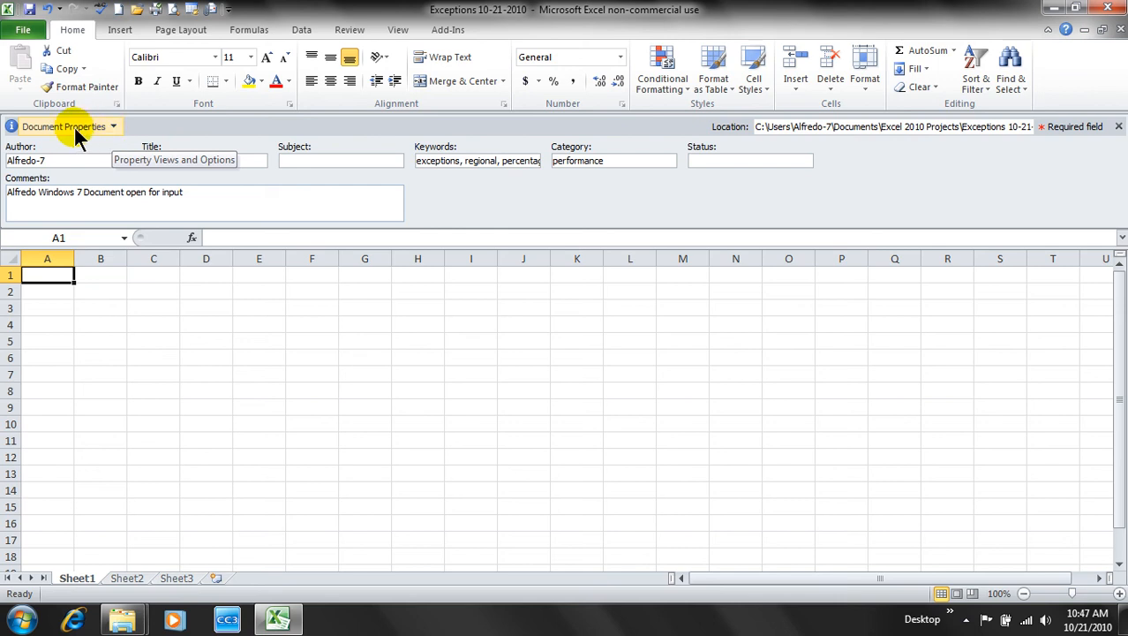
pyautogui.click(115, 128)
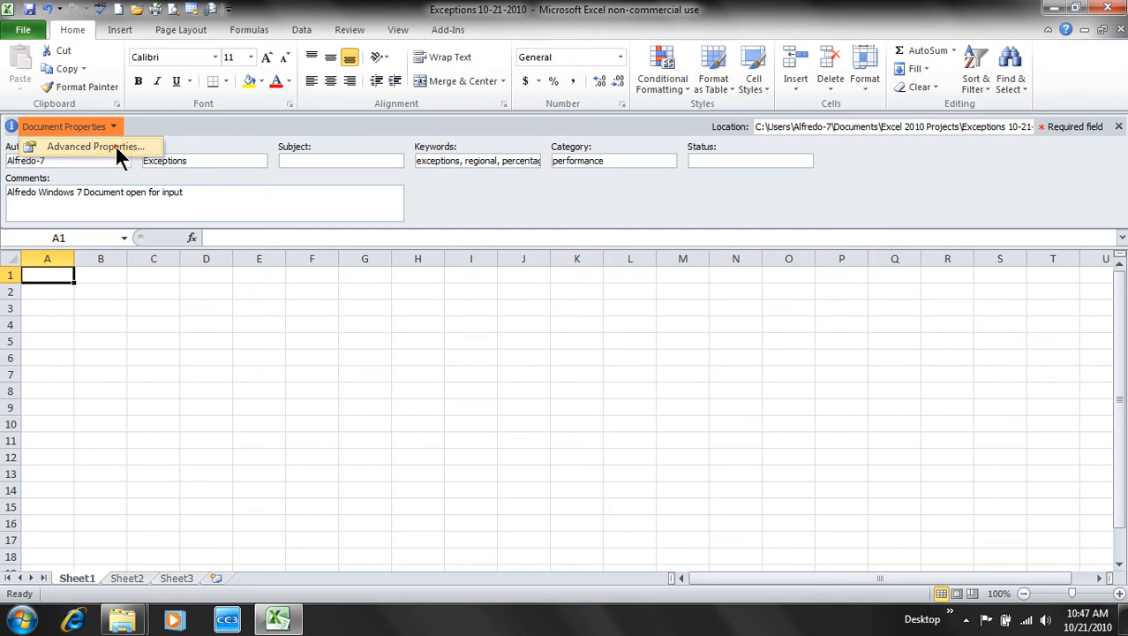
# - Open Advanced Properties, review the Summary, Statistics and Contents pages, then go to Custom
pyautogui.click(117, 152)
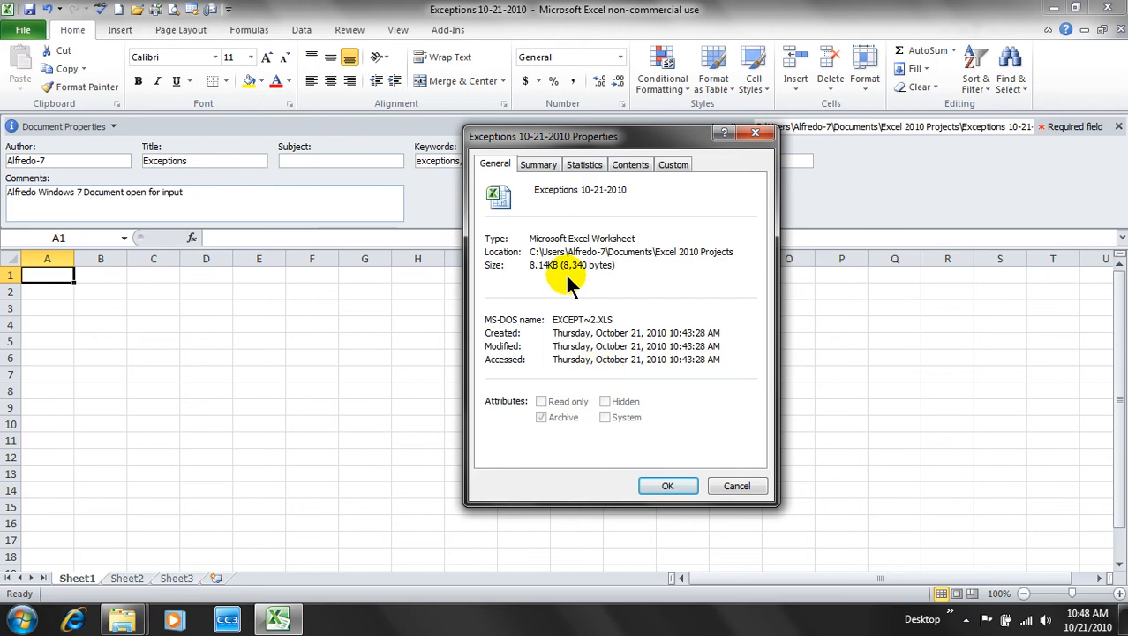
pyautogui.click(541, 166)
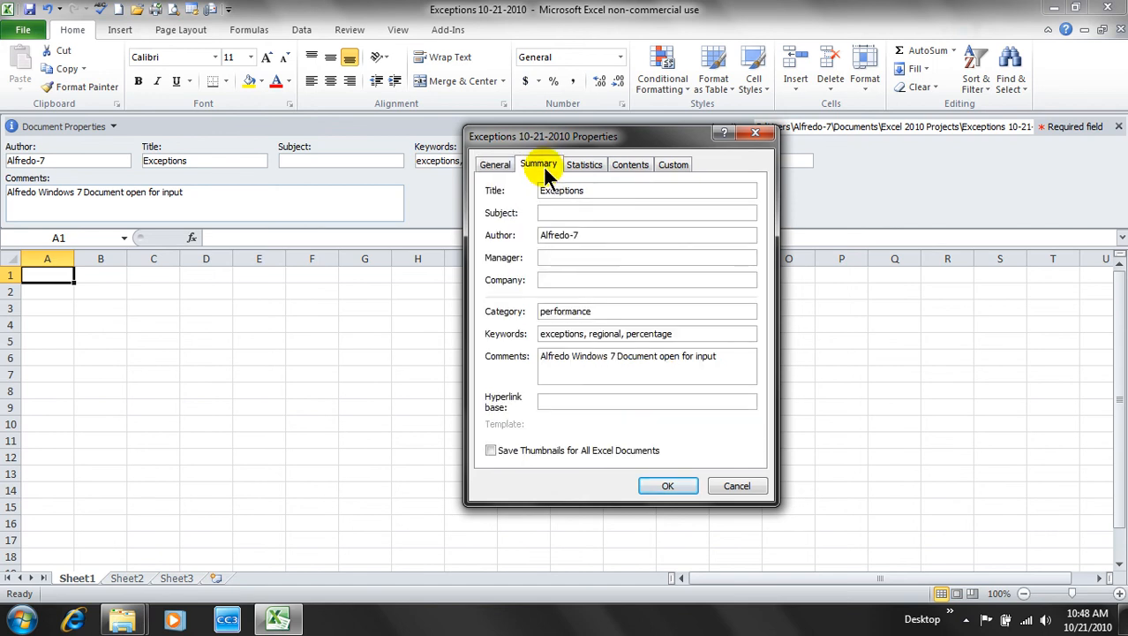
pyautogui.click(595, 236)
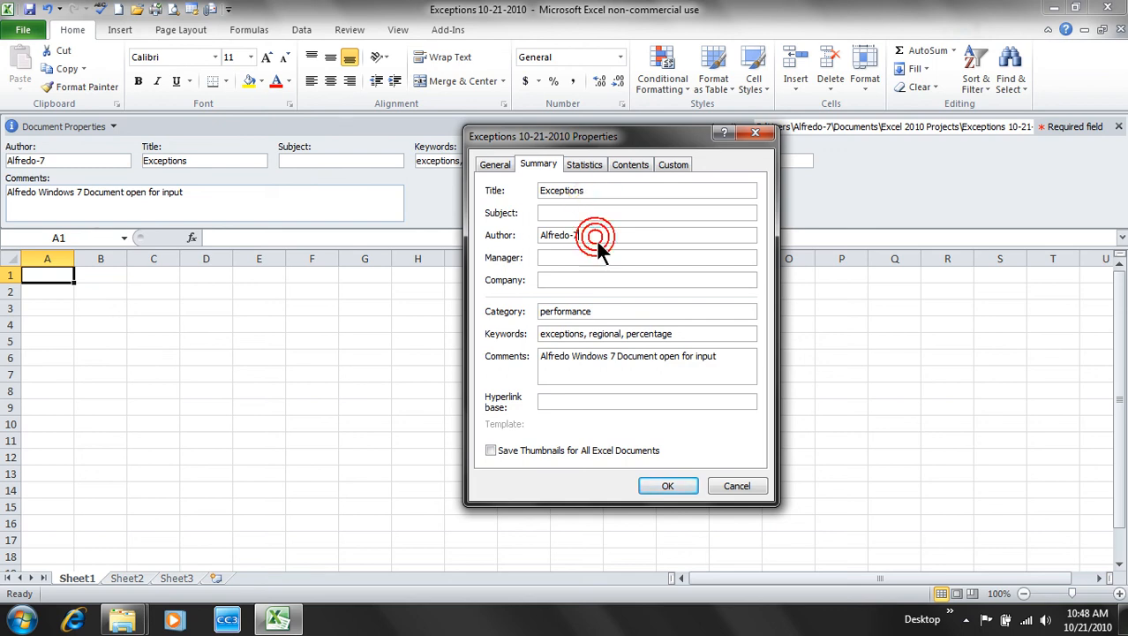
pyautogui.click(609, 312)
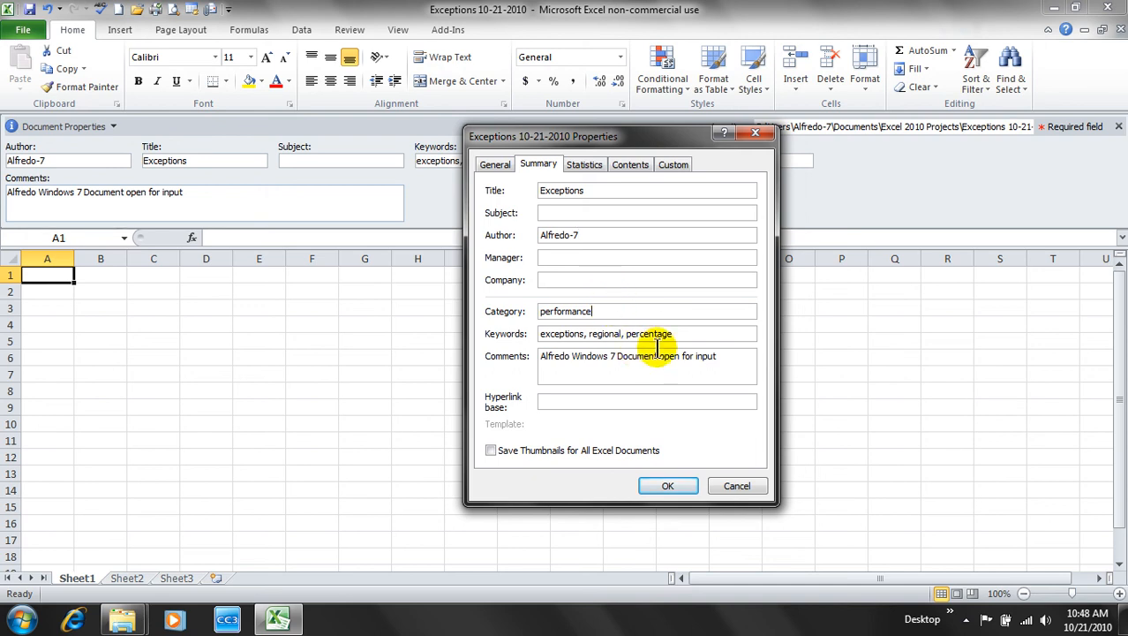
pyautogui.click(592, 164)
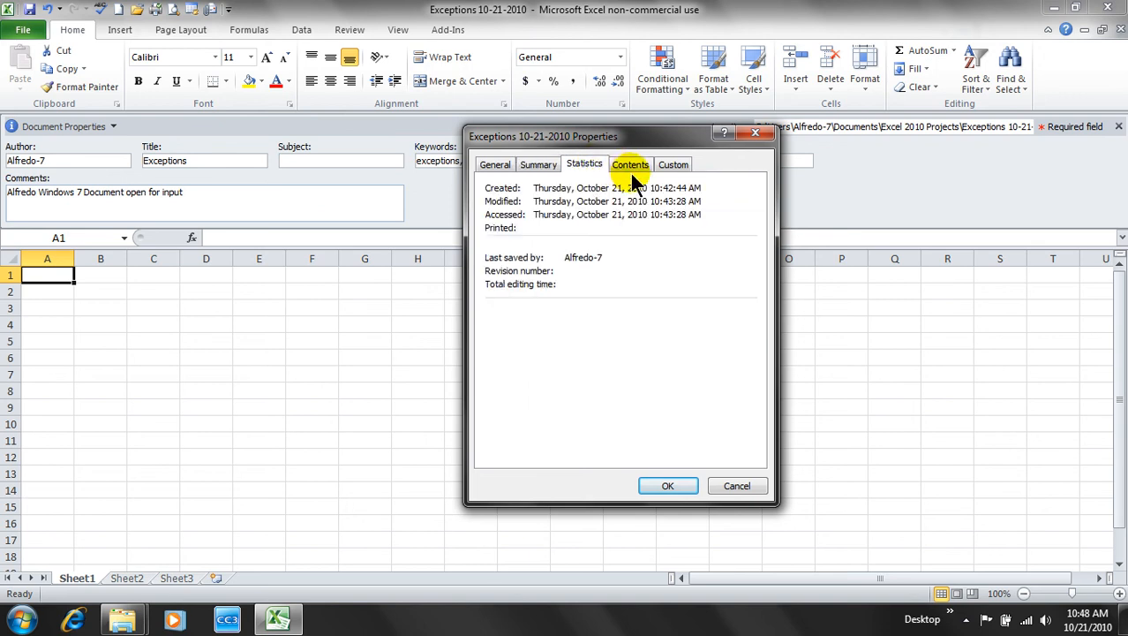
pyautogui.click(629, 166)
pyautogui.click(671, 166)
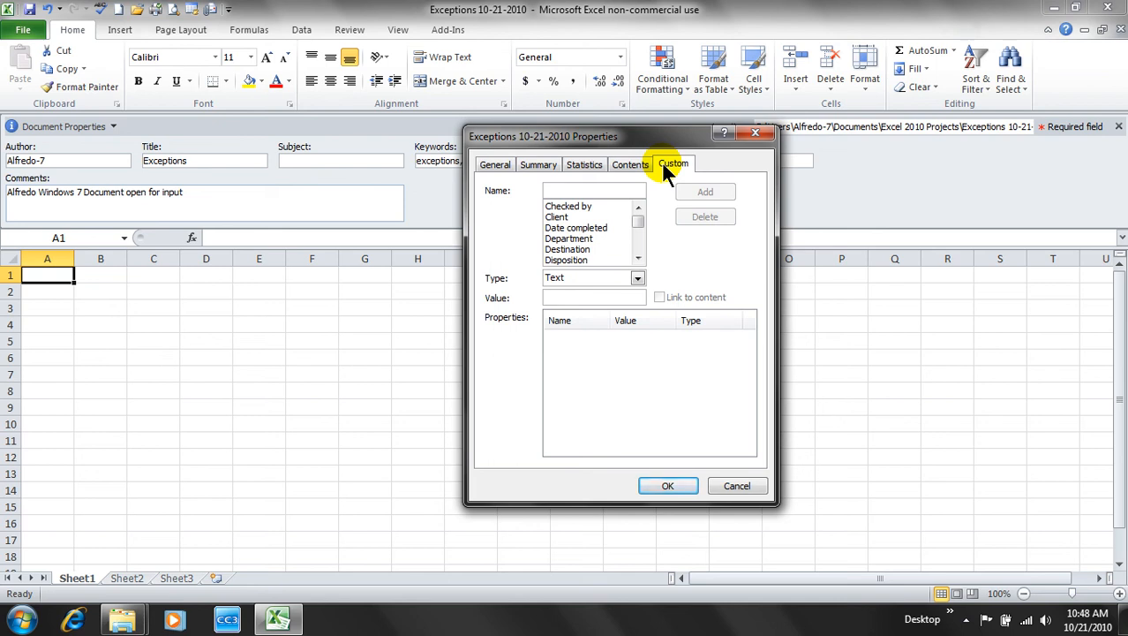
# - Add a custom Text property 'Performance' with value 'Exceptions' and confirm with OK
pyautogui.click(600, 191)
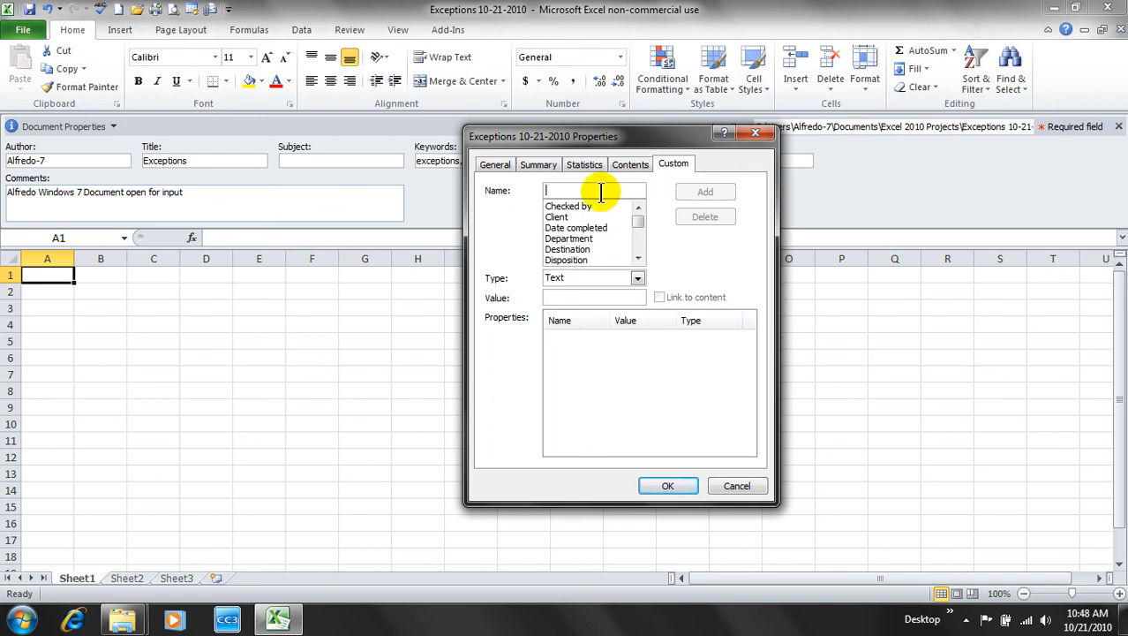
pyautogui.write('Performance')
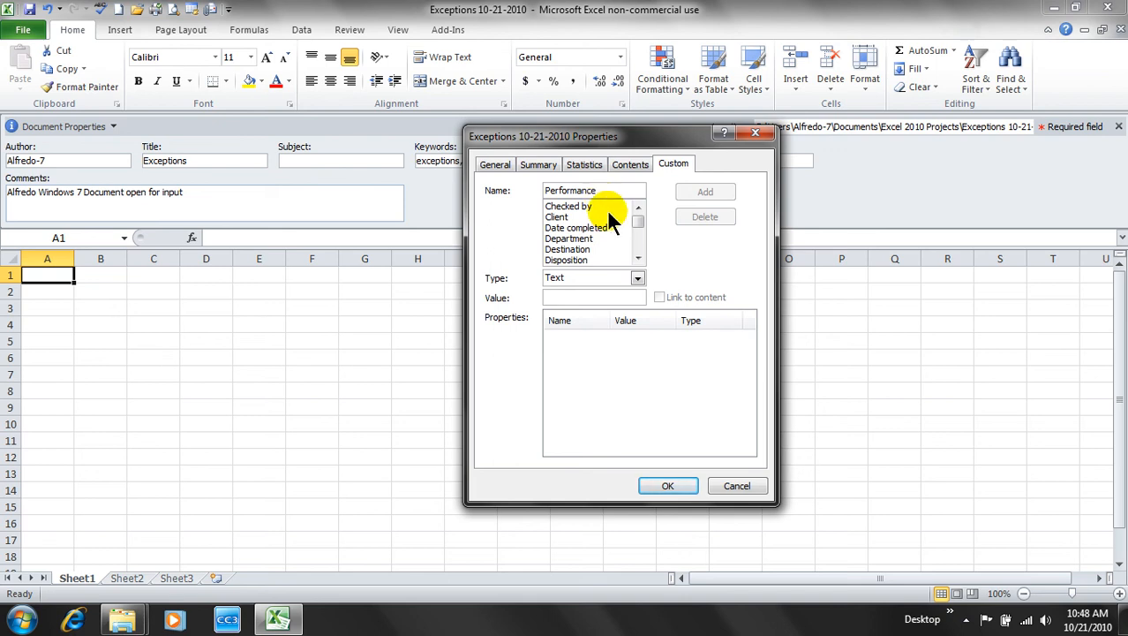
pyautogui.click(579, 296)
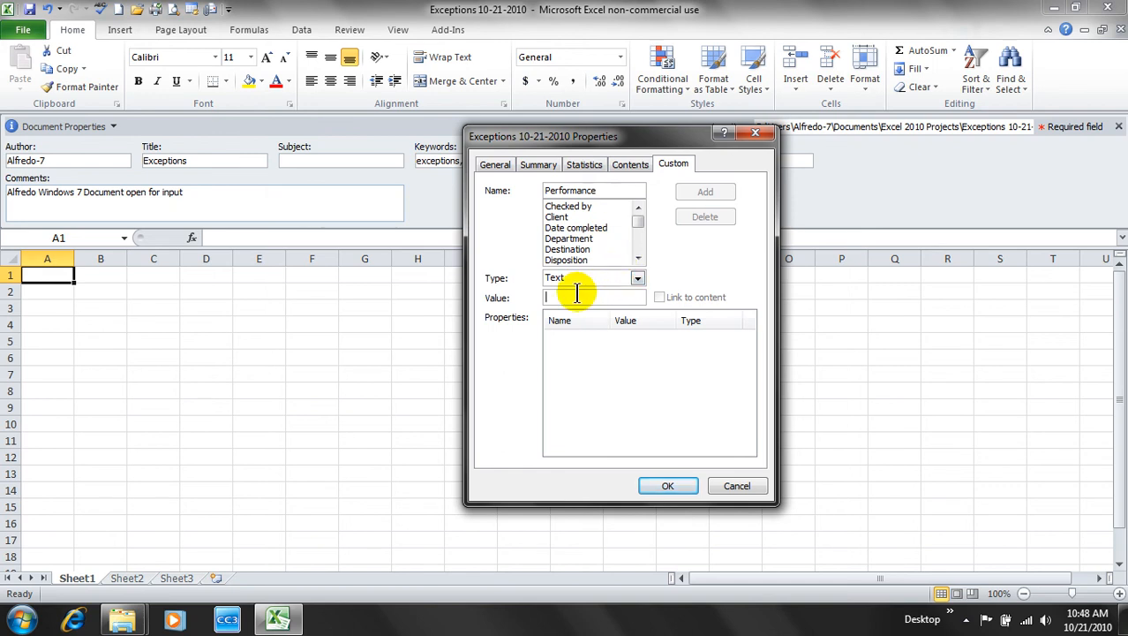
pyautogui.write('Ex')
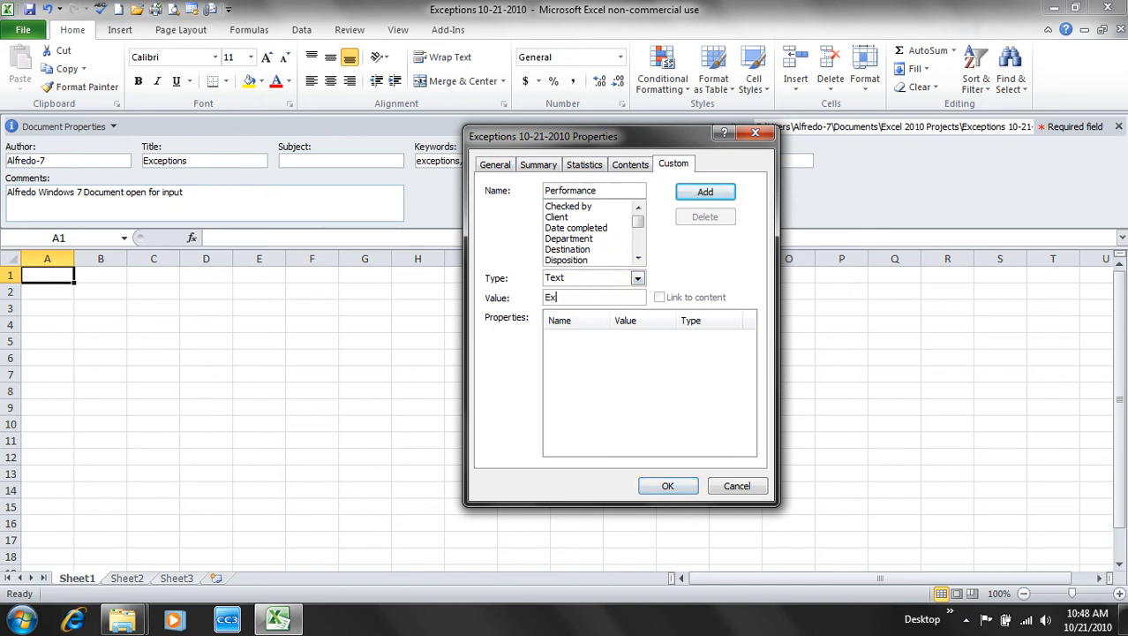
pyautogui.write('ceptions')
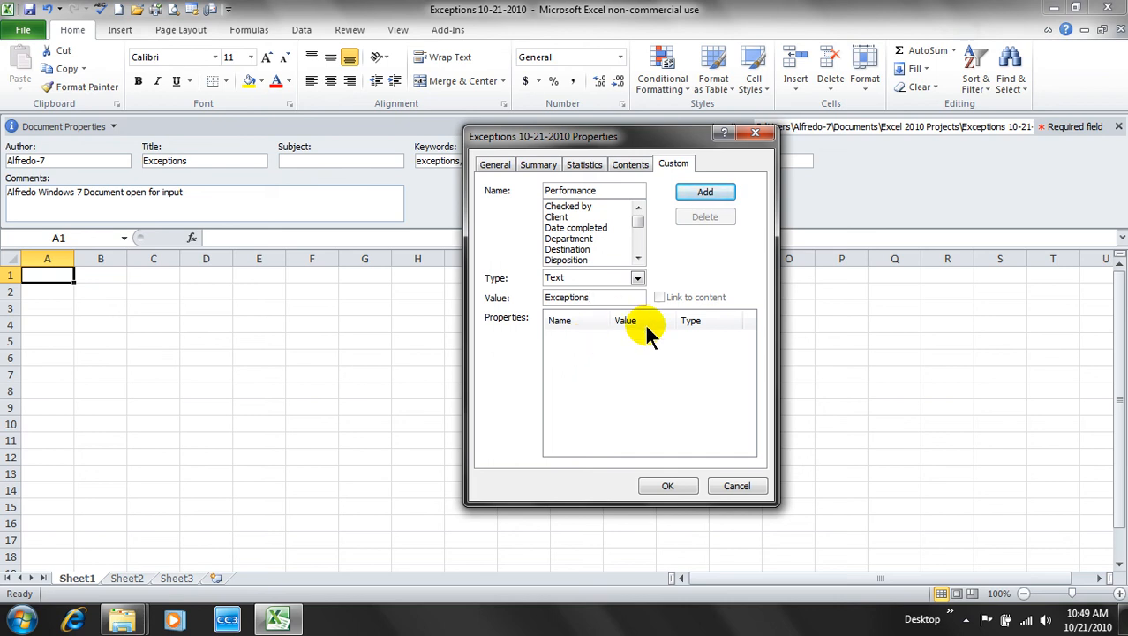
pyautogui.click(586, 353)
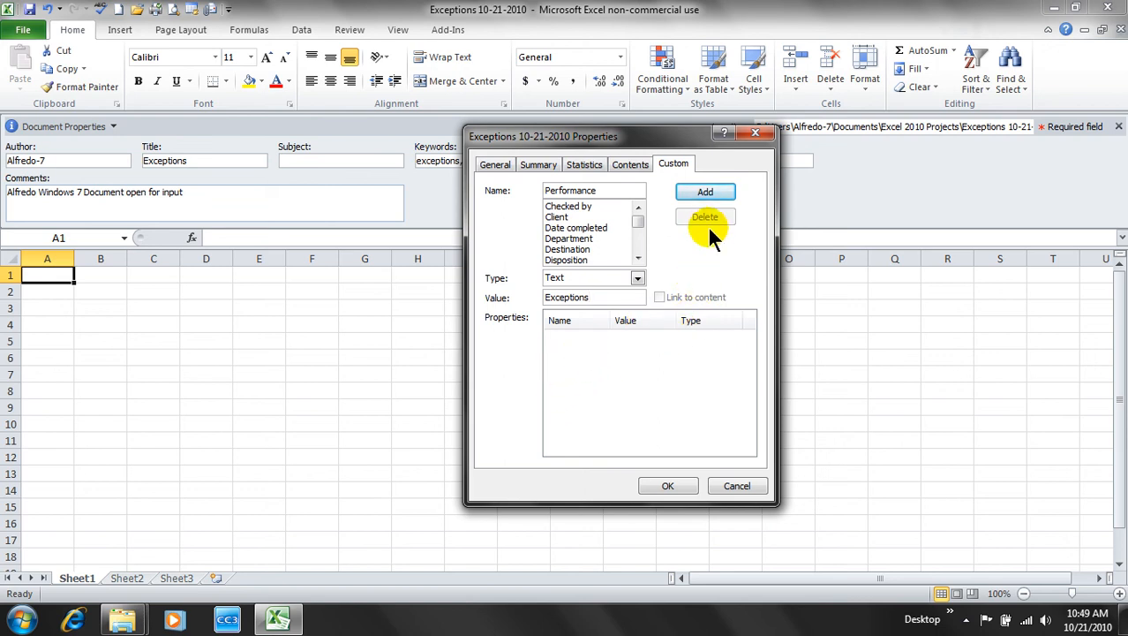
pyautogui.click(706, 191)
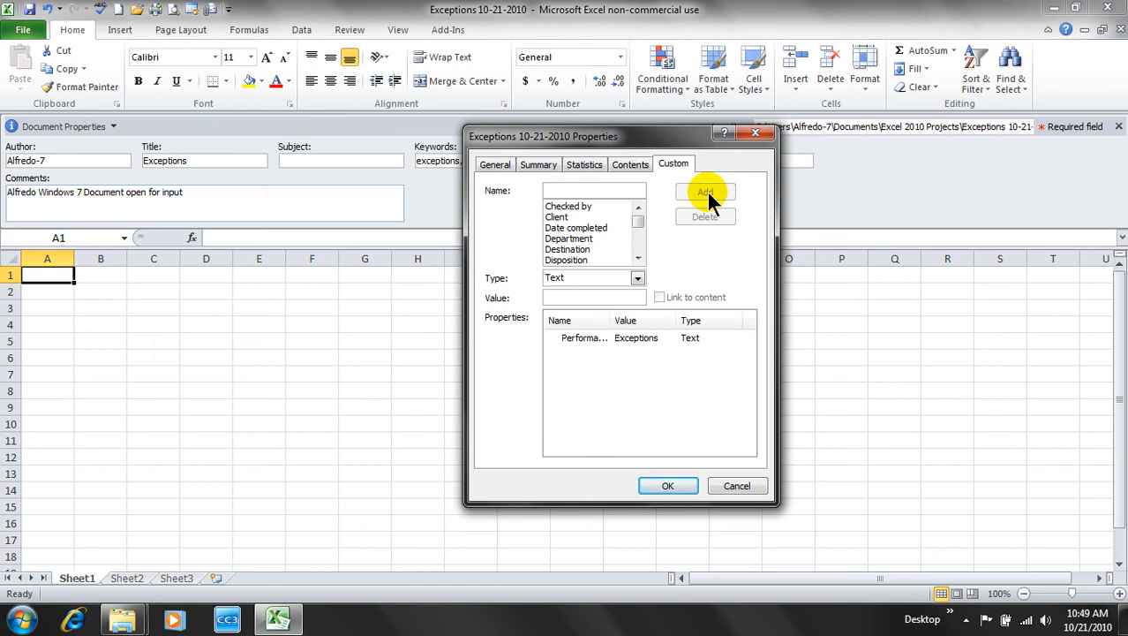
pyautogui.click(612, 190)
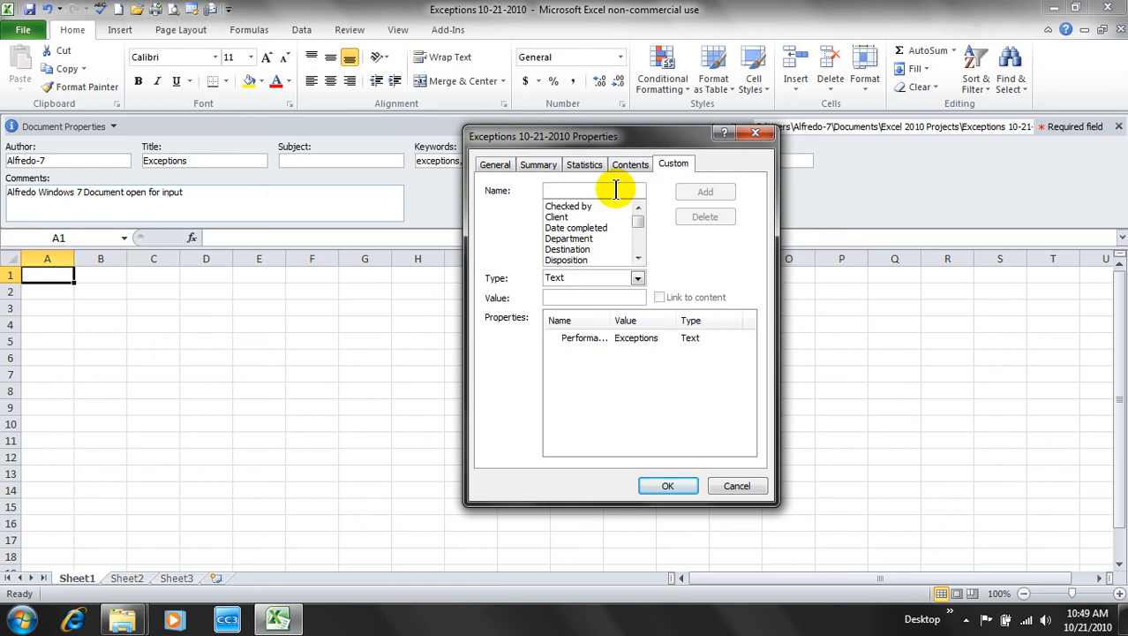
pyautogui.click(678, 486)
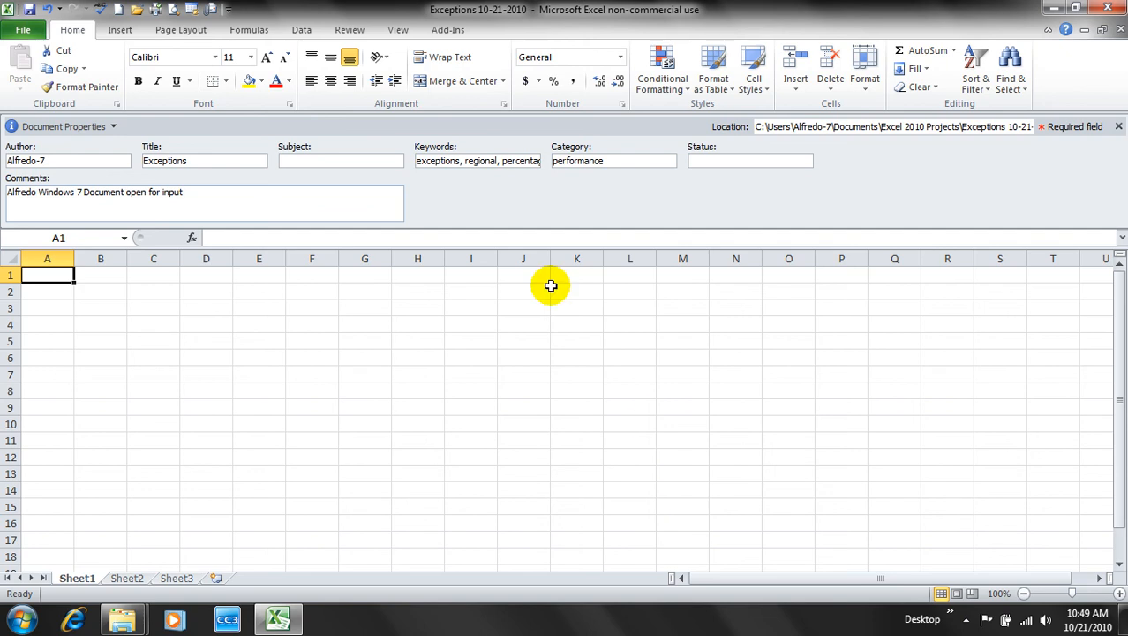
# - Close the document panel, save and close the workbook, then minimize Excel
pyautogui.click(1120, 127)
pyautogui.click(887, 209)
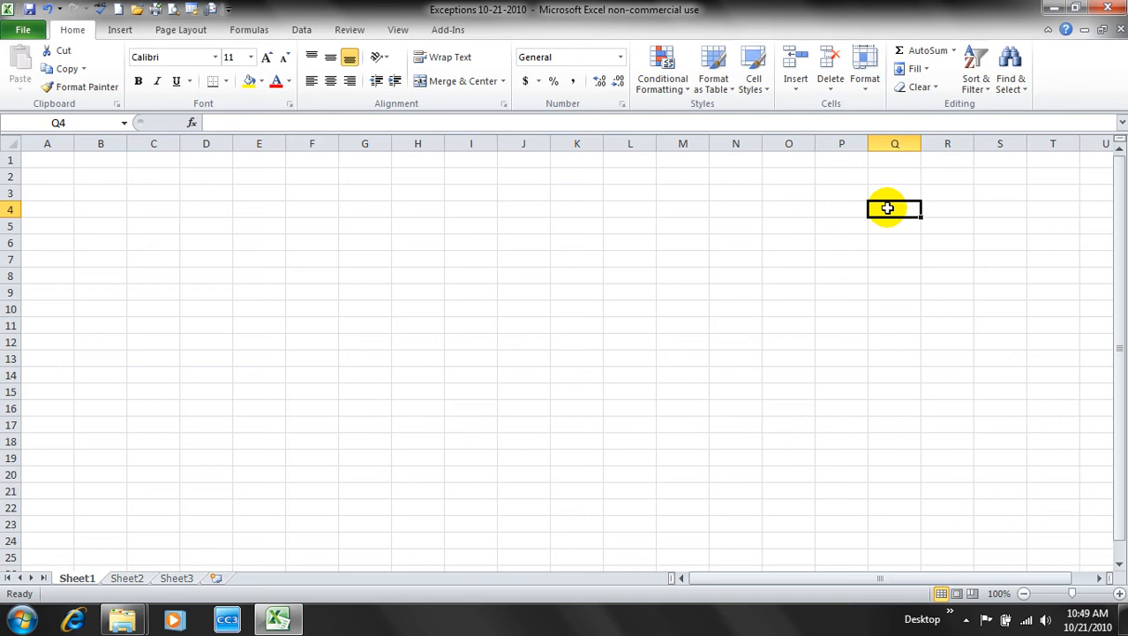
pyautogui.click(31, 10)
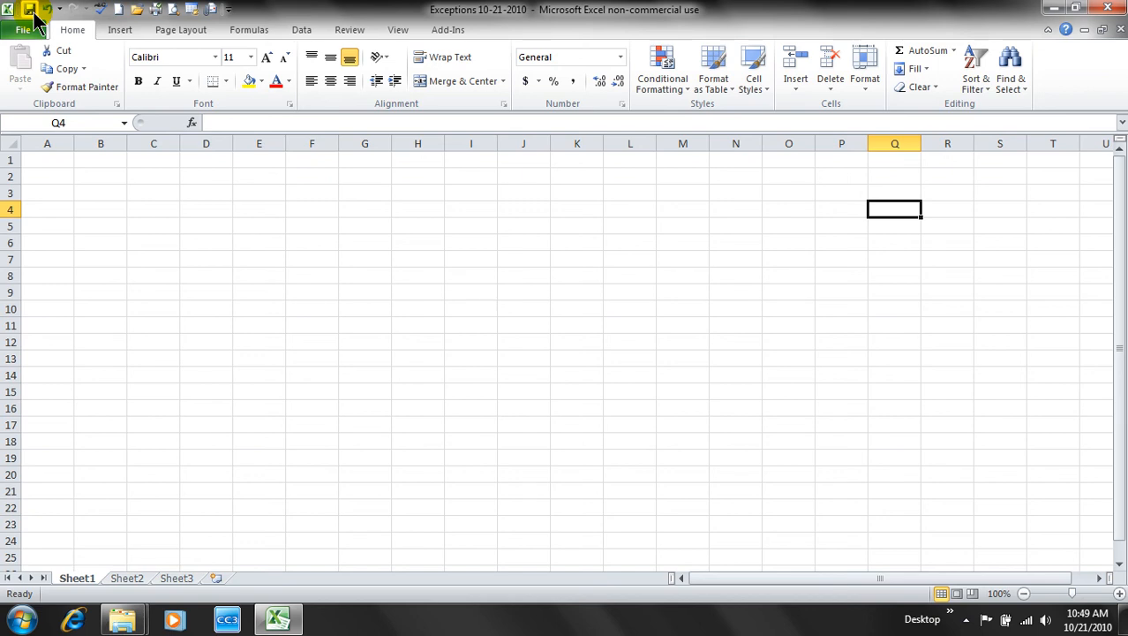
pyautogui.click(30, 33)
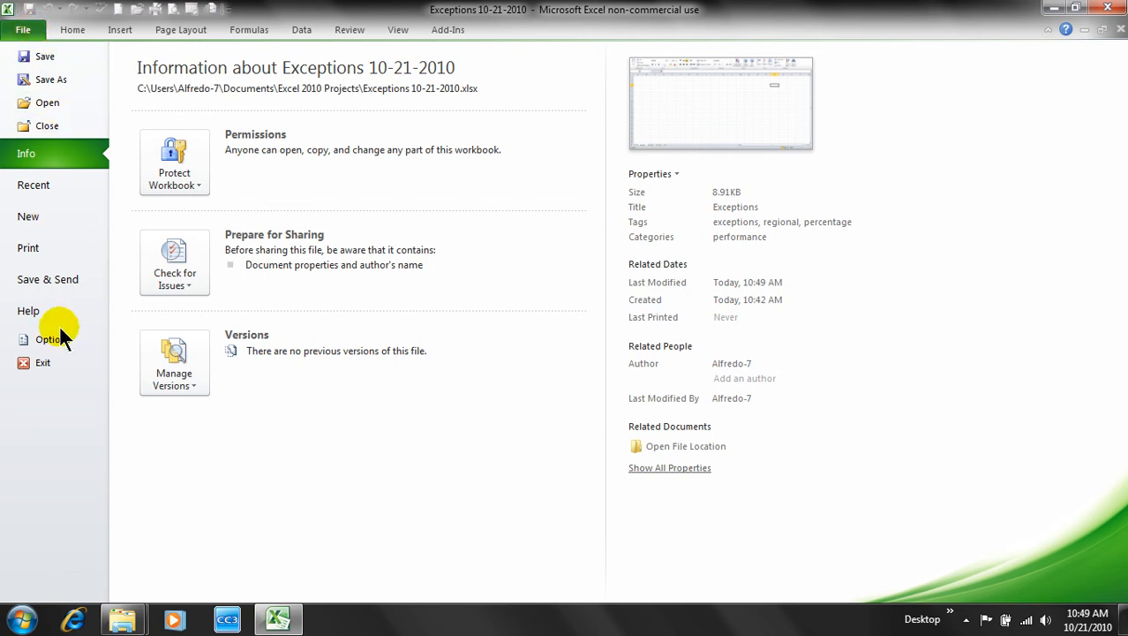
pyautogui.click(58, 121)
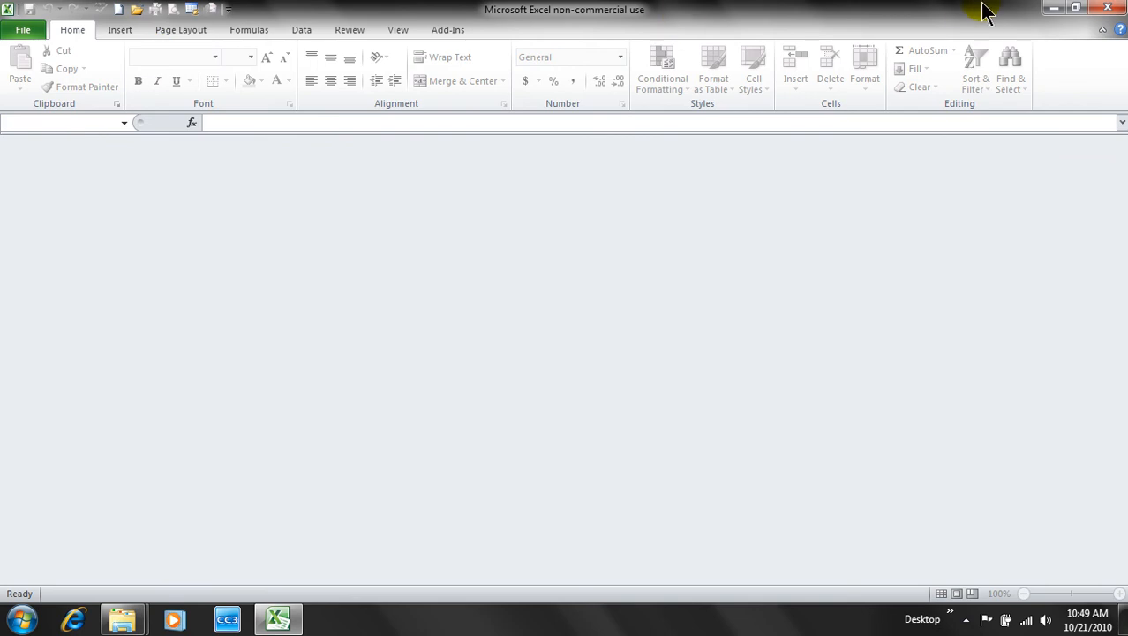
pyautogui.click(1053, 11)
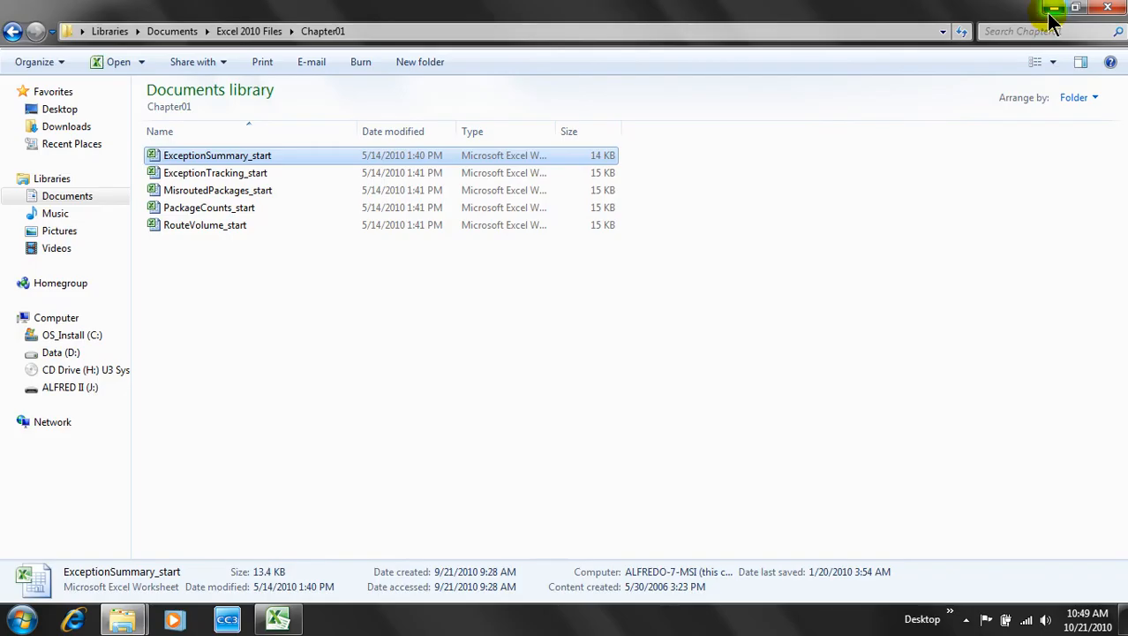
# - Close the Chapter01 window and browse Documents to the Excel 2010 Projects folder
pyautogui.click(335, 358)
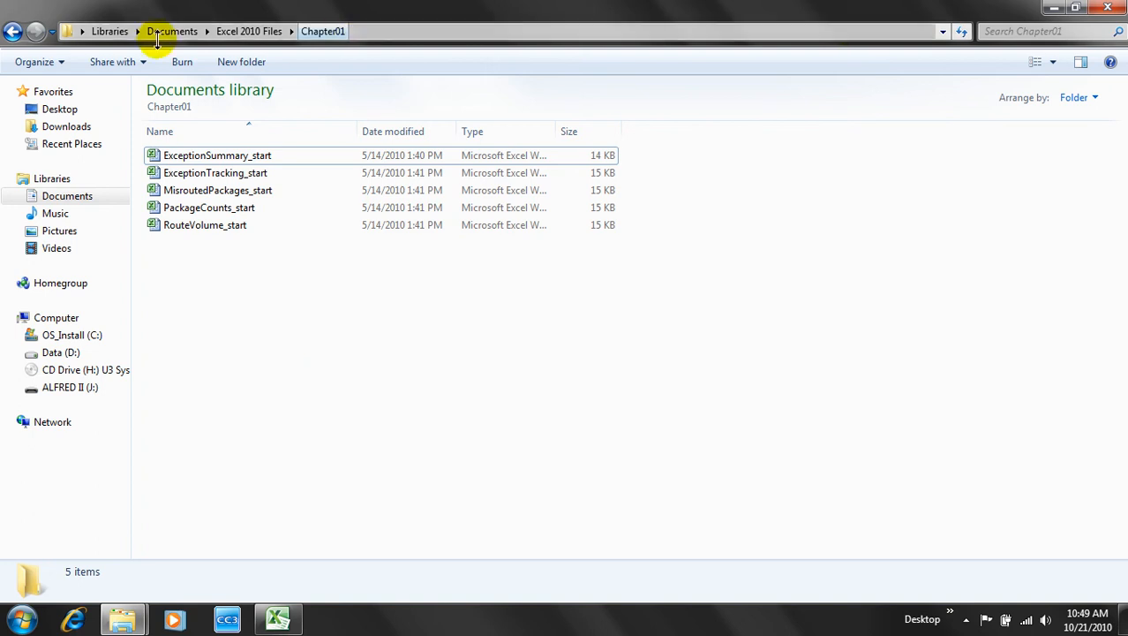
pyautogui.click(1107, 7)
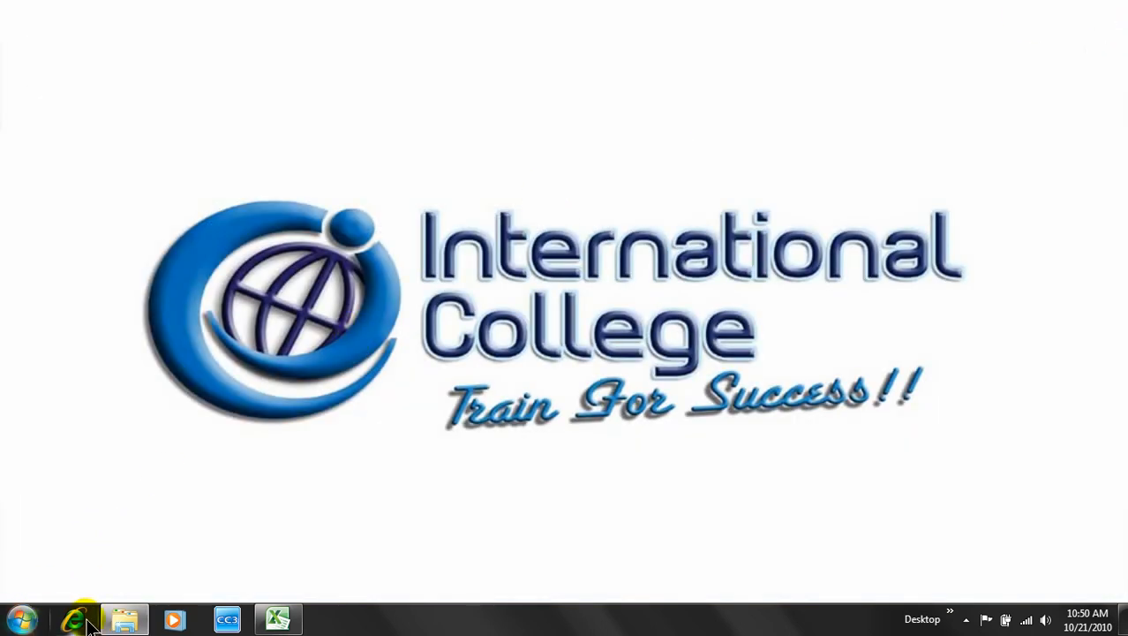
pyautogui.click(21, 619)
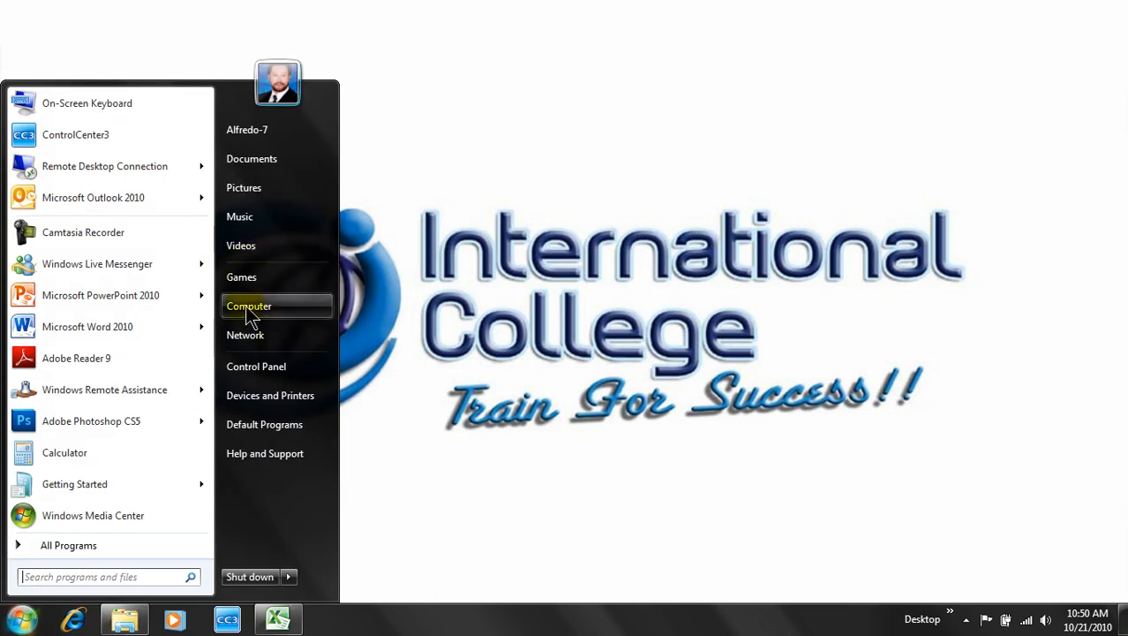
pyautogui.click(252, 159)
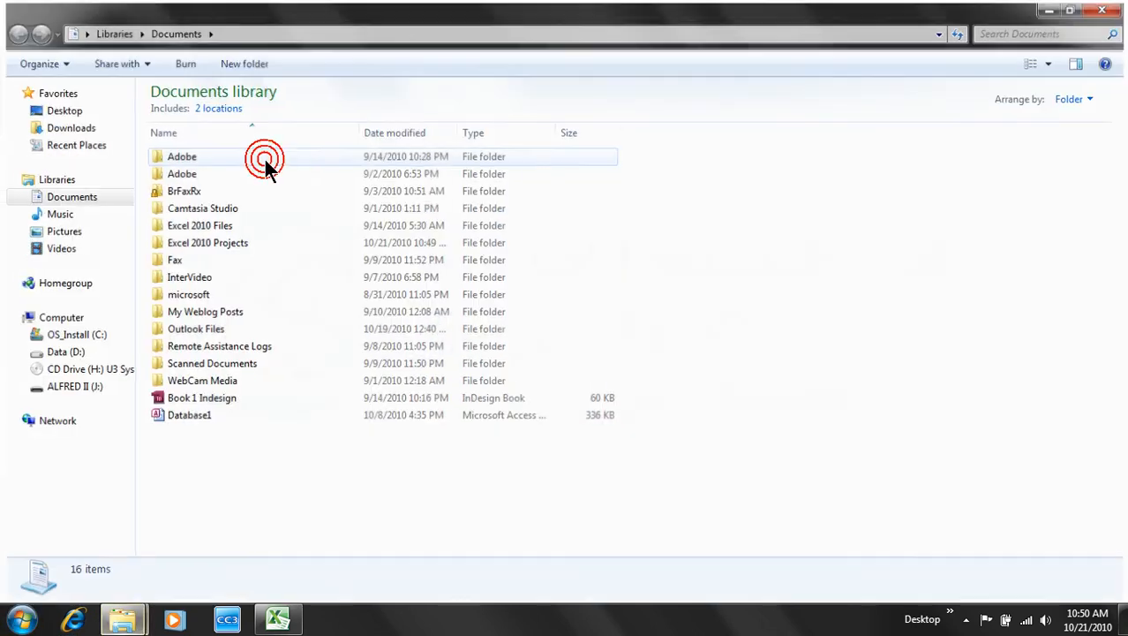
pyautogui.doubleClick(214, 242)
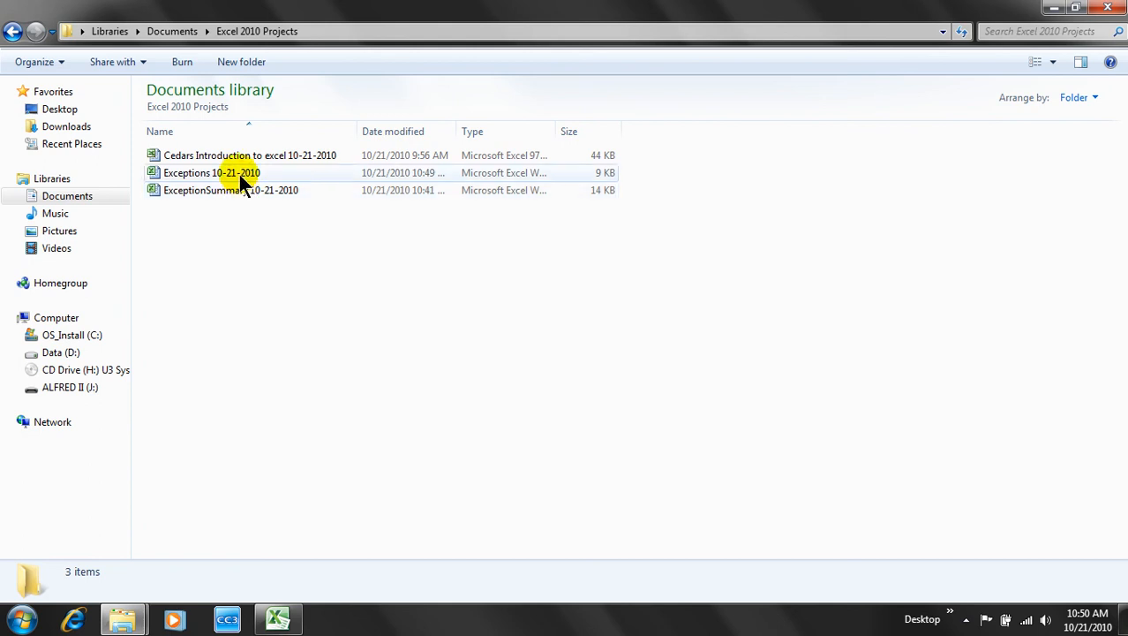
pyautogui.moveTo(245, 184)
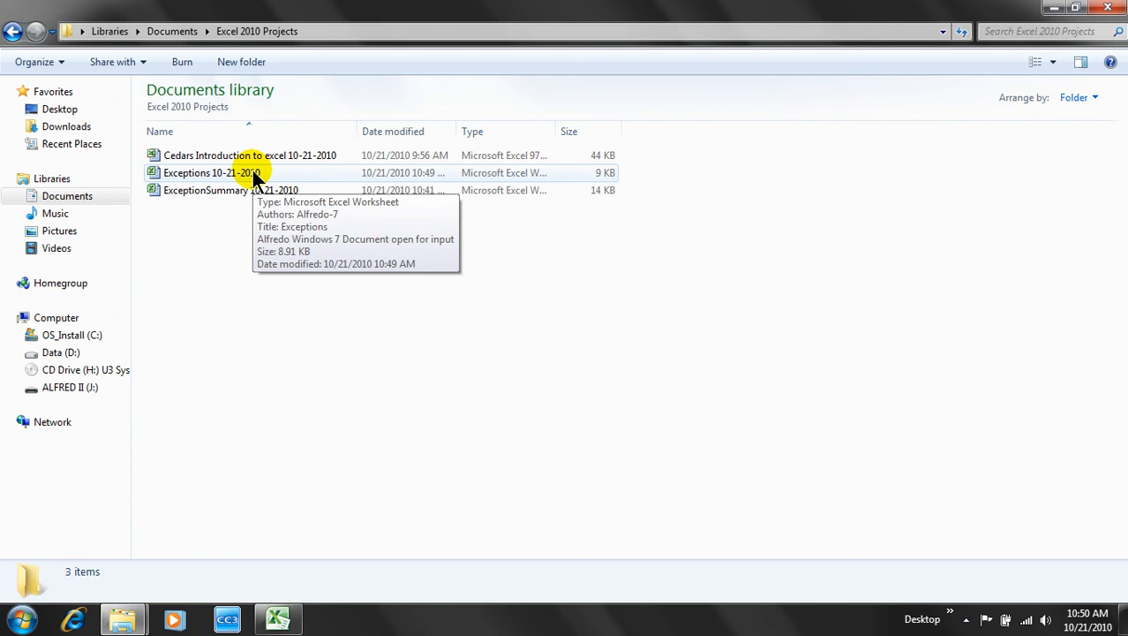
# - View the Properties of the Exceptions 10-21-2010 file, then dismiss them with OK
pyautogui.rightClick(255, 176)
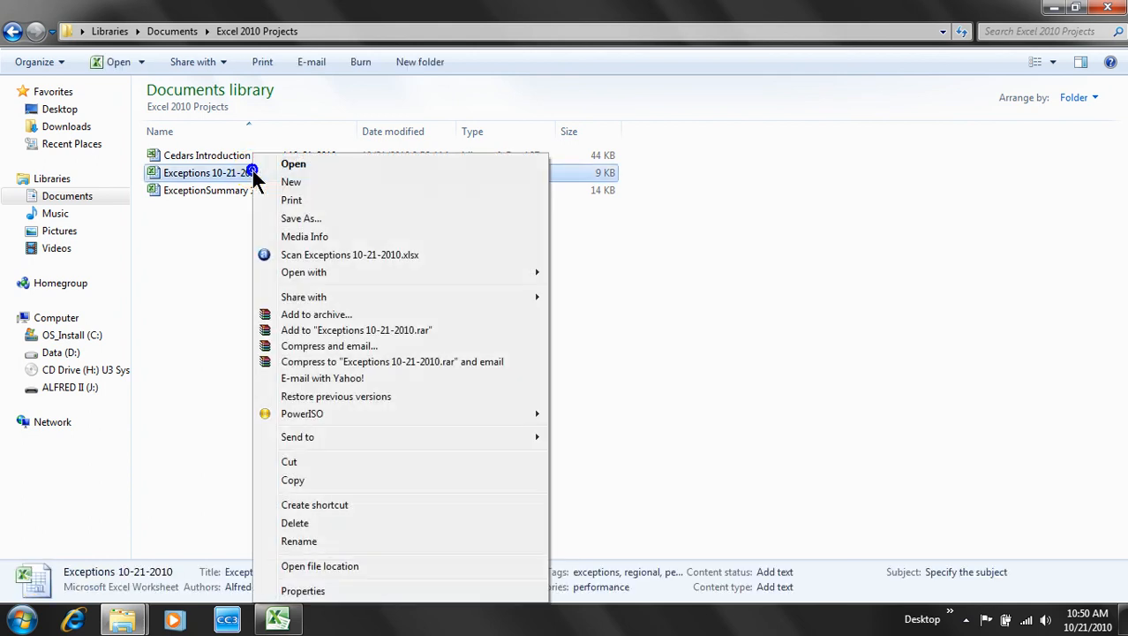
pyautogui.click(313, 593)
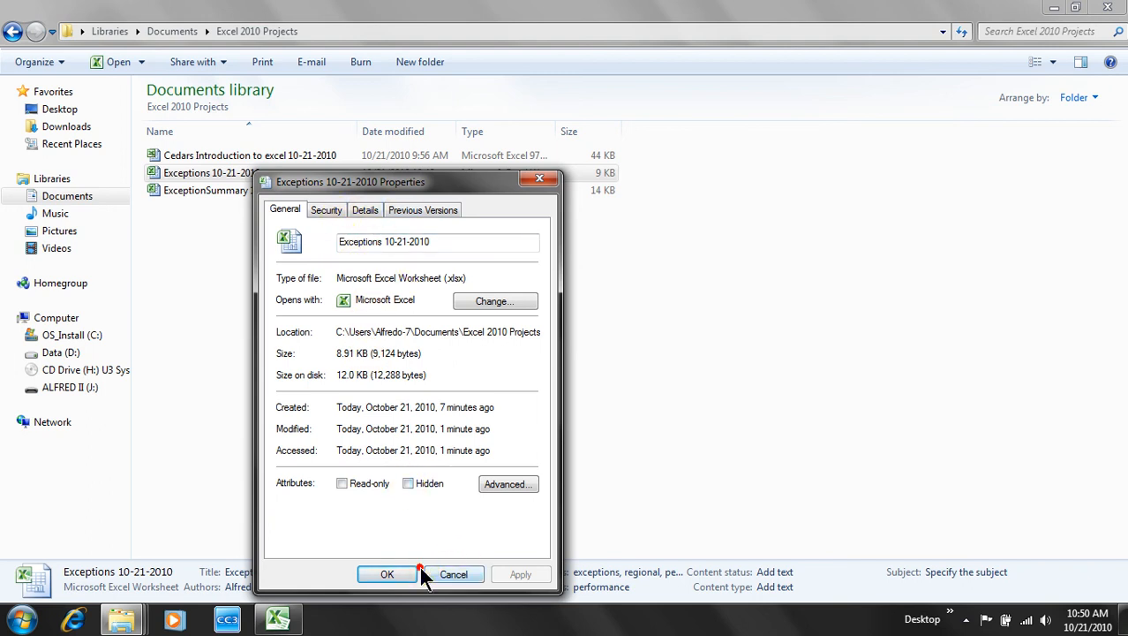
pyautogui.click(388, 574)
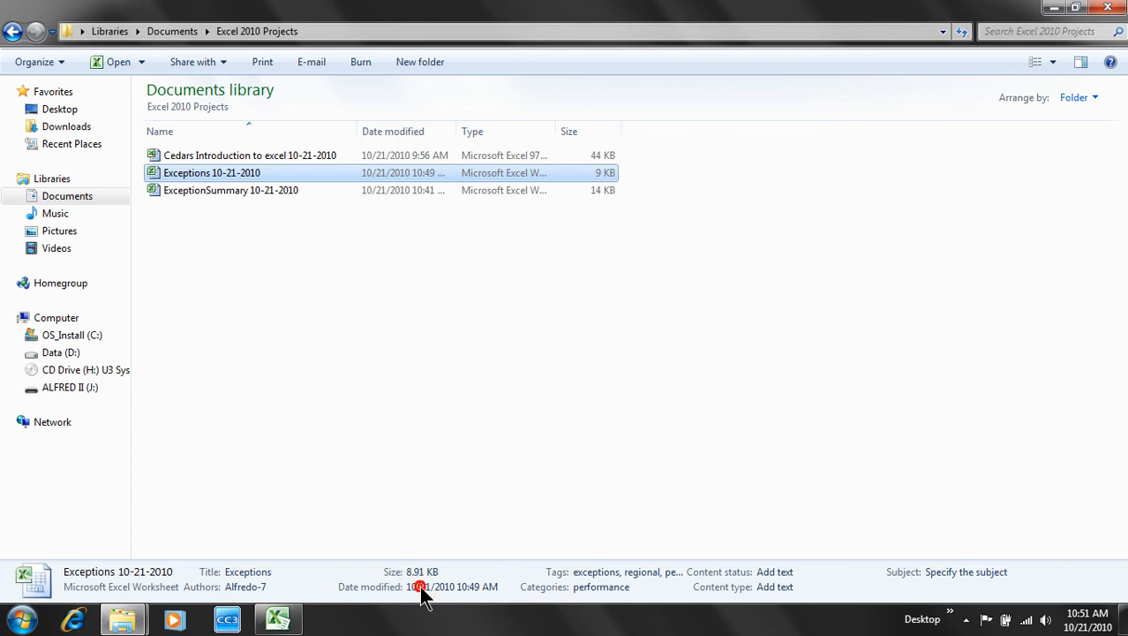
# - Check the file's tags in the details pane and close the Explorer window
pyautogui.click(583, 571)
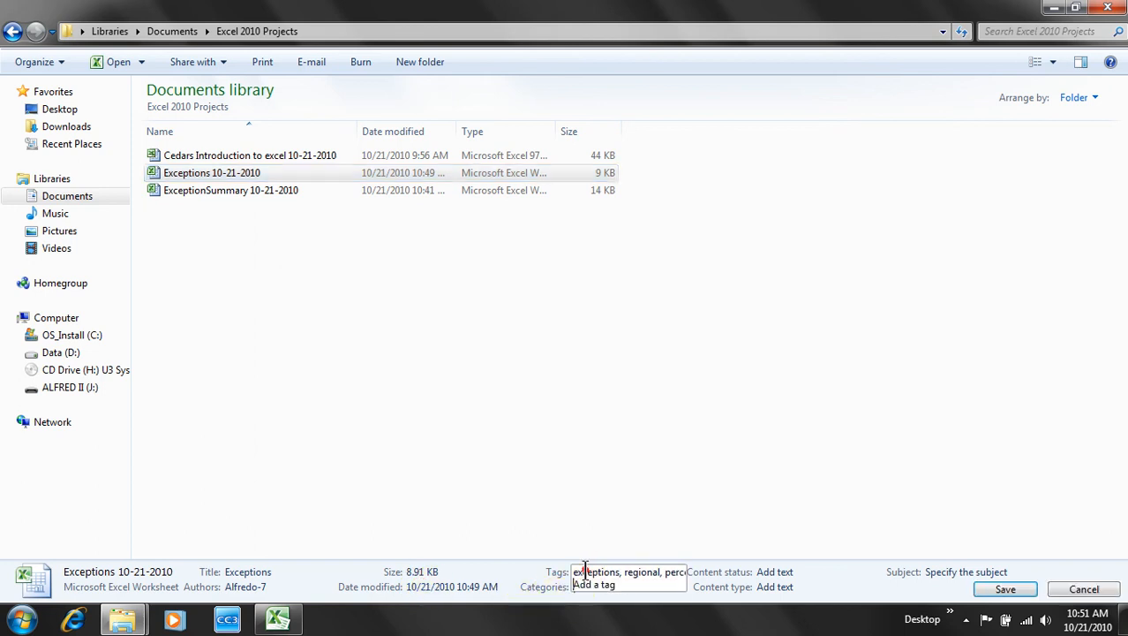
pyautogui.click(604, 494)
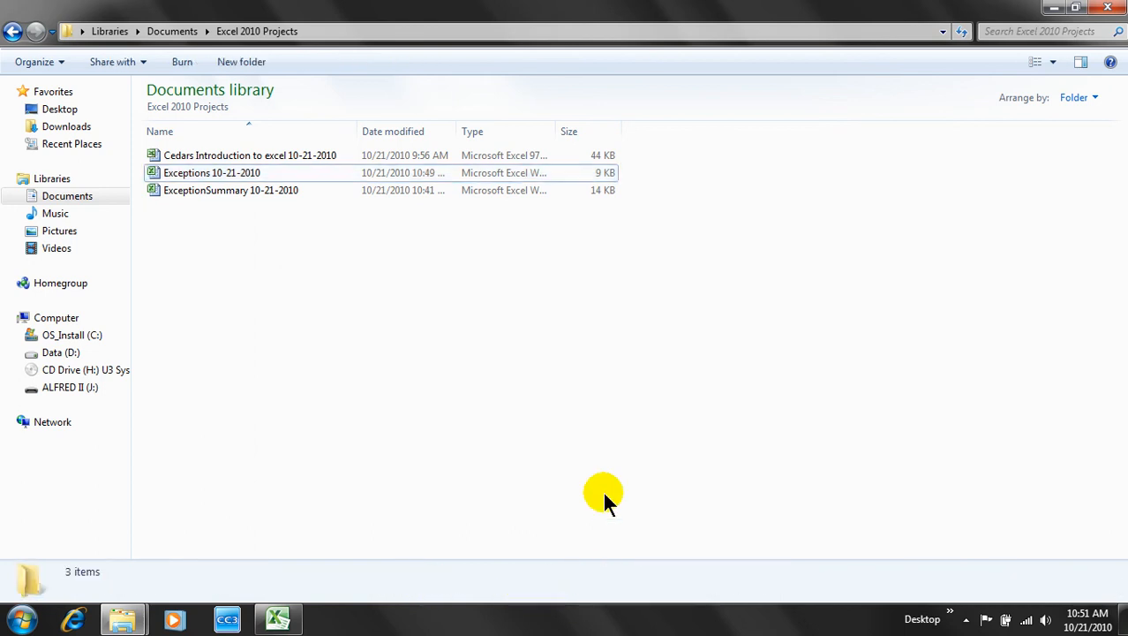
pyautogui.click(275, 170)
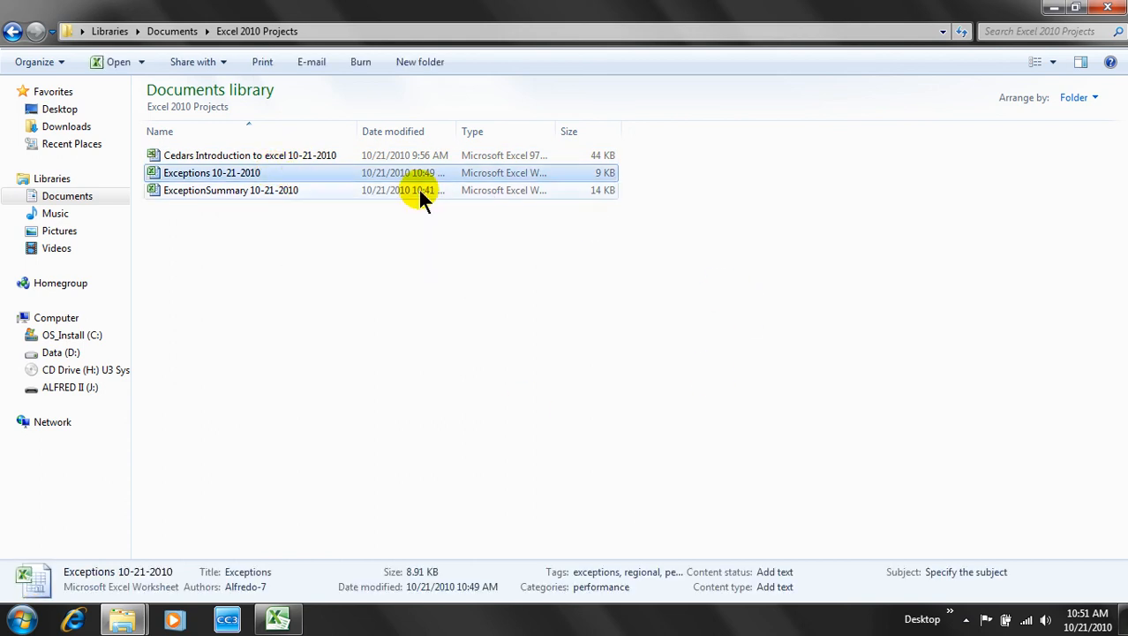
pyautogui.click(1104, 10)
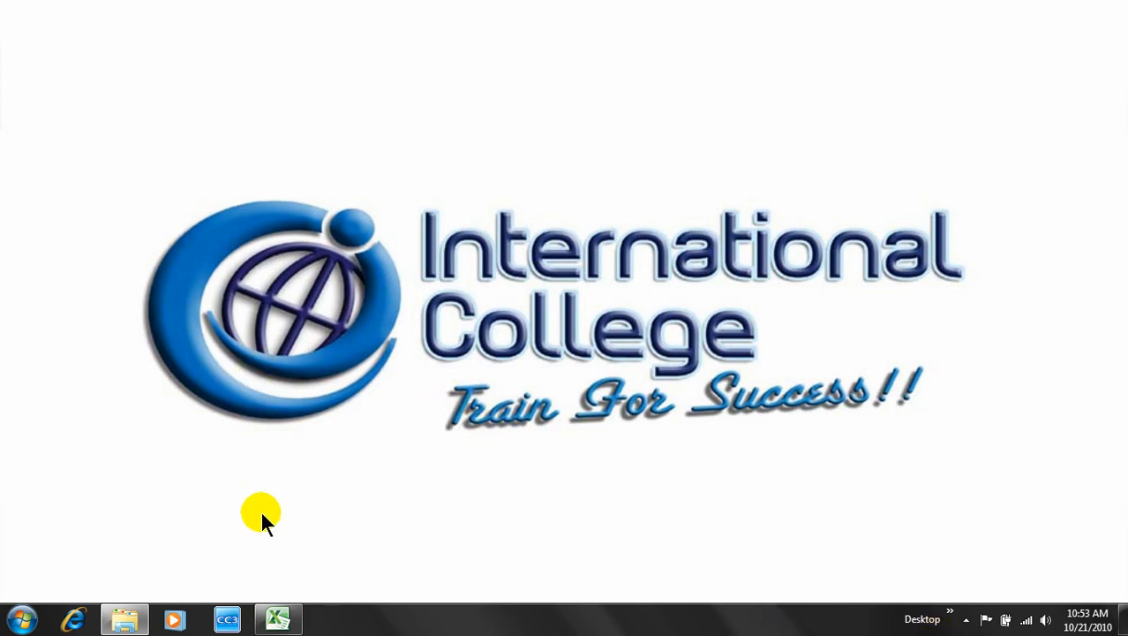
# - Launch Excel and open ExceptionTracking_start from My Documents > Excel 2010 Files > Chapter01
pyautogui.click(283, 613)
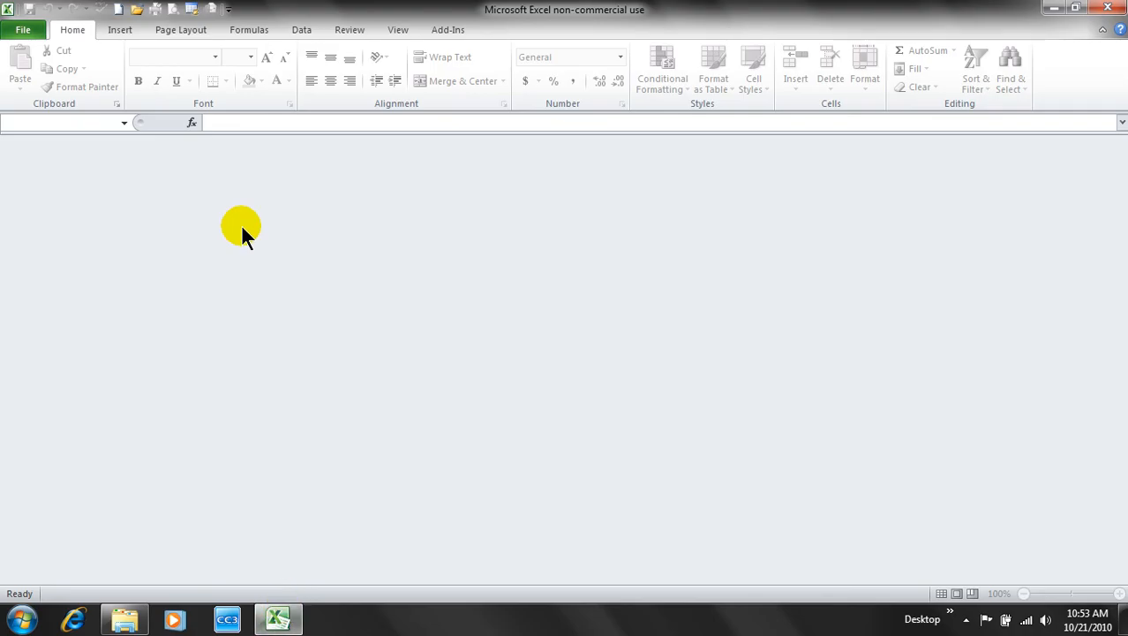
pyautogui.click(25, 31)
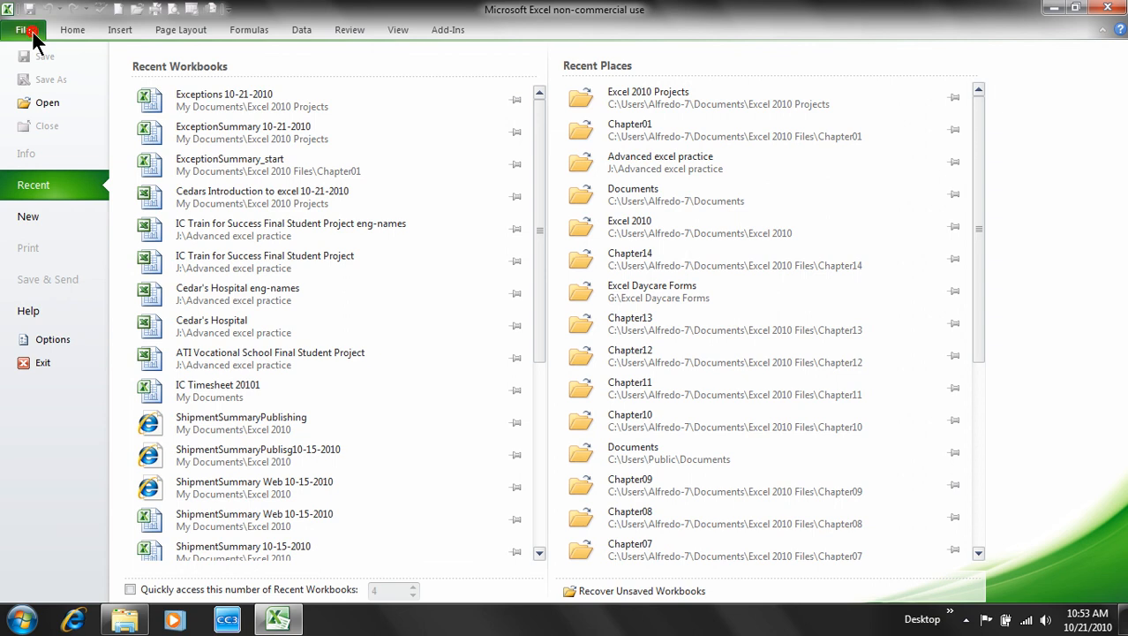
pyautogui.click(45, 104)
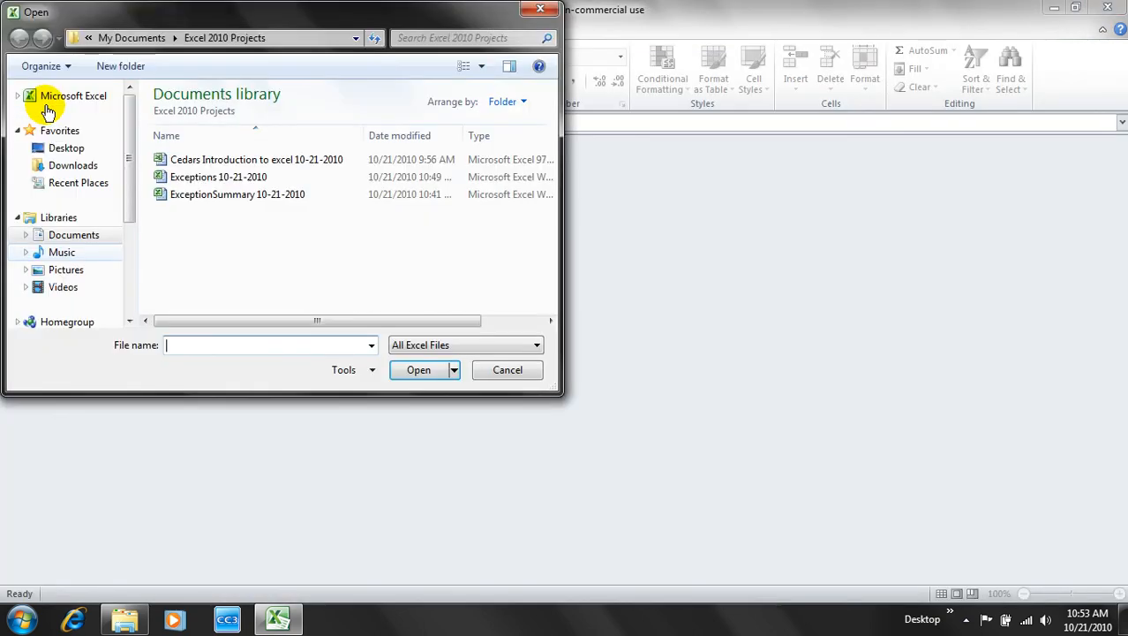
pyautogui.click(152, 40)
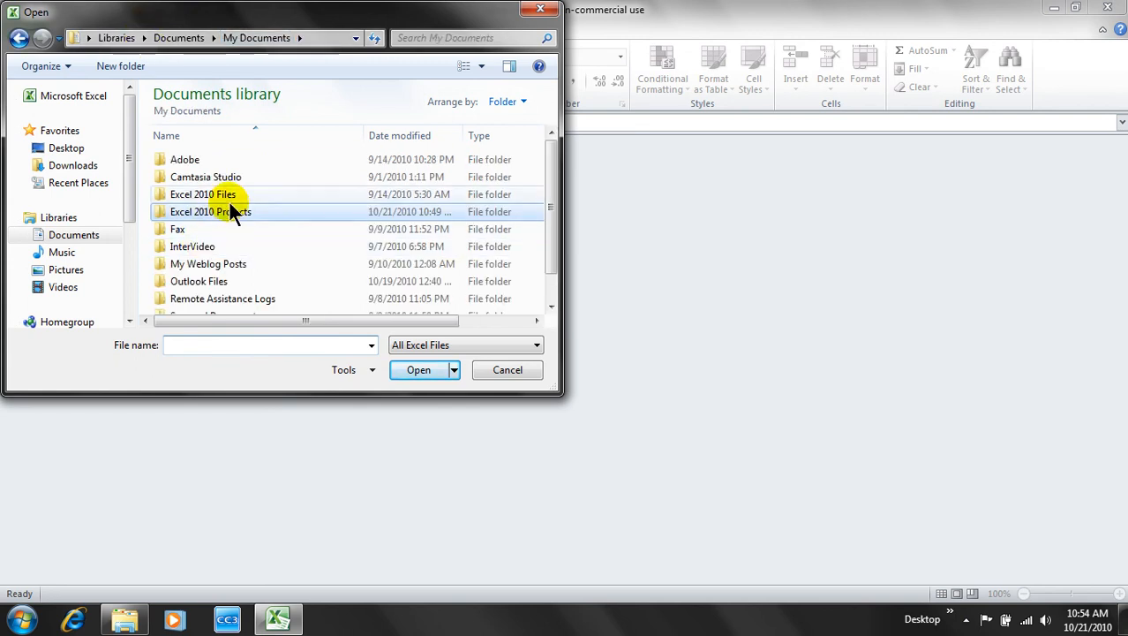
pyautogui.doubleClick(226, 195)
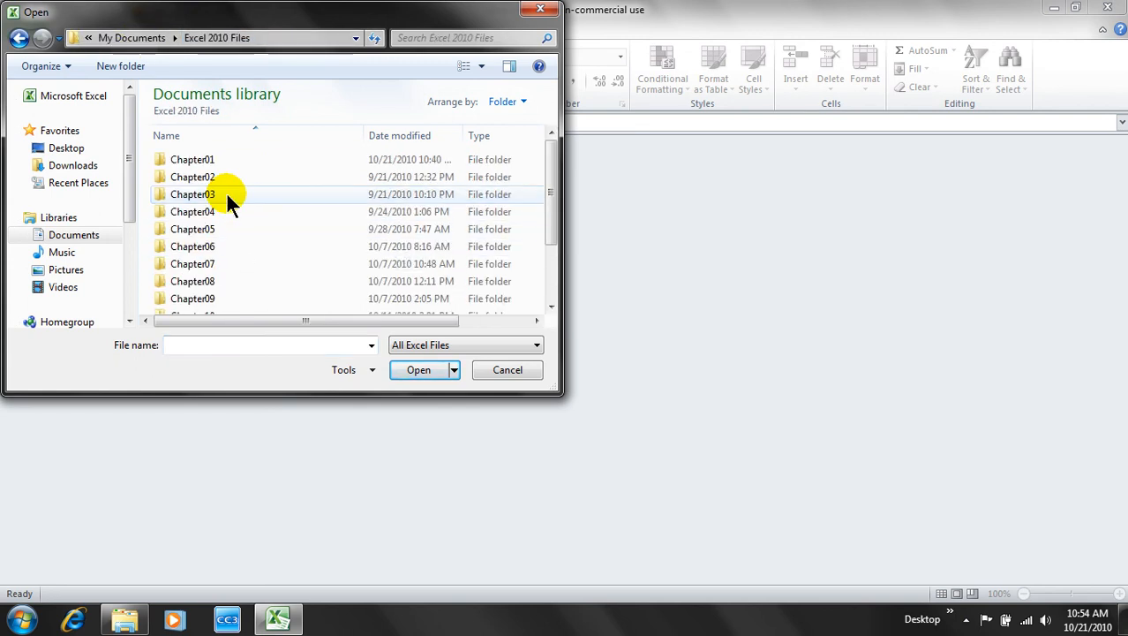
pyautogui.doubleClick(210, 161)
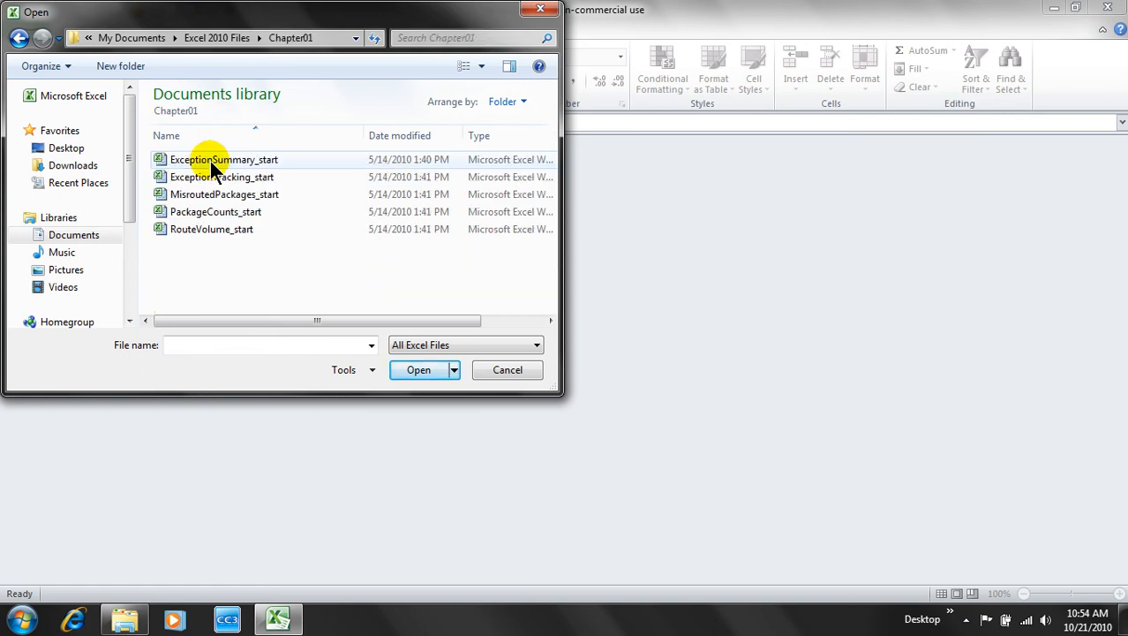
pyautogui.doubleClick(225, 178)
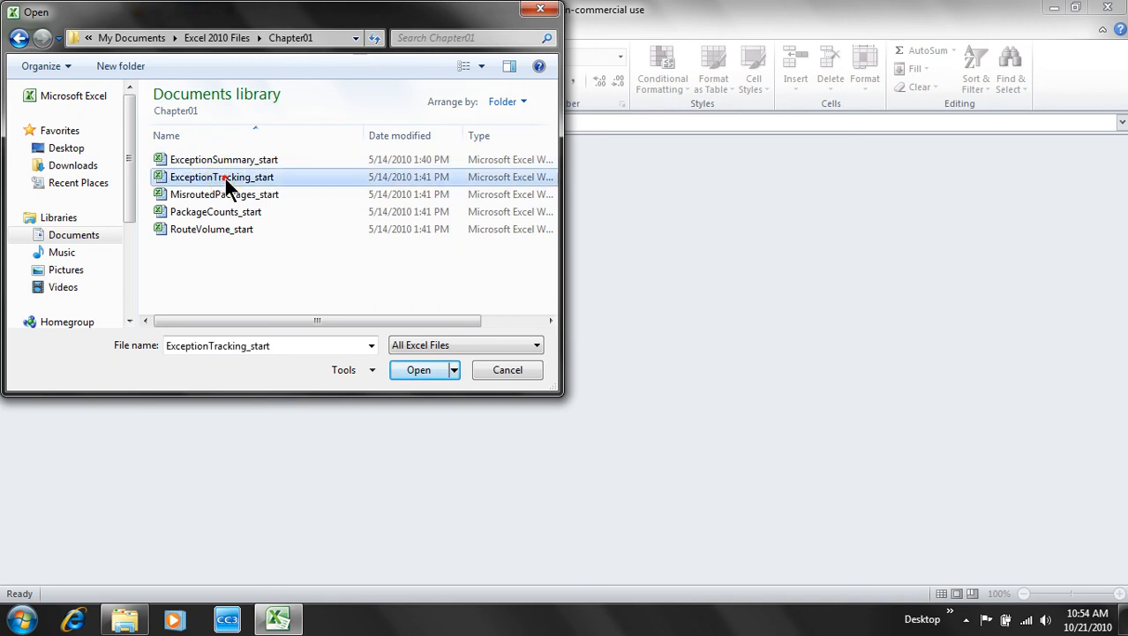
pyautogui.click(192, 422)
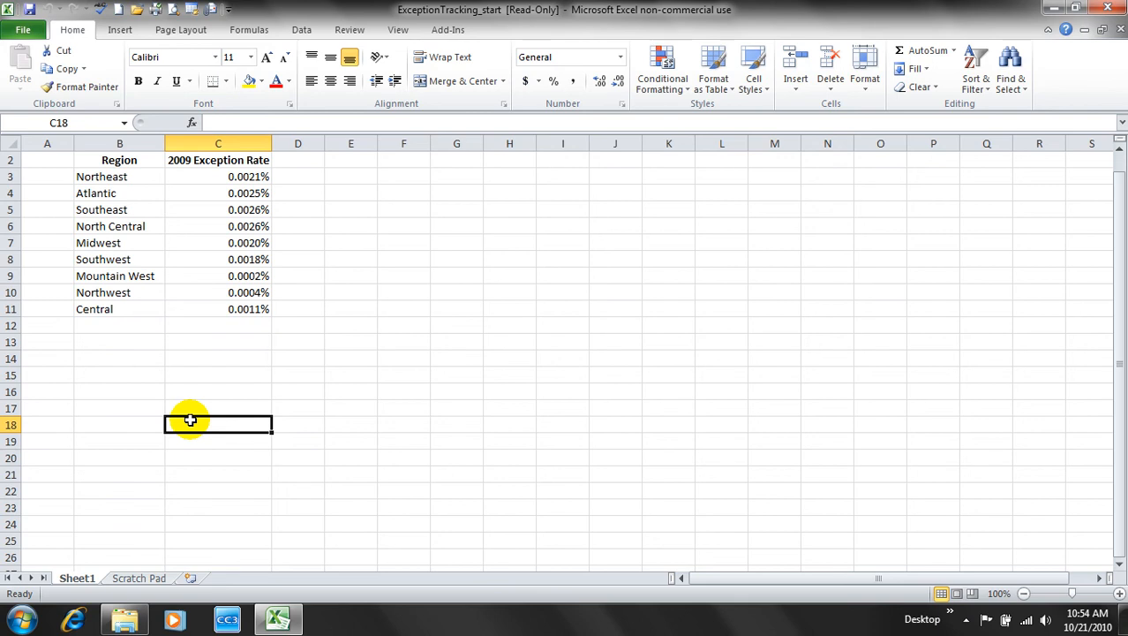
# - Save As into Excel 2010 Projects, renaming the file to 'ExceptionTracking 10-21-2010'
pyautogui.click(25, 30)
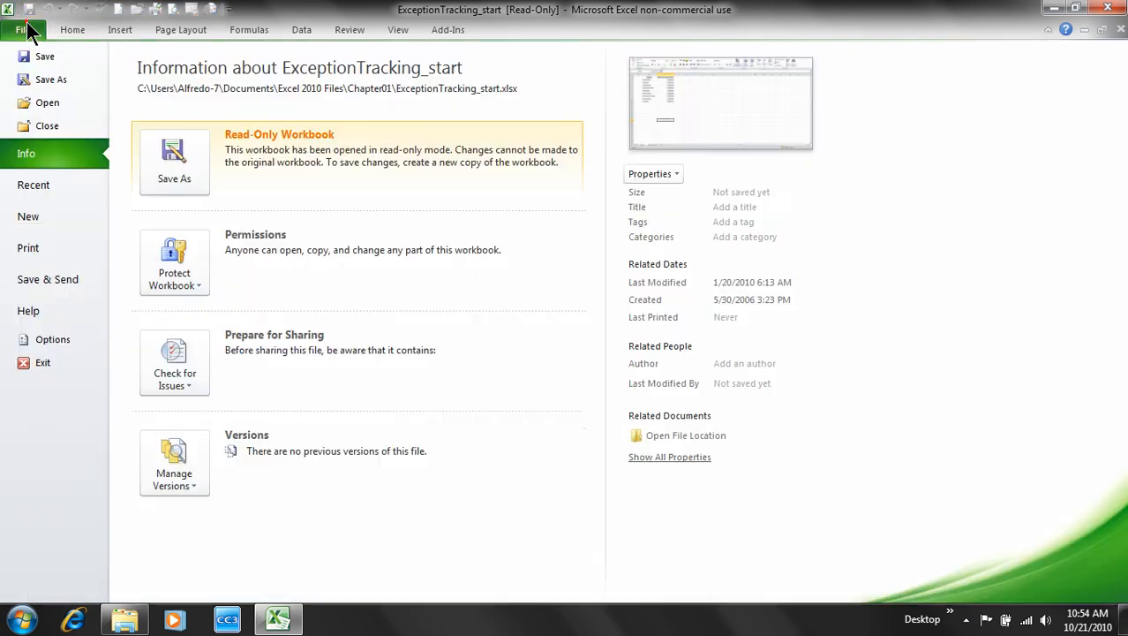
pyautogui.click(42, 76)
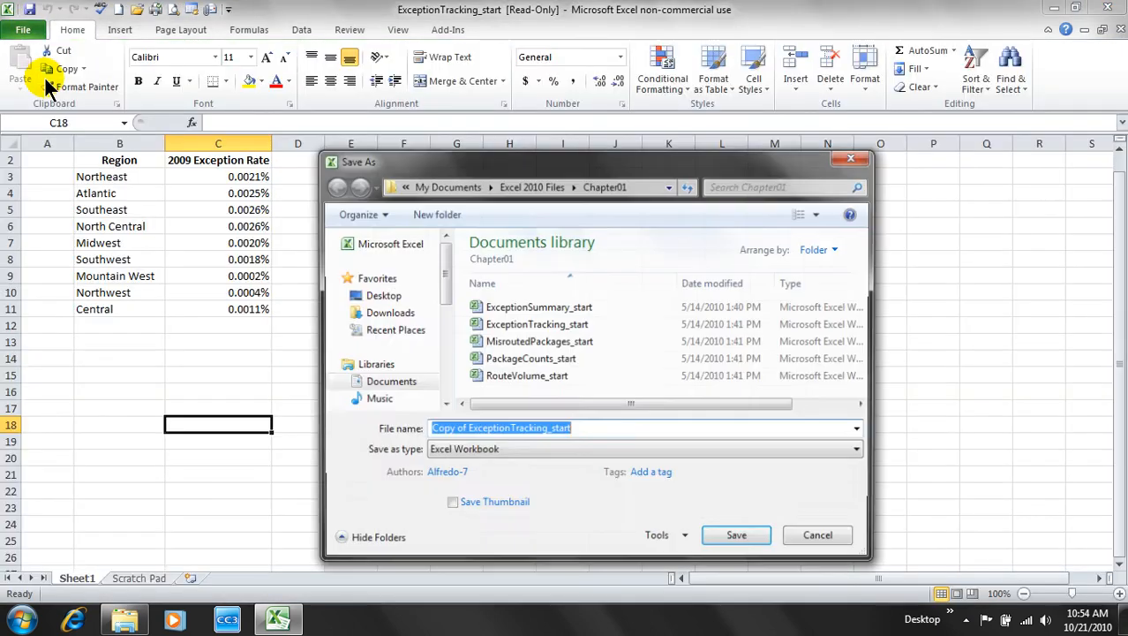
pyautogui.click(458, 188)
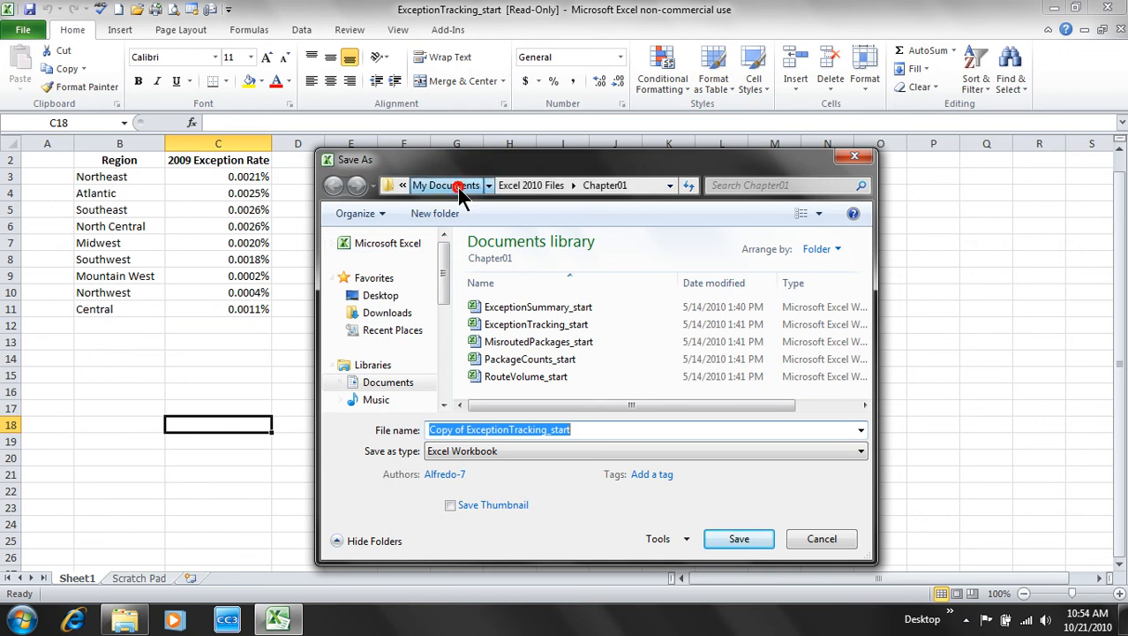
pyautogui.doubleClick(537, 359)
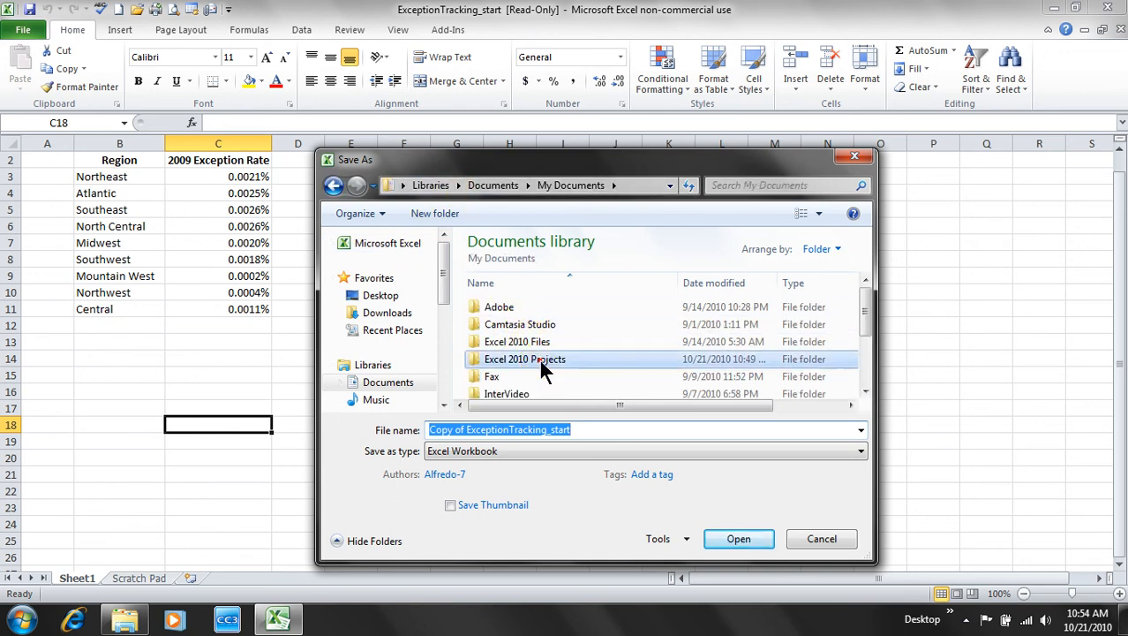
pyautogui.click(590, 427)
pyautogui.click(599, 430)
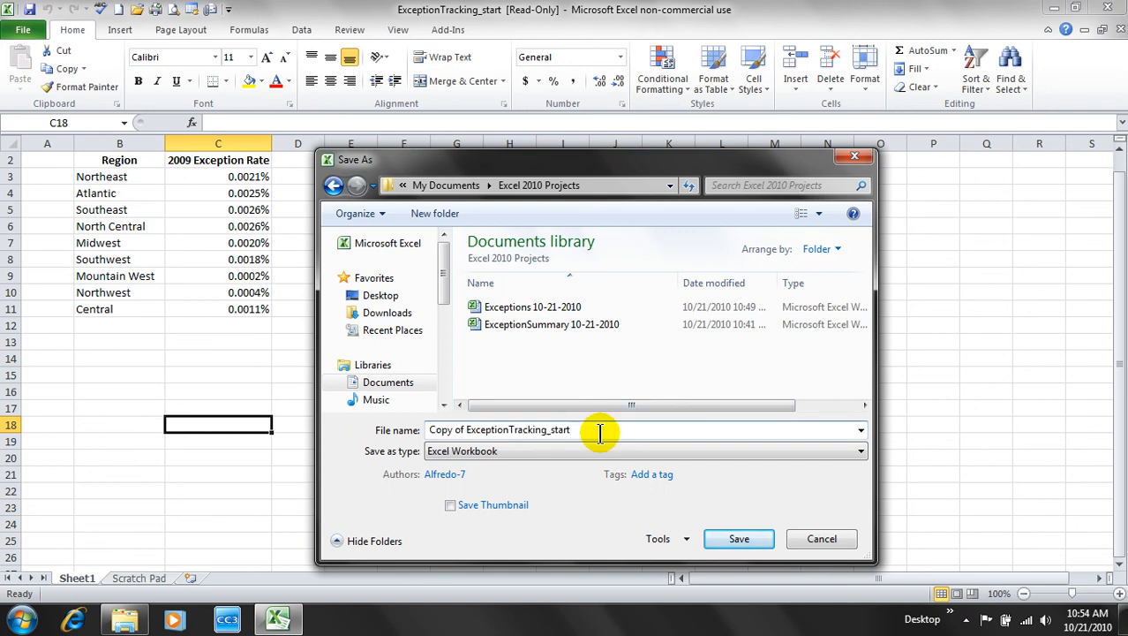
pyautogui.press('BackSpace')
pyautogui.press('BackSpace')
pyautogui.press('BackSpace')
pyautogui.press('BackSpace')
pyautogui.press('BackSpace')
pyautogui.press('BackSpace')
pyautogui.hotkey('ctrl', 'Left')
pyautogui.press('BackSpace')
pyautogui.press('BackSpace')
pyautogui.press('BackSpace')
pyautogui.press('BackSpace')
pyautogui.press('BackSpace')
pyautogui.press('BackSpace')
pyautogui.press('BackSpace')
pyautogui.press('BackSpace')
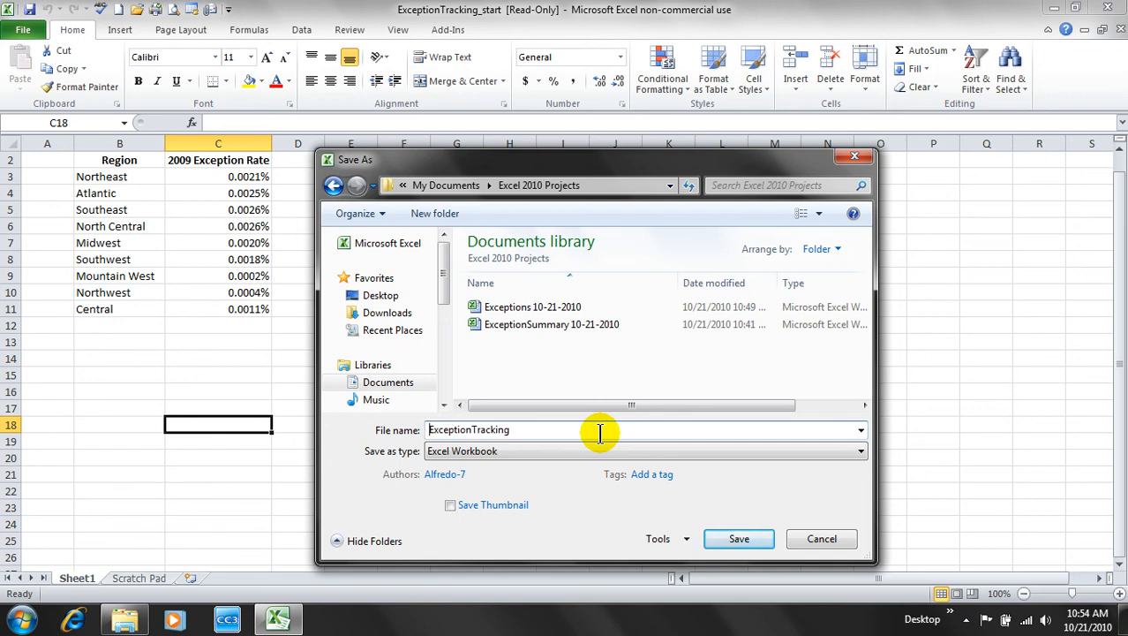
pyautogui.write('10-21-2010')
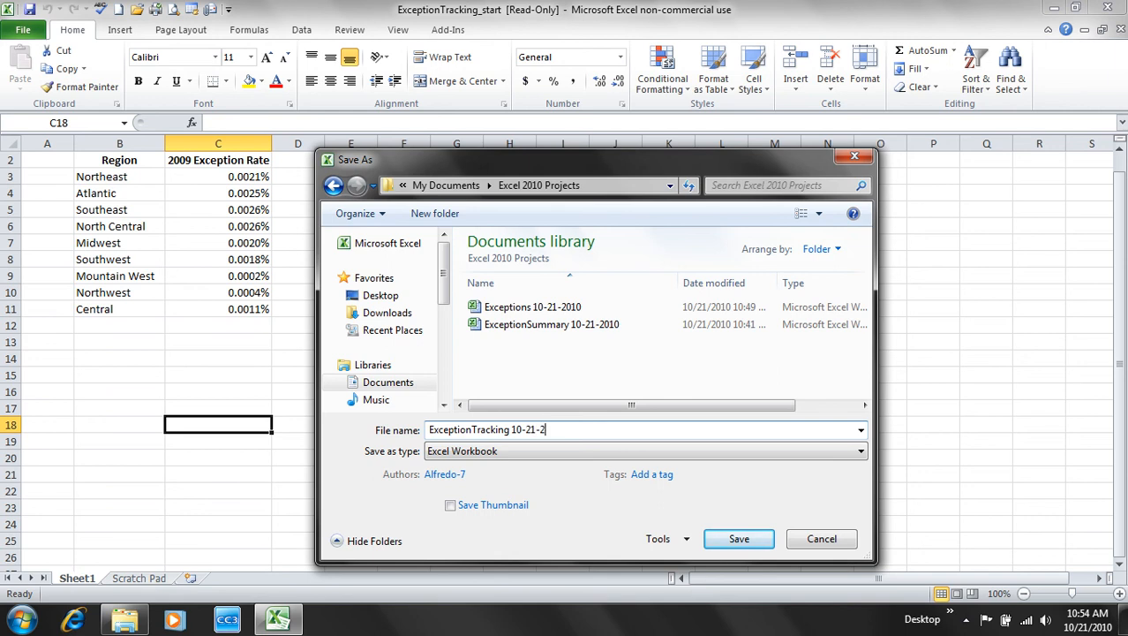
pyautogui.click(739, 535)
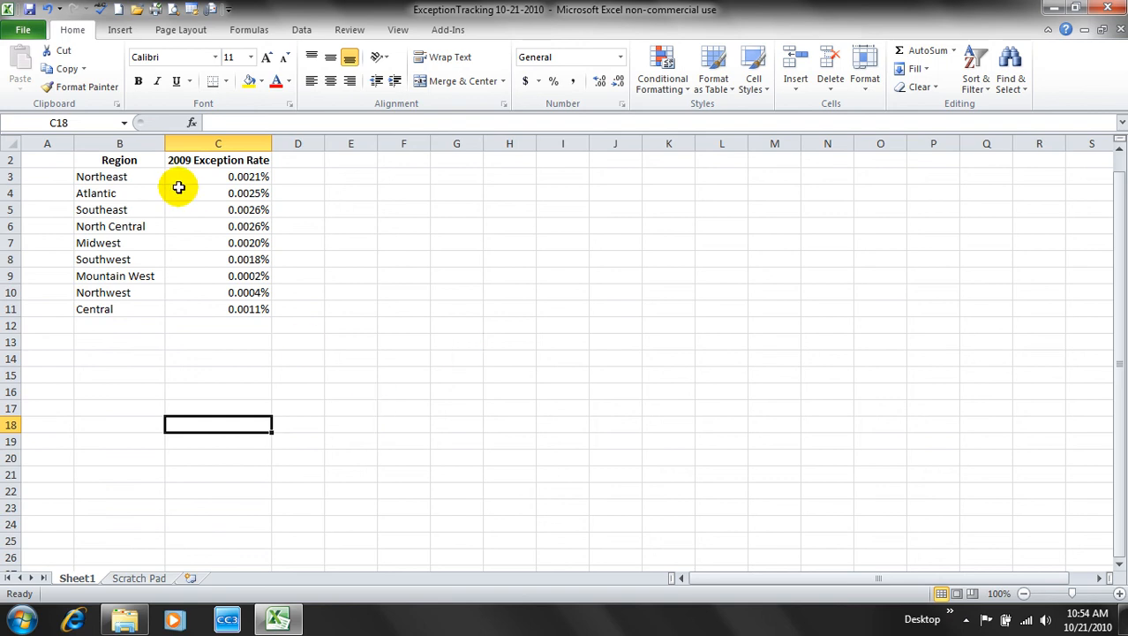
# - Look over the Insert ribbon and Sheet1 tab menu, then show the Scratch Pad sheet
pyautogui.click(120, 31)
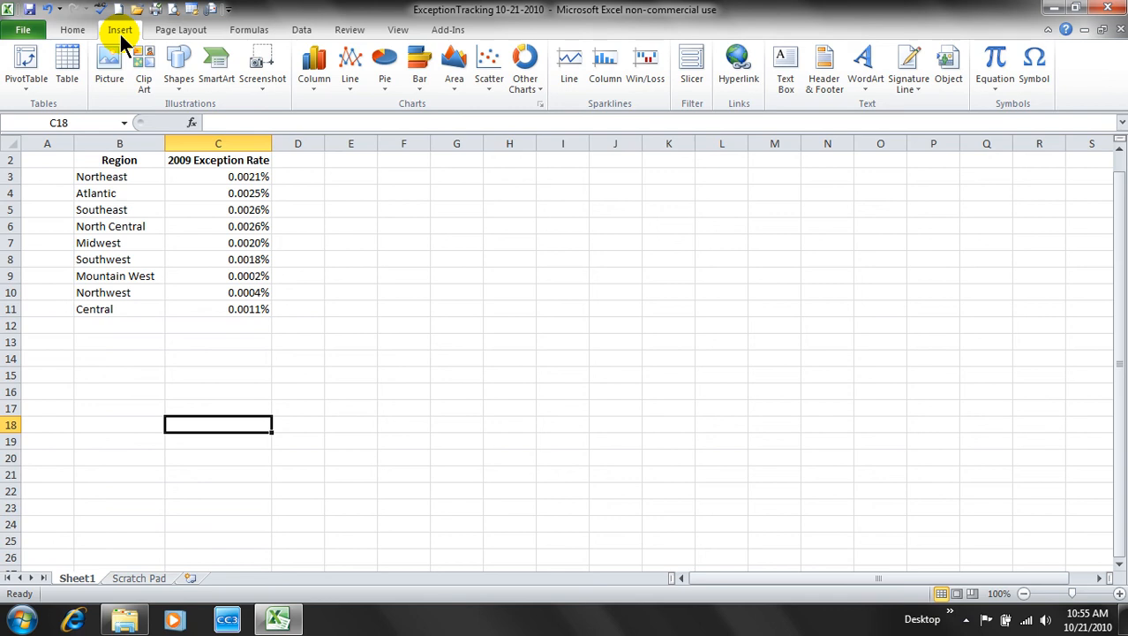
pyautogui.click(74, 30)
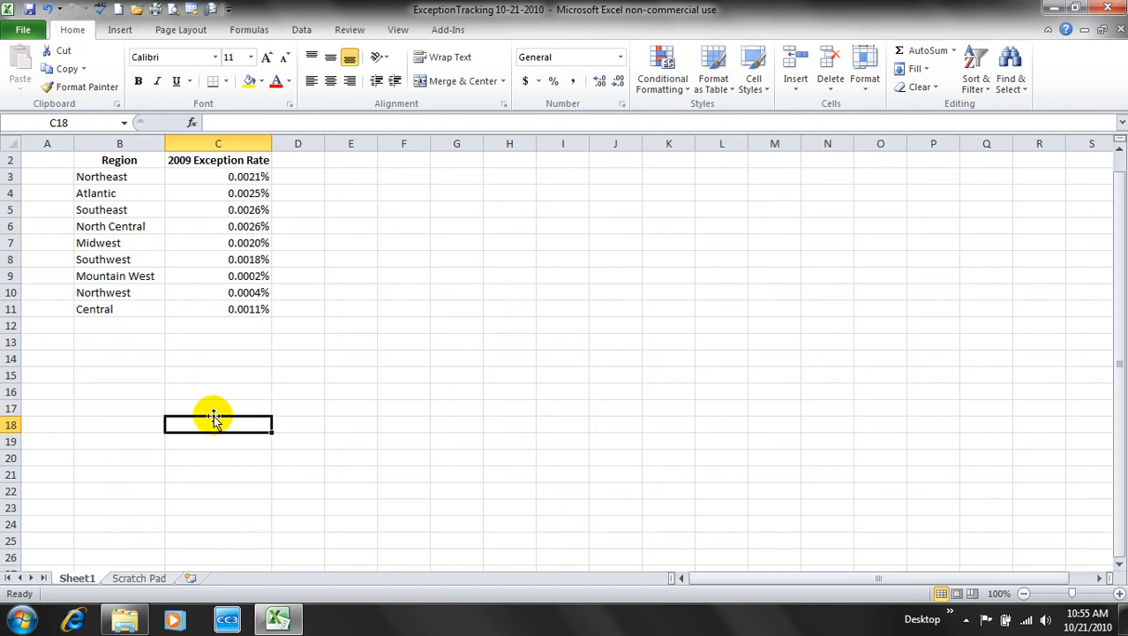
pyautogui.rightClick(79, 586)
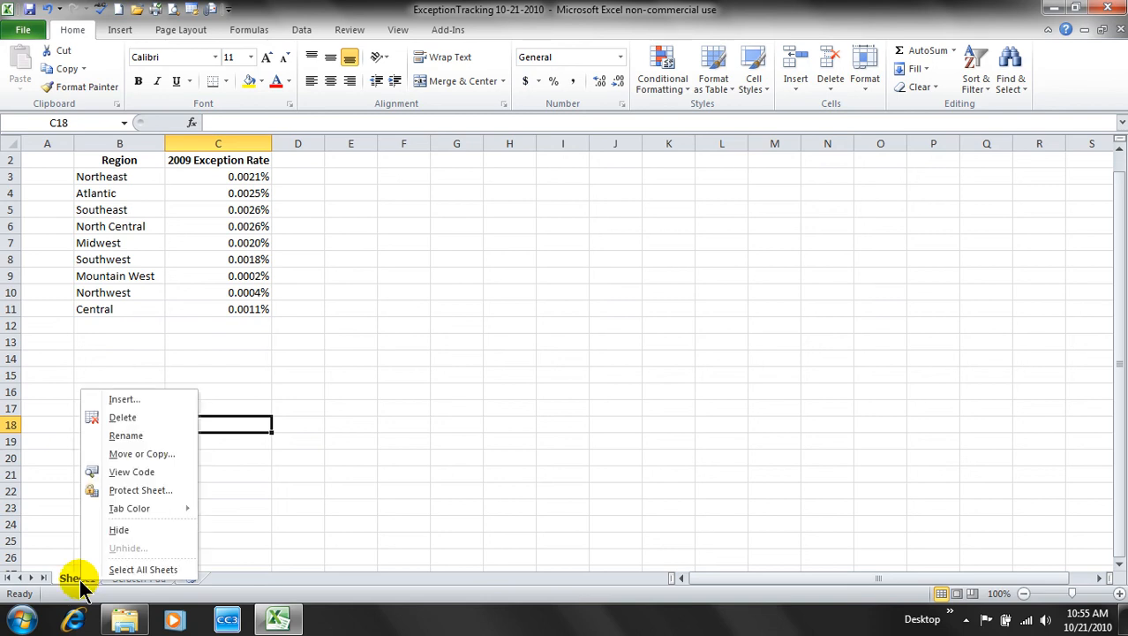
pyautogui.click(302, 482)
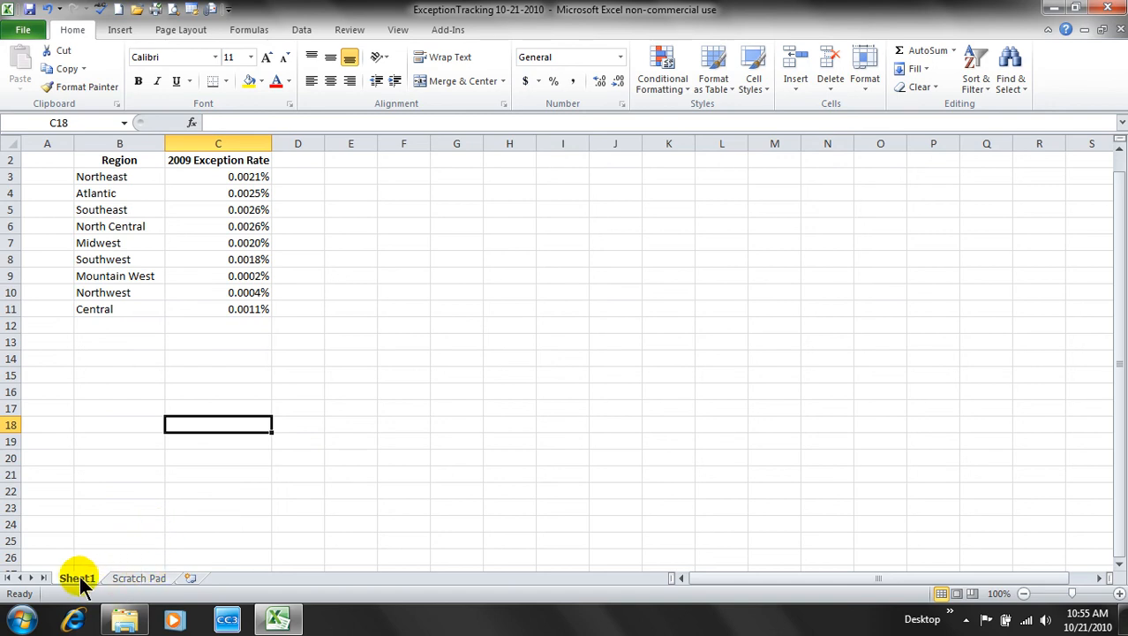
pyautogui.click(126, 580)
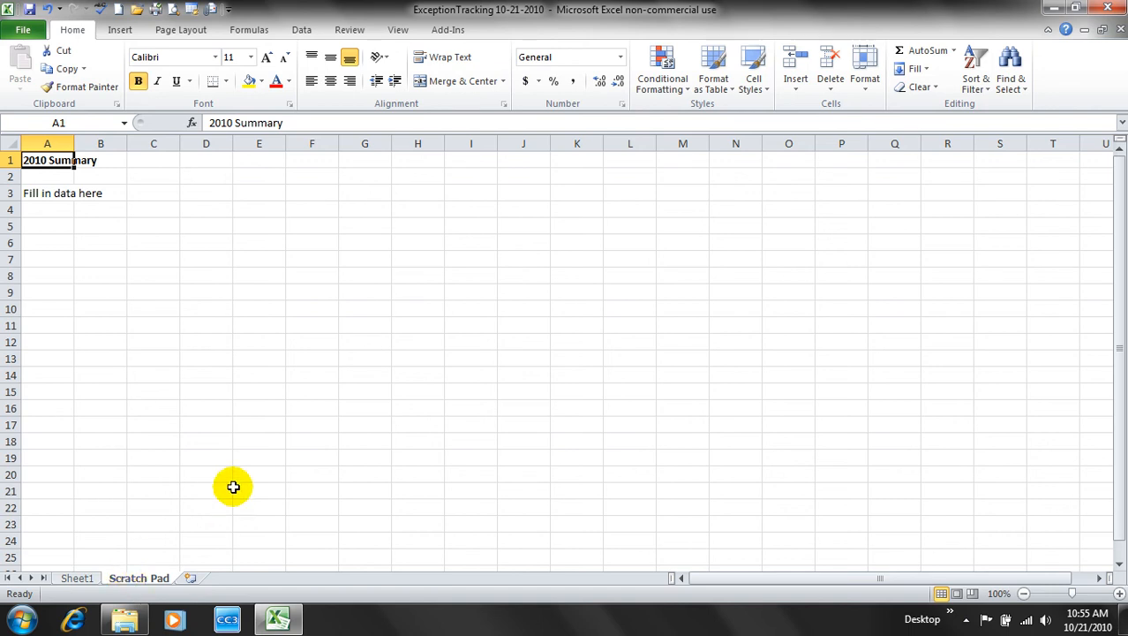
# - Insert a new worksheet after Scratch Pad and rename Sheet2 to '2010'
pyautogui.click(190, 580)
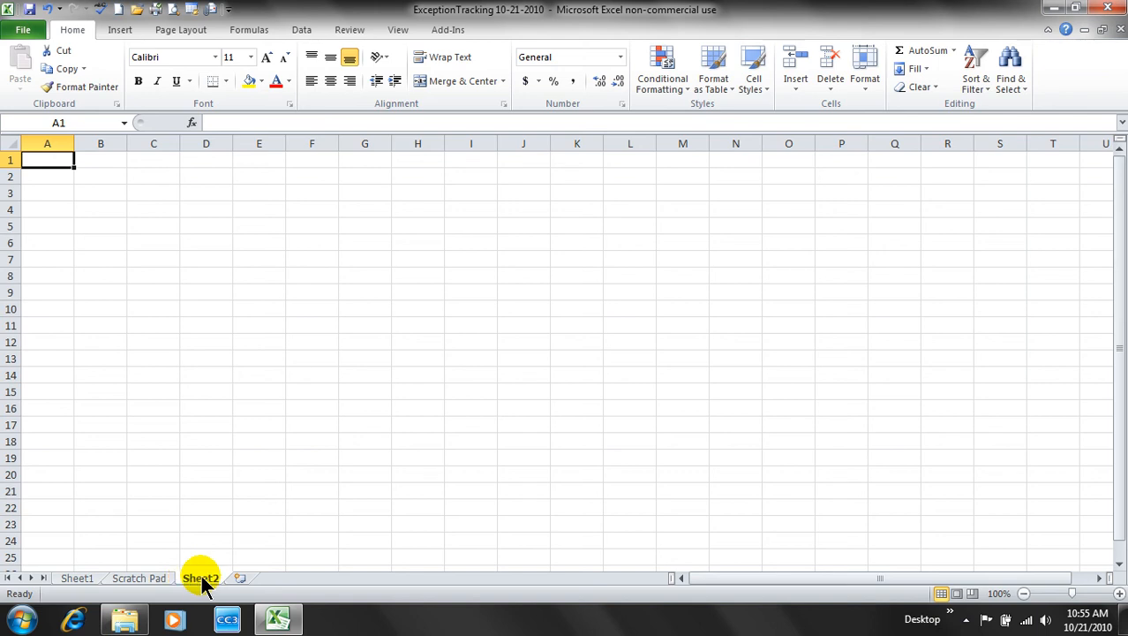
pyautogui.rightClick(201, 580)
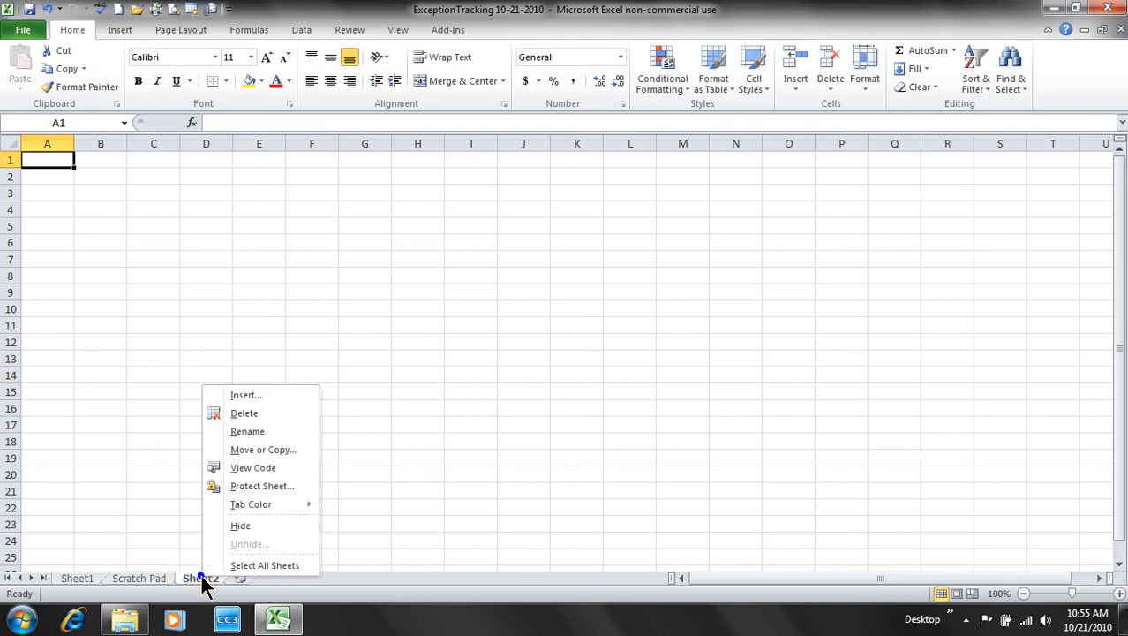
pyautogui.click(253, 431)
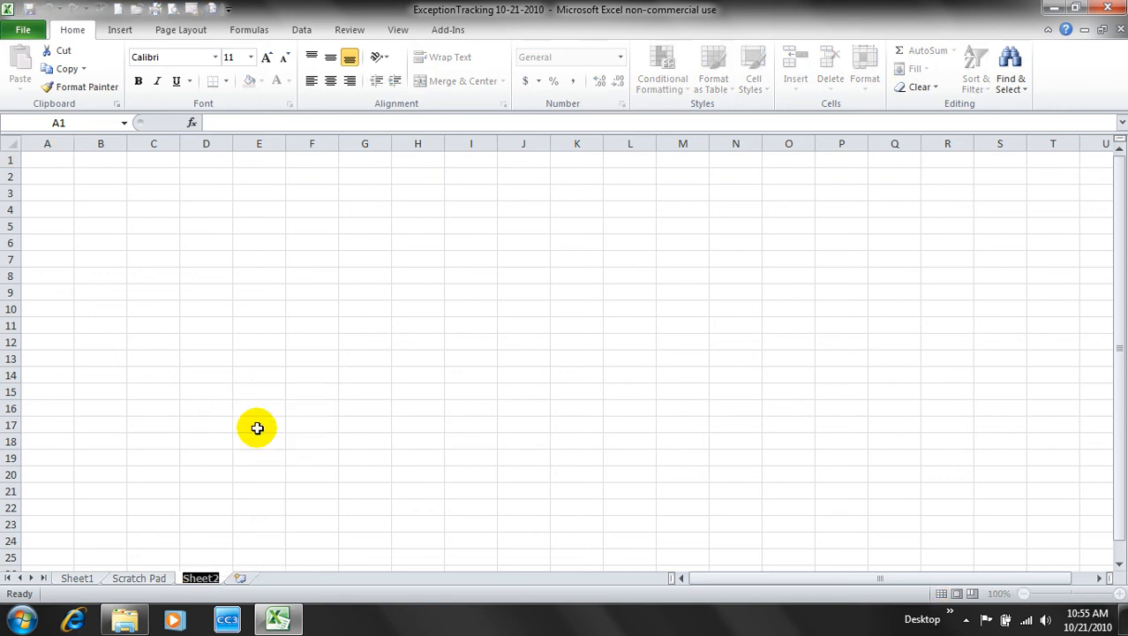
pyautogui.write('2010')
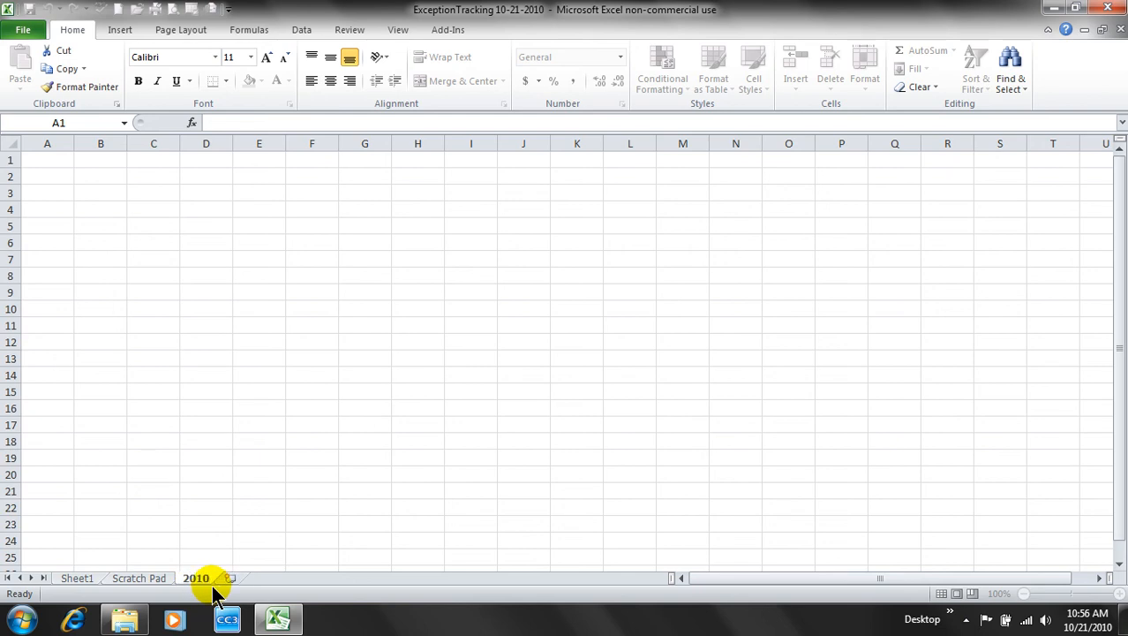
pyautogui.press('Return')
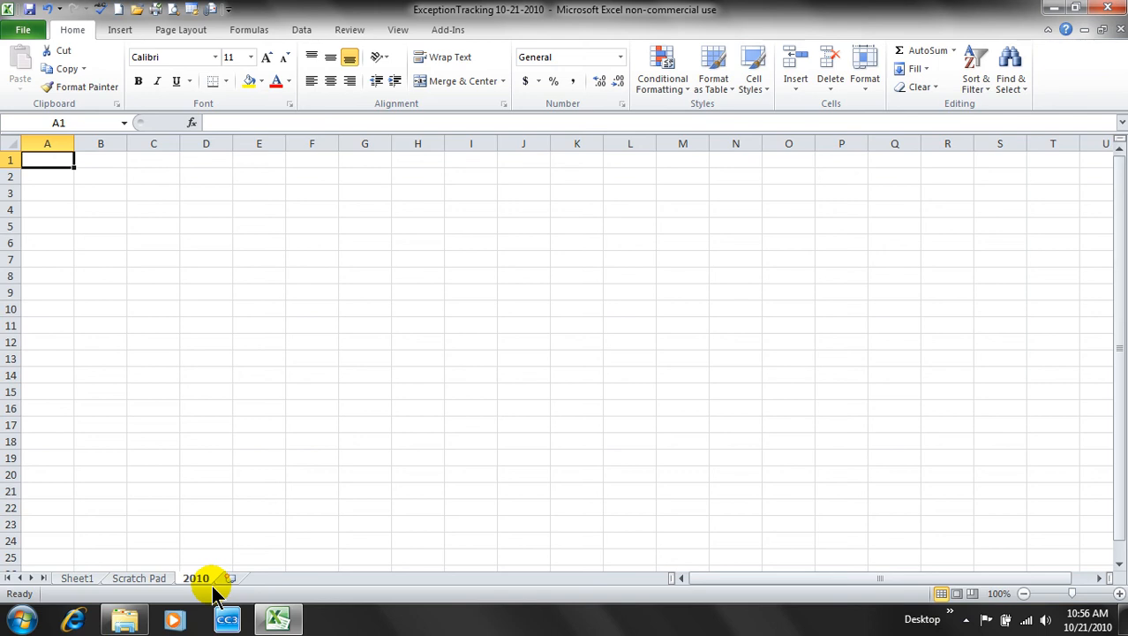
# - Rename the Sheet1 tab to '2009'
pyautogui.click(85, 577)
pyautogui.doubleClick(84, 578)
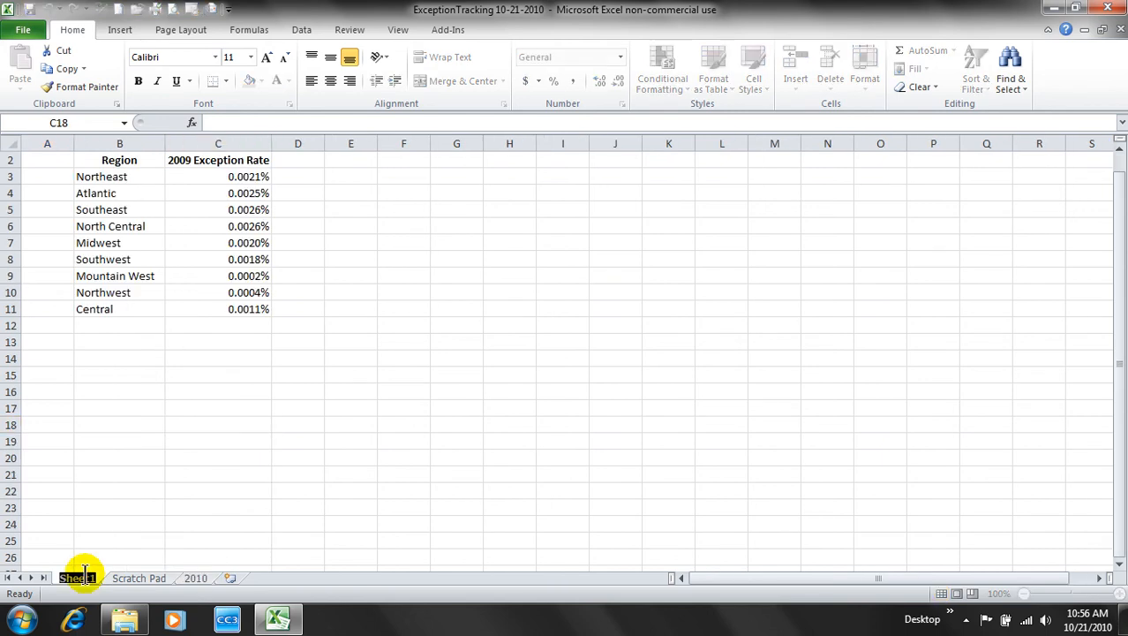
pyautogui.write('2009')
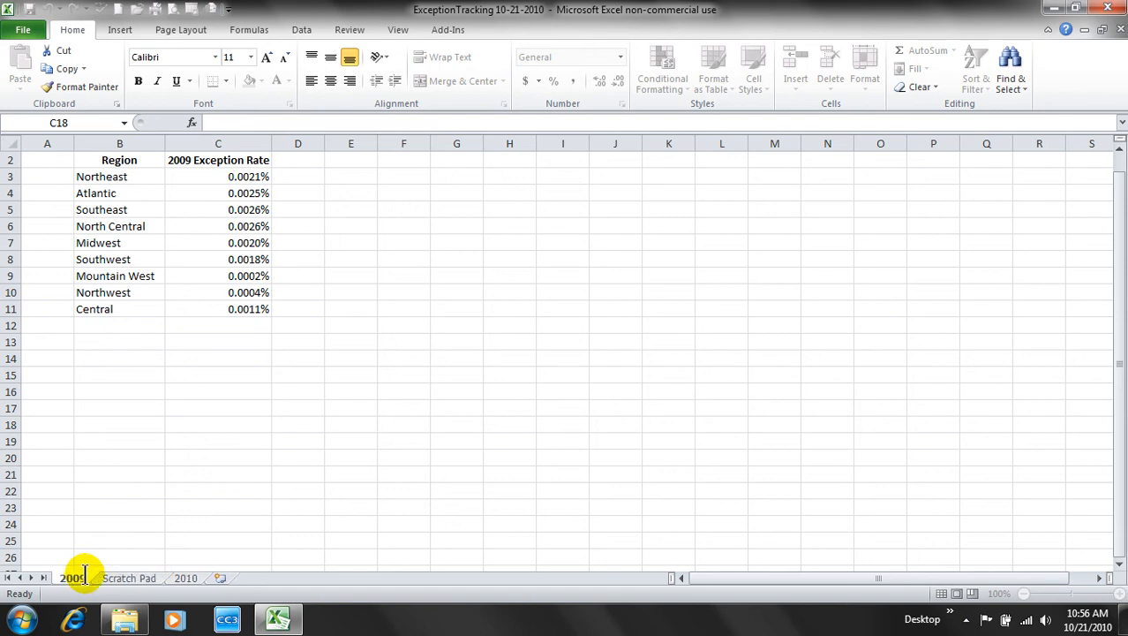
pyautogui.press('Return')
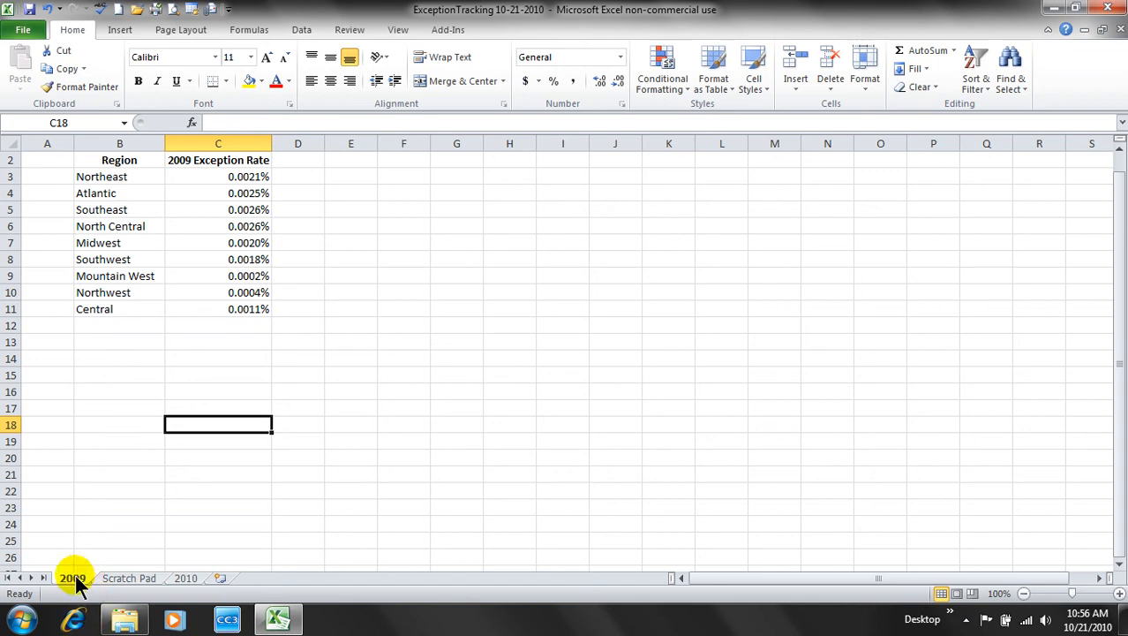
# - Colour the 2009 tab Olive Green, Darker 50%, and check it from Scratch Pad
pyautogui.rightClick(74, 576)
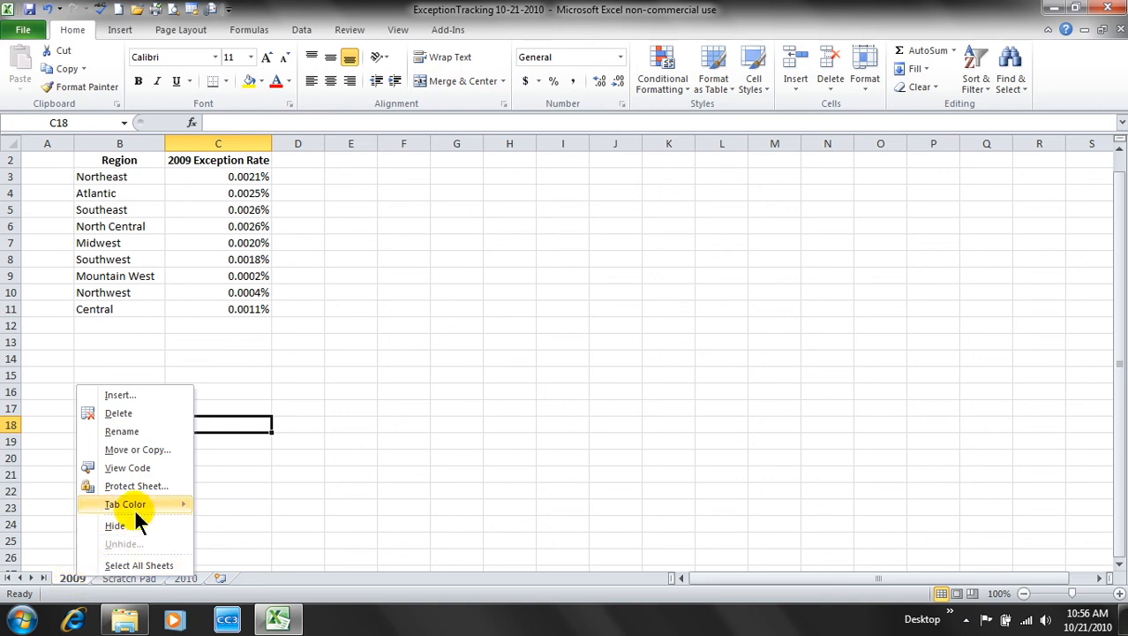
pyautogui.moveTo(148, 501)
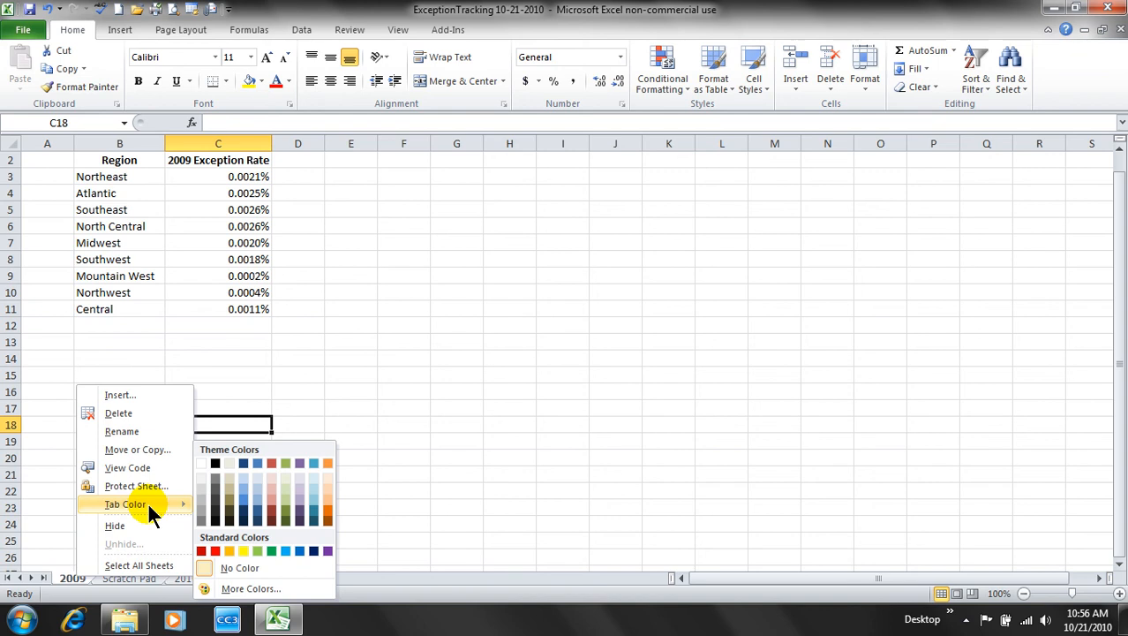
pyautogui.click(283, 520)
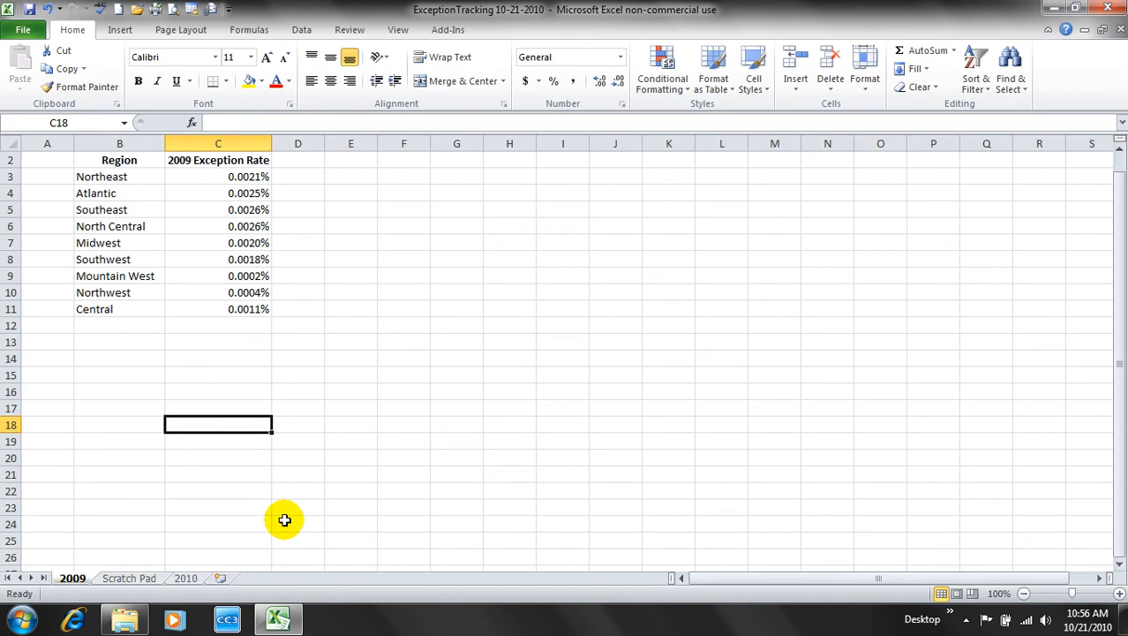
pyautogui.click(125, 578)
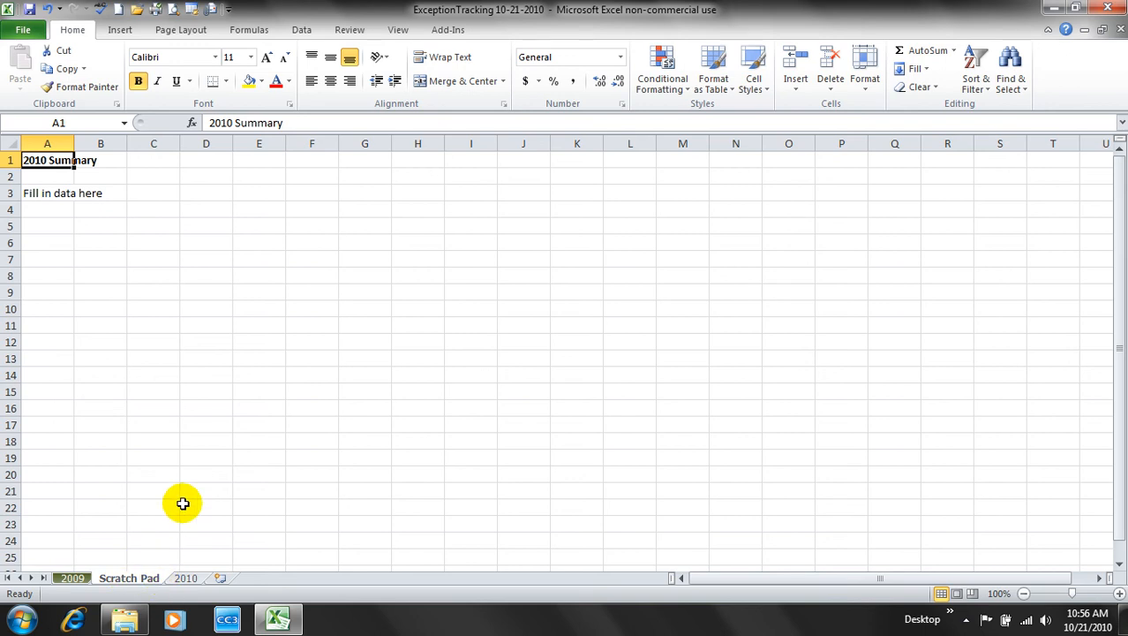
pyautogui.click(73, 581)
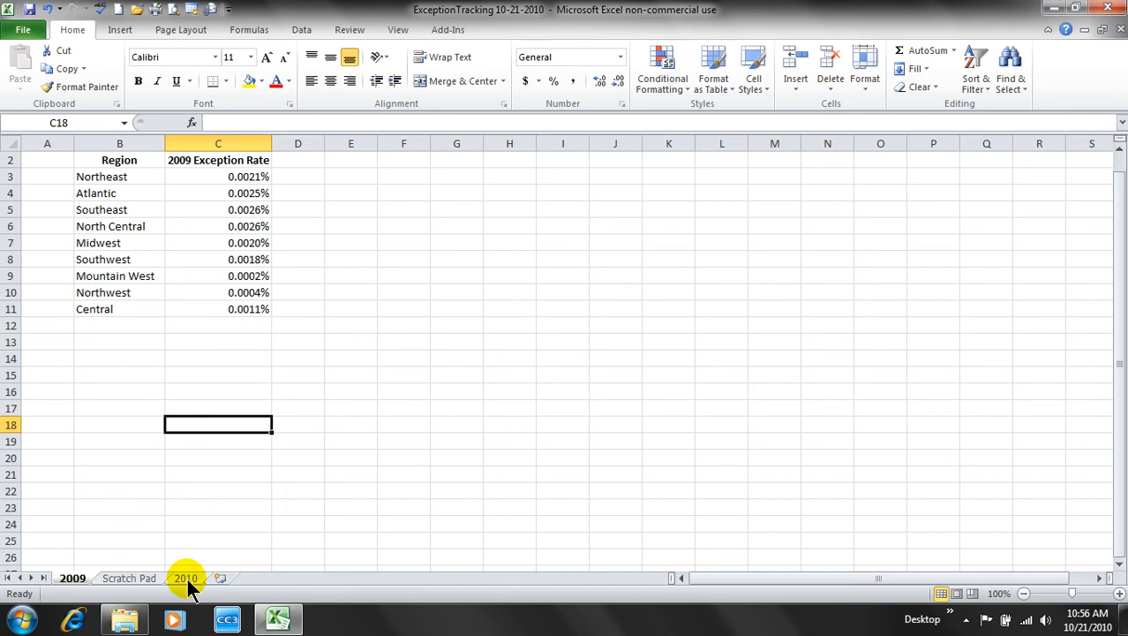
# - Drag the 2010 sheet tab to sit right after 2009 and review the sheet order
pyautogui.moveTo(188, 582); pyautogui.dragTo(186, 579)
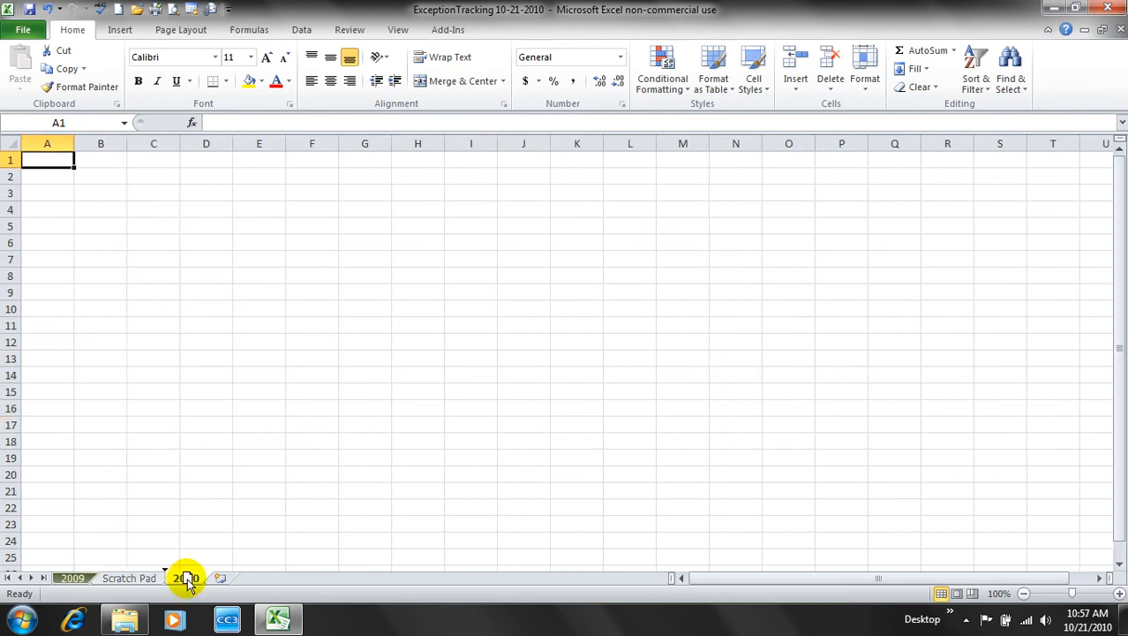
pyautogui.moveTo(187, 581)
pyautogui.mouseDown()
pyautogui.moveTo(96, 574)
pyautogui.moveTo(108, 579)
pyautogui.mouseUp()
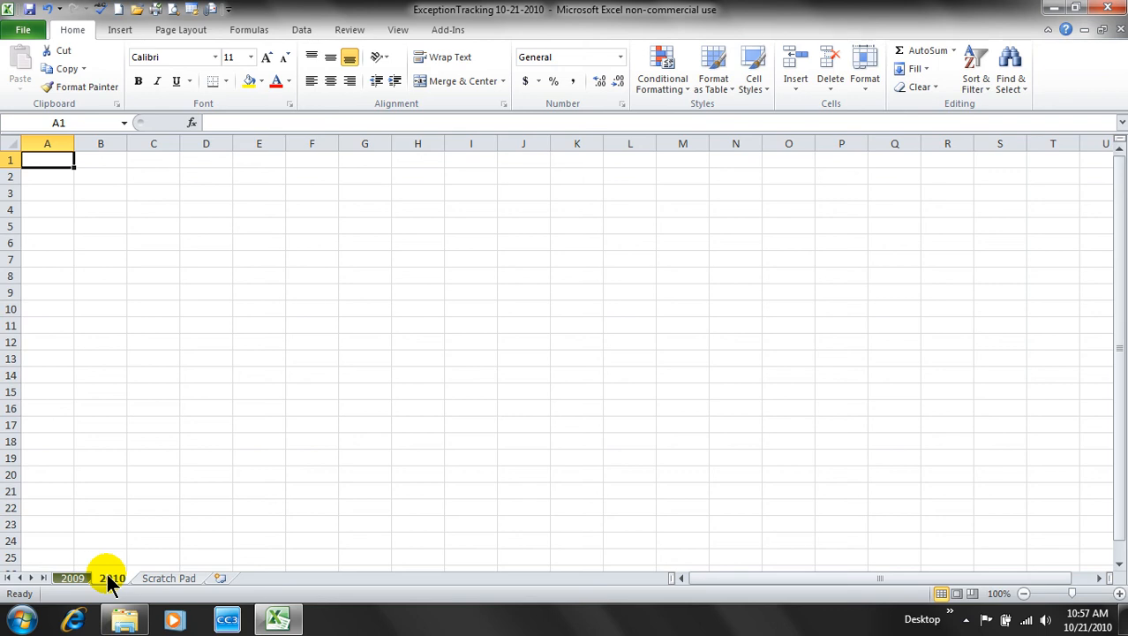
pyautogui.click(79, 578)
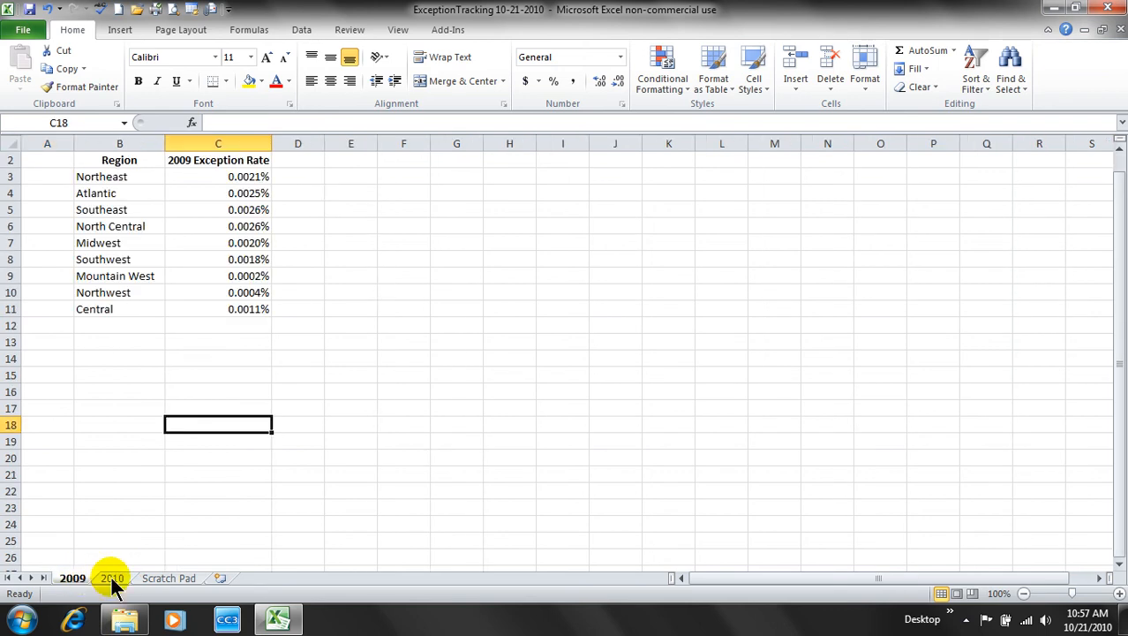
pyautogui.click(110, 578)
pyautogui.click(172, 579)
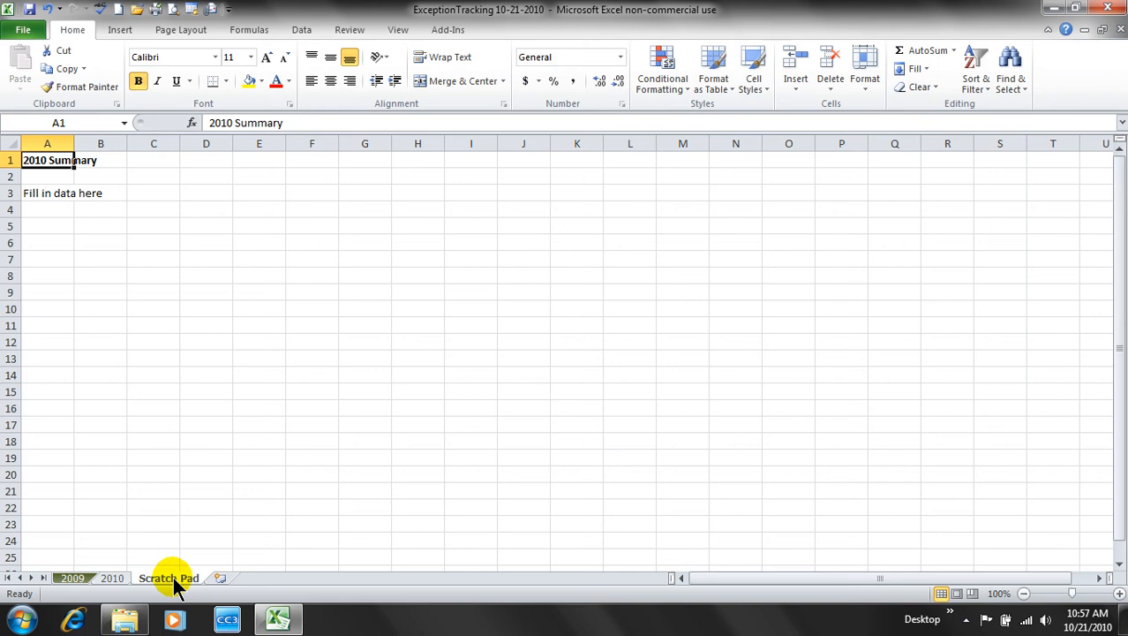
# - Hide the empty 2010 sheet and return to the 2009 sheet
pyautogui.click(113, 579)
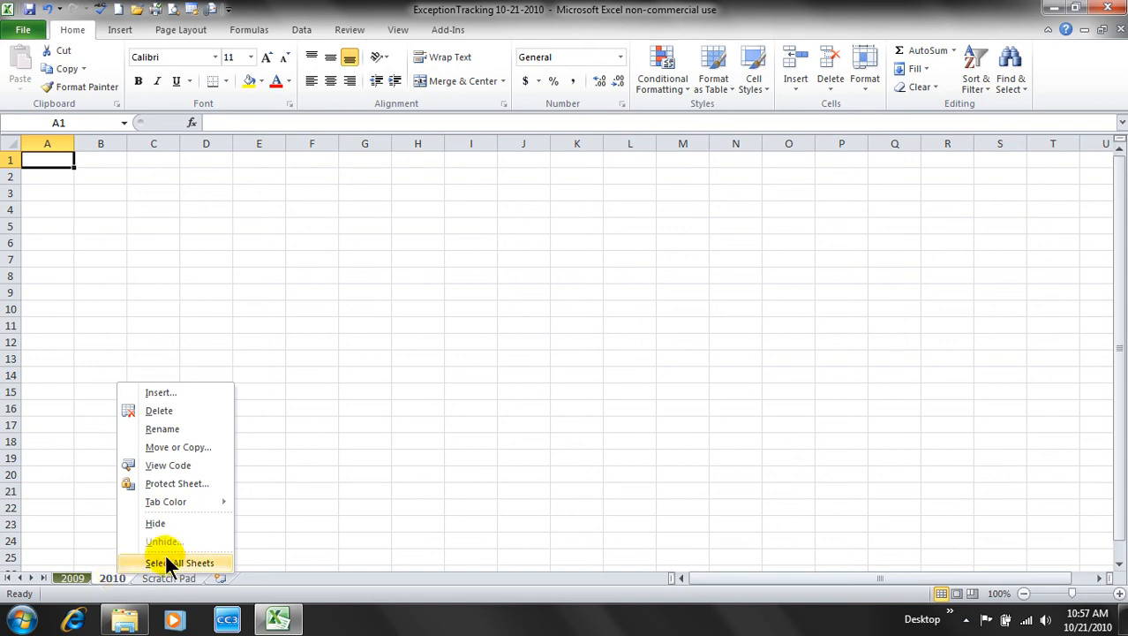
pyautogui.moveTo(176, 512)
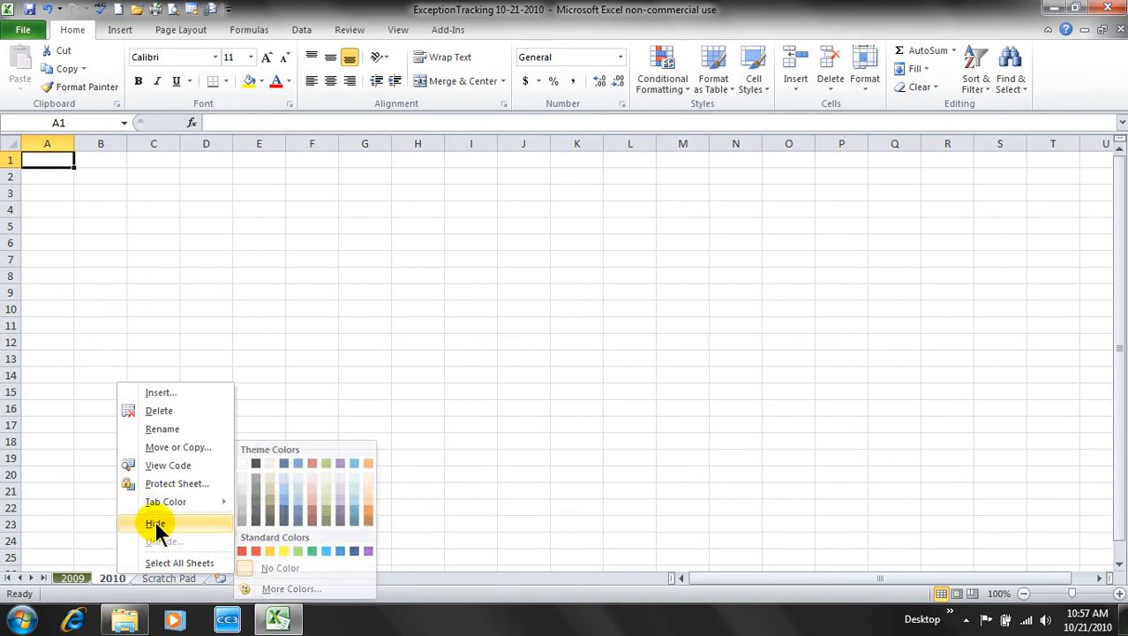
pyautogui.click(156, 524)
pyautogui.click(162, 499)
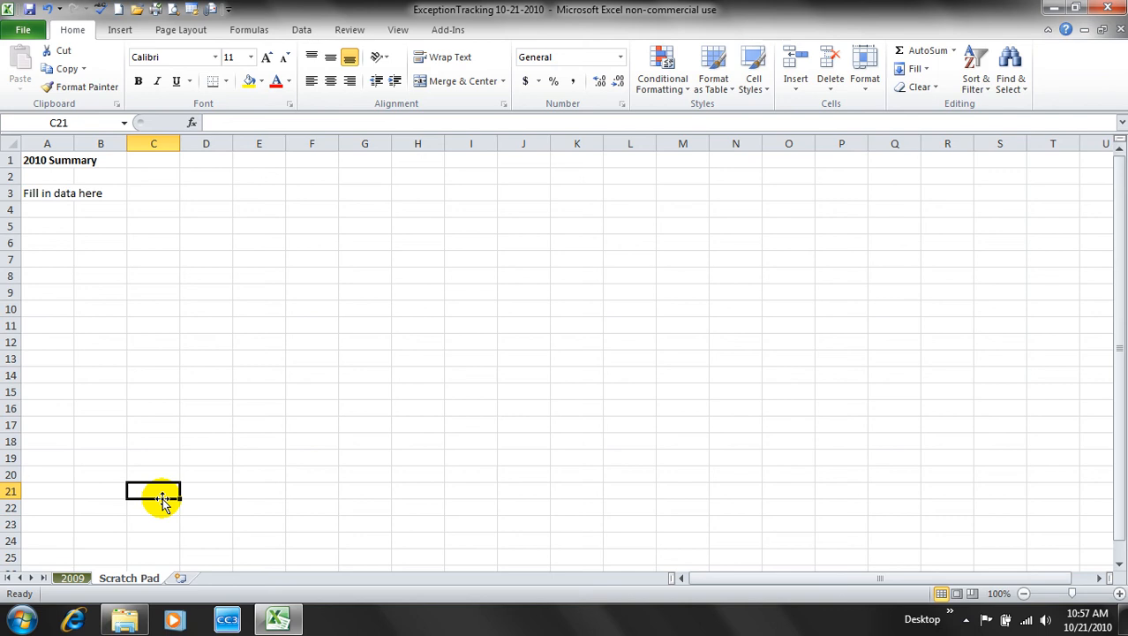
pyautogui.click(73, 579)
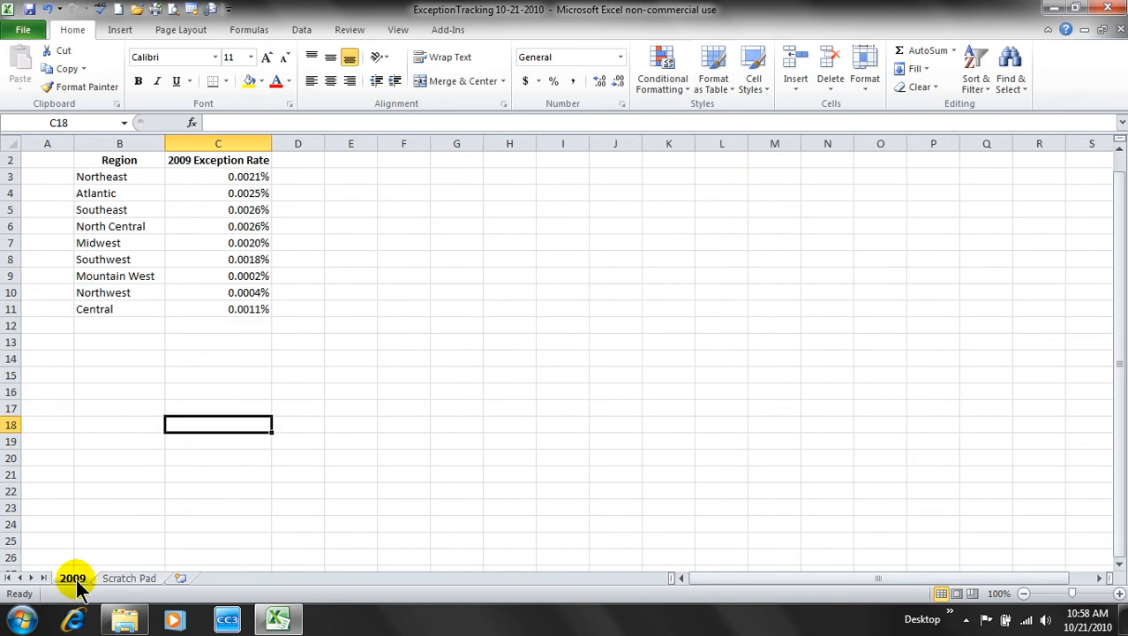
# - Use Move or Copy to copy the 2009 sheet to (new book) with Create a copy ticked
pyautogui.rightClick(73, 580)
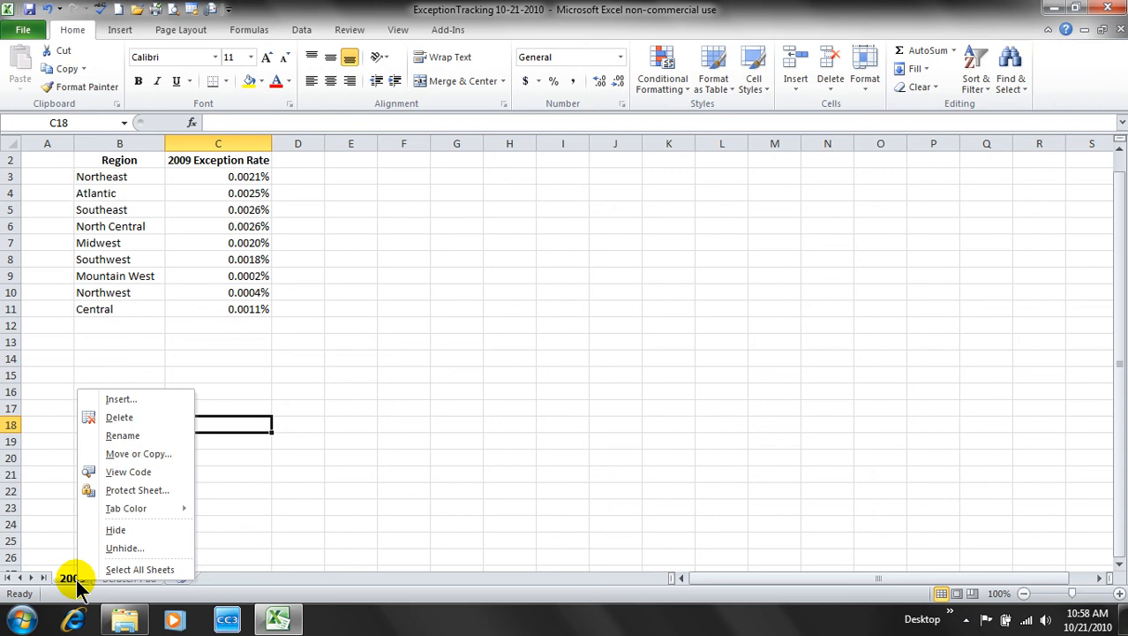
pyautogui.click(138, 455)
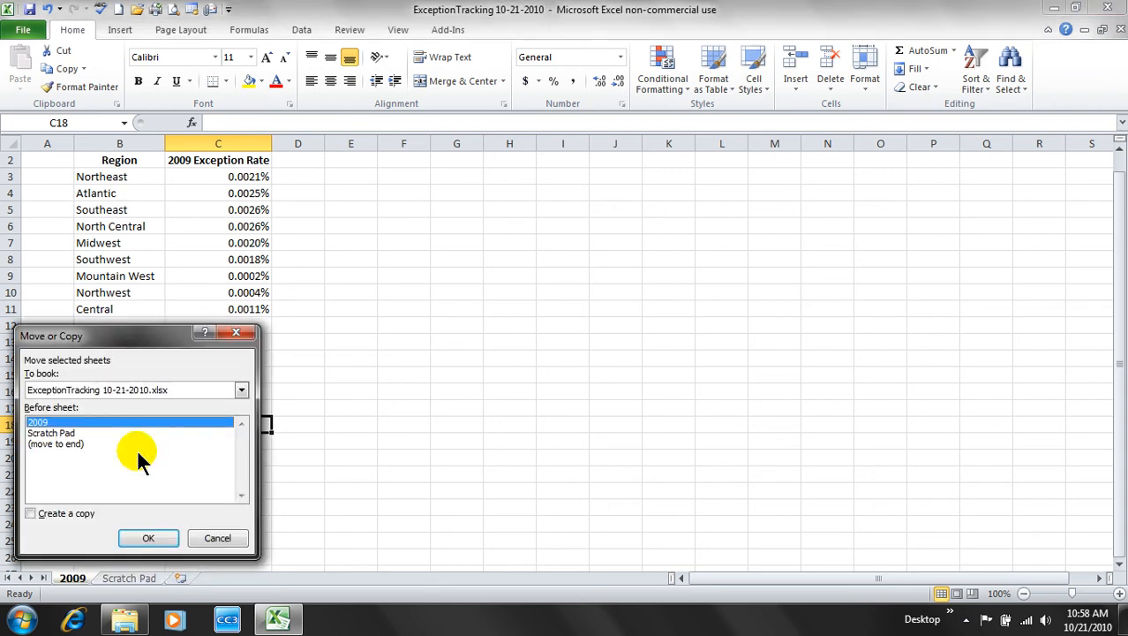
pyautogui.moveTo(139, 343); pyautogui.dragTo(433, 257)
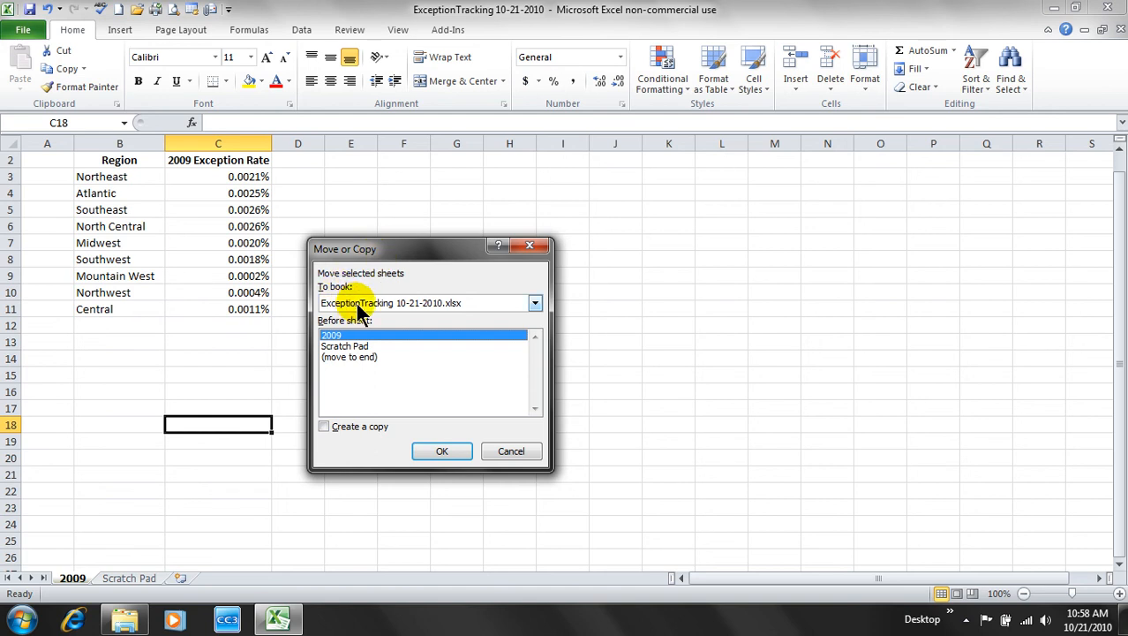
pyautogui.click(535, 305)
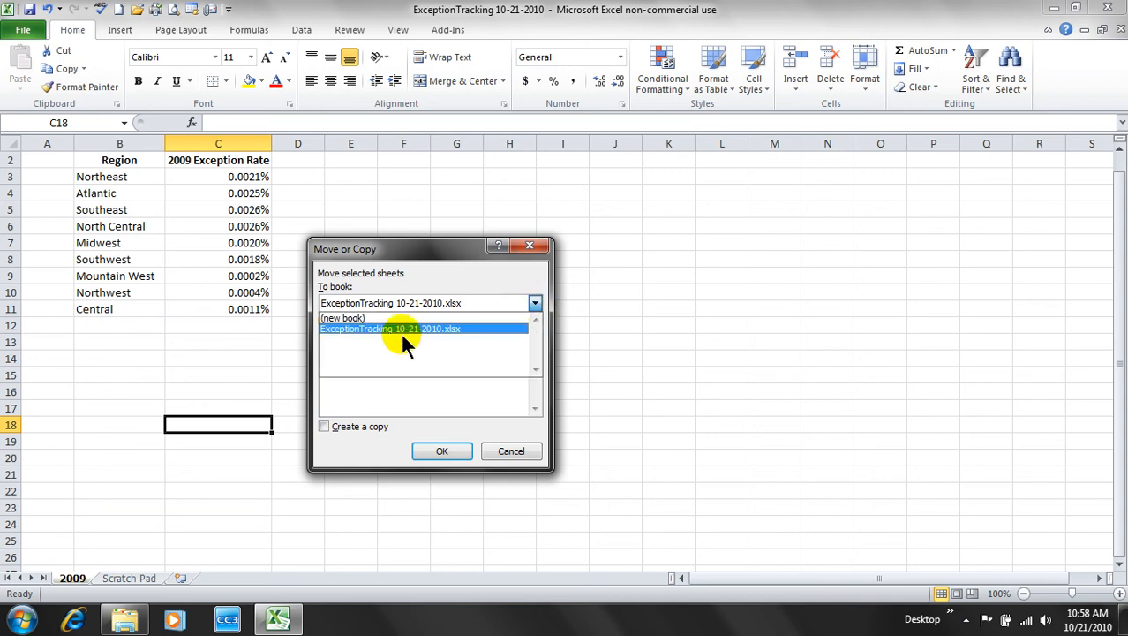
pyautogui.click(362, 319)
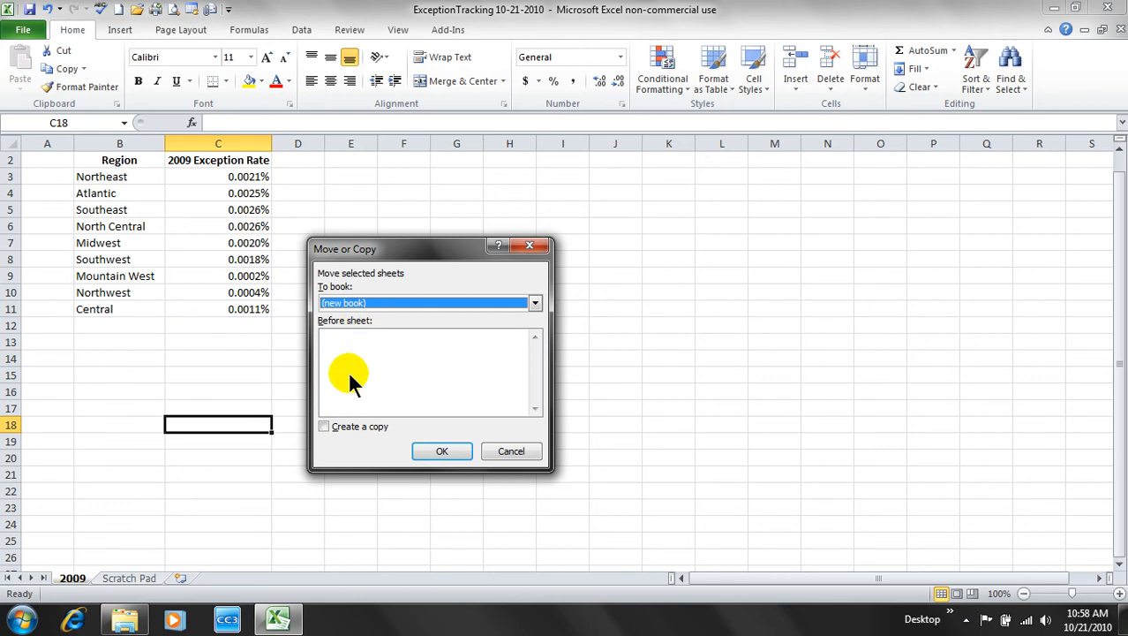
pyautogui.click(324, 426)
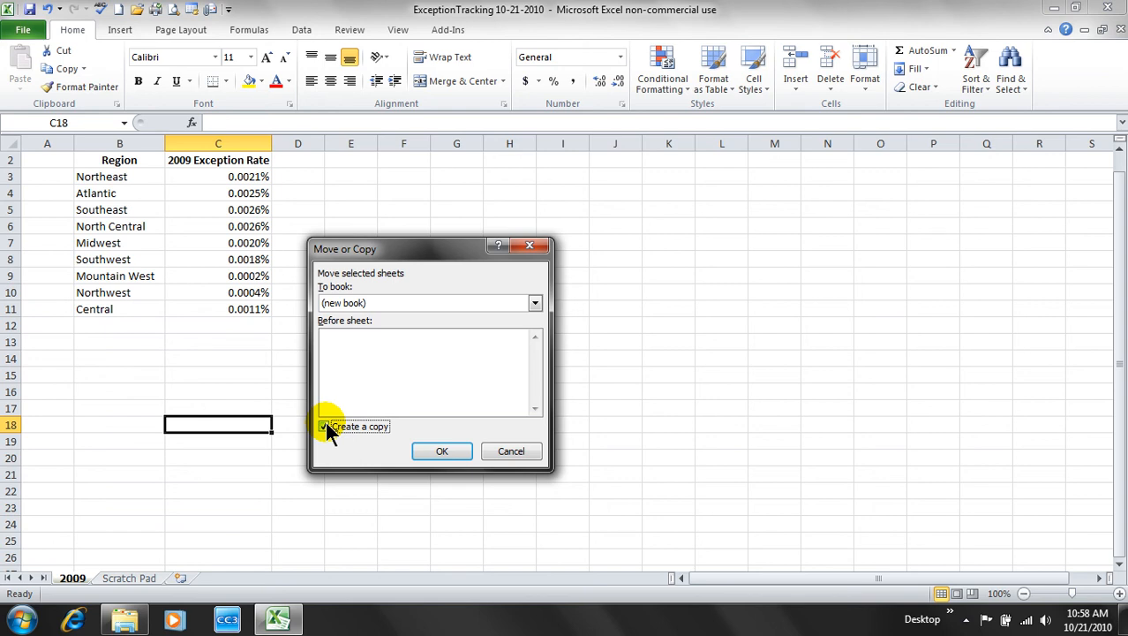
pyautogui.click(433, 454)
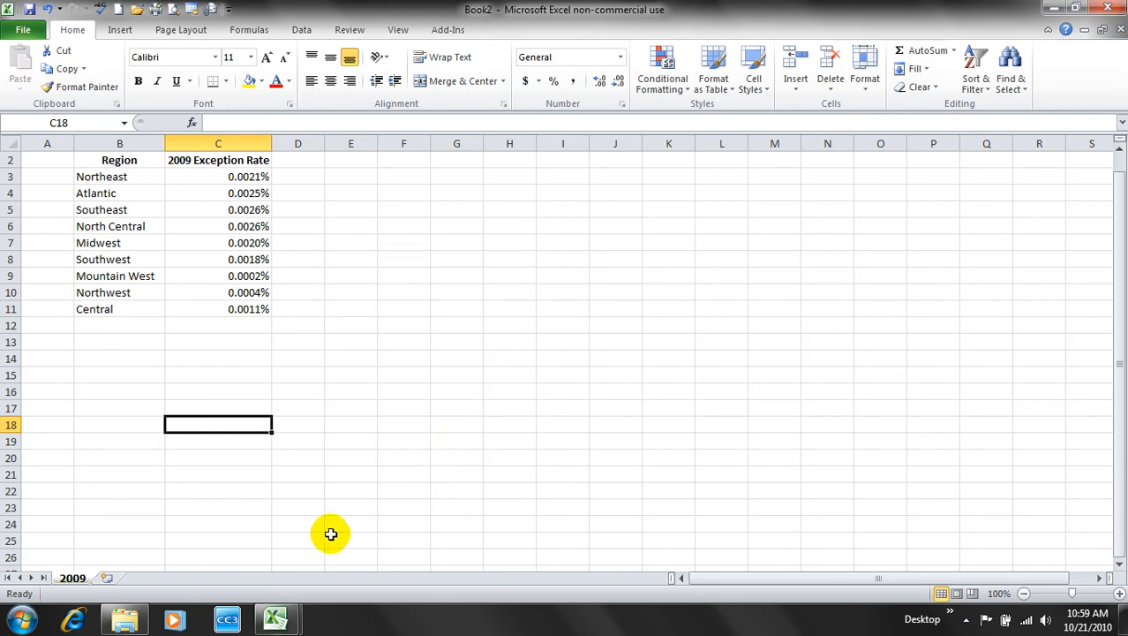
pyautogui.moveTo(279, 623)
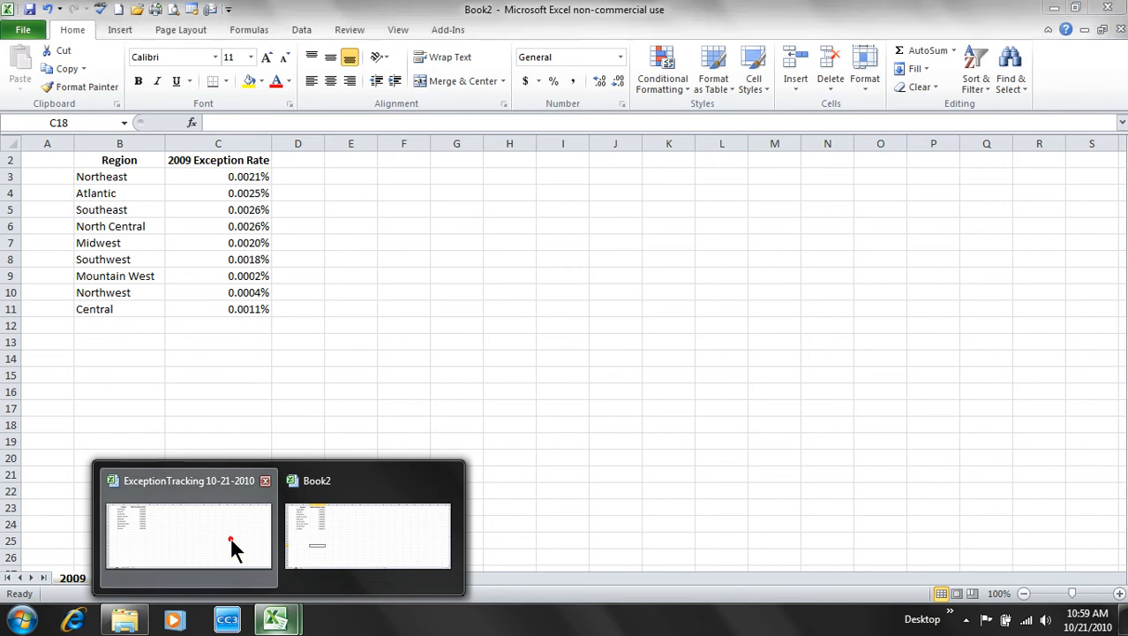
pyautogui.click(231, 547)
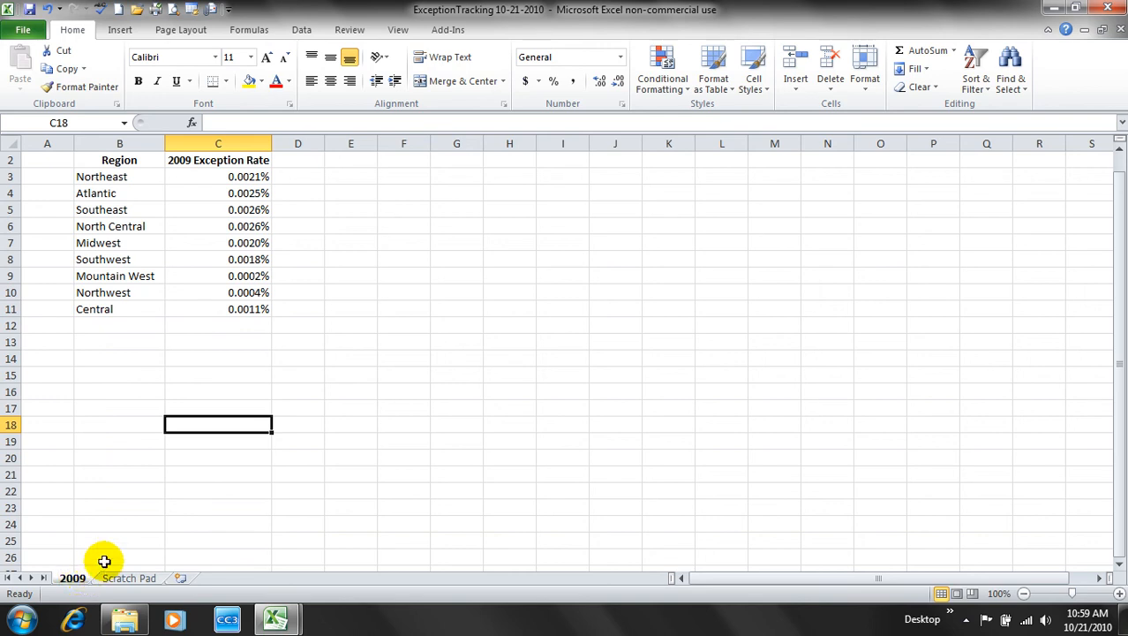
pyautogui.click(125, 579)
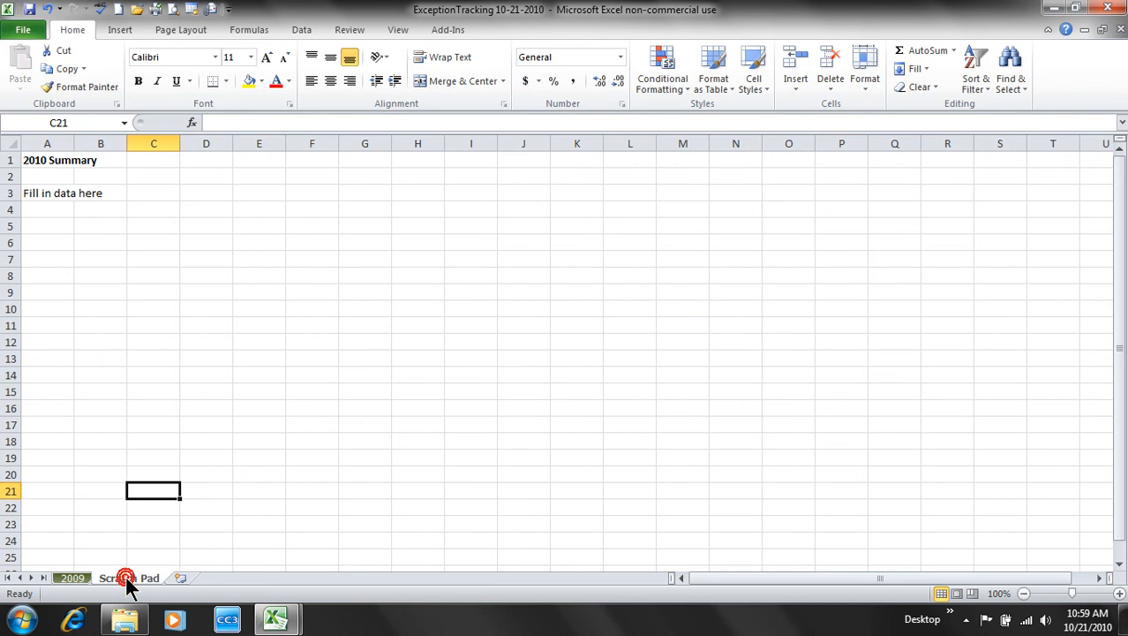
pyautogui.click(82, 580)
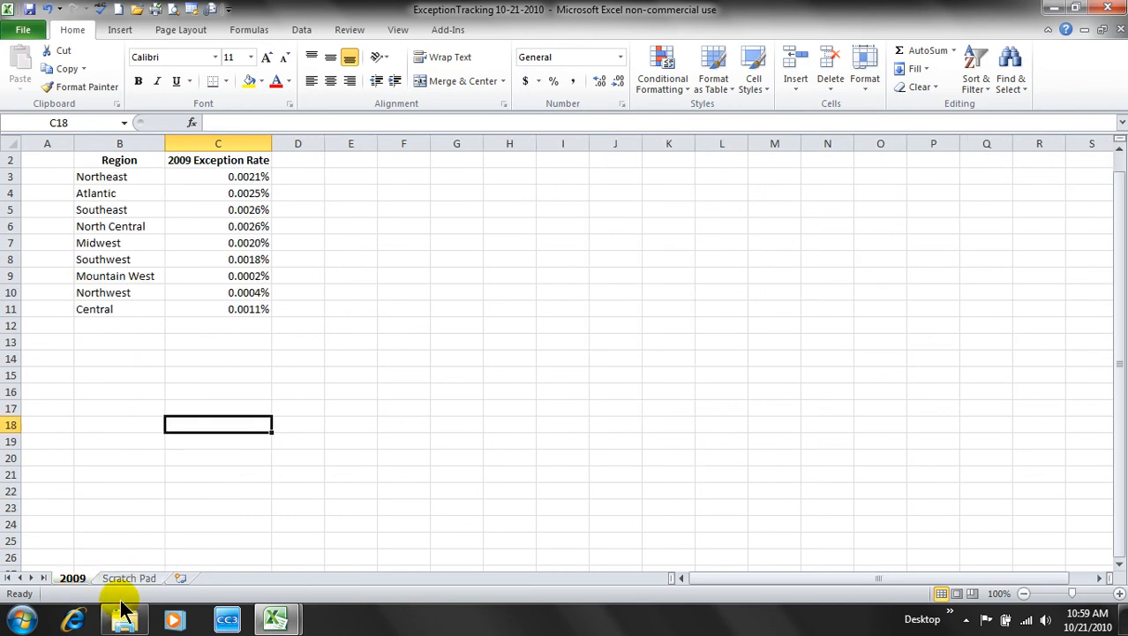
pyautogui.click(276, 622)
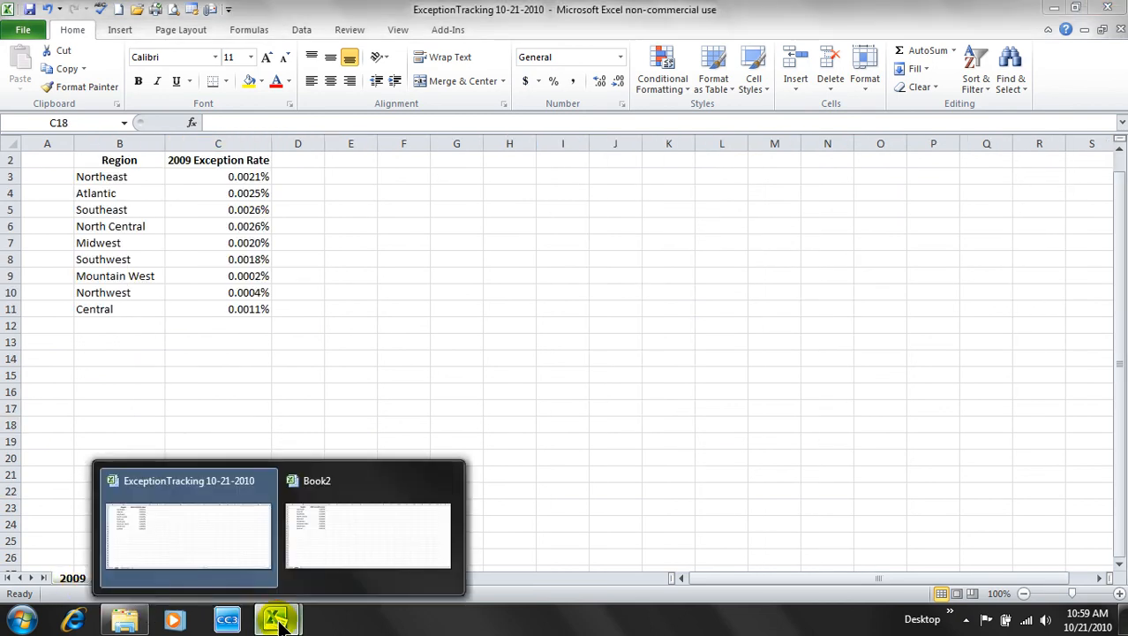
pyautogui.click(357, 529)
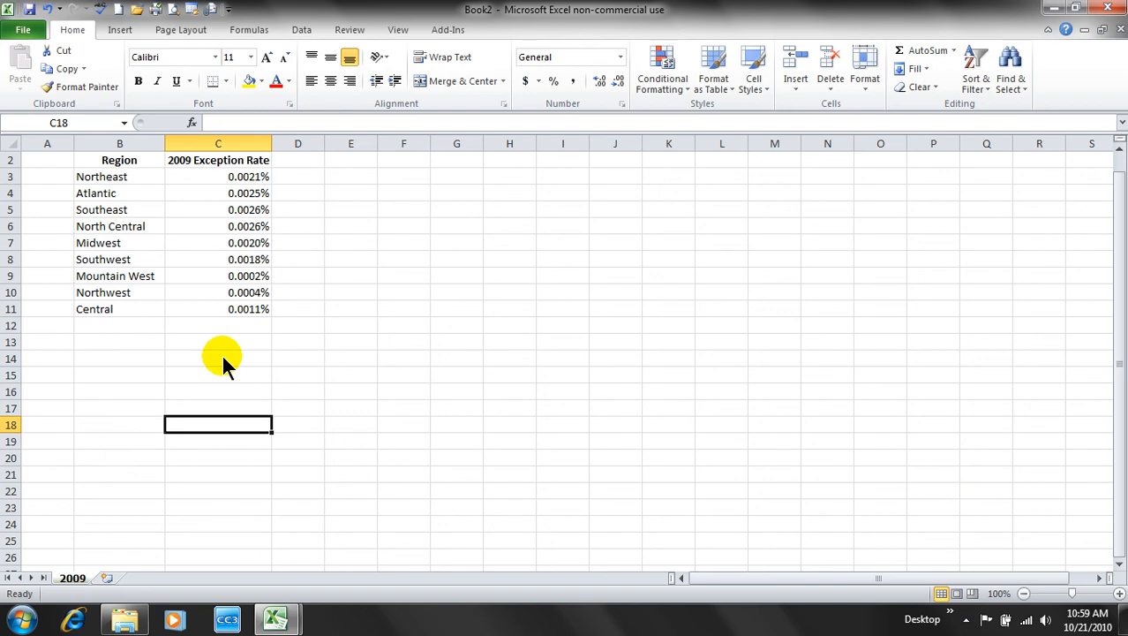
# - Open the last-saved ExceptionTracking version from the File menu and view its Scratch Pad and Sheet1
pyautogui.click(24, 30)
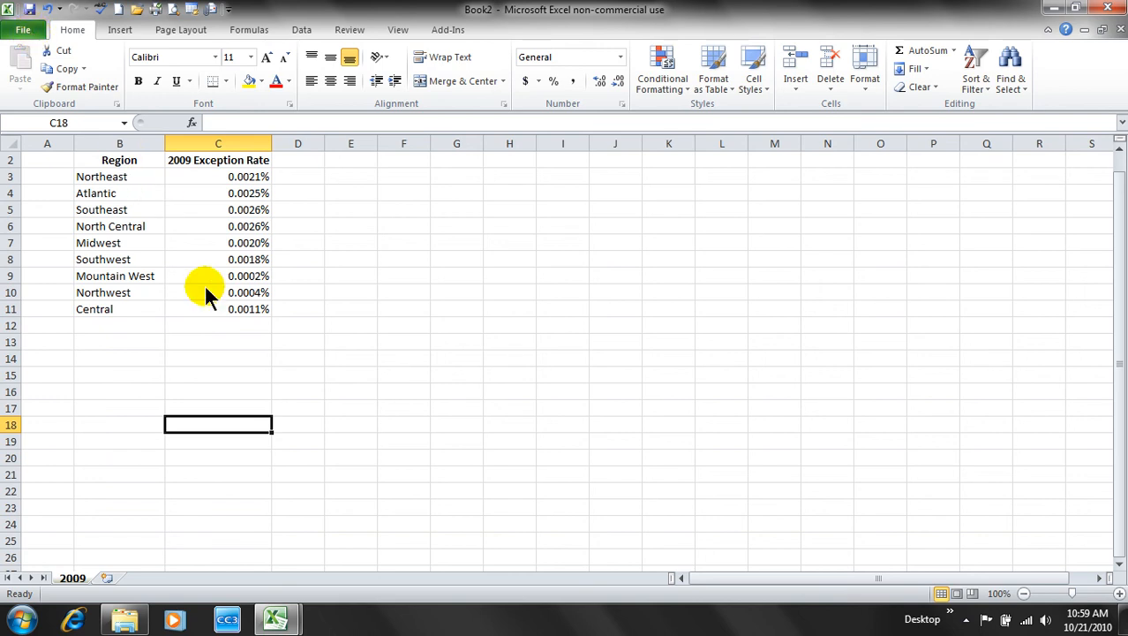
pyautogui.click(218, 309)
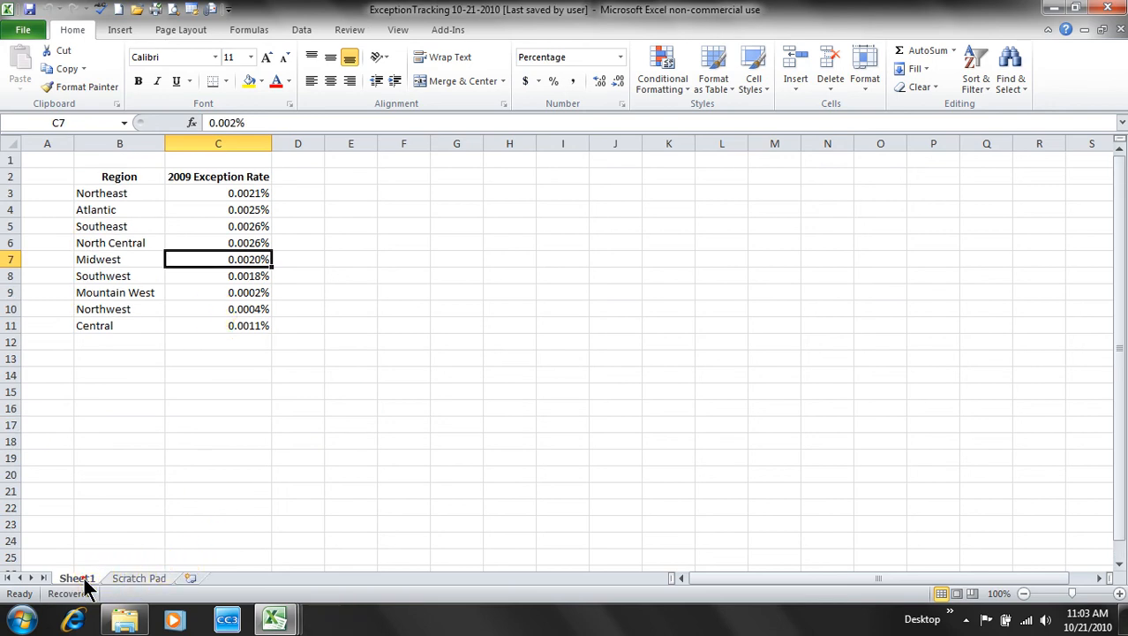
pyautogui.click(126, 578)
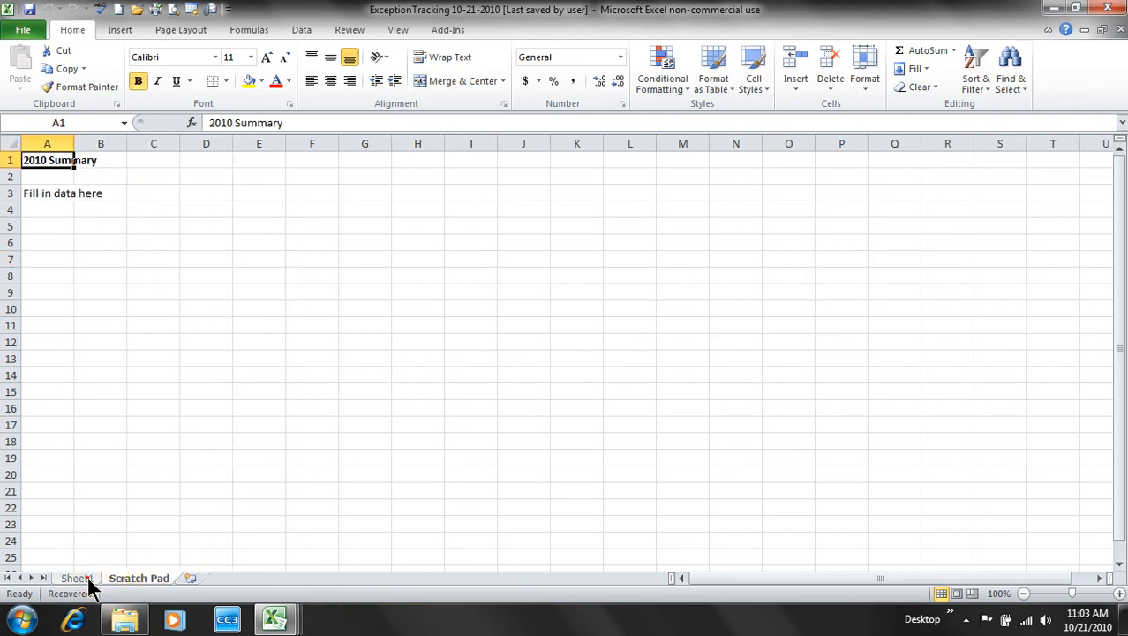
pyautogui.click(87, 579)
# - Bring the Book2 window with the copied 2009 exception-rate table back to the front
pyautogui.moveTo(276, 618)
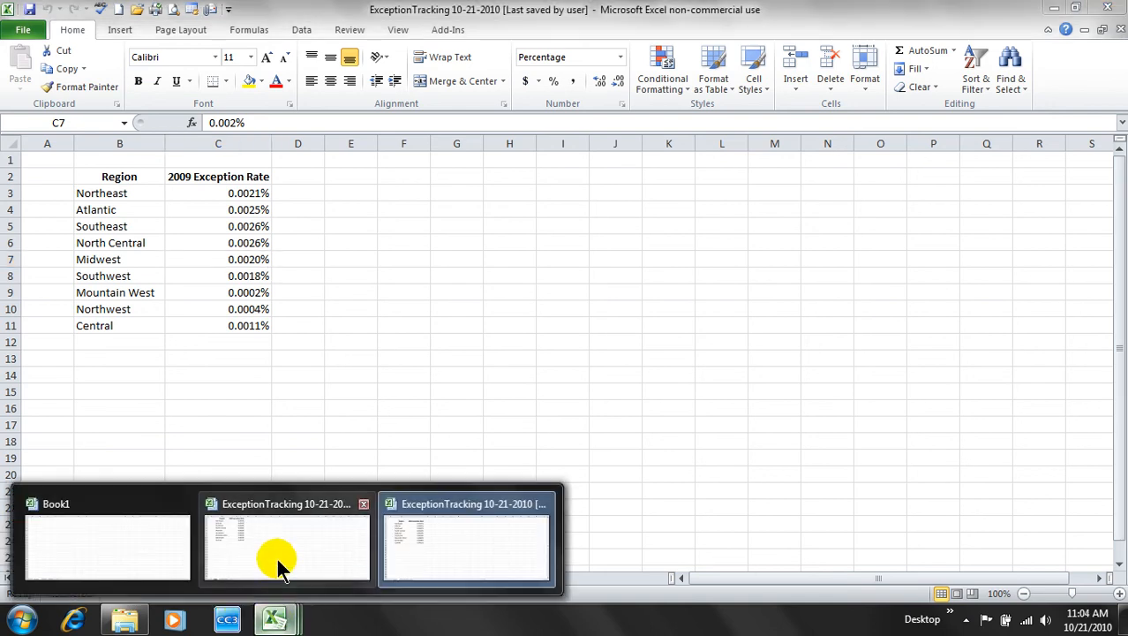
pyautogui.moveTo(278, 553)
pyautogui.click(277, 552)
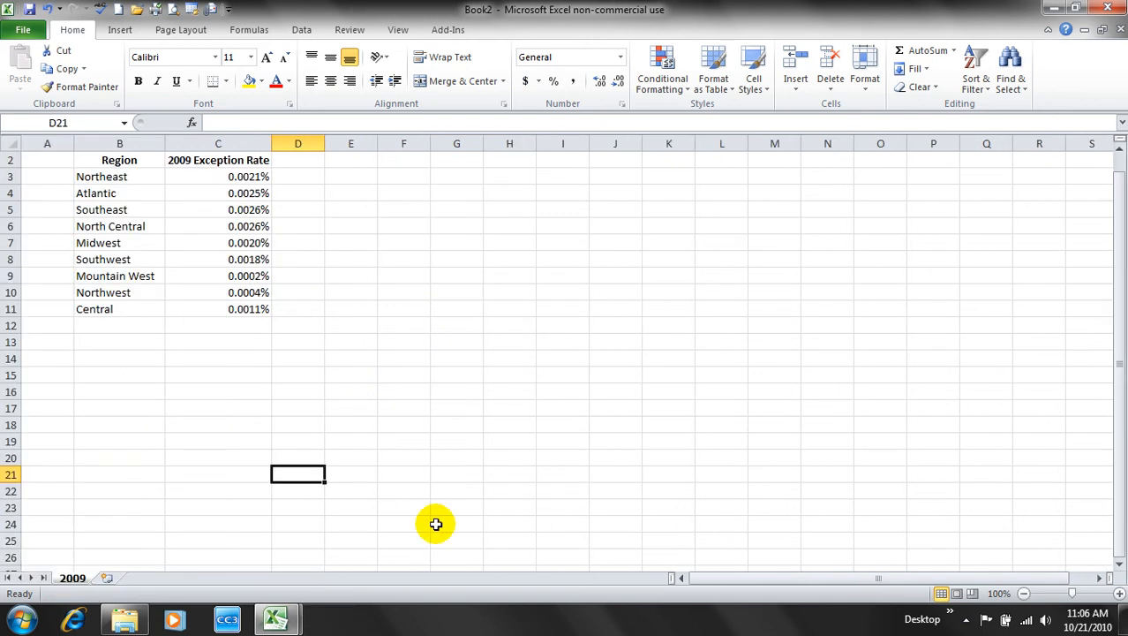
pyautogui.moveTo(274, 618)
pyautogui.click(196, 541)
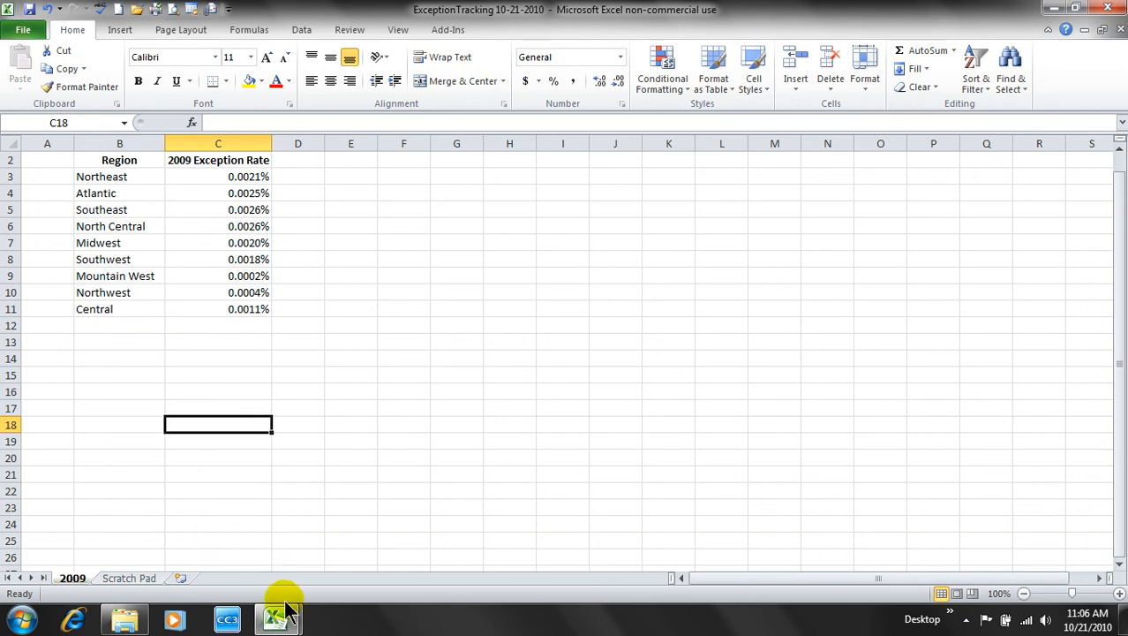
pyautogui.moveTo(281, 614)
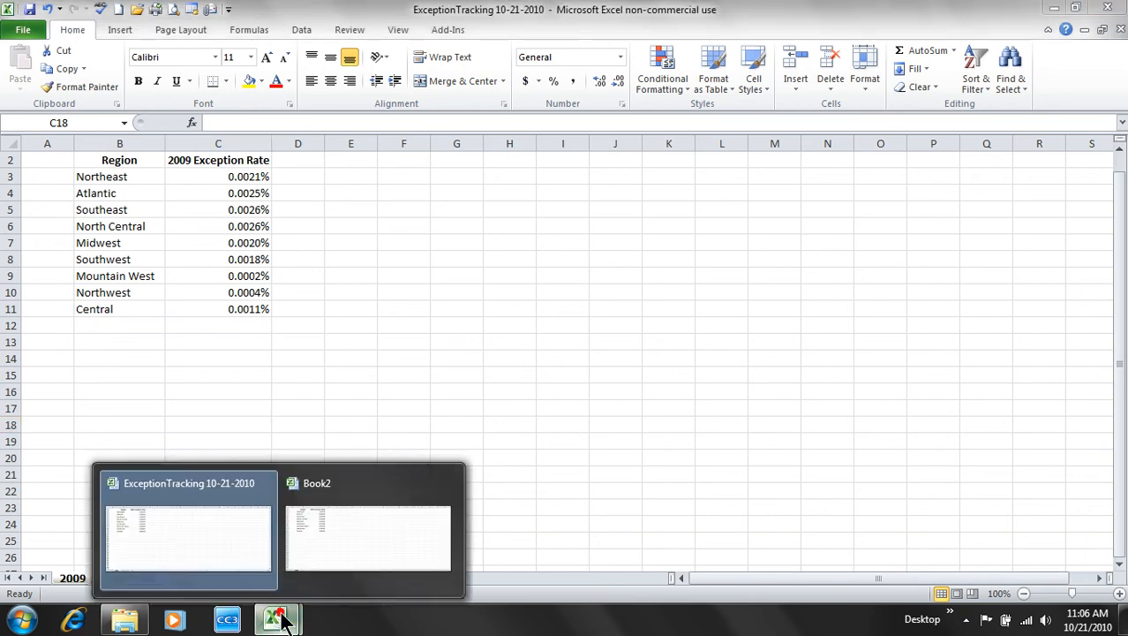
pyautogui.click(335, 537)
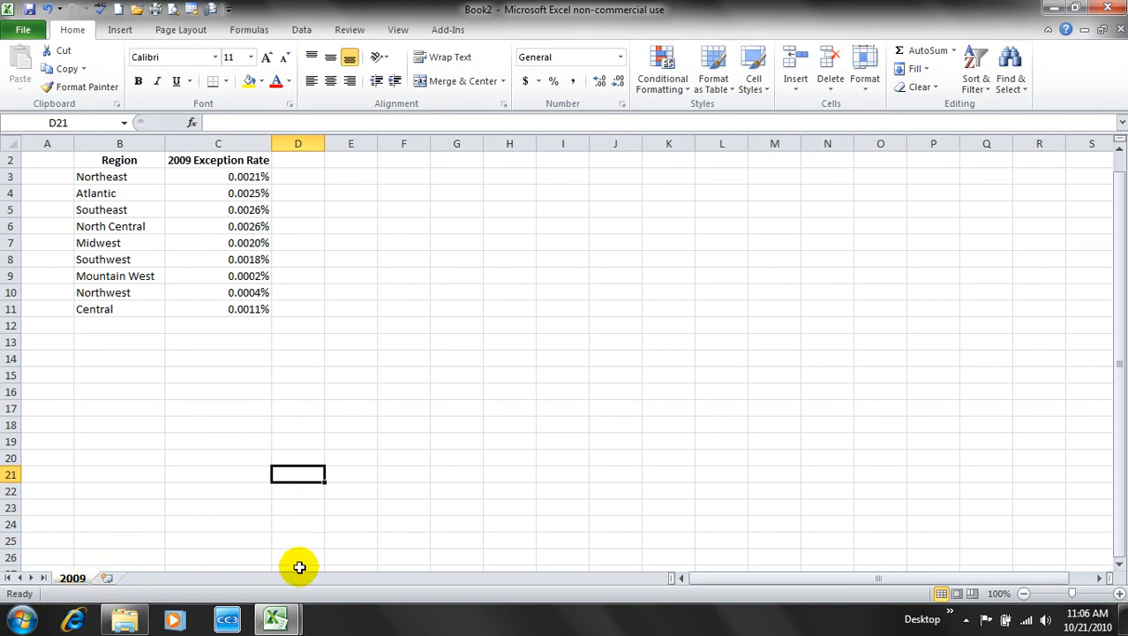
pyautogui.moveTo(276, 623)
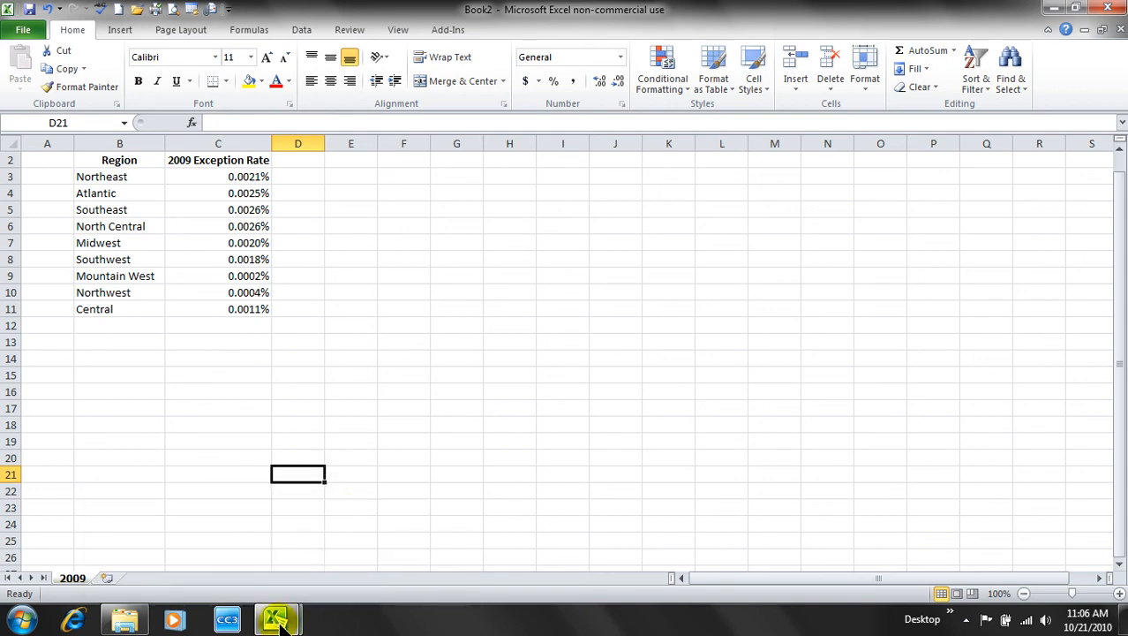
pyautogui.click(334, 549)
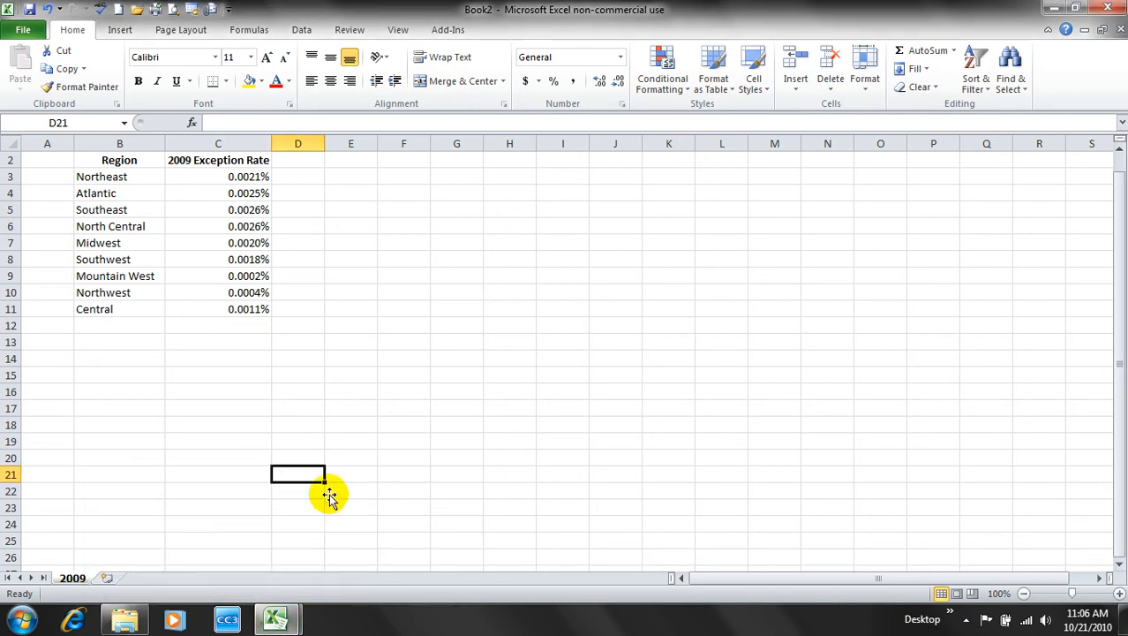
# - Save Book2 into the Excel 2010 Projects folder under the name '2009 Archive 10-21-2010'
pyautogui.click(30, 9)
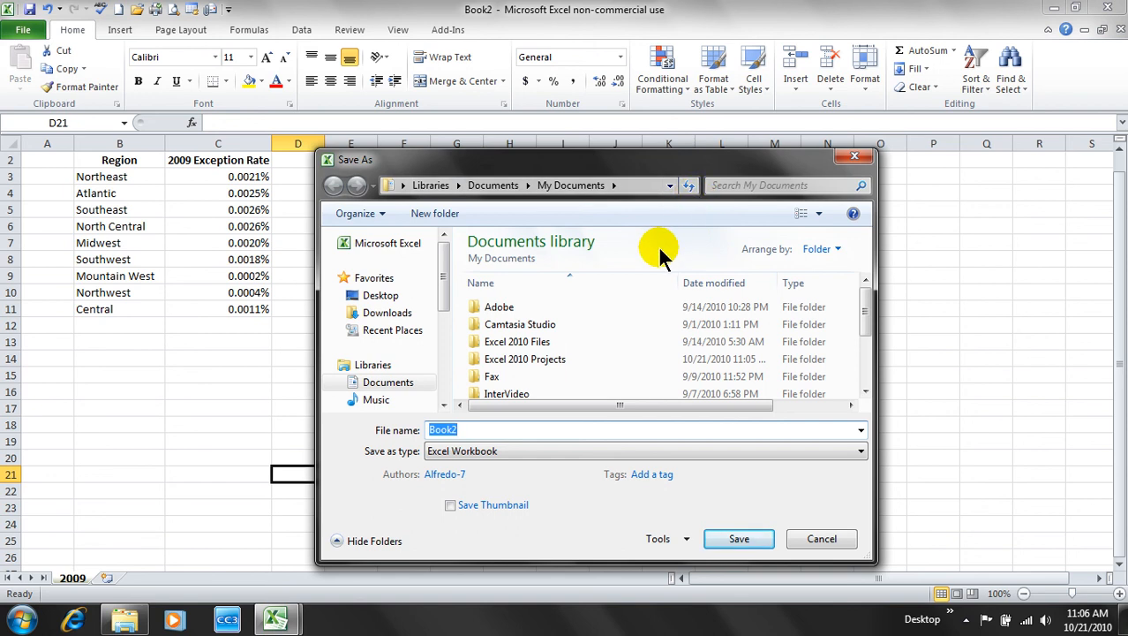
pyautogui.doubleClick(547, 358)
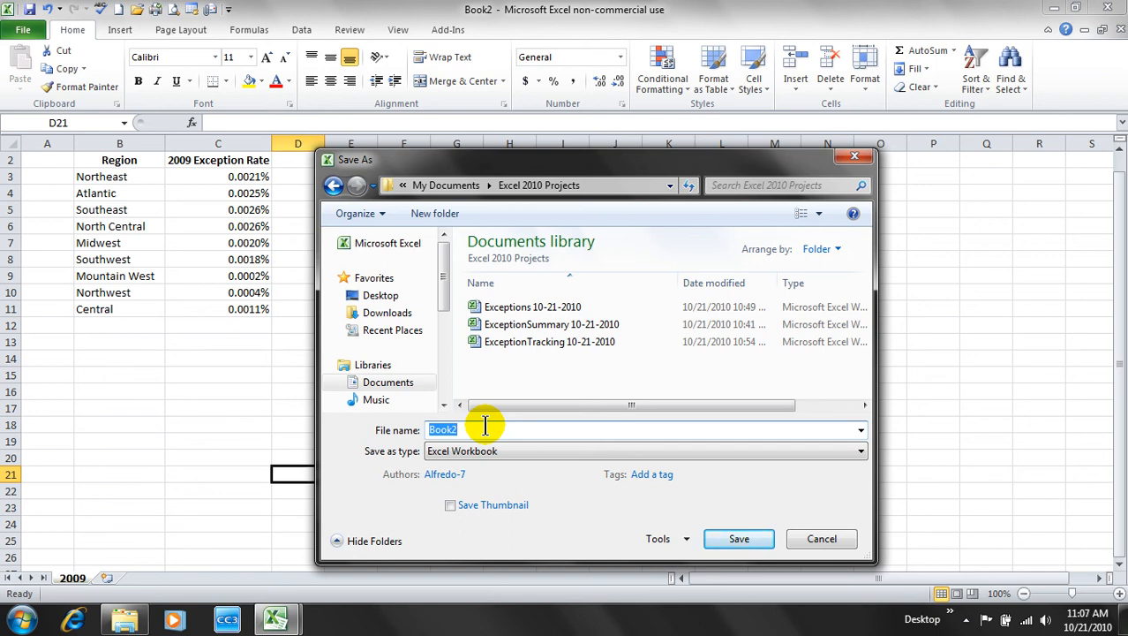
pyautogui.write('20')
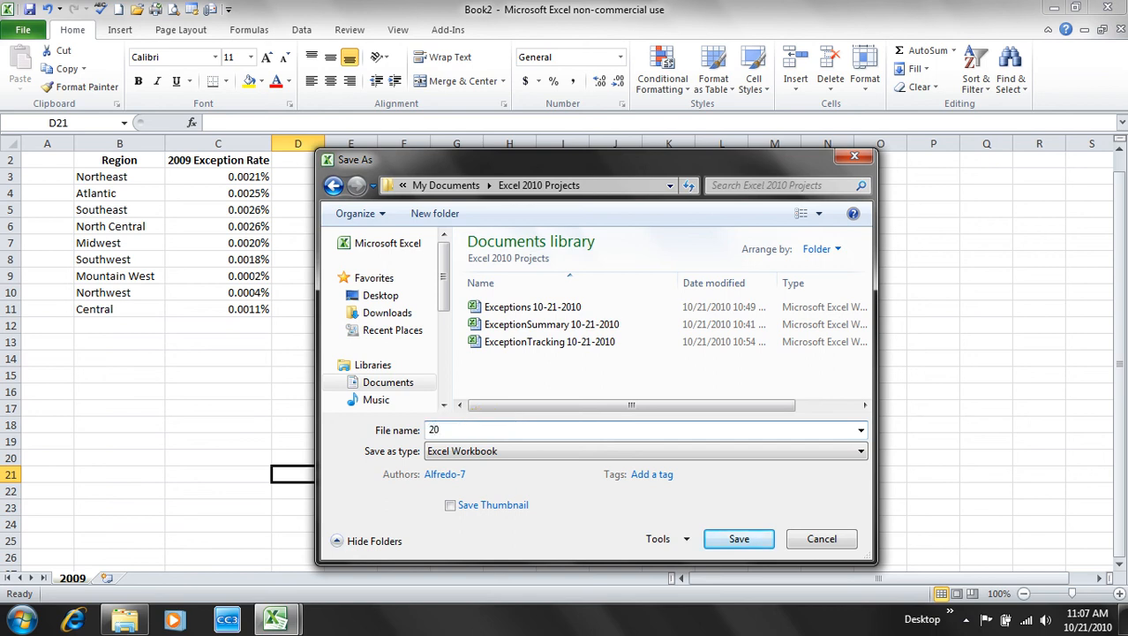
pyautogui.write('09 Archive 10-21-2010')
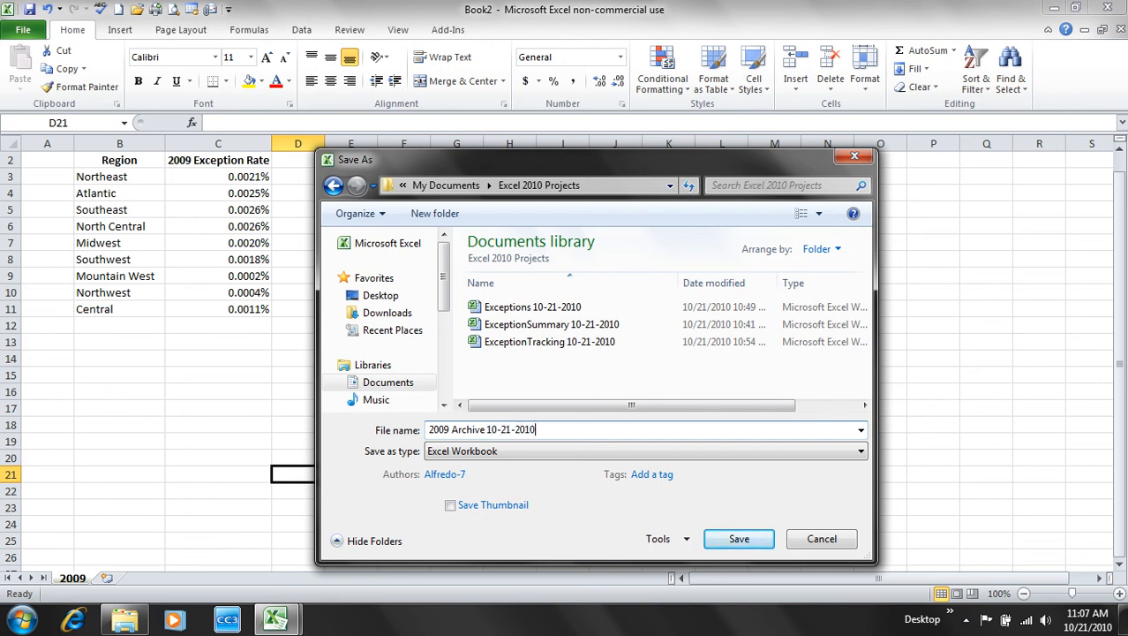
pyautogui.click(736, 541)
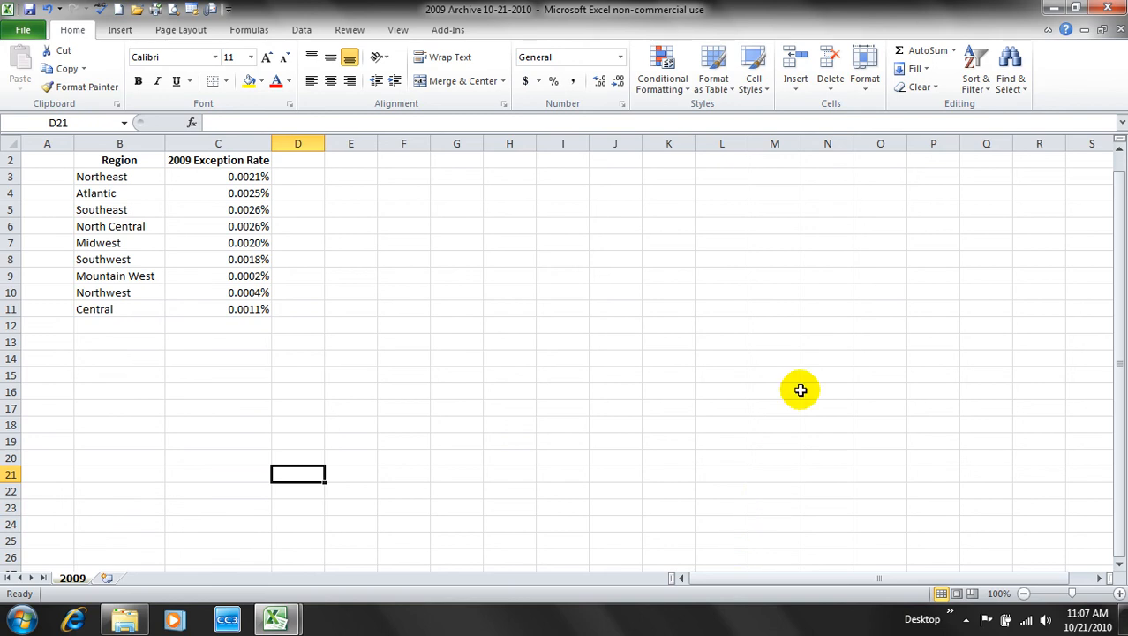
# - Switch to ExceptionTracking 10-21-2010 and display its Scratch Pad sheet headed 2010 Summary
pyautogui.moveTo(290, 625)
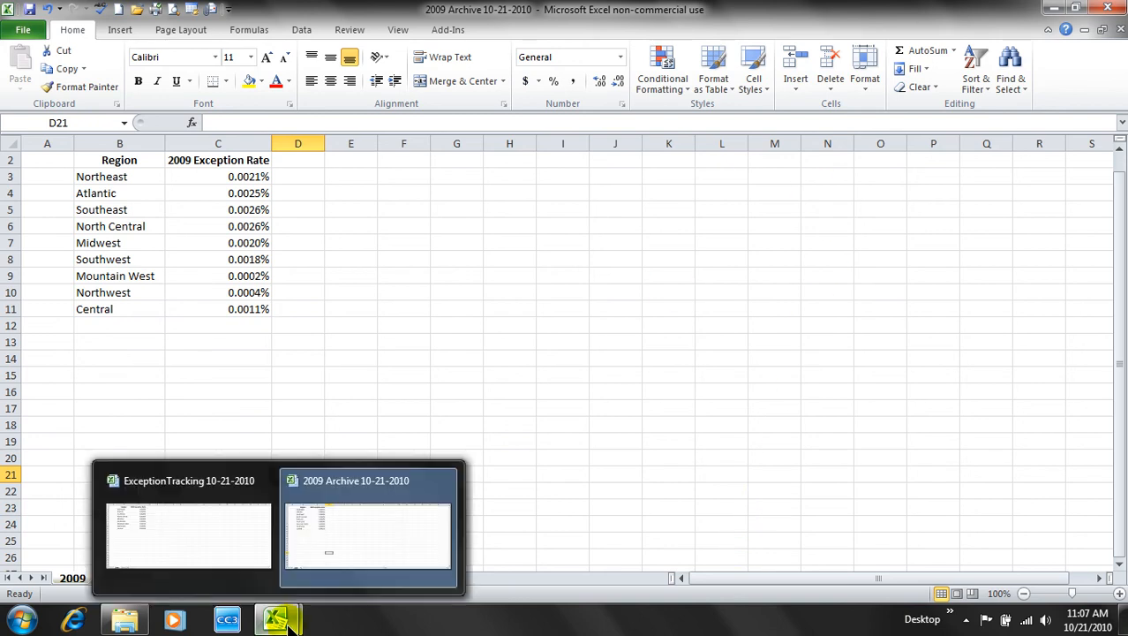
pyautogui.click(511, 311)
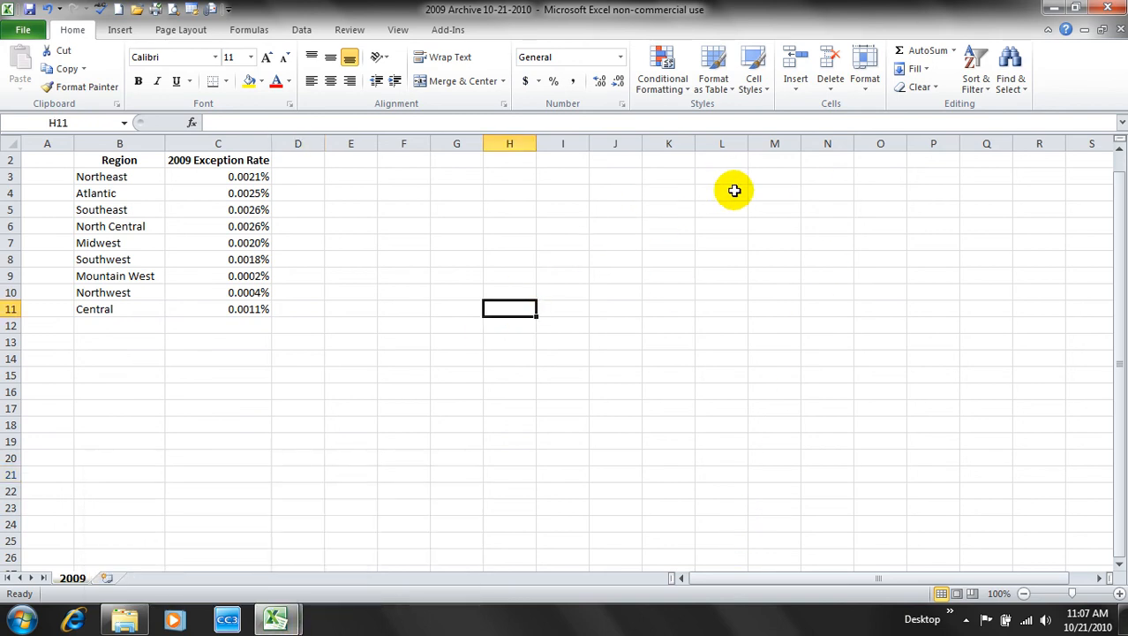
pyautogui.click(397, 30)
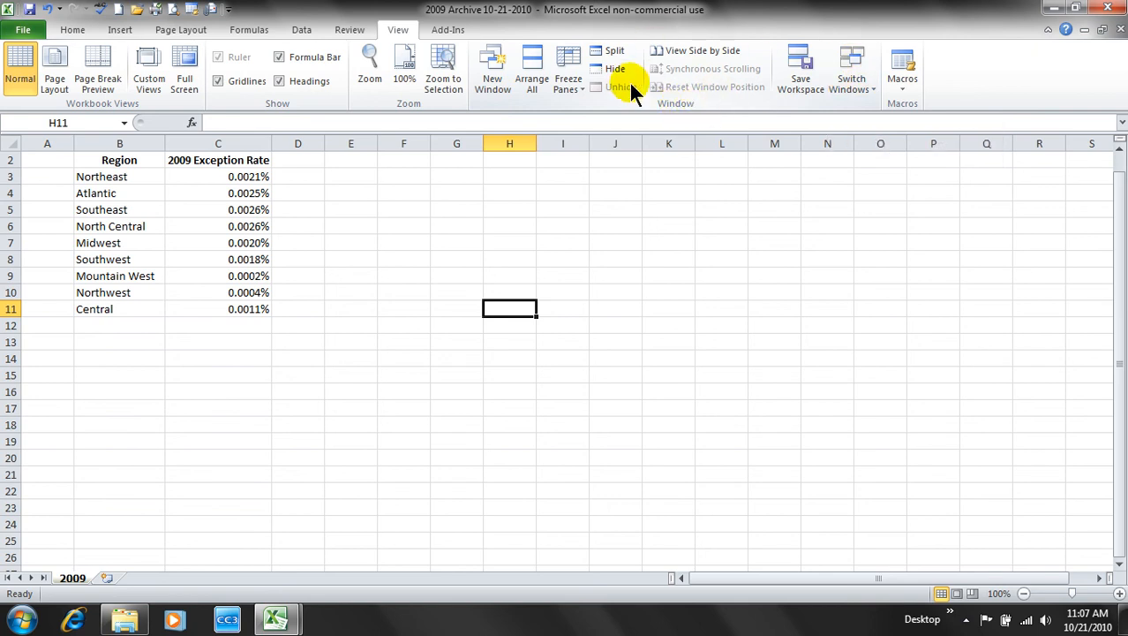
pyautogui.click(861, 84)
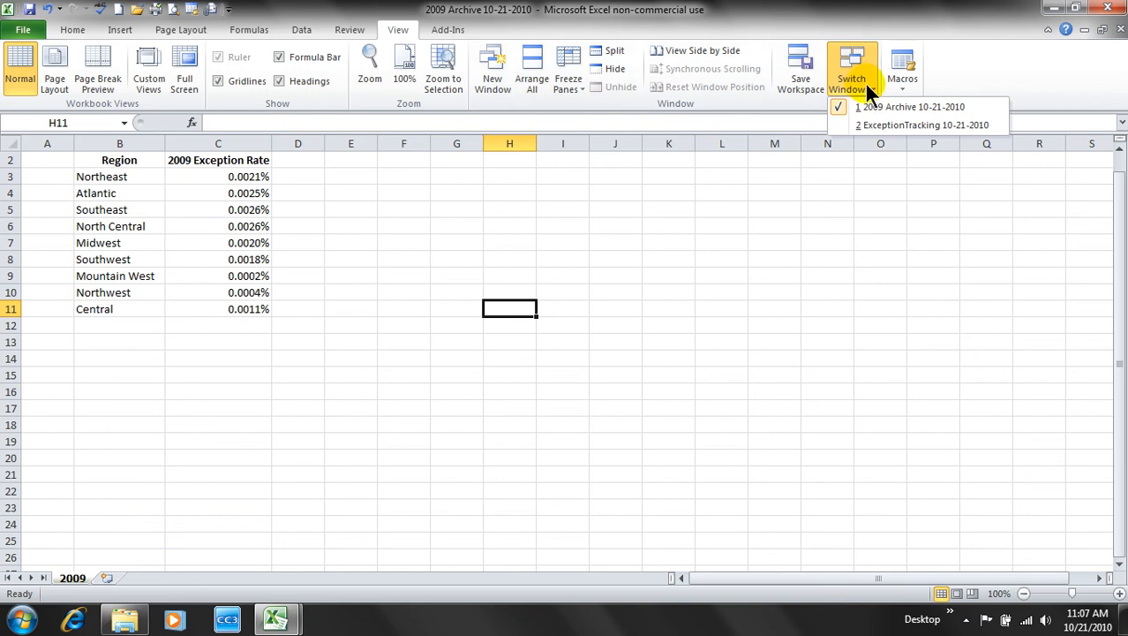
pyautogui.click(898, 126)
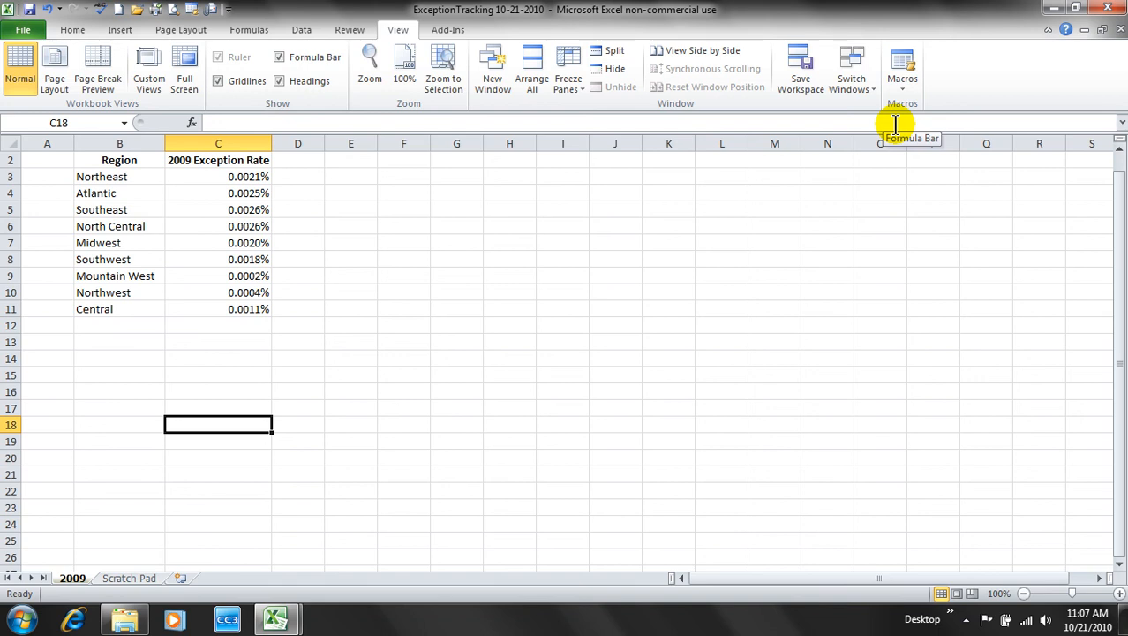
pyautogui.click(856, 88)
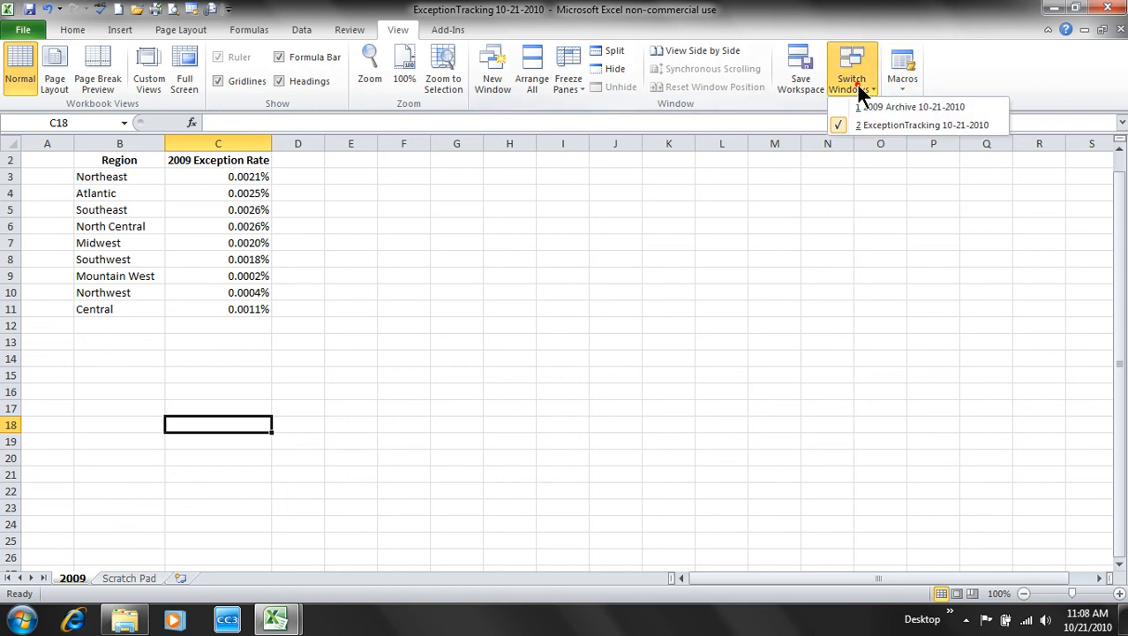
pyautogui.click(875, 106)
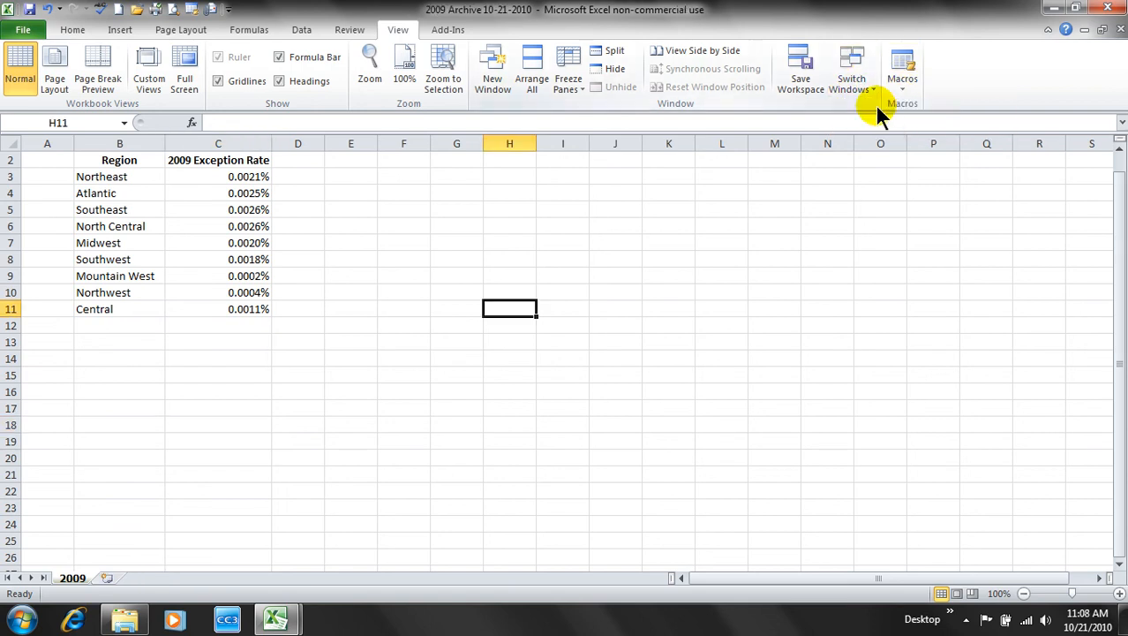
pyautogui.click(866, 93)
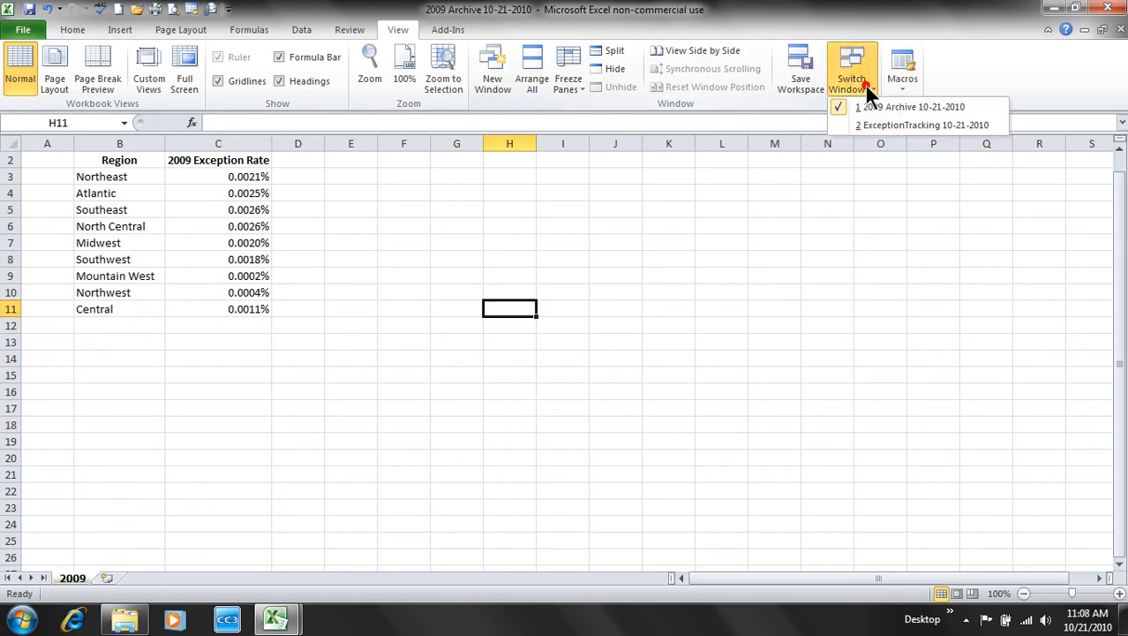
pyautogui.click(887, 125)
pyautogui.click(530, 396)
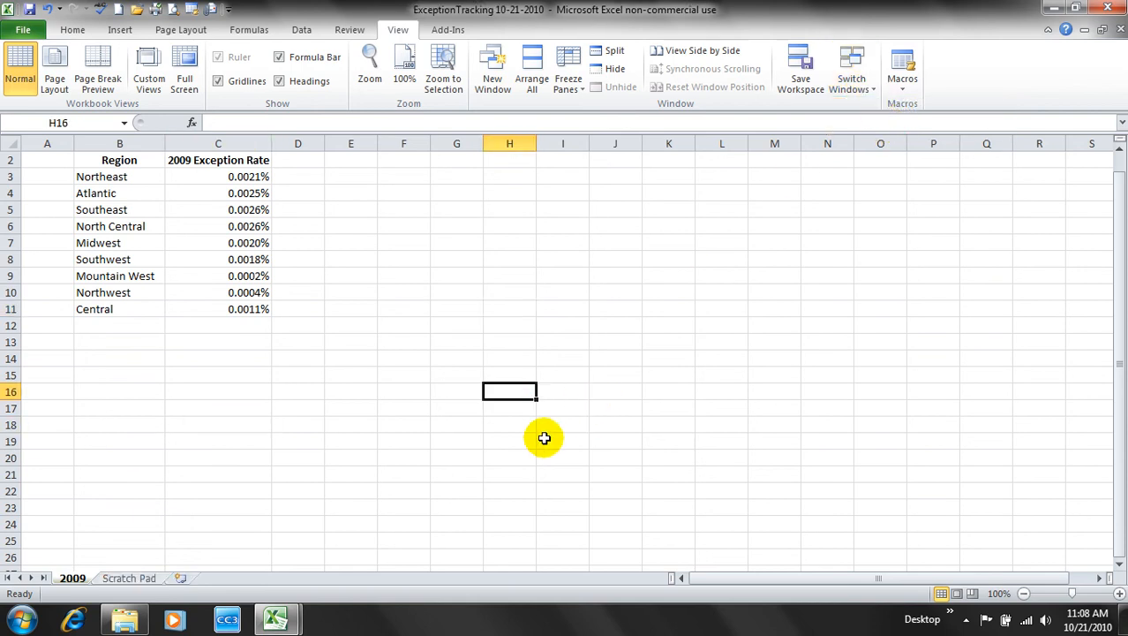
pyautogui.click(144, 581)
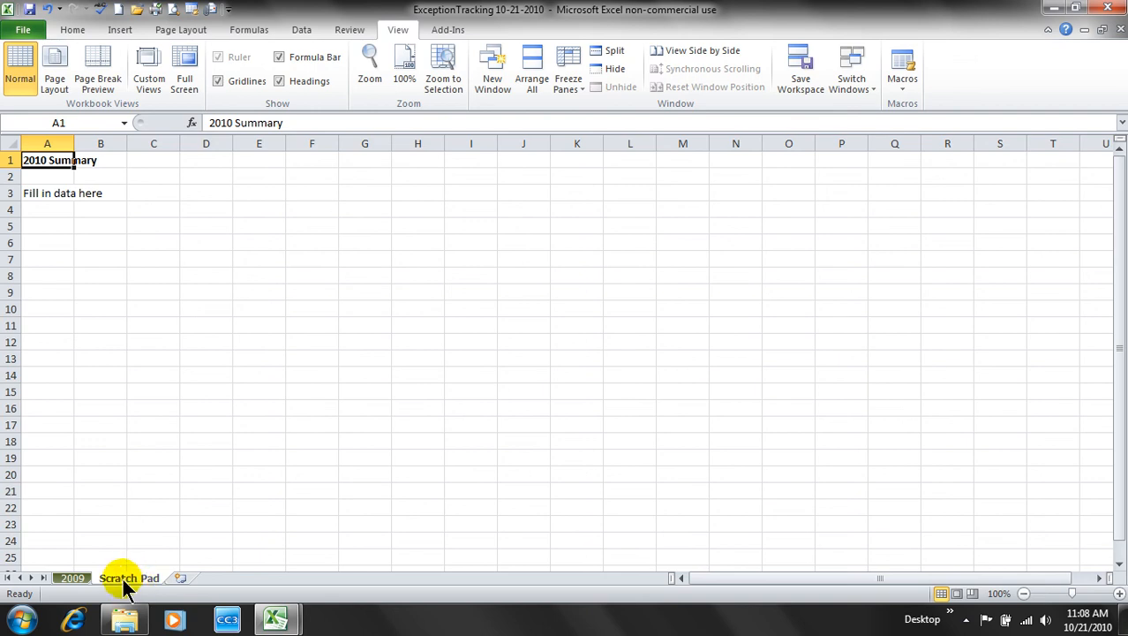
# - Delete the Scratch Pad sheet and confirm, leaving only the 2009 sheet
pyautogui.rightClick(123, 578)
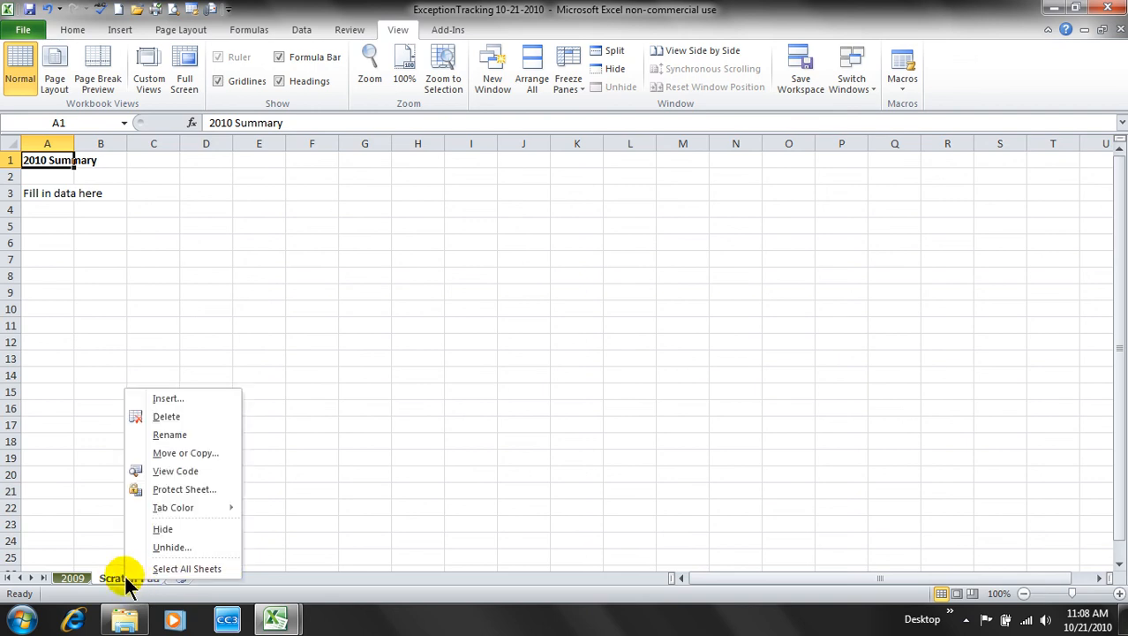
pyautogui.click(189, 415)
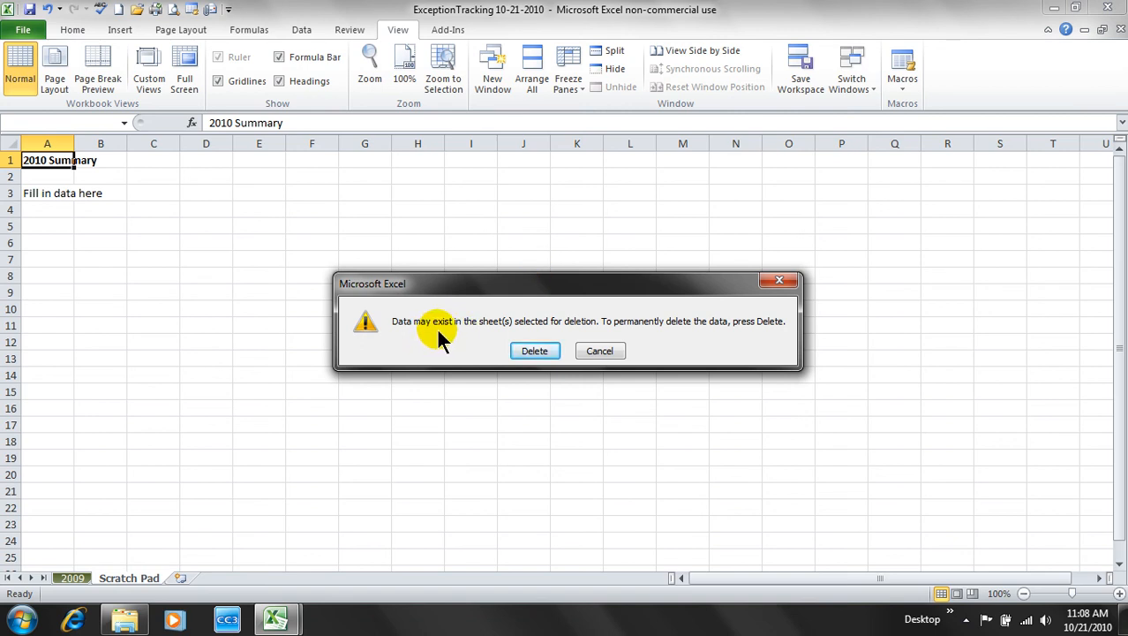
pyautogui.click(535, 351)
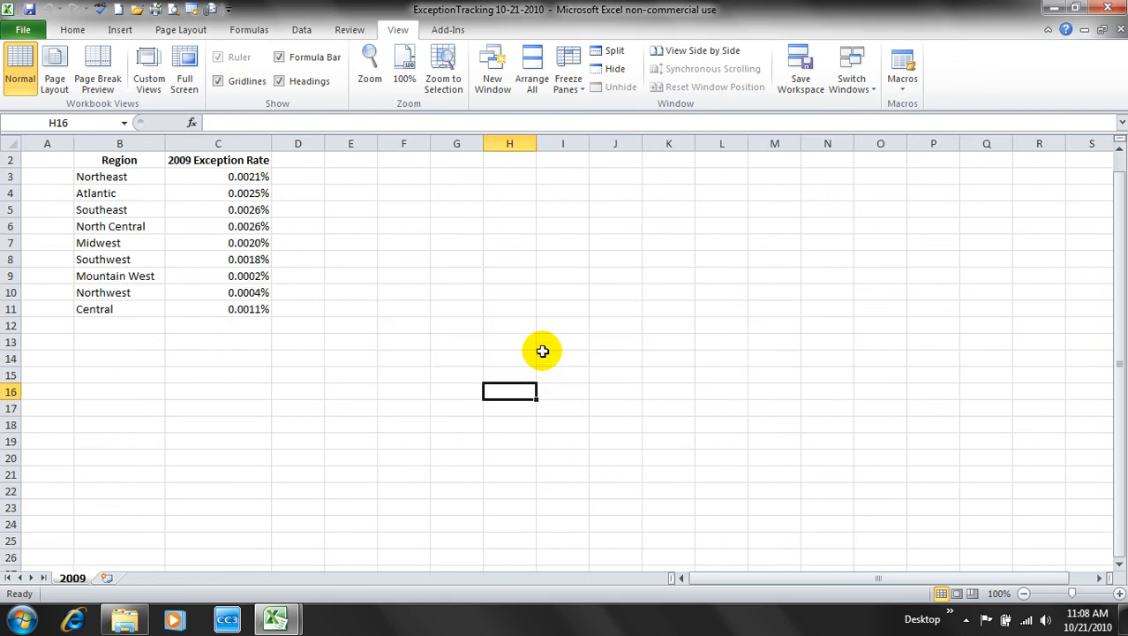
# - Unhide the 2010 sheet, then return to the 2009 sheet and select cell D17
pyautogui.rightClick(78, 578)
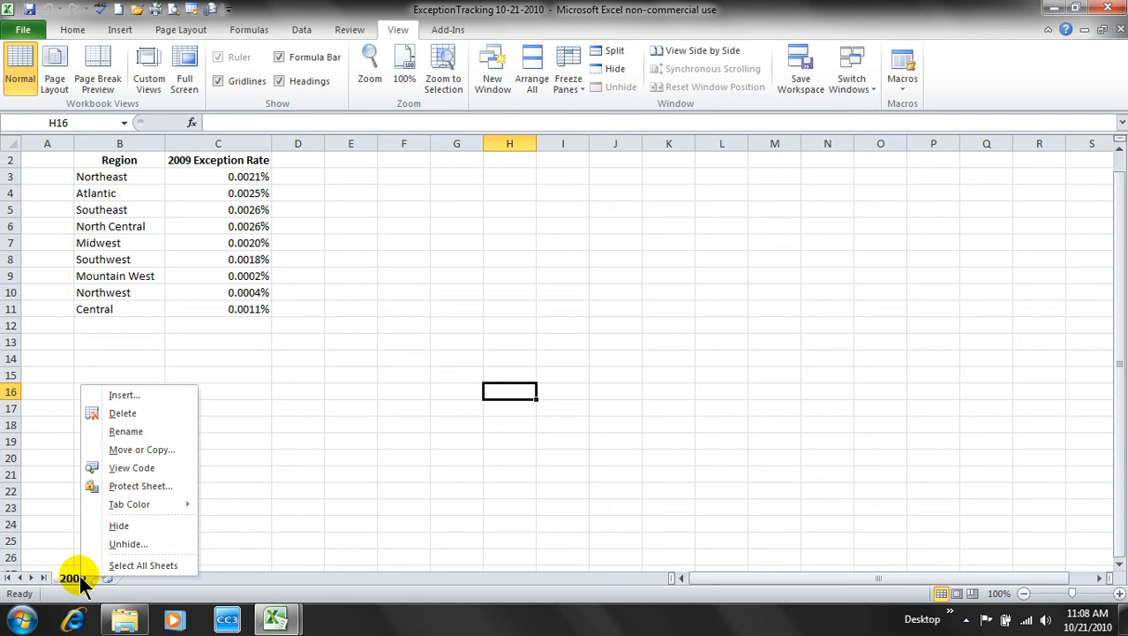
pyautogui.click(146, 545)
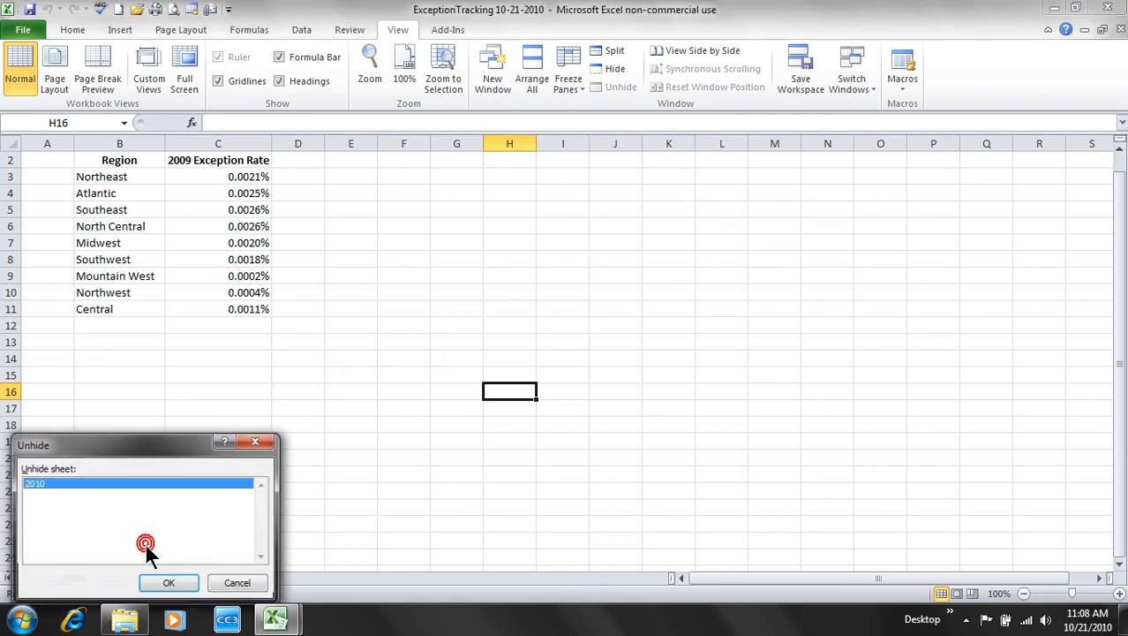
pyautogui.moveTo(155, 440); pyautogui.dragTo(267, 365)
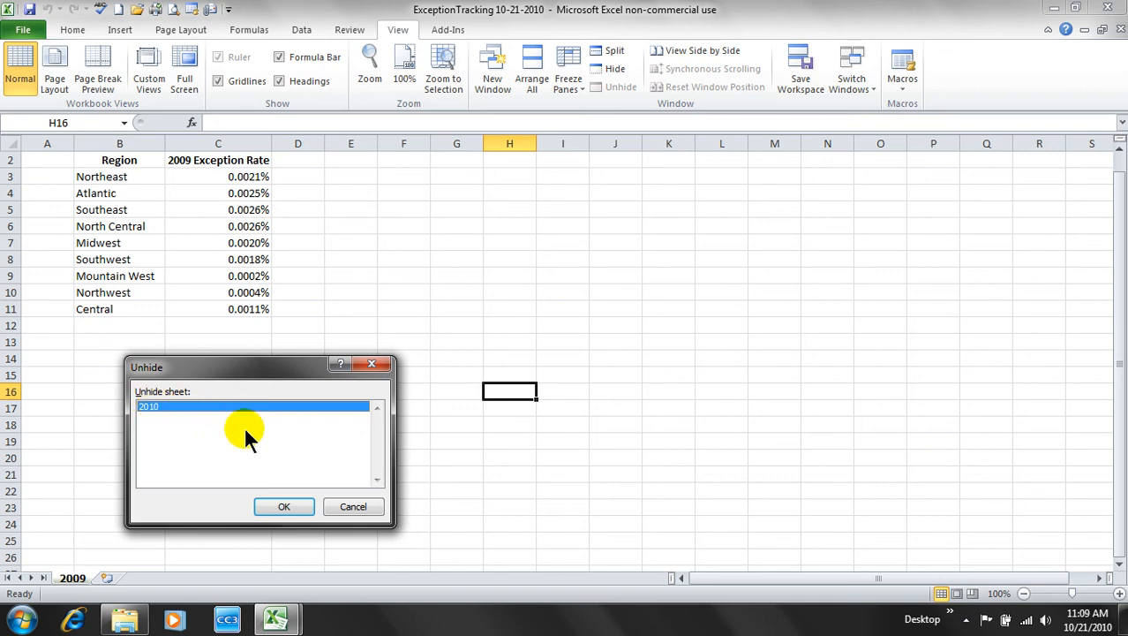
pyautogui.click(279, 505)
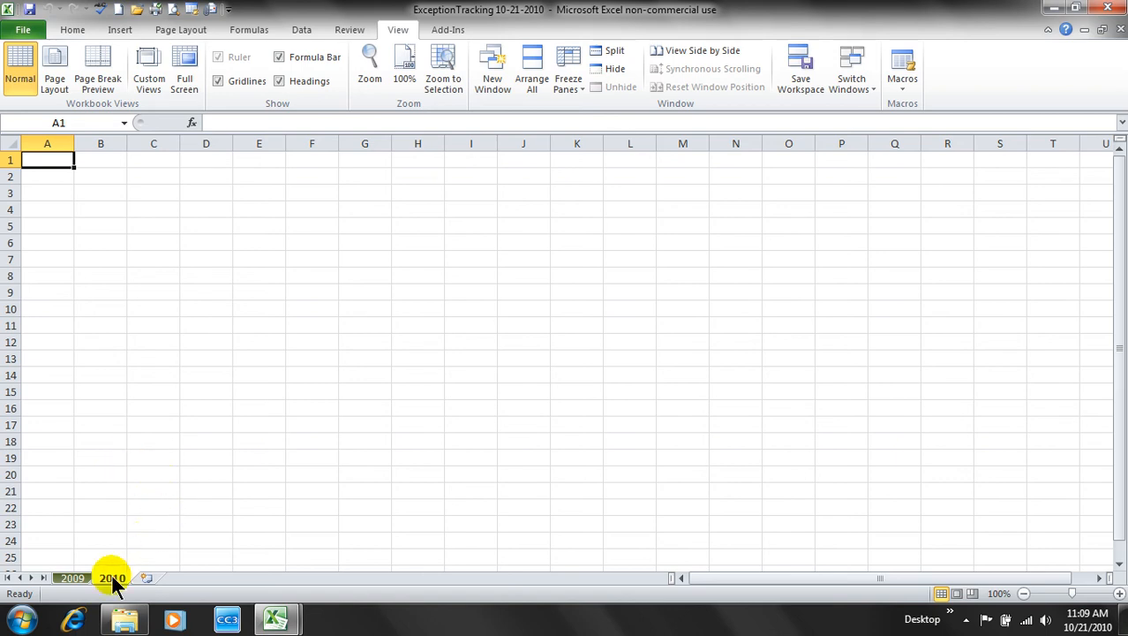
pyautogui.click(74, 579)
pyautogui.click(292, 403)
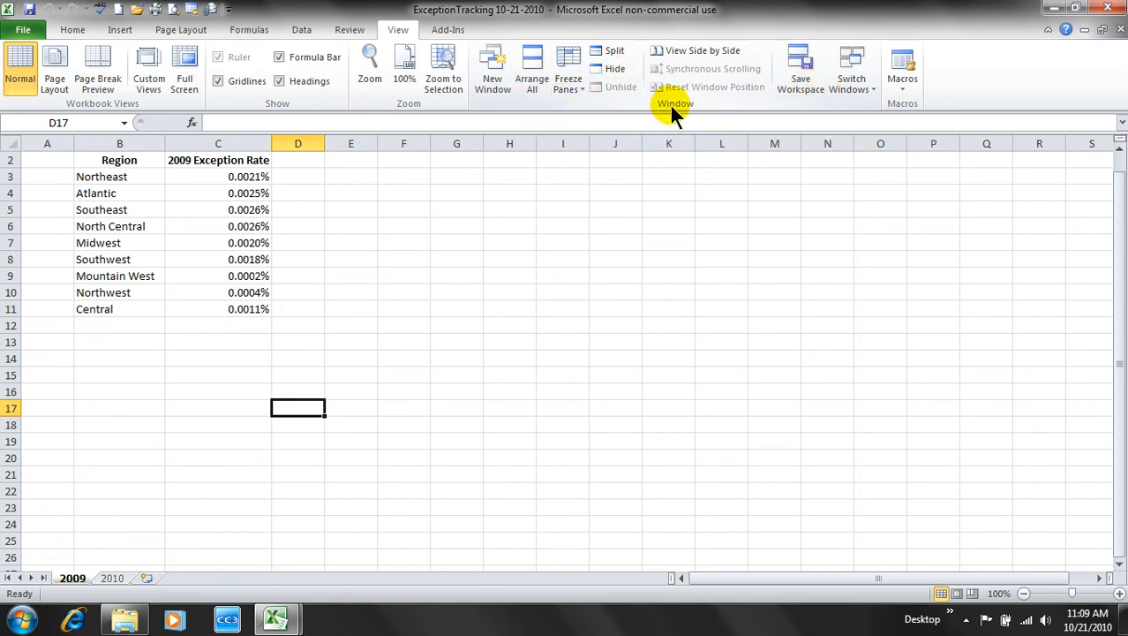
# - Tile ExceptionTracking 10-21-2010 and 2009 Archive 10-21-2010 vertically, side by side
pyautogui.click(533, 76)
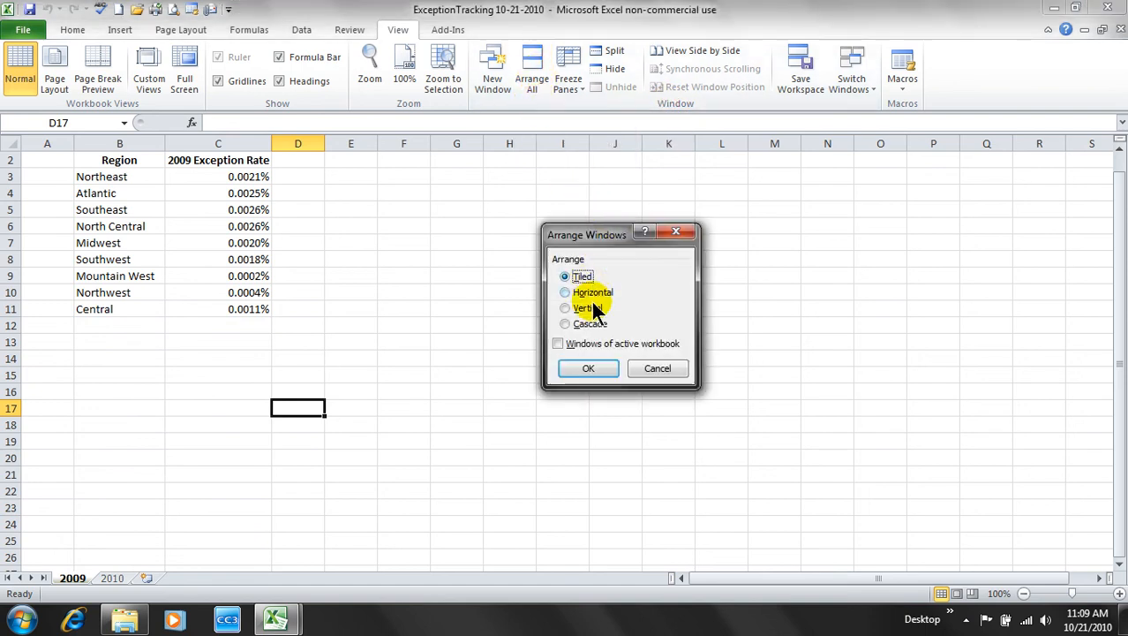
pyautogui.click(585, 310)
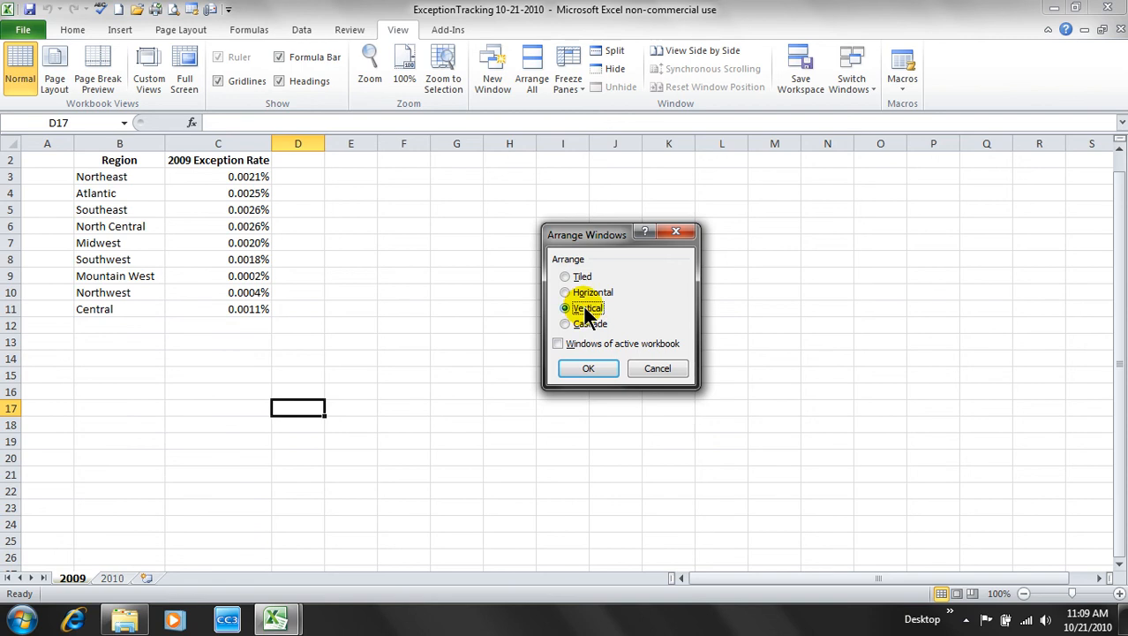
pyautogui.click(588, 369)
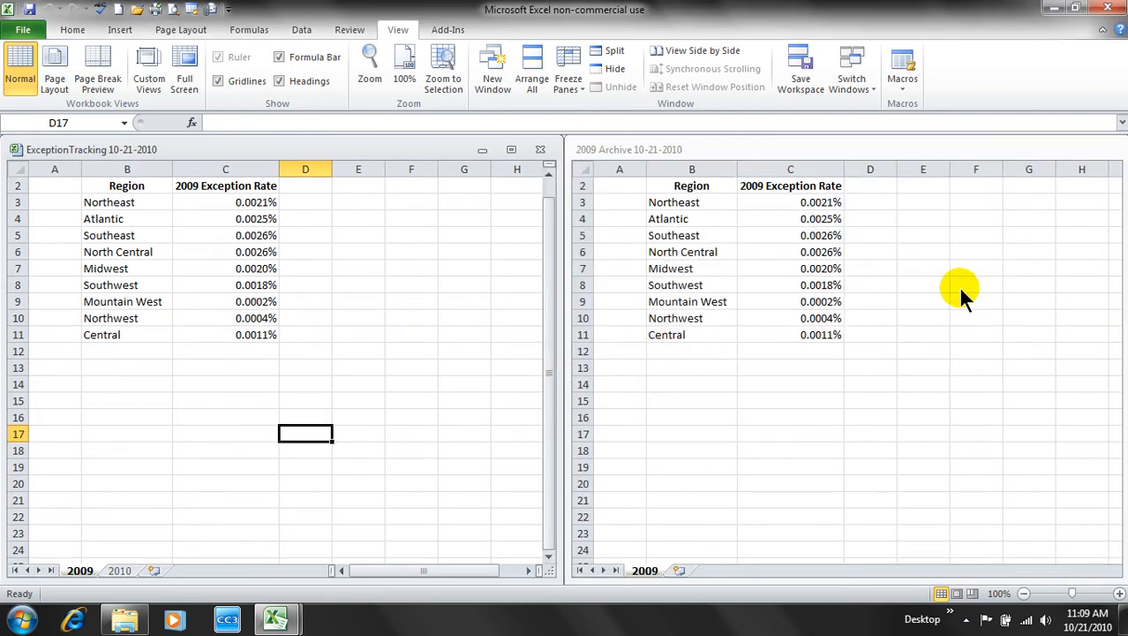
pyautogui.click(534, 77)
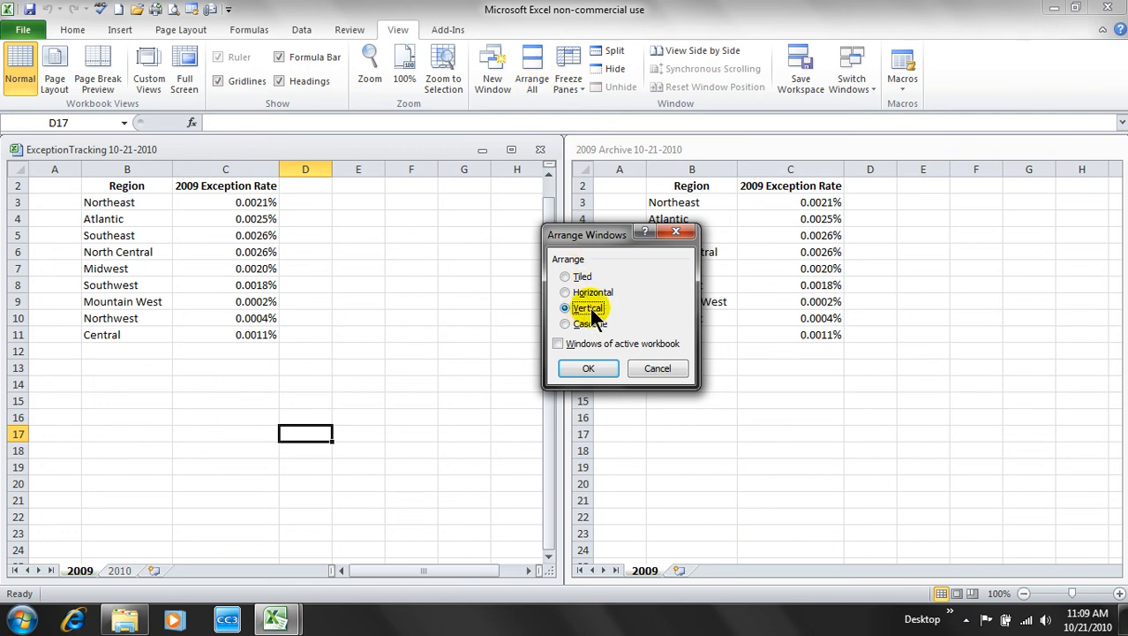
pyautogui.click(590, 370)
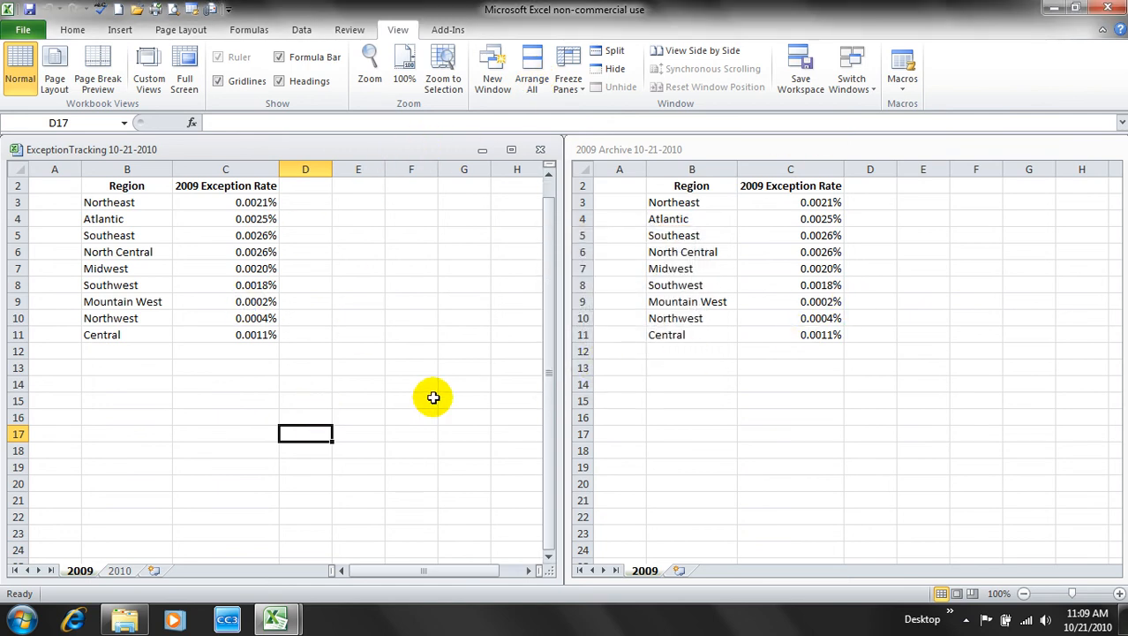
# - Drag the nine 2009 rates in C3:C11 from 2009 Archive into C2:C10 of ExceptionTracking's 2010 sheet
pyautogui.click(113, 567)
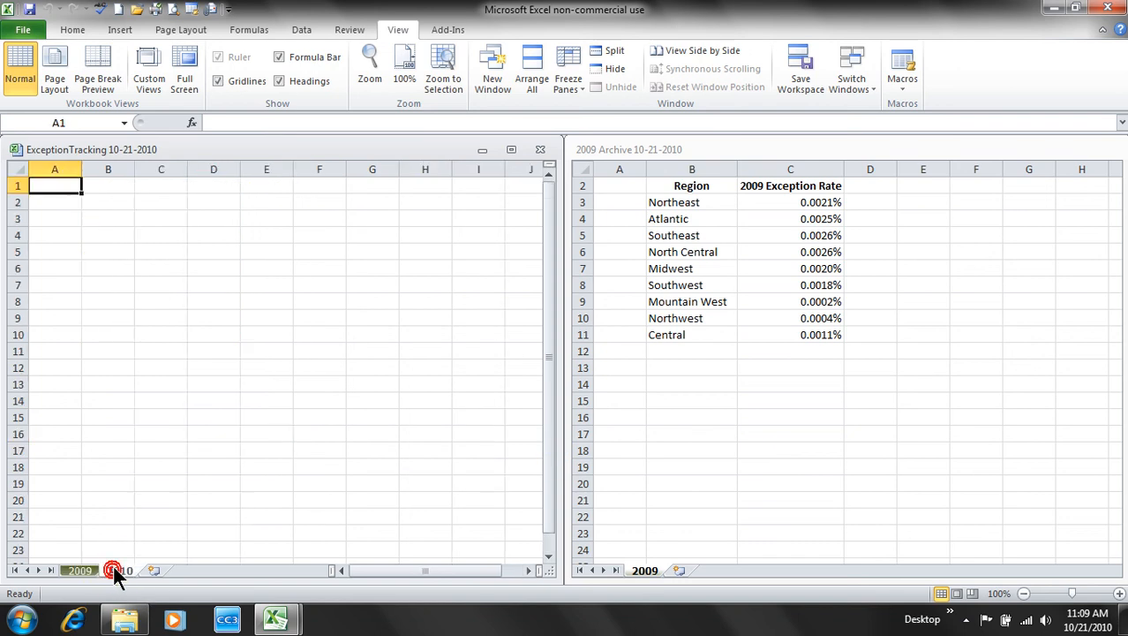
pyautogui.click(831, 196)
pyautogui.click(821, 202)
pyautogui.moveTo(821, 202); pyautogui.dragTo(136, 336)
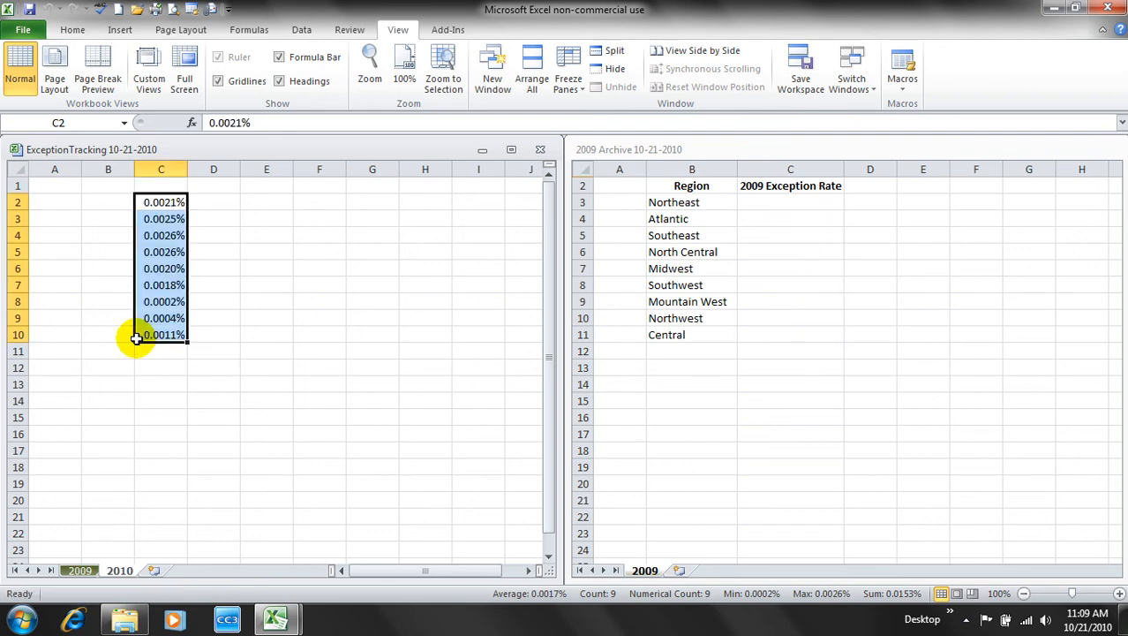
pyautogui.click(371, 415)
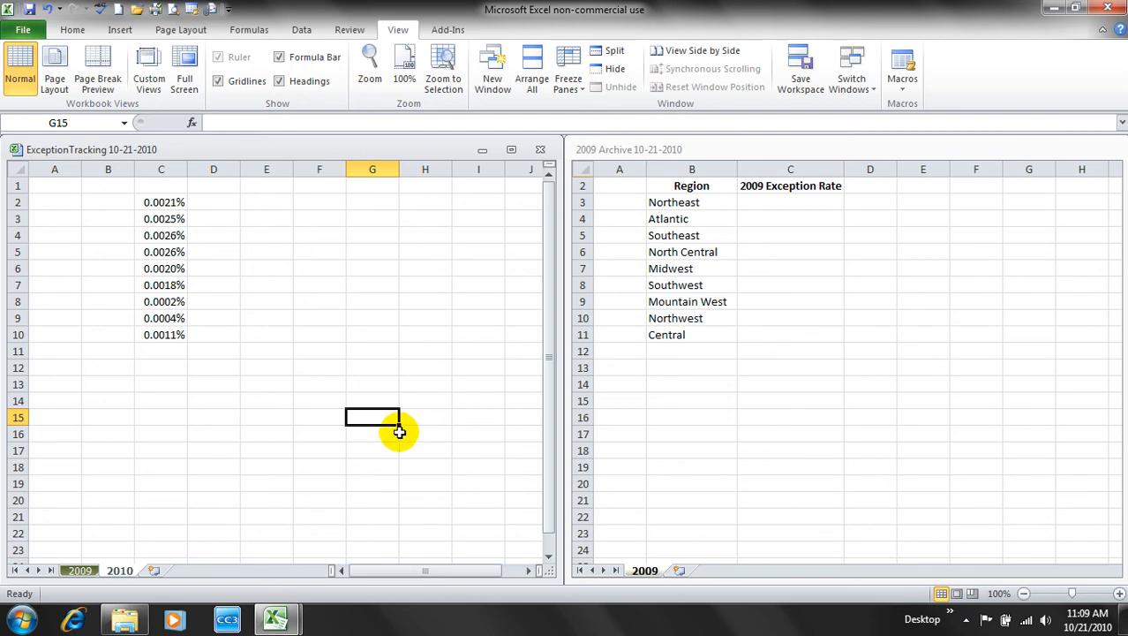
pyautogui.click(680, 574)
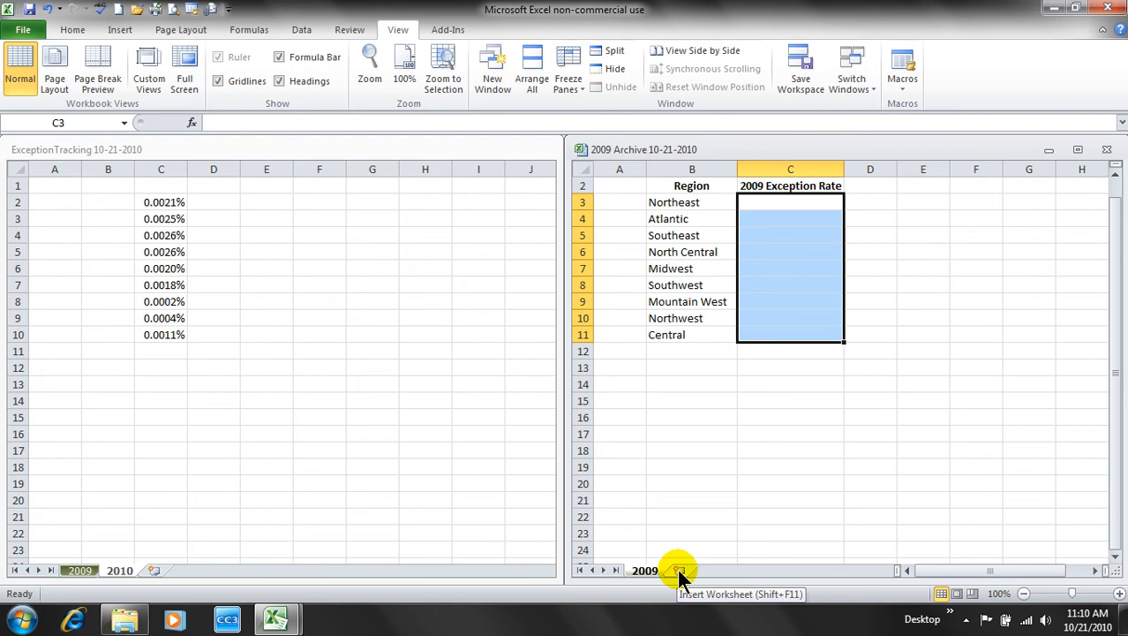
# - Insert a new worksheet in 2009 Archive and rename it 2011
pyautogui.click(680, 571)
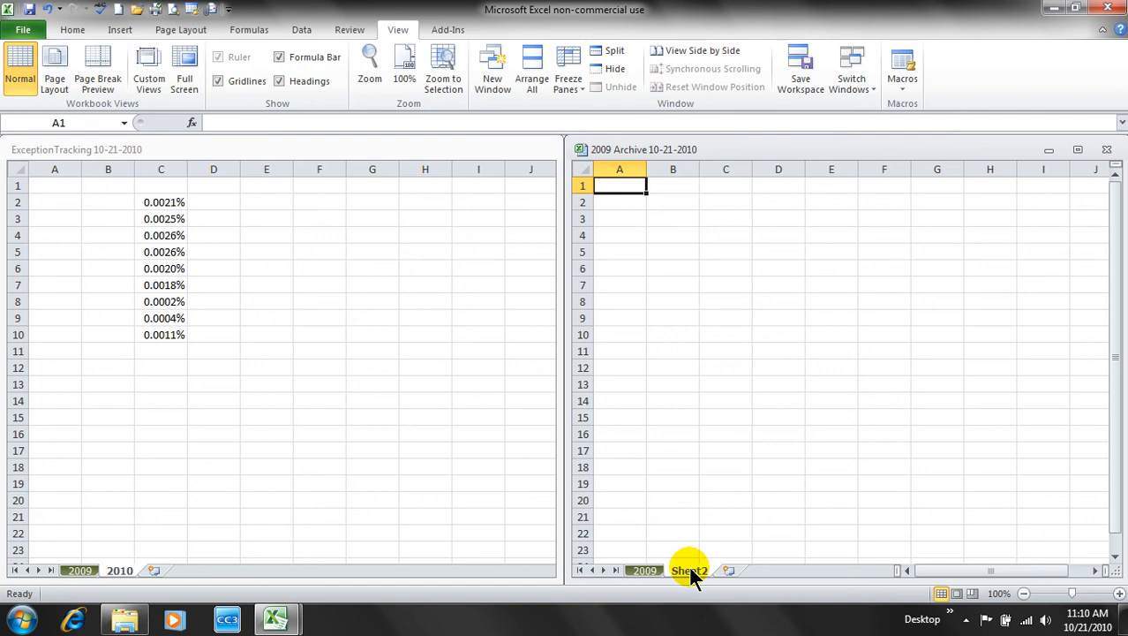
pyautogui.doubleClick(688, 570)
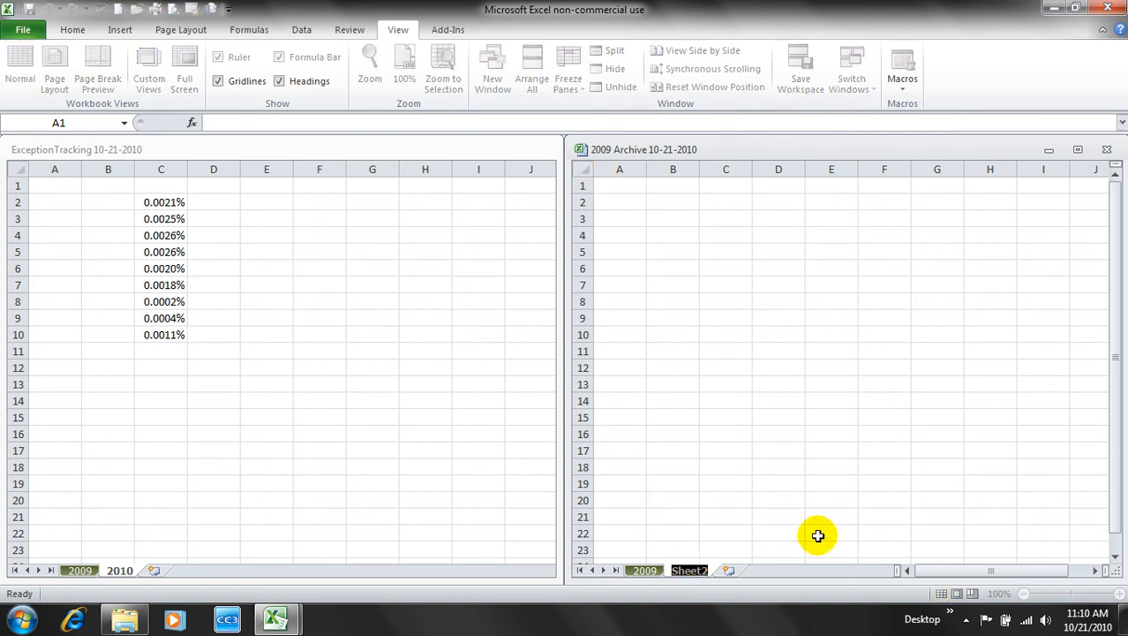
pyautogui.write('2011')
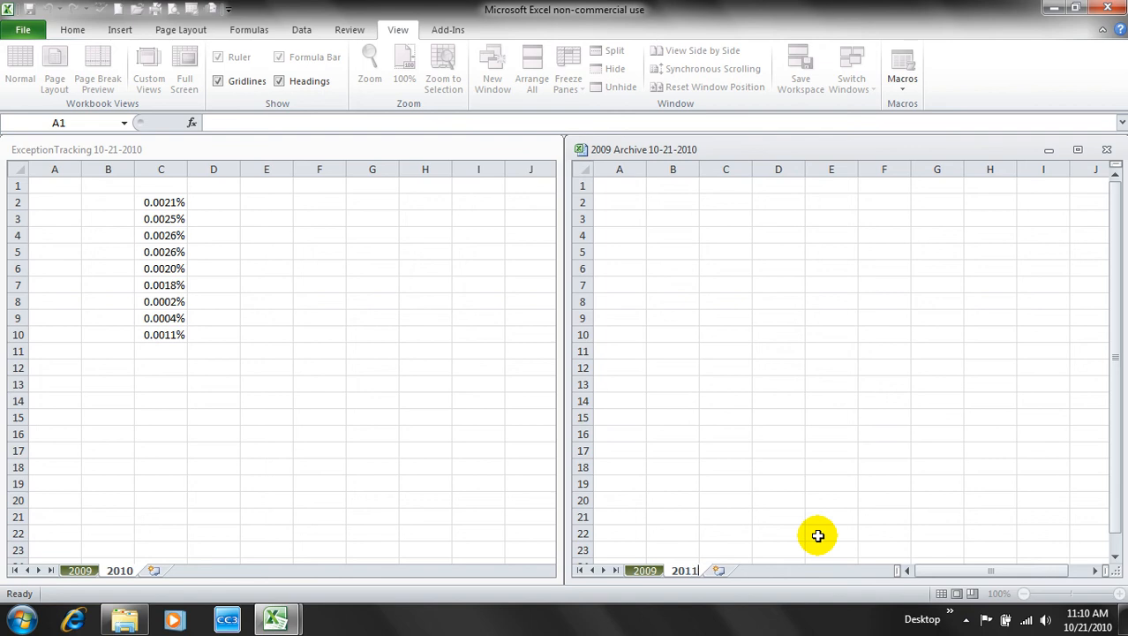
pyautogui.press('Return')
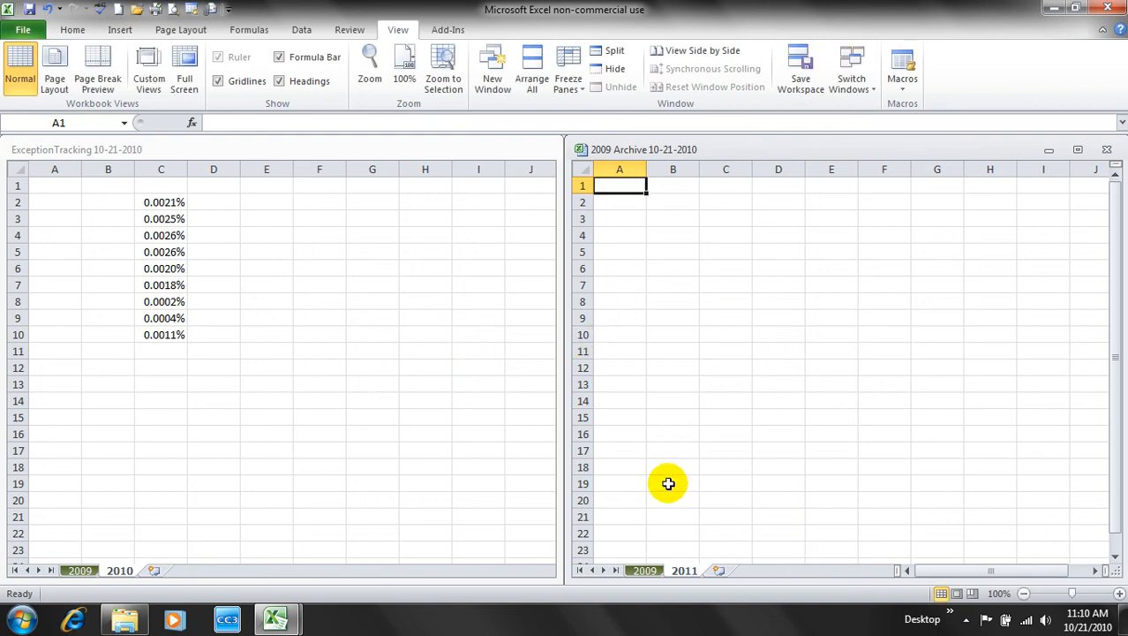
# - Drag the region names B3:B11 from the archive into B2:B10 of the 2010 sheet and autofit column B
pyautogui.click(647, 571)
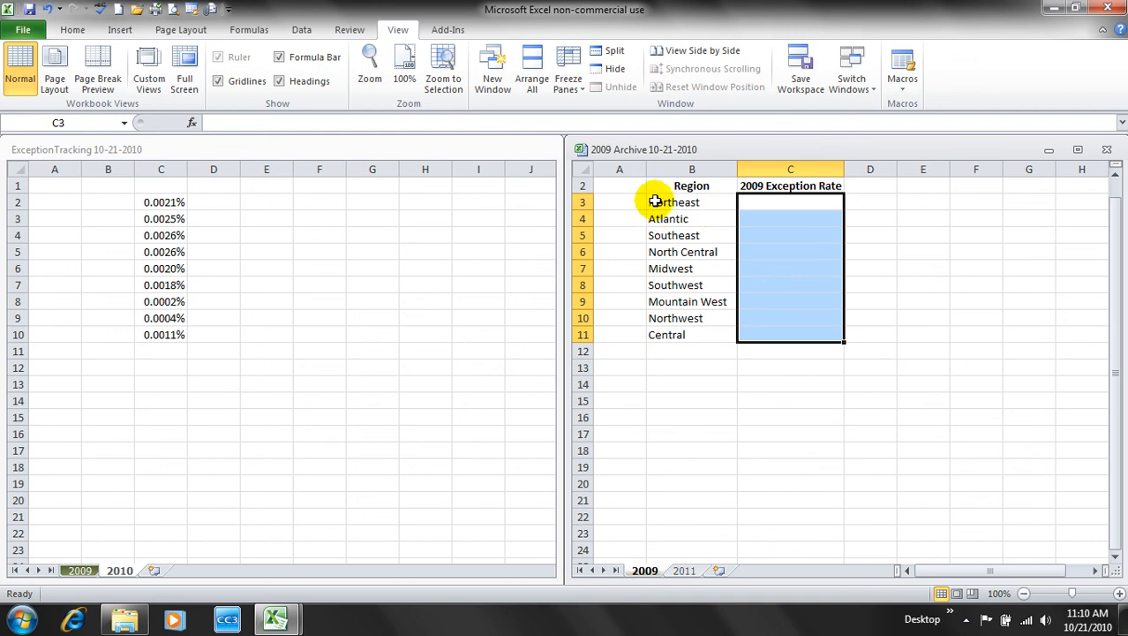
pyautogui.moveTo(654, 201); pyautogui.dragTo(678, 338)
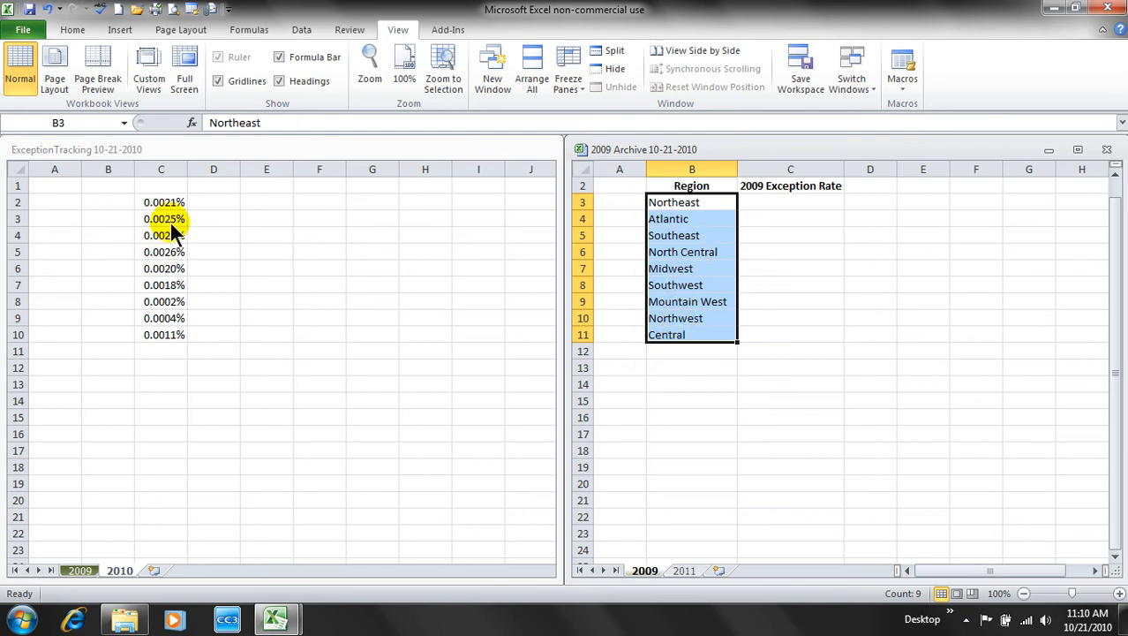
pyautogui.moveTo(676, 340); pyautogui.dragTo(120, 335)
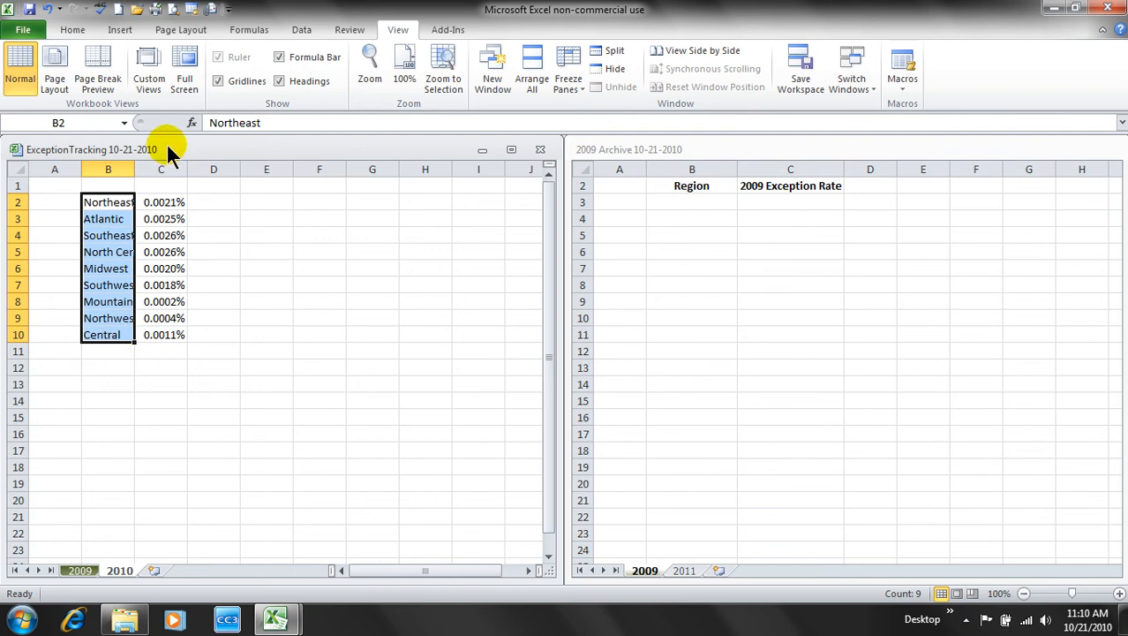
pyautogui.doubleClick(136, 165)
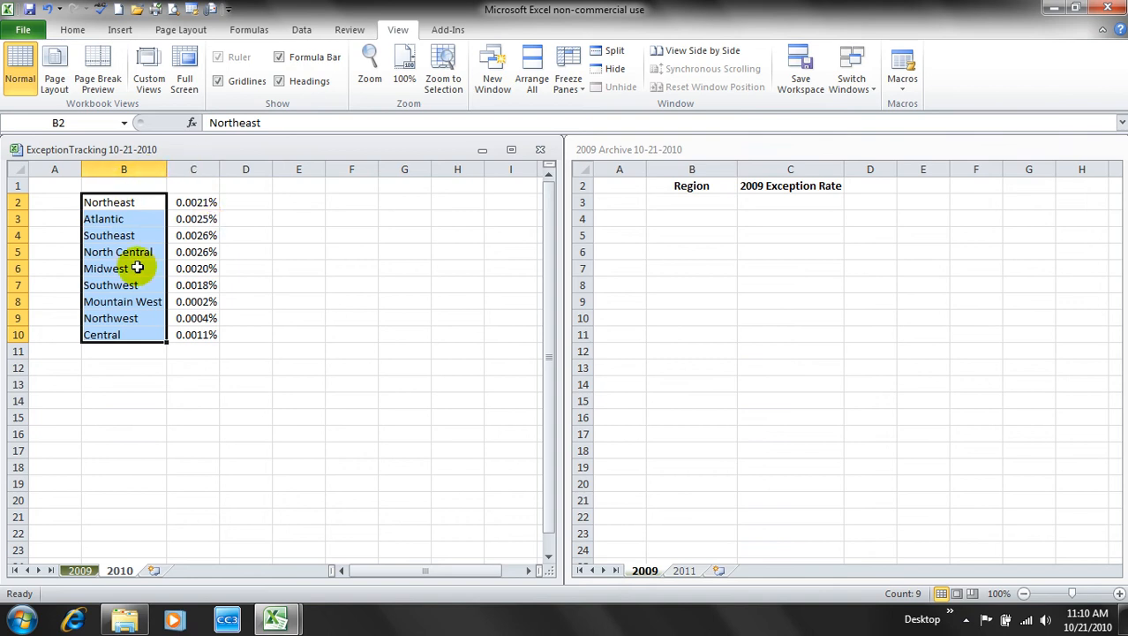
# - Copy the Region and Exception Rate headings from archive B2:C2 into B1:C1 of the 2010 sheet
pyautogui.click(295, 413)
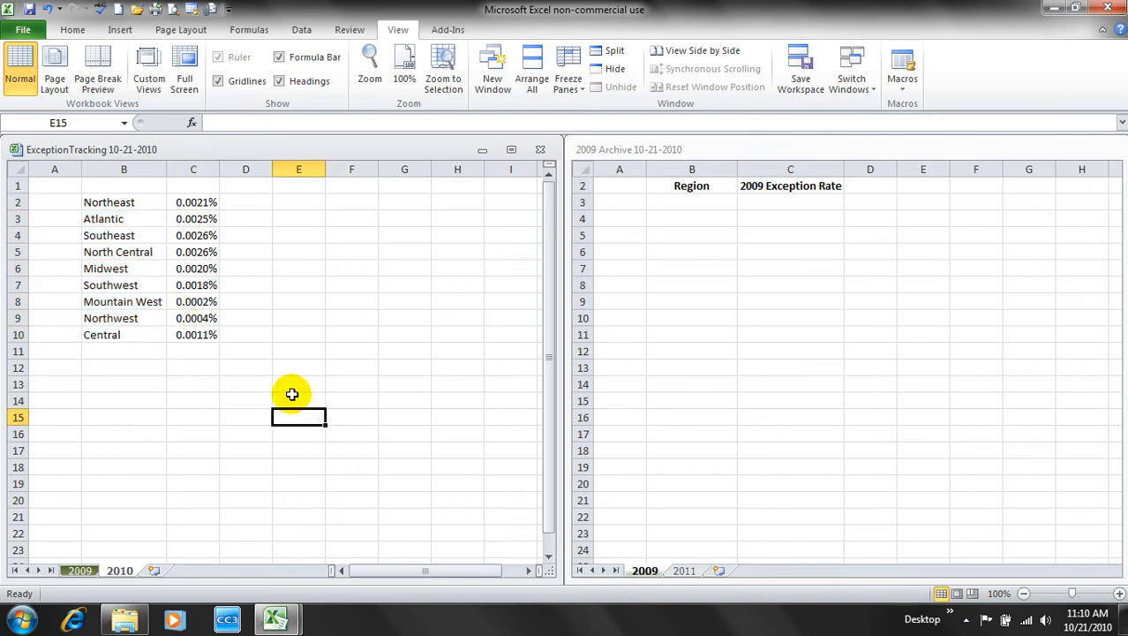
pyautogui.click(786, 185)
pyautogui.moveTo(789, 186); pyautogui.dragTo(710, 181)
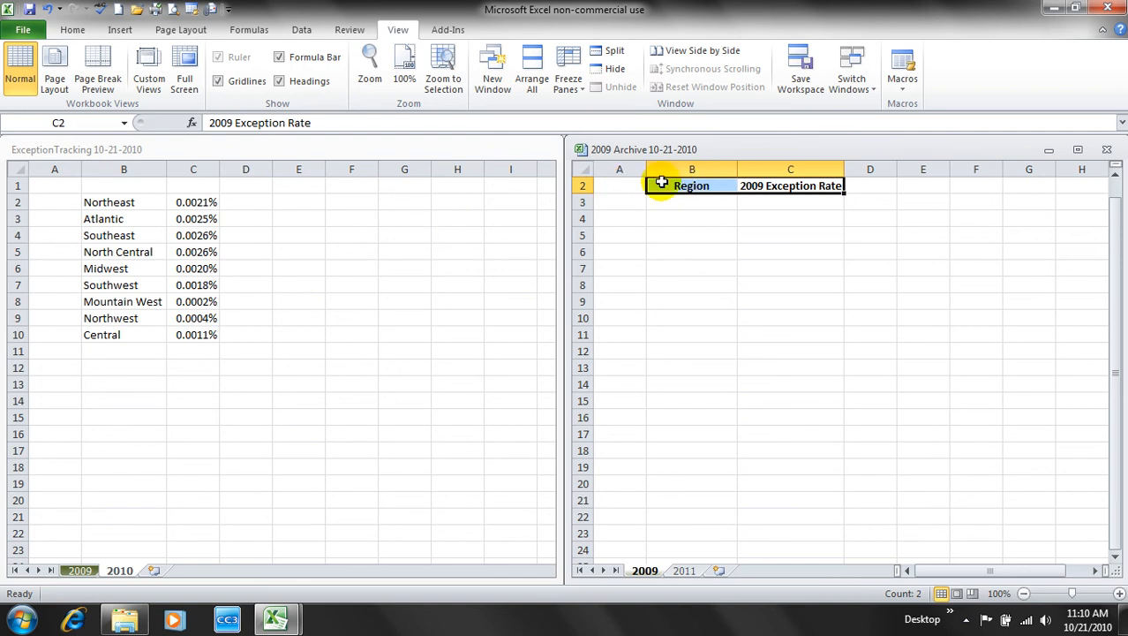
pyautogui.rightClick(689, 187)
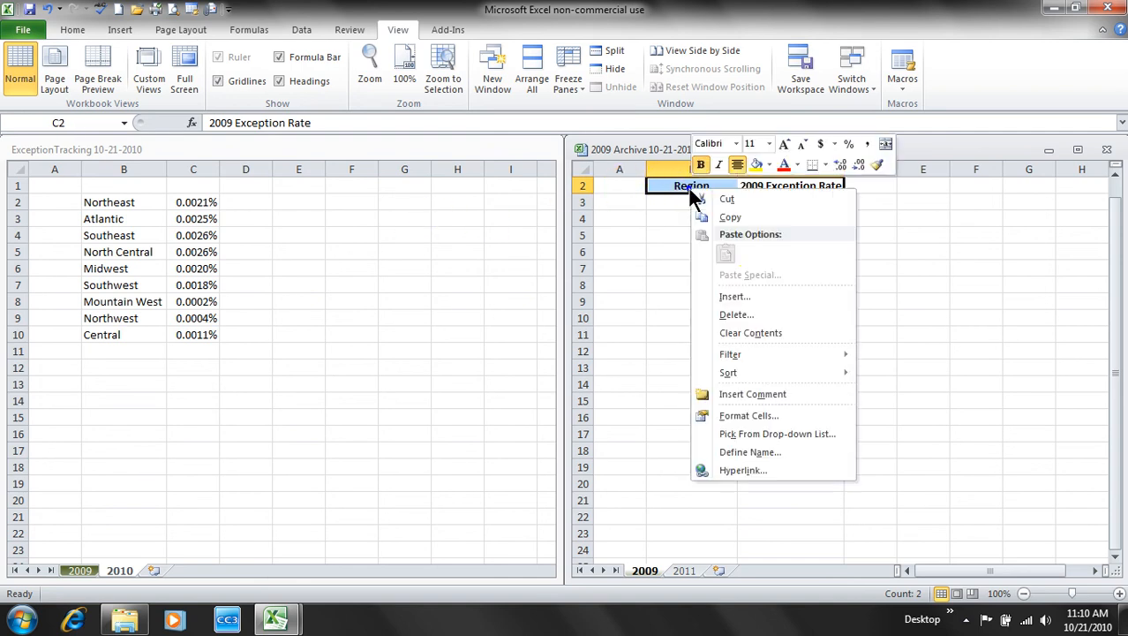
pyautogui.click(740, 219)
pyautogui.click(143, 181)
pyautogui.click(143, 180)
pyautogui.rightClick(142, 183)
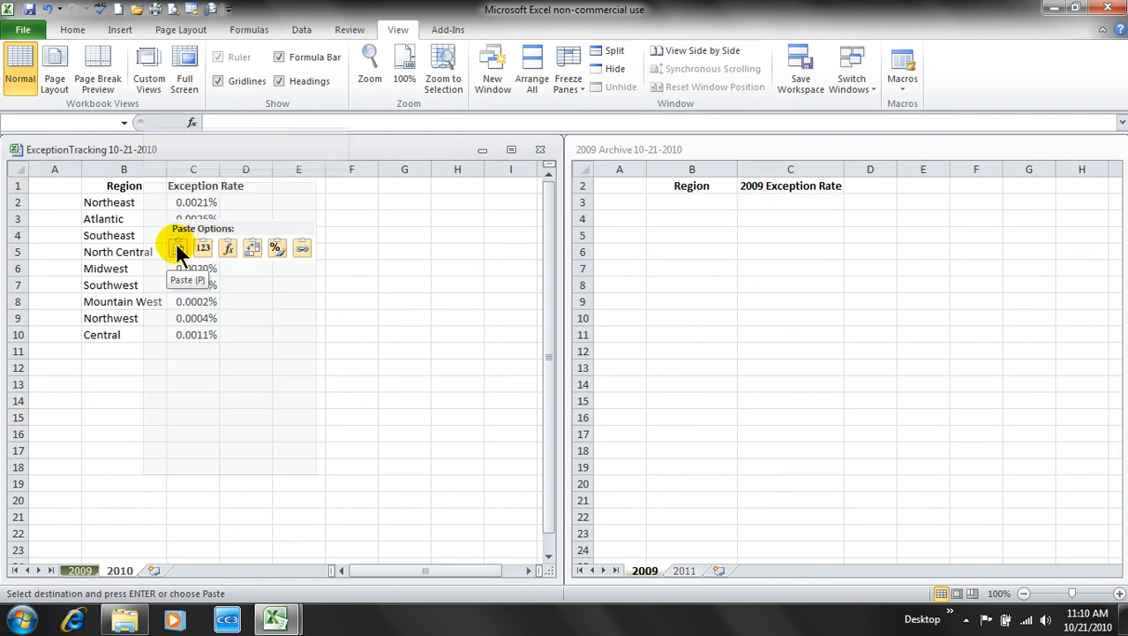
pyautogui.click(180, 248)
pyautogui.click(376, 350)
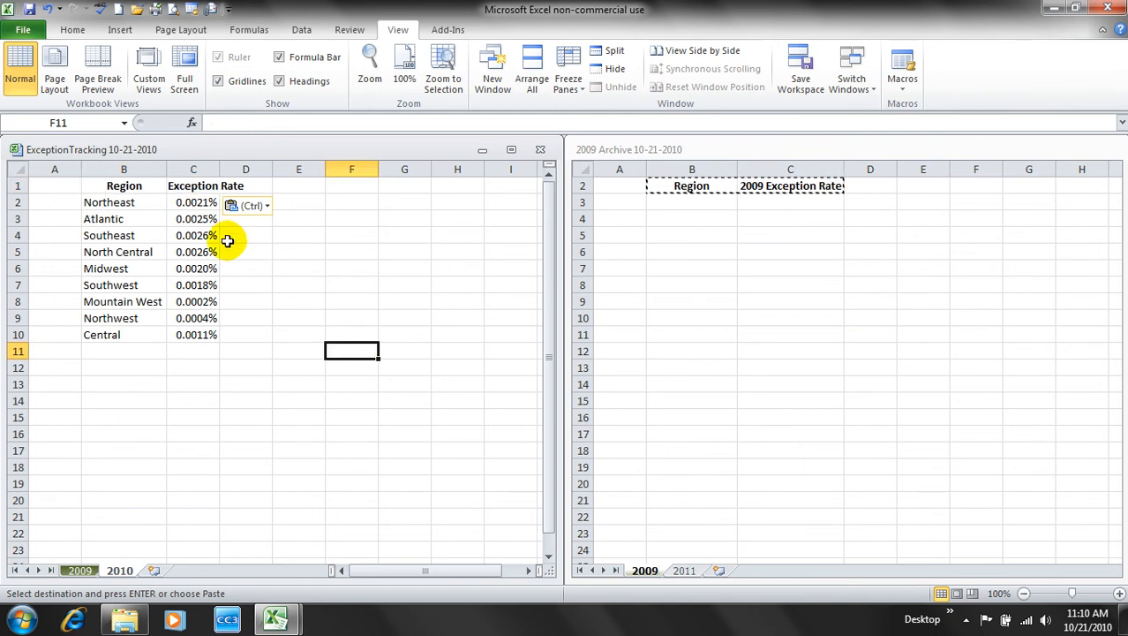
pyautogui.moveTo(127, 202); pyautogui.dragTo(181, 333)
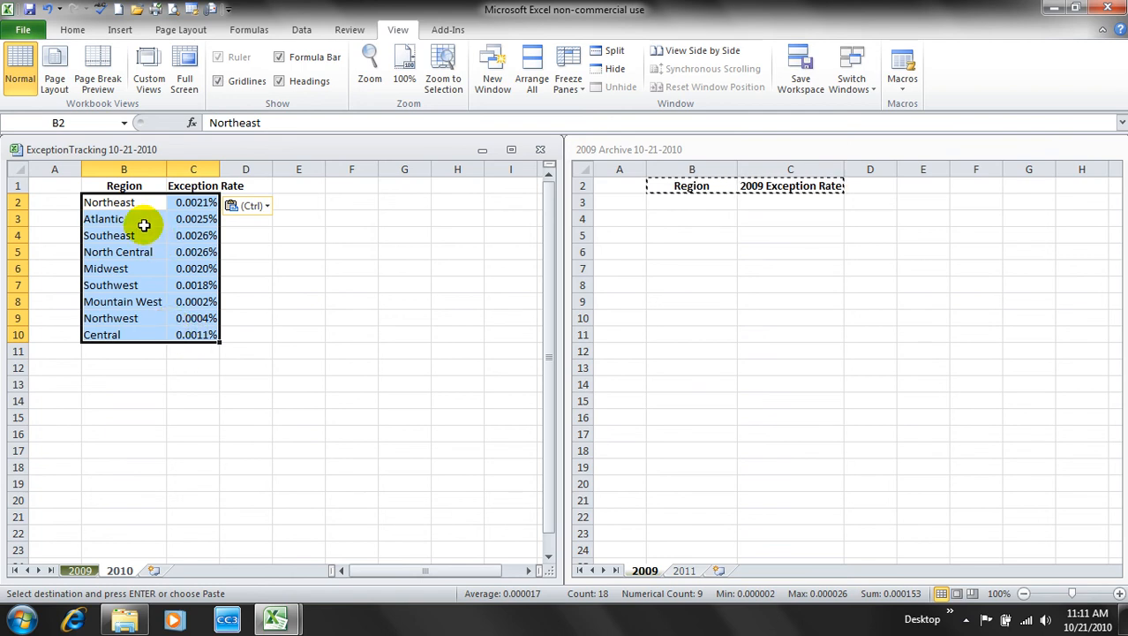
# - Copy the nine regions and rates from ExceptionTracking's 2010 table into B3:C11 of the archive's 2009 sheet
pyautogui.rightClick(144, 226)
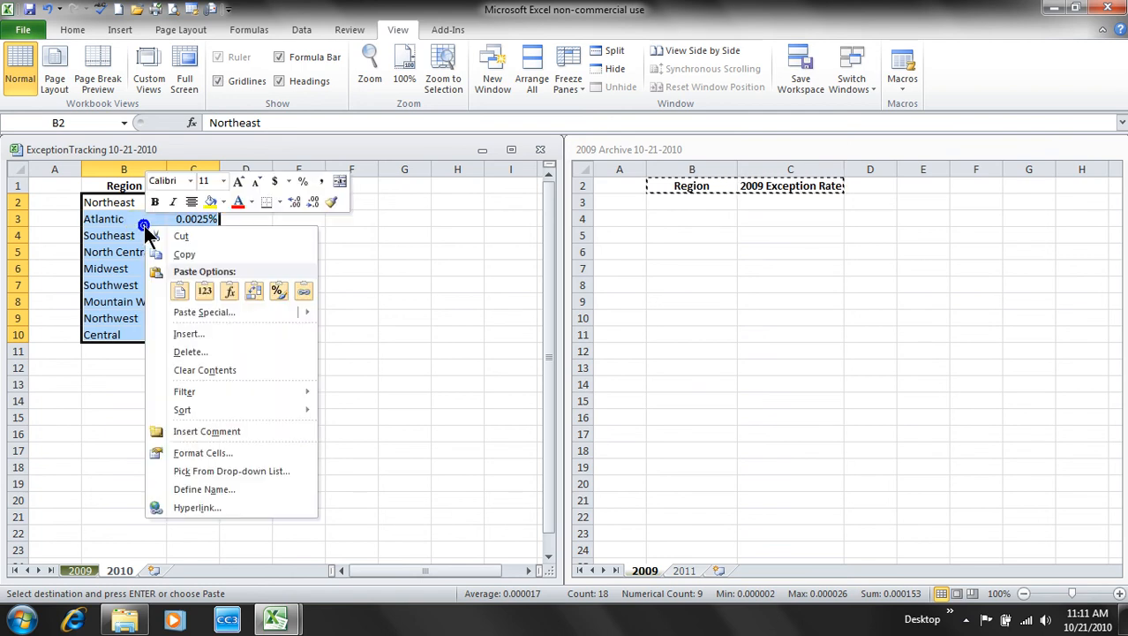
pyautogui.click(181, 251)
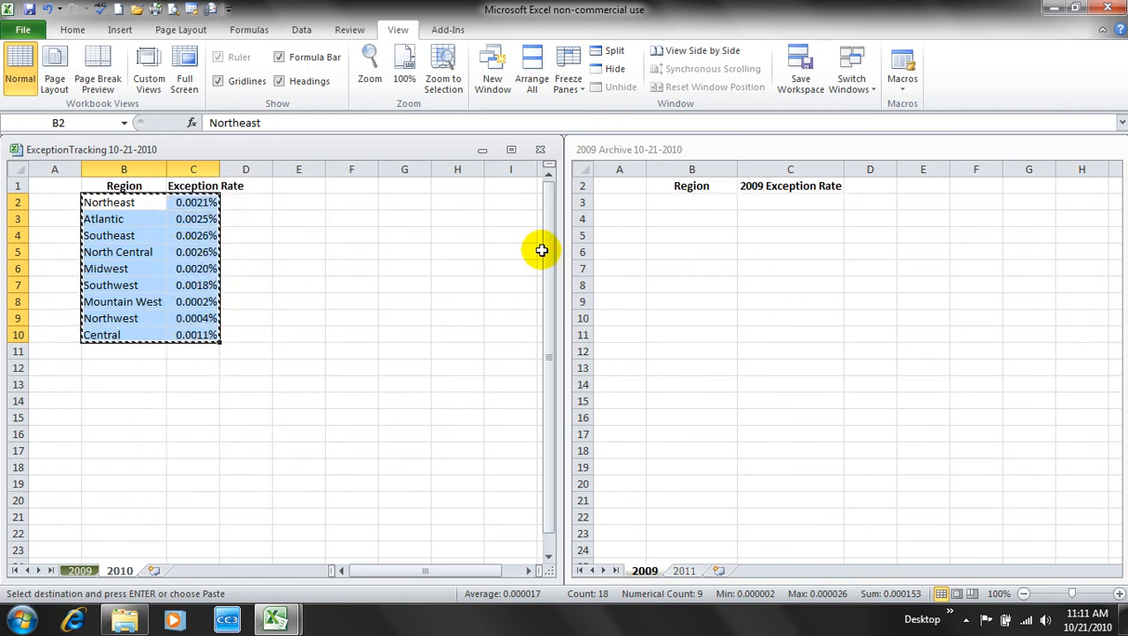
pyautogui.click(722, 204)
pyautogui.click(693, 202)
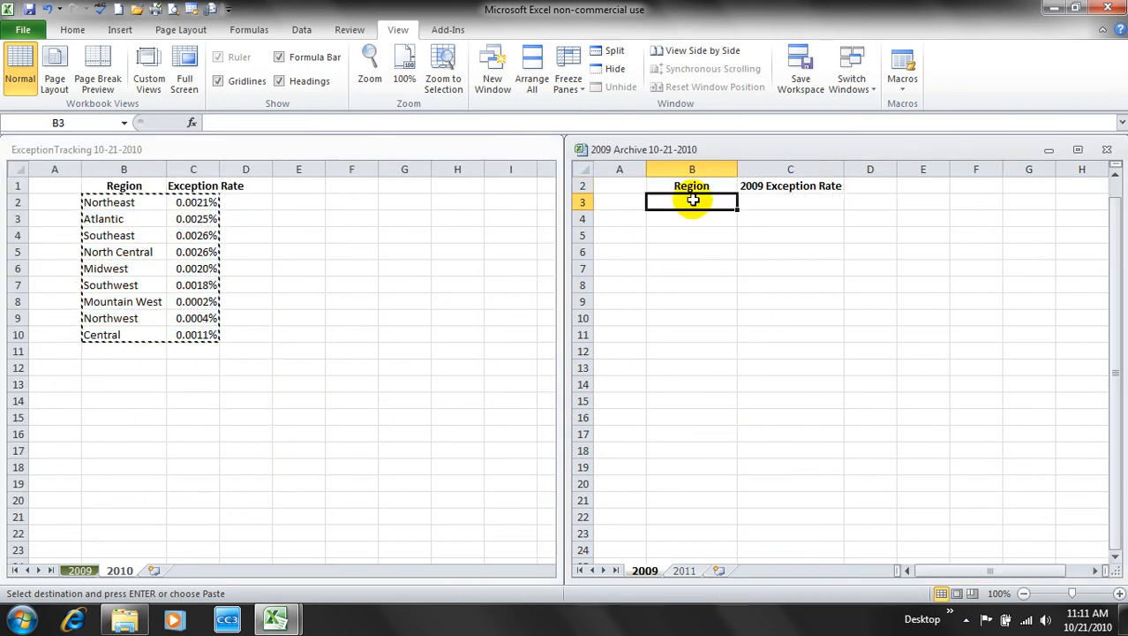
pyautogui.rightClick(694, 203)
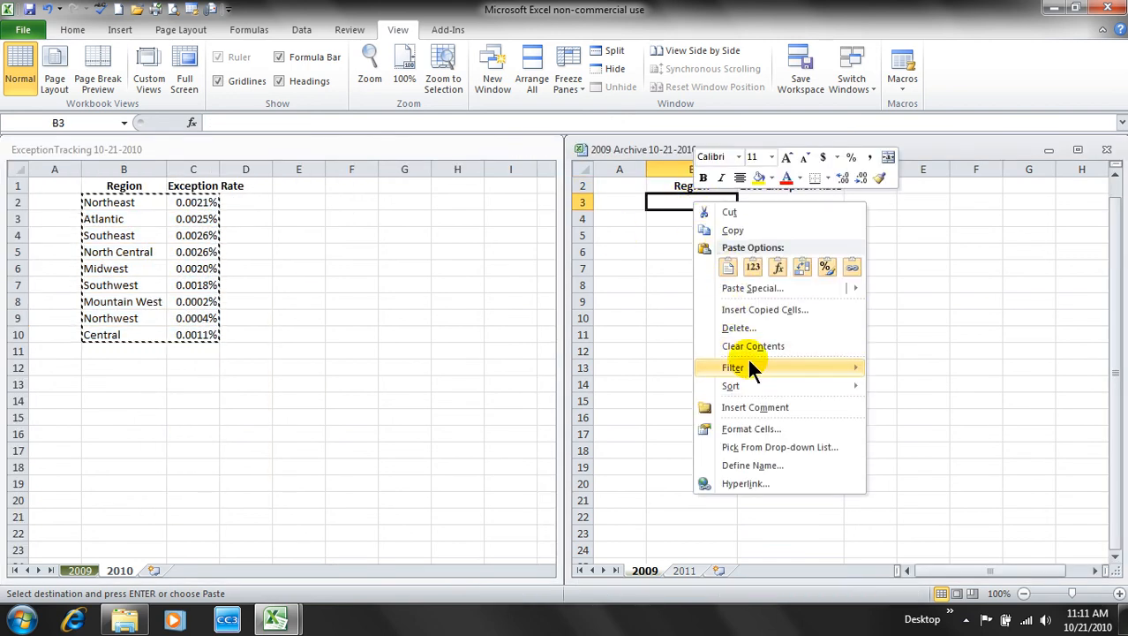
pyautogui.click(728, 266)
pyautogui.click(954, 302)
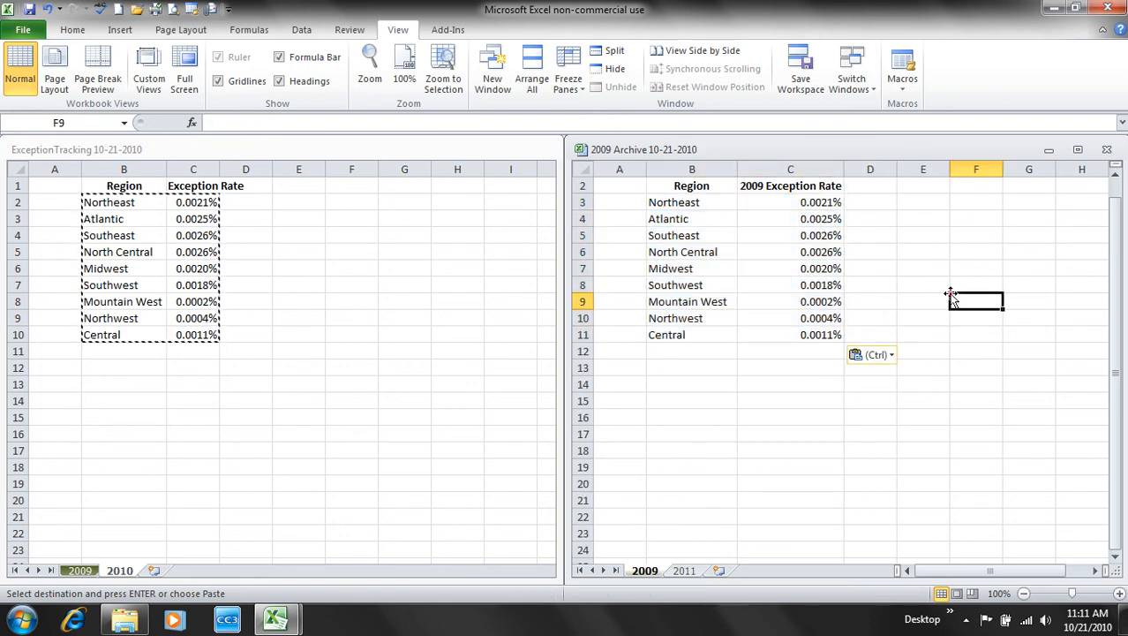
pyautogui.click(79, 570)
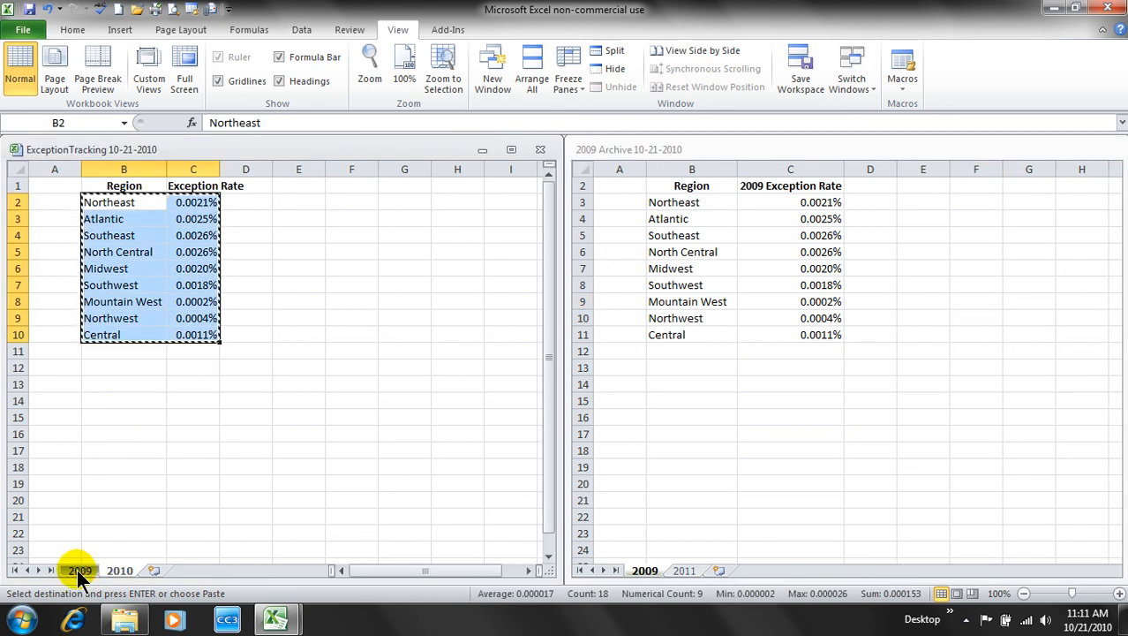
# - Show ExceptionTracking's 2009 sheet and the archive's empty 2011 sheet, and select the headed 2009 table
pyautogui.click(119, 570)
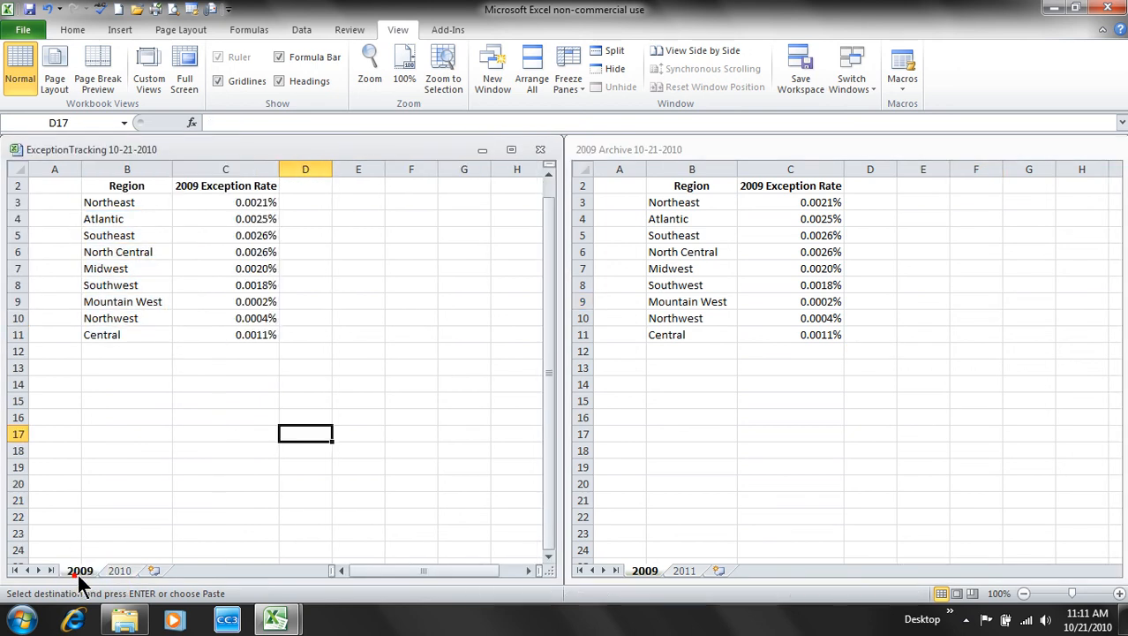
pyautogui.click(78, 571)
pyautogui.click(78, 571)
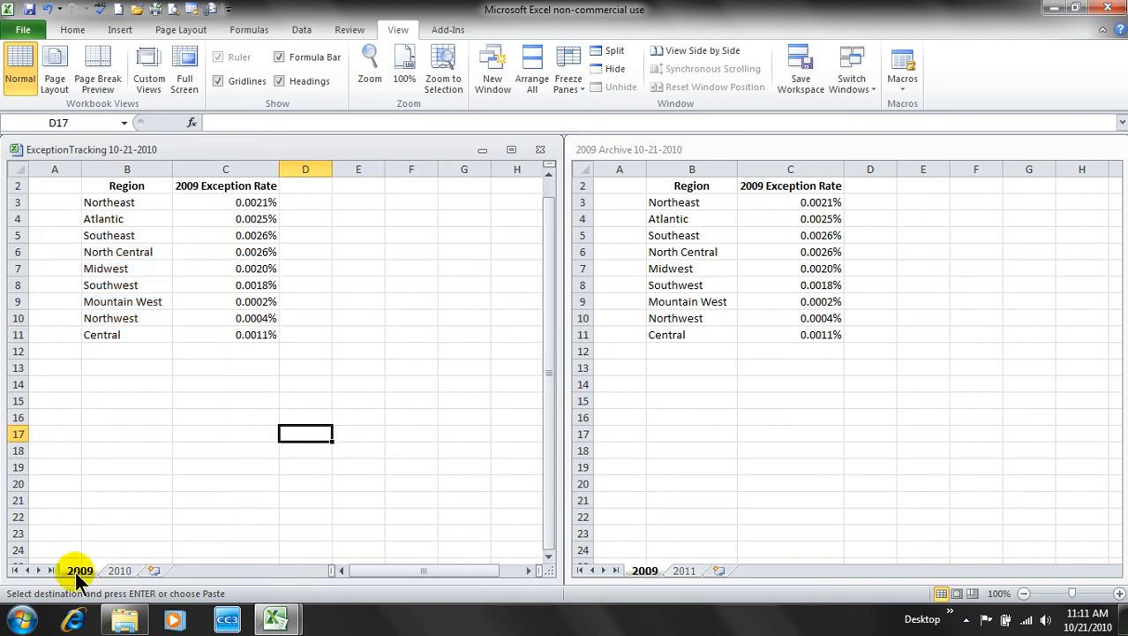
pyautogui.click(648, 570)
pyautogui.click(681, 572)
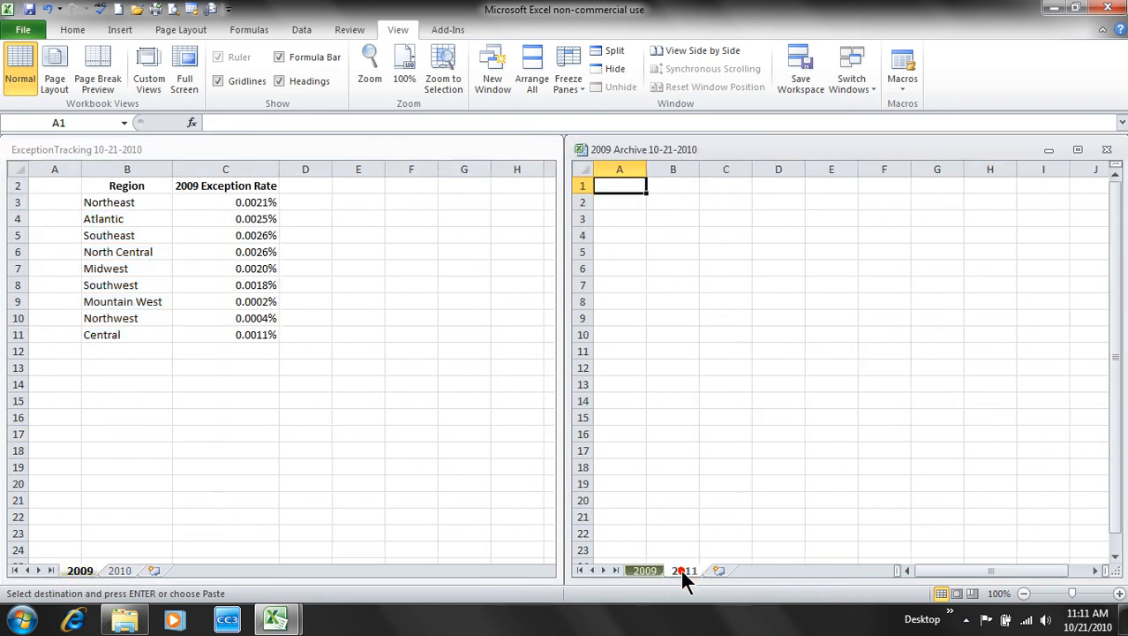
pyautogui.click(95, 184)
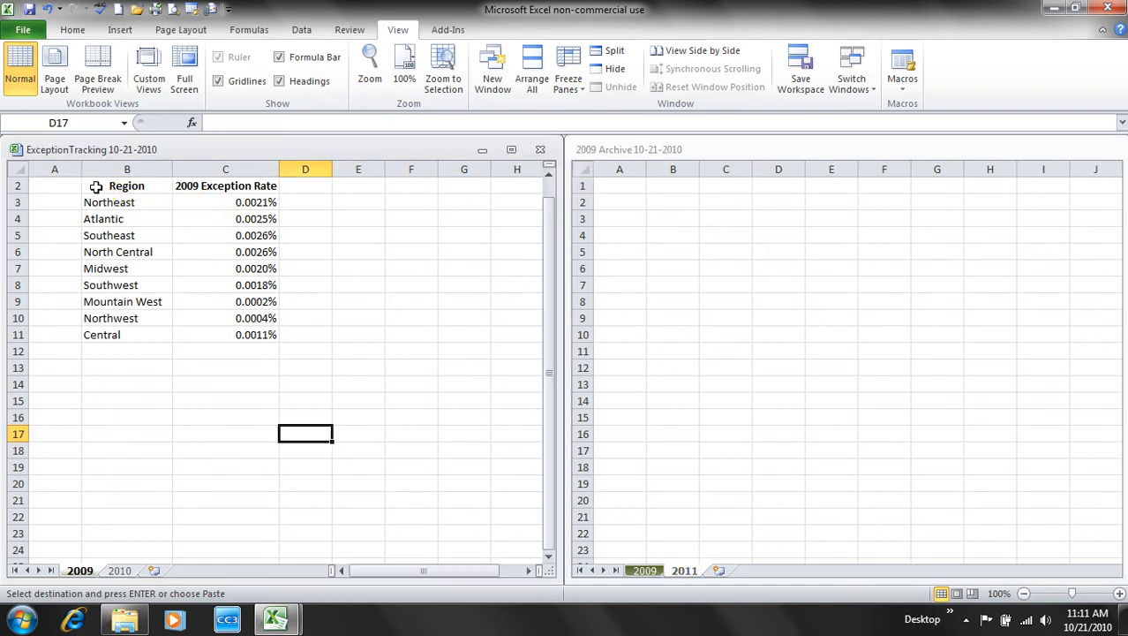
pyautogui.moveTo(96, 184); pyautogui.dragTo(263, 334)
# - Paste the headed nine-region 2009 exception-rate table into A1:B10 of the archive's 2011 sheet
pyautogui.rightClick(226, 249)
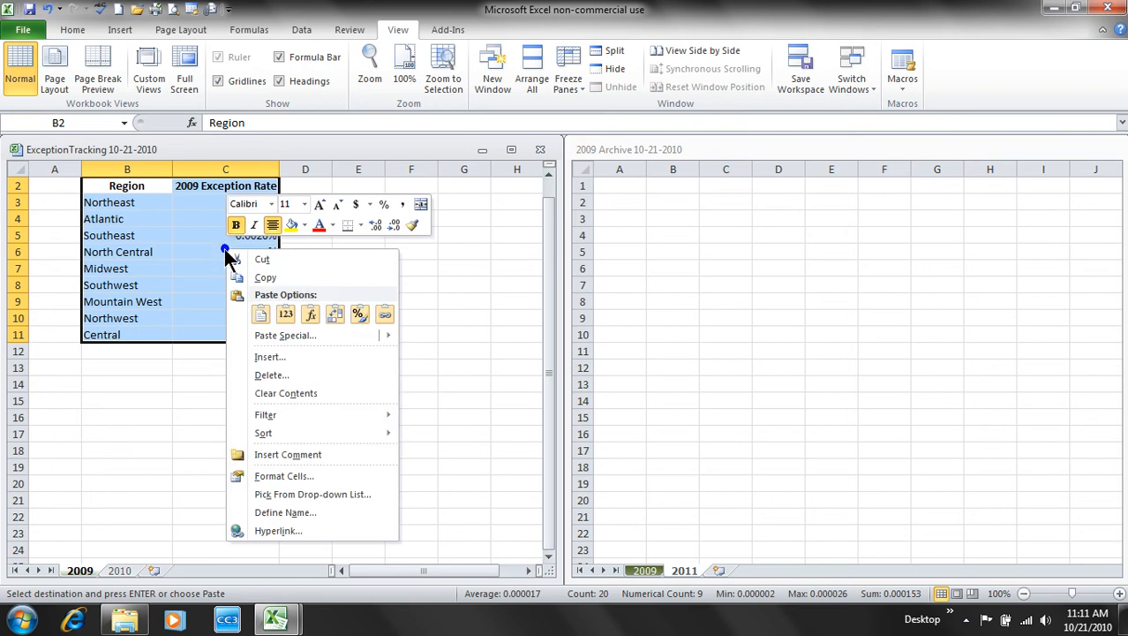
pyautogui.press('Escape')
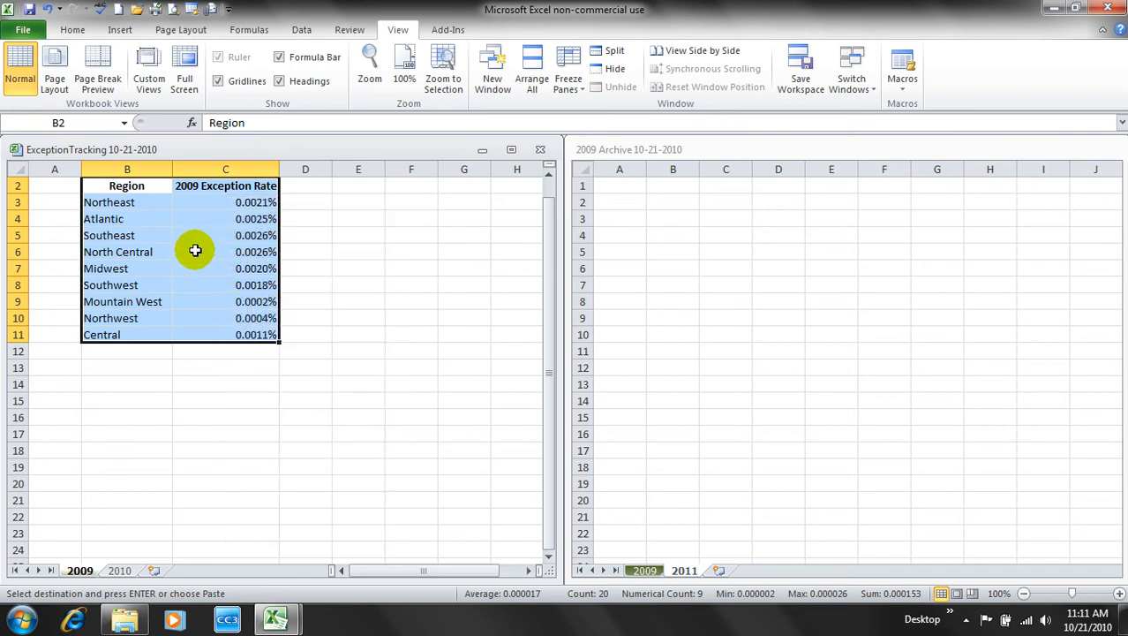
pyautogui.click(73, 30)
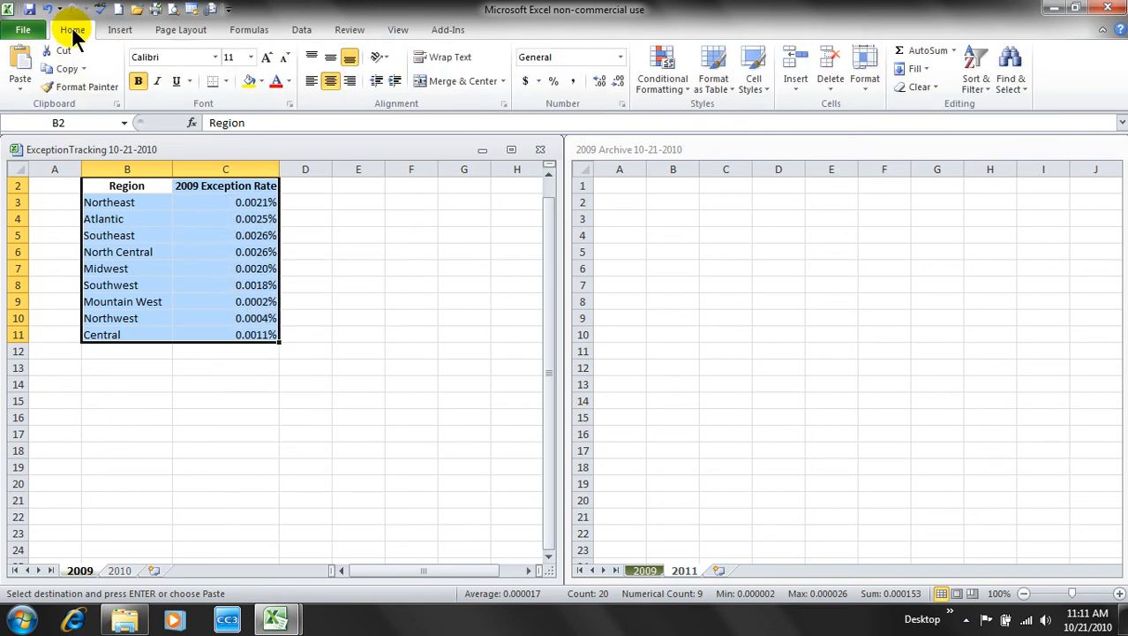
pyautogui.click(64, 69)
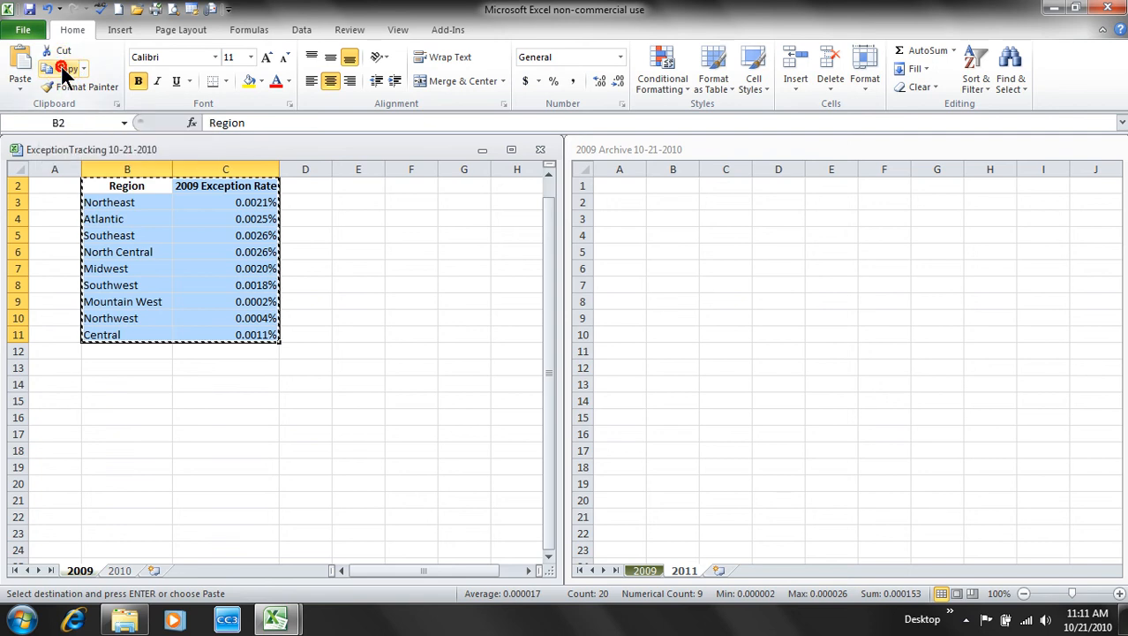
pyautogui.click(620, 187)
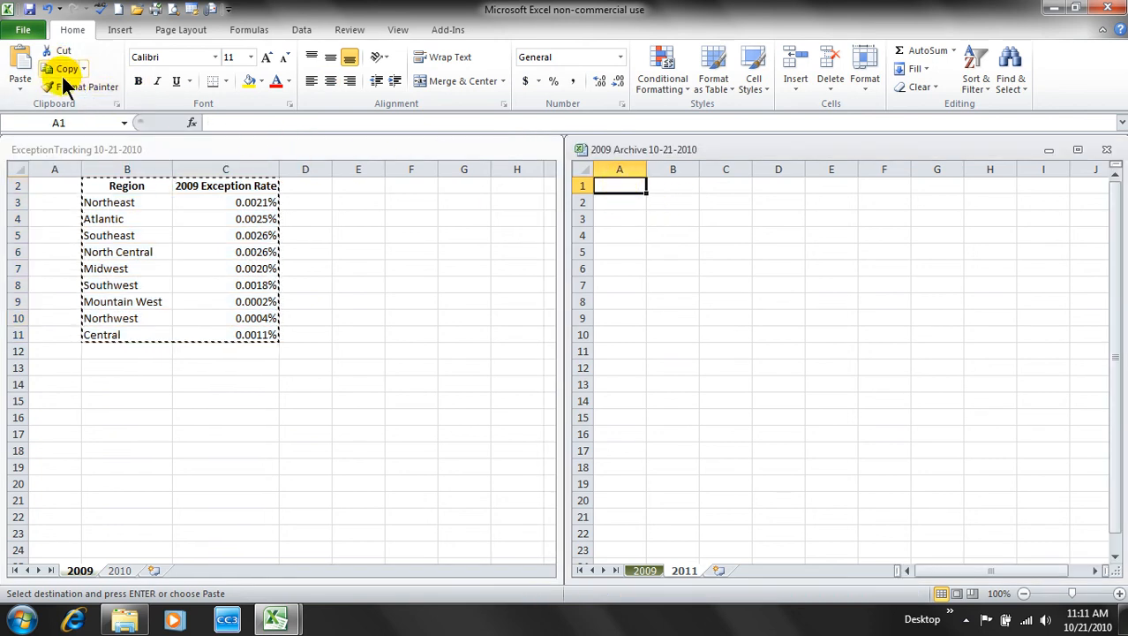
pyautogui.click(19, 64)
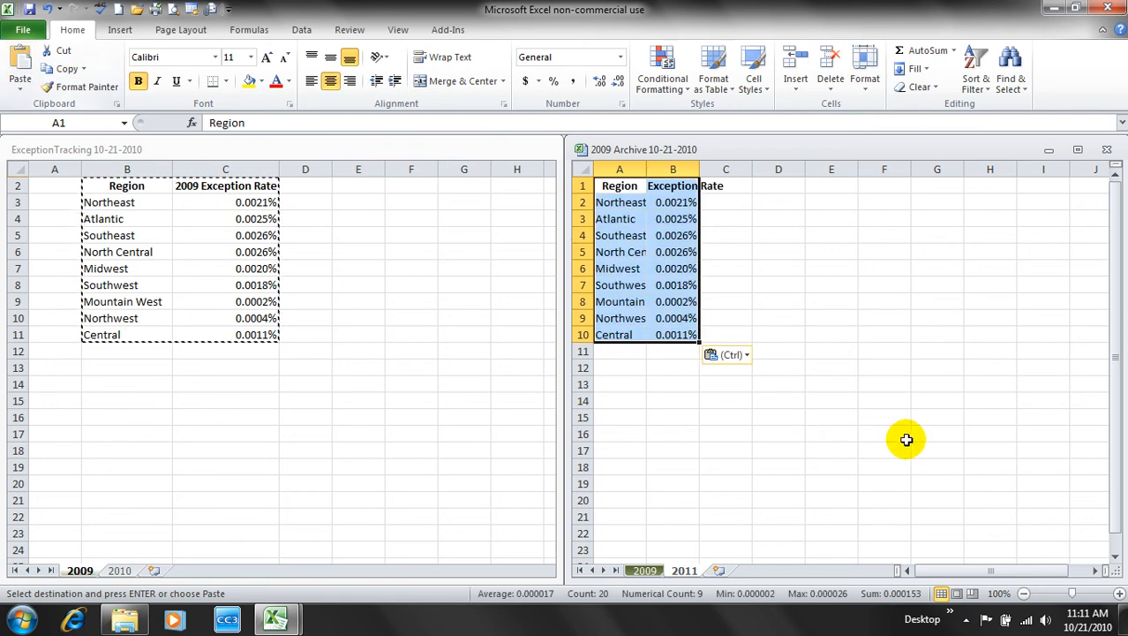
pyautogui.click(833, 400)
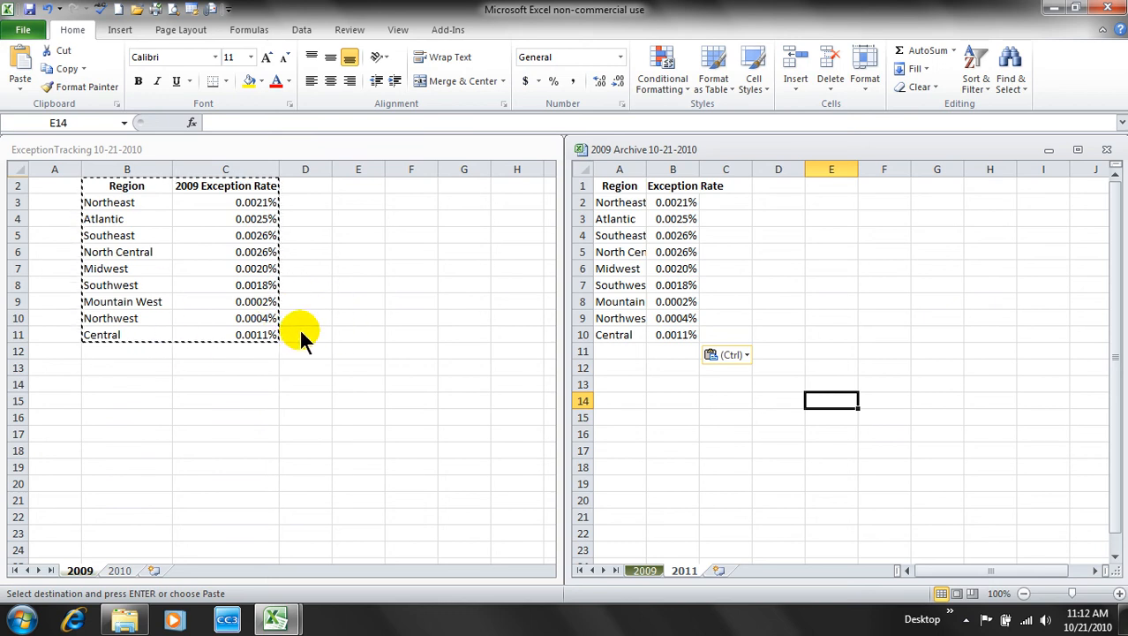
pyautogui.press('Escape')
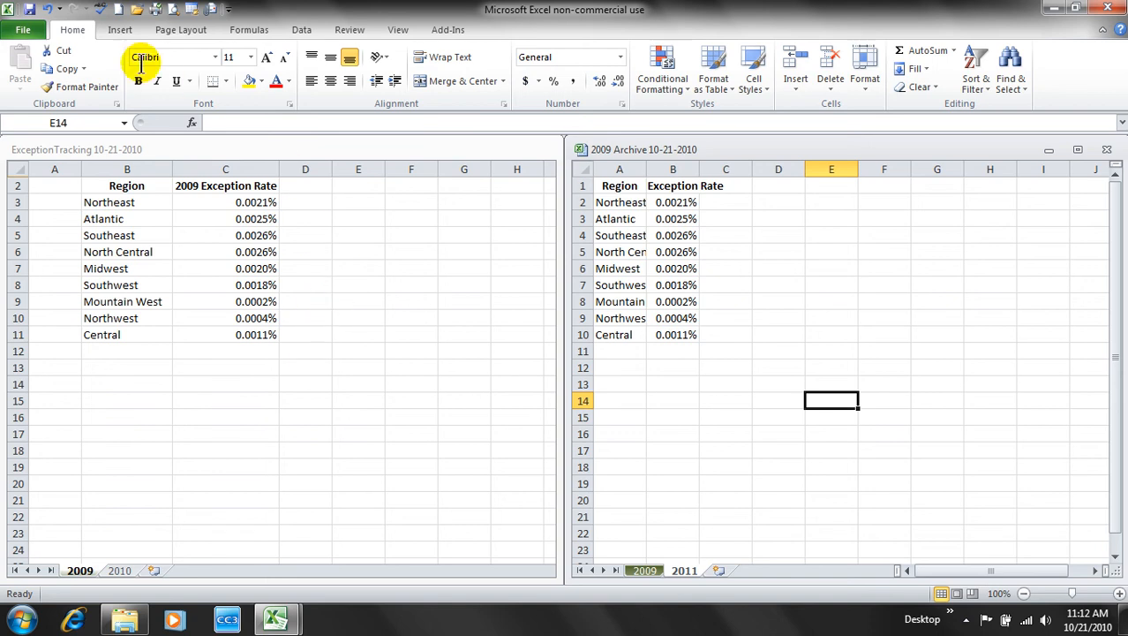
# - Close the 2009 Archive workbook, saving its changes
pyautogui.click(24, 29)
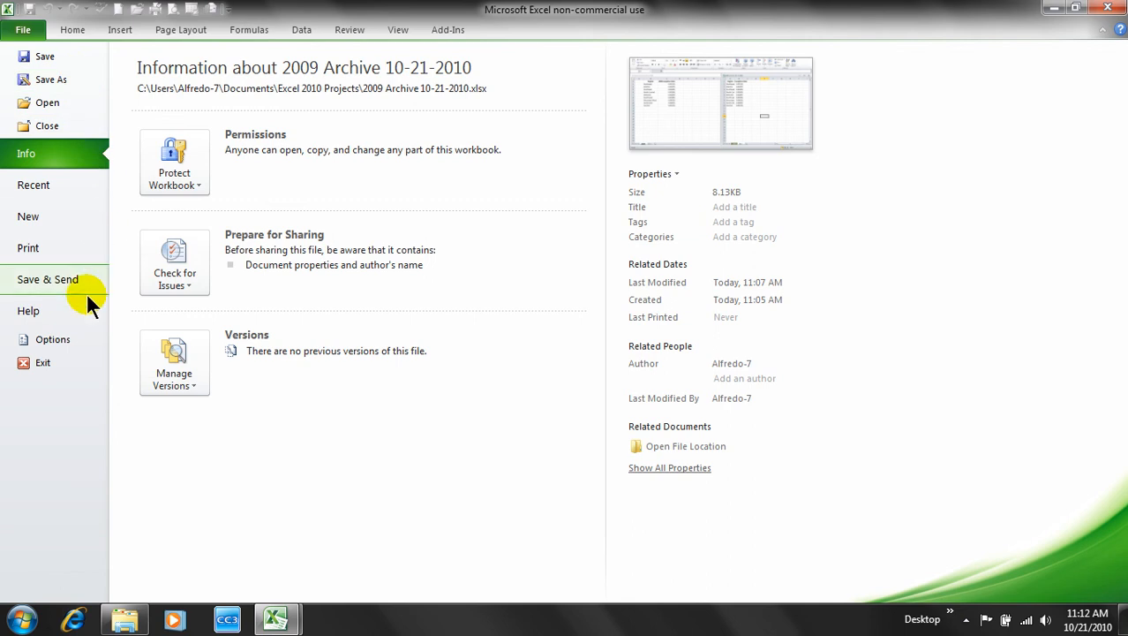
pyautogui.click(74, 120)
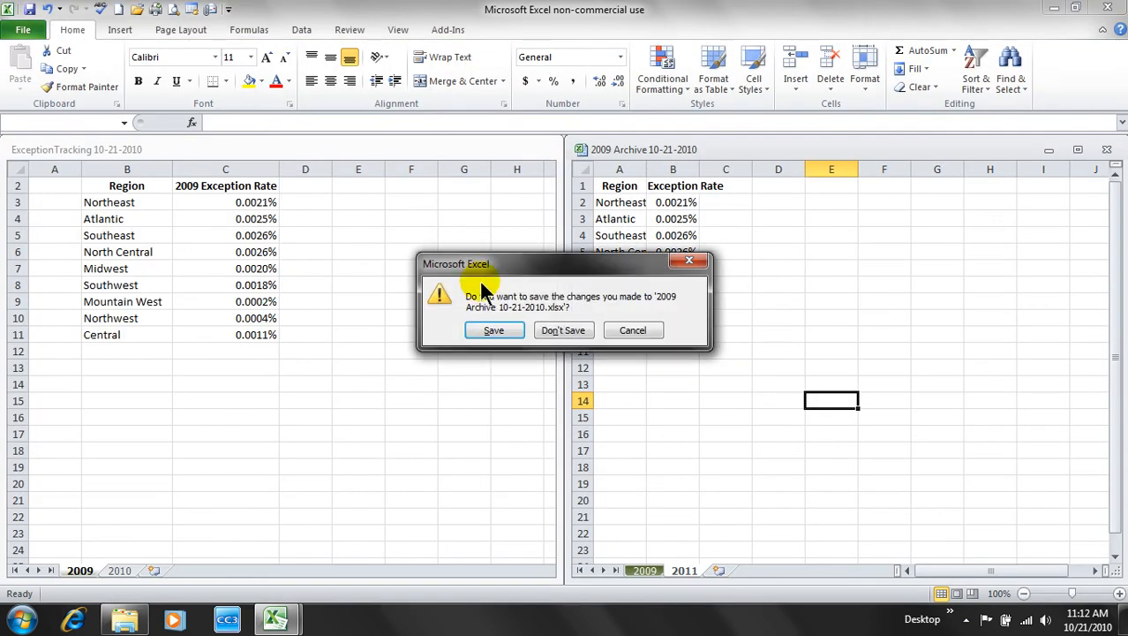
pyautogui.click(499, 325)
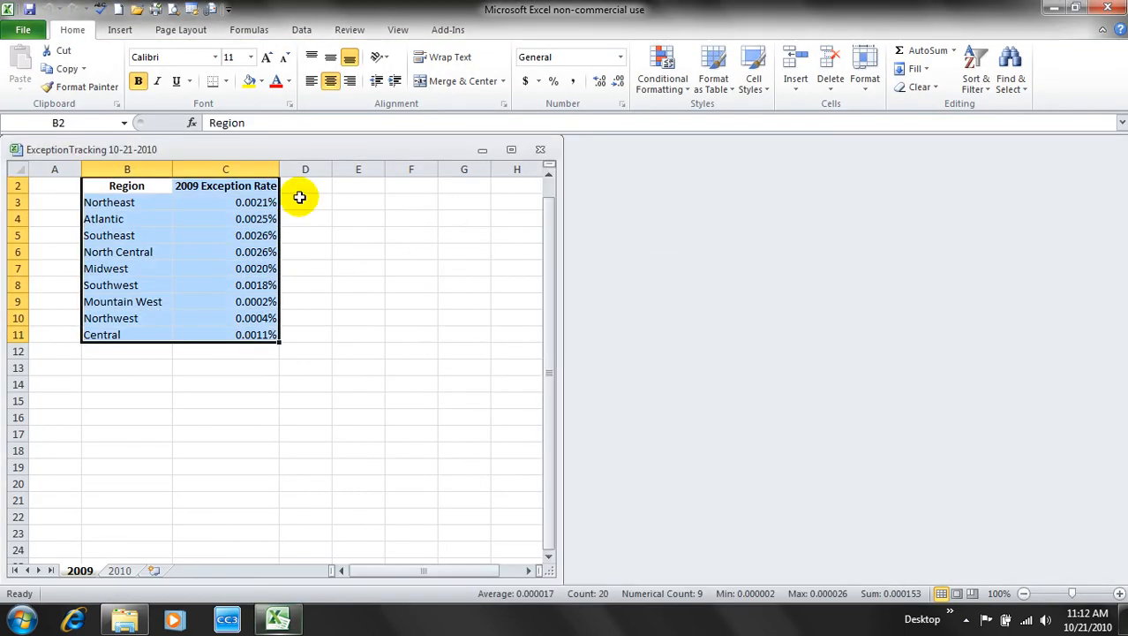
# - Close the ExceptionTracking workbook, saving its changes
pyautogui.click(25, 32)
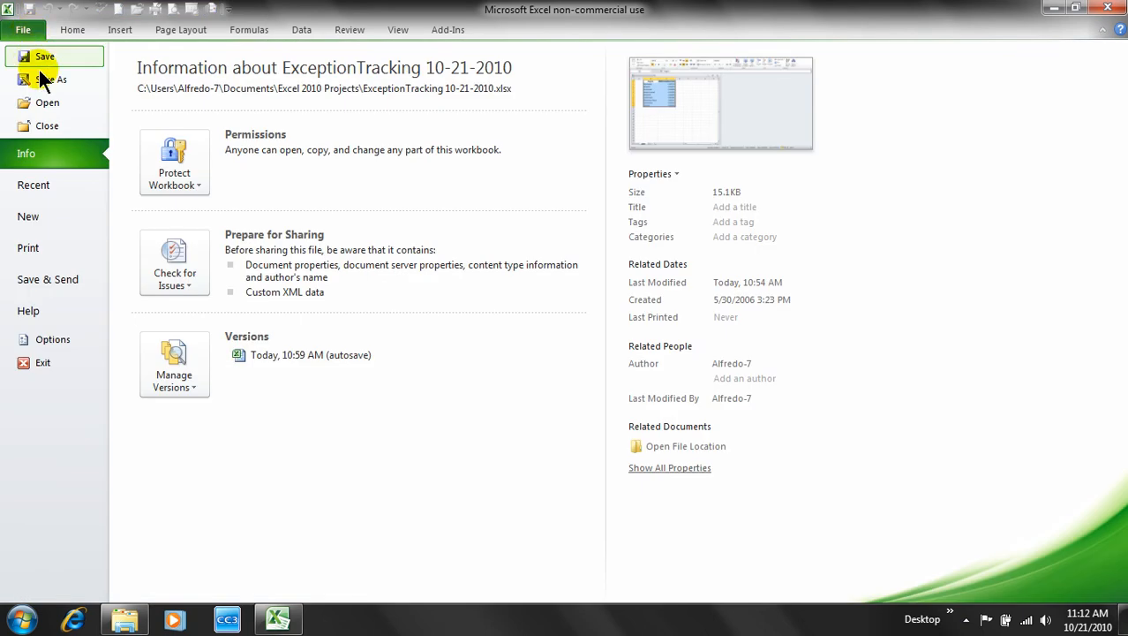
pyautogui.click(61, 125)
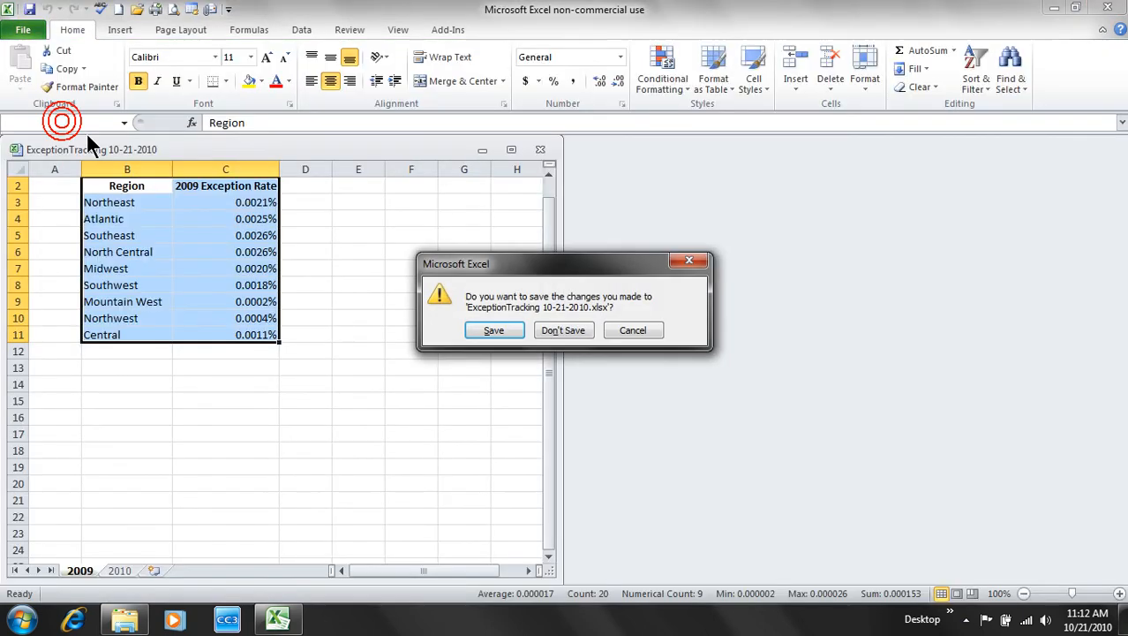
pyautogui.click(497, 327)
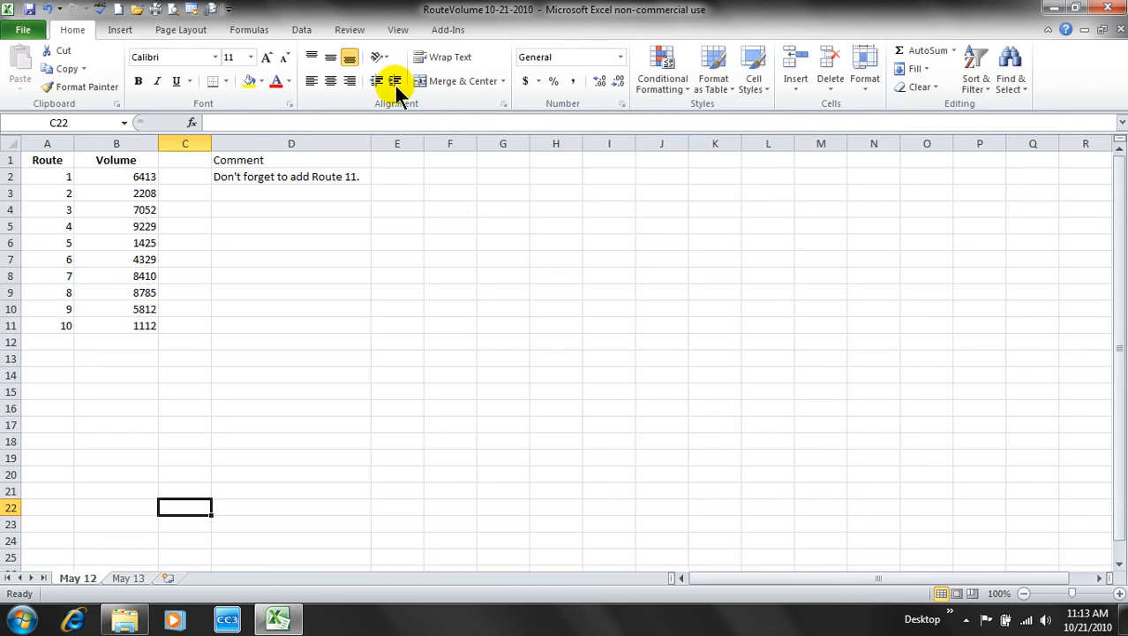
pyautogui.click(331, 342)
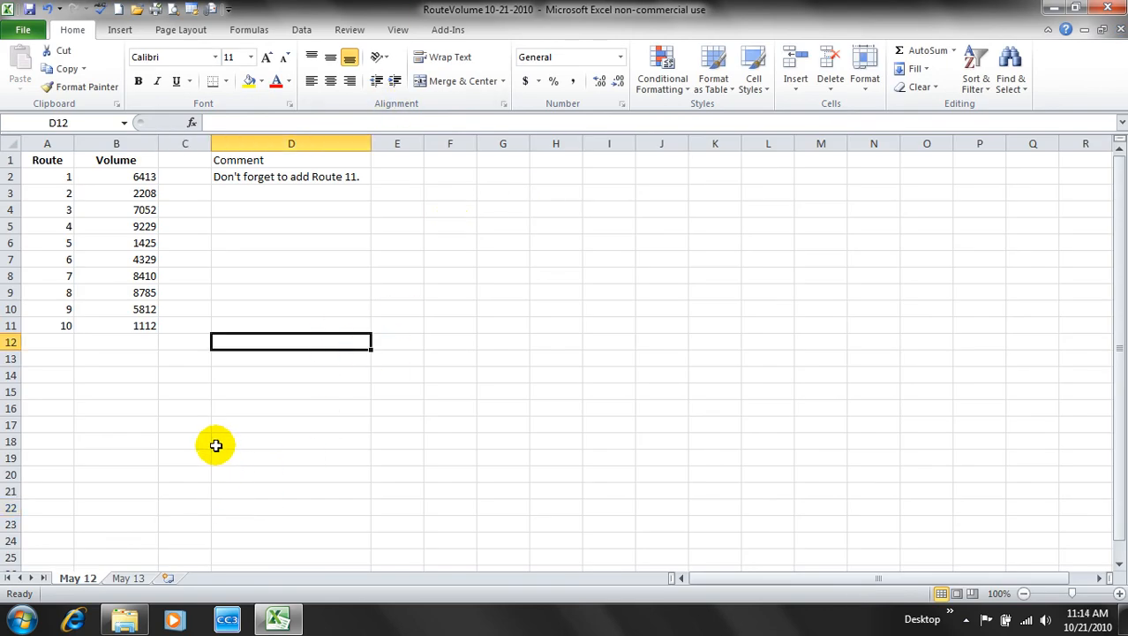
pyautogui.click(190, 407)
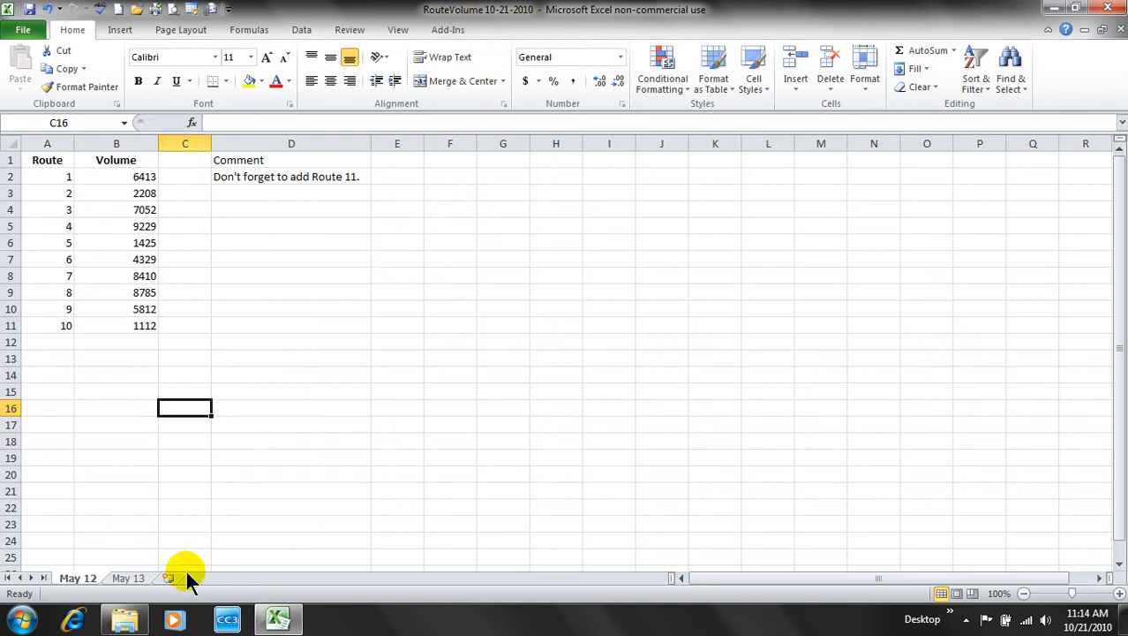
pyautogui.click(80, 578)
pyautogui.click(137, 581)
pyautogui.click(76, 582)
pyautogui.click(135, 581)
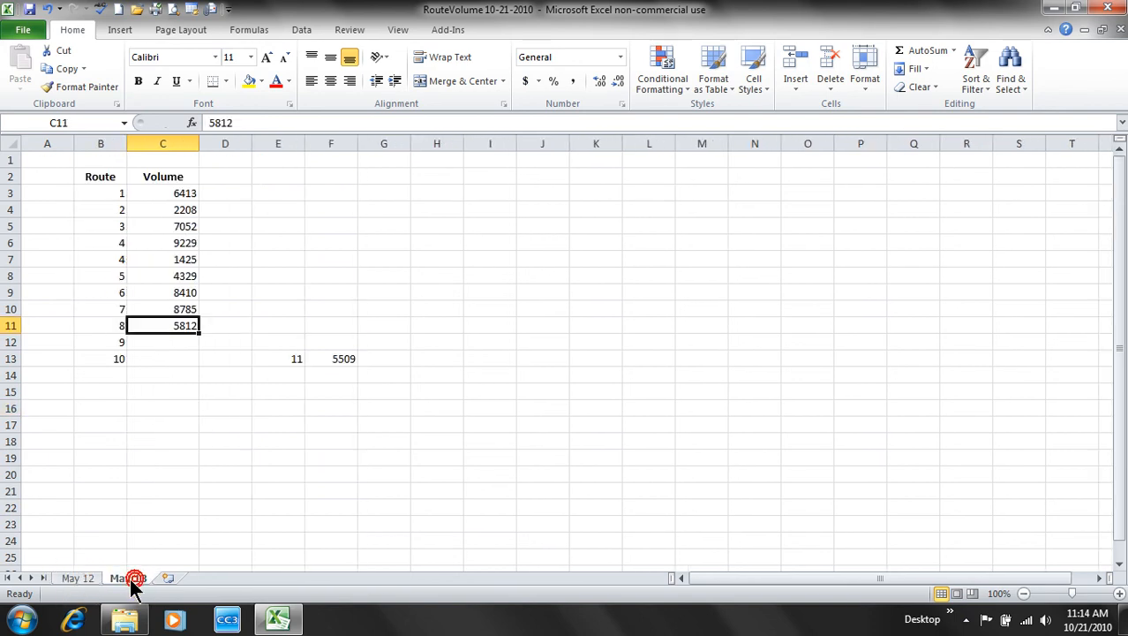
pyautogui.click(80, 579)
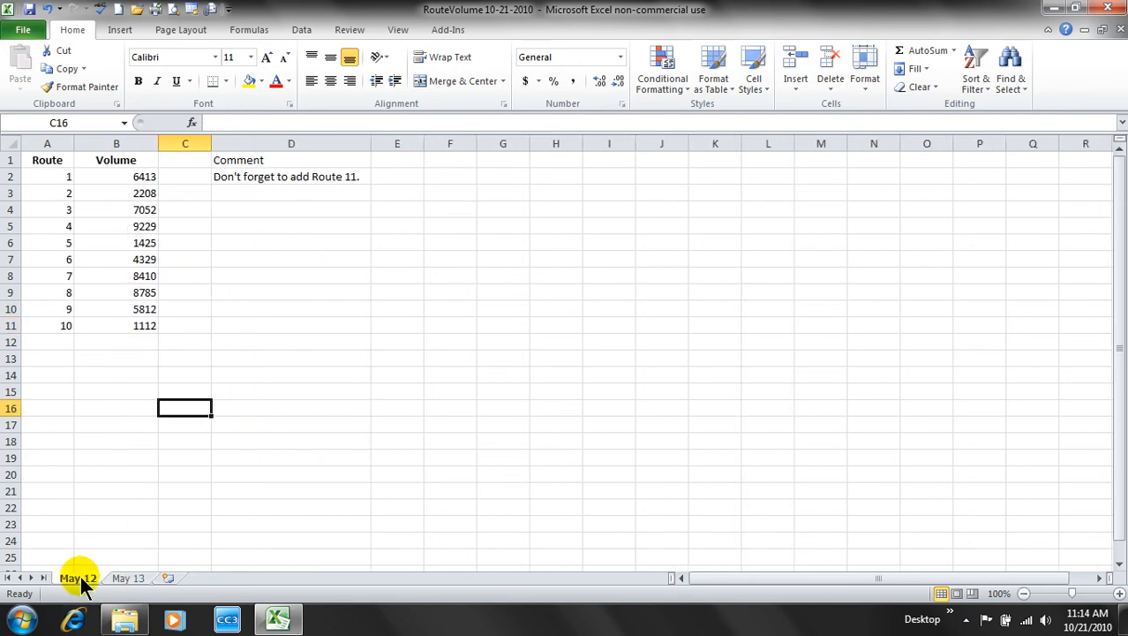
pyautogui.click(129, 579)
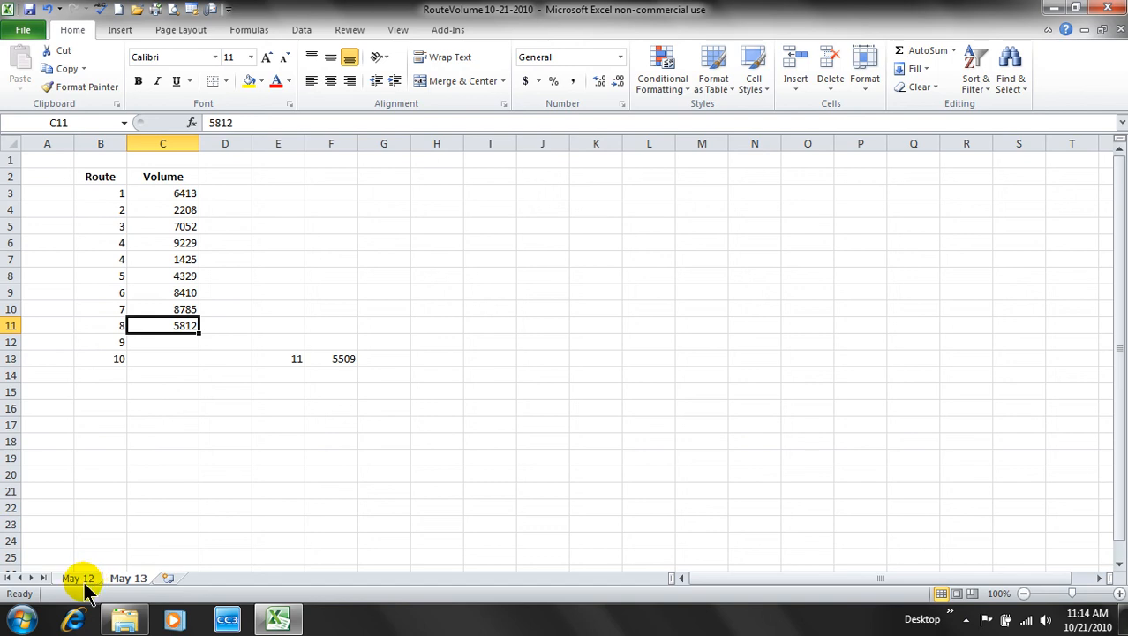
pyautogui.click(83, 583)
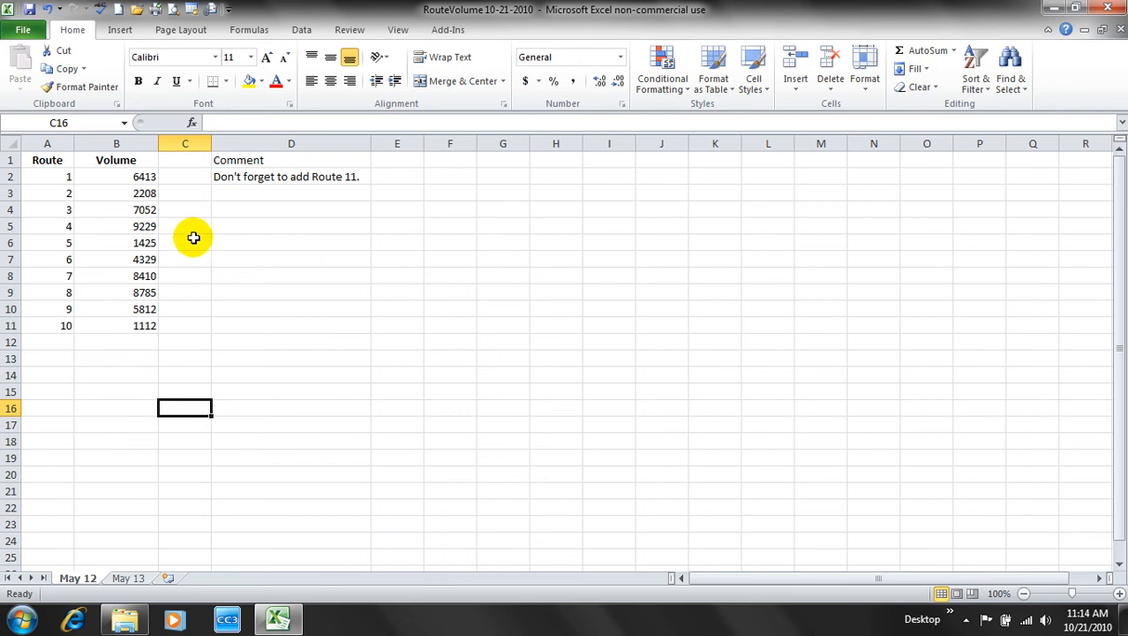
pyautogui.click(41, 161)
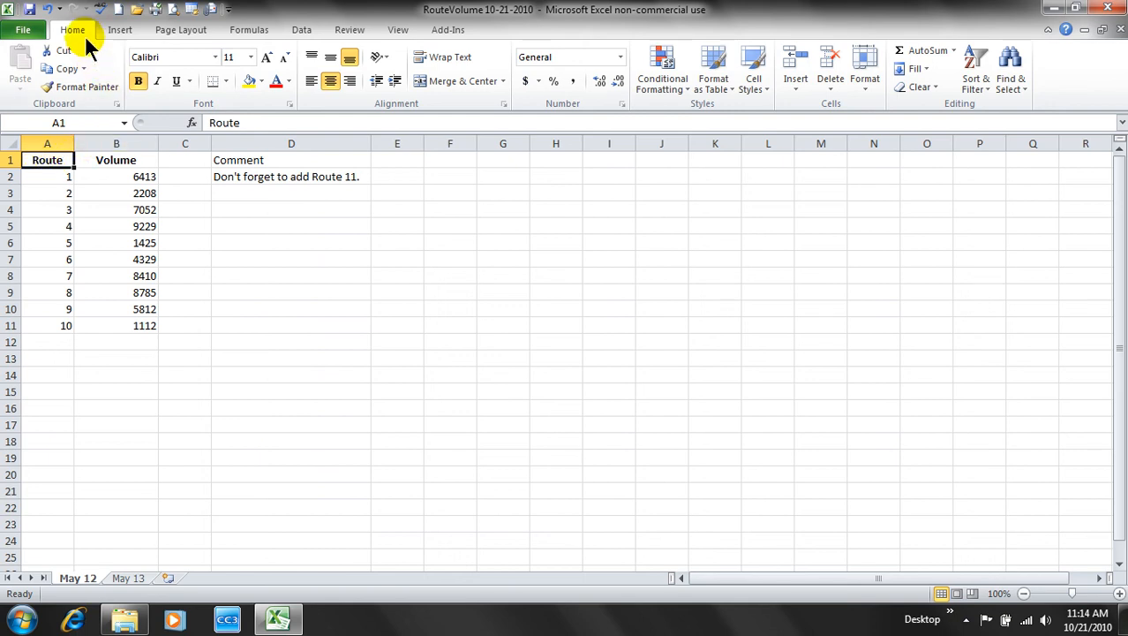
# - Insert a sheet column at A1 ahead of Route, then a sheet row above the route table headings
pyautogui.click(800, 92)
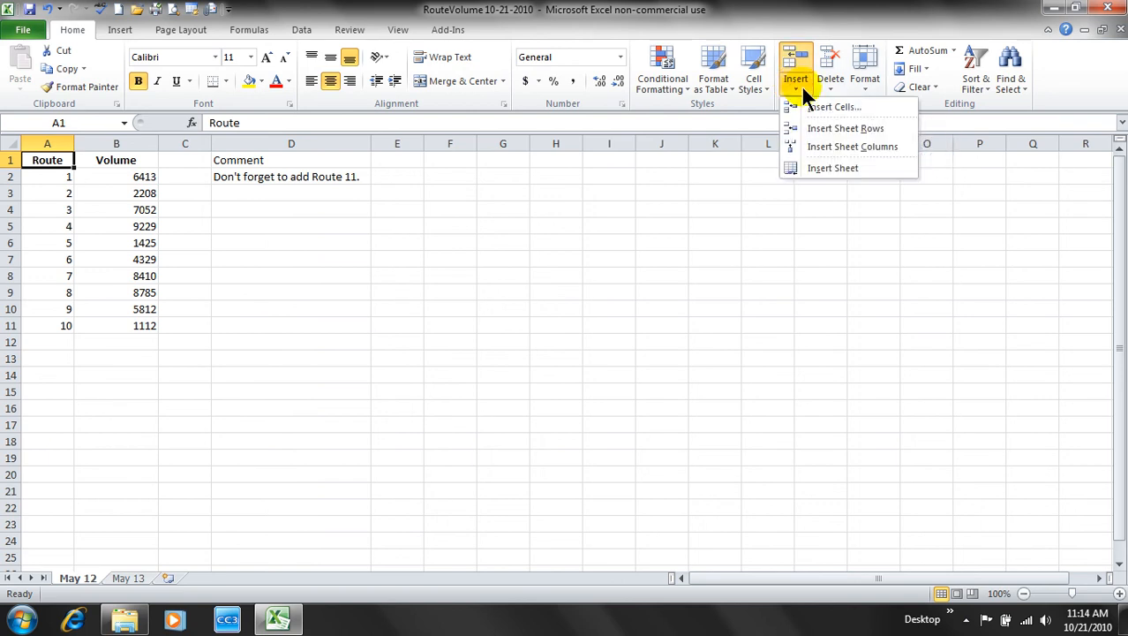
pyautogui.click(859, 147)
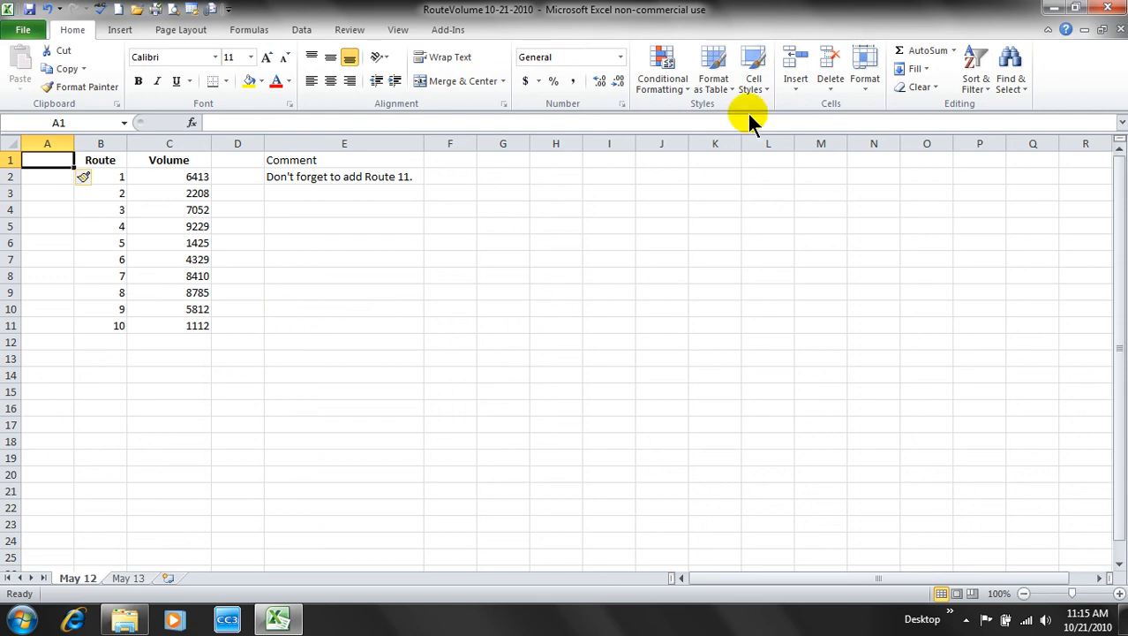
pyautogui.click(798, 90)
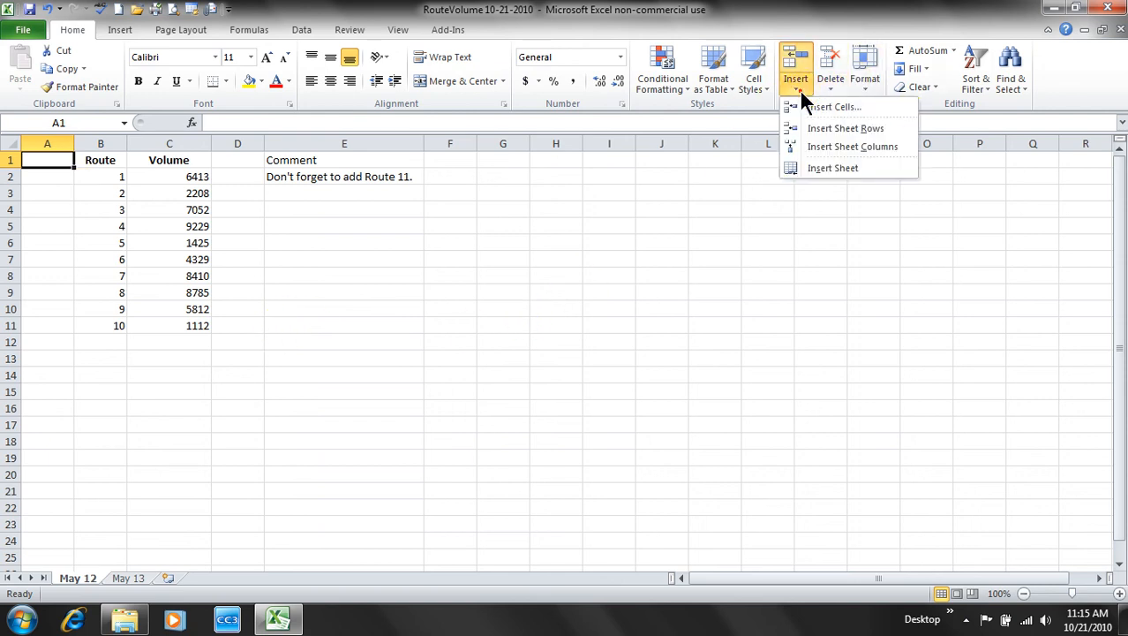
pyautogui.click(881, 133)
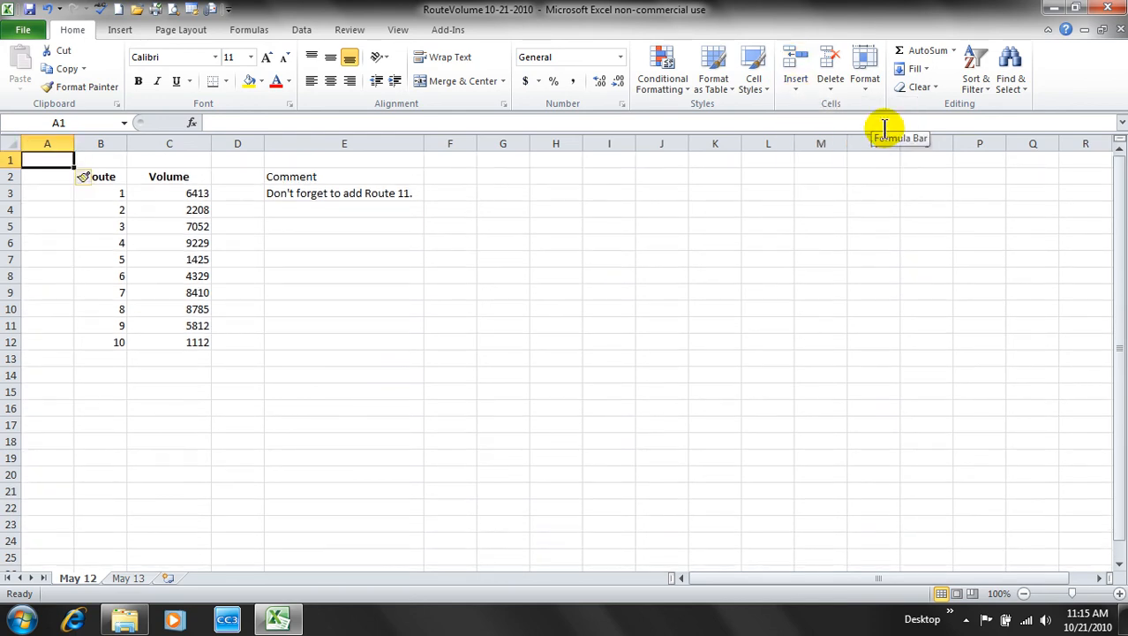
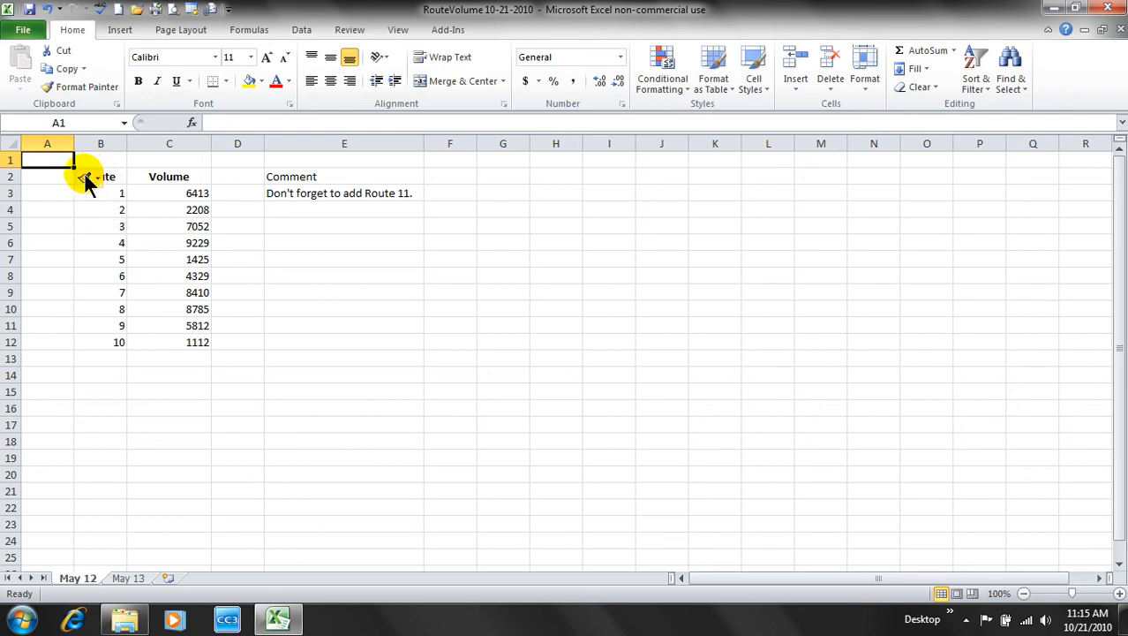
# - Clear formatting from the inserted cells and compare the headers with unformatted cell A1
pyautogui.click(92, 179)
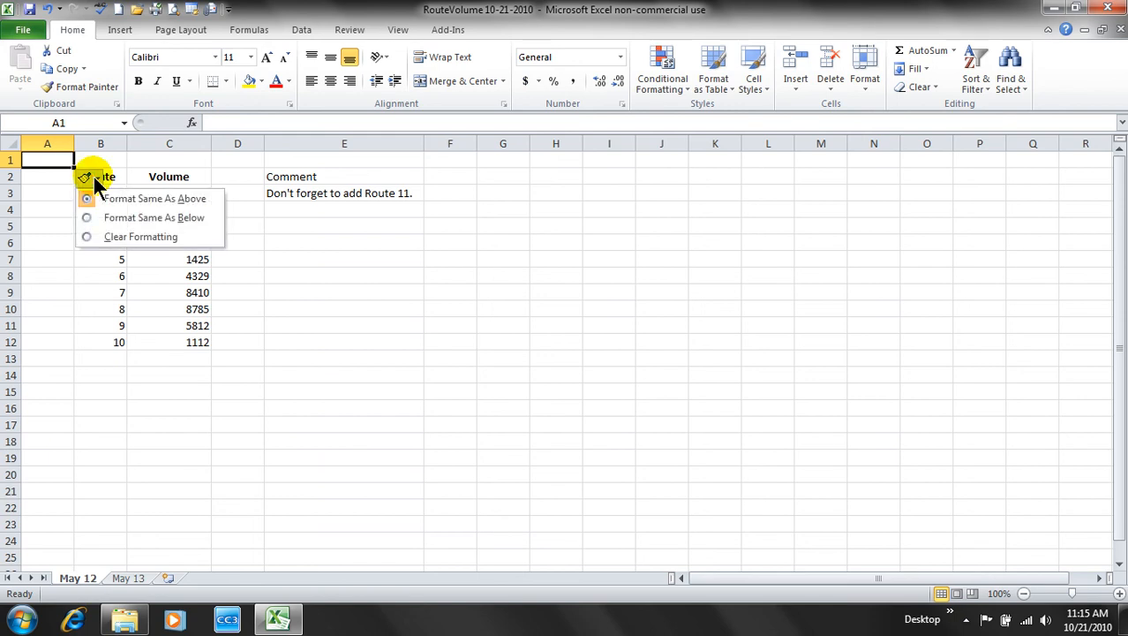
pyautogui.click(122, 238)
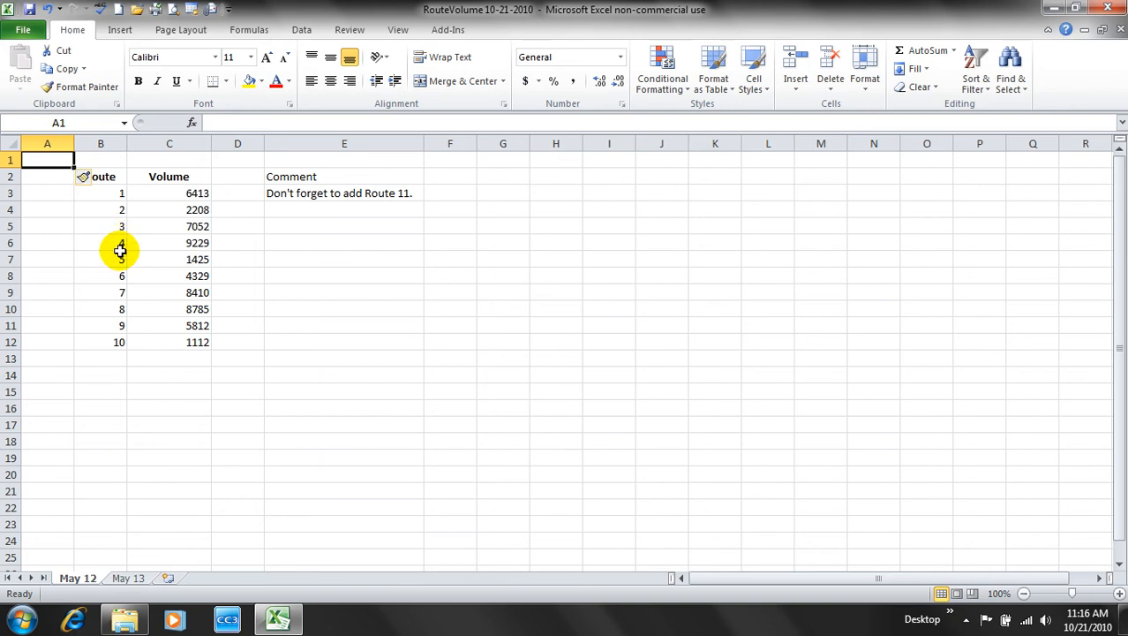
pyautogui.moveTo(48, 176); pyautogui.dragTo(168, 176)
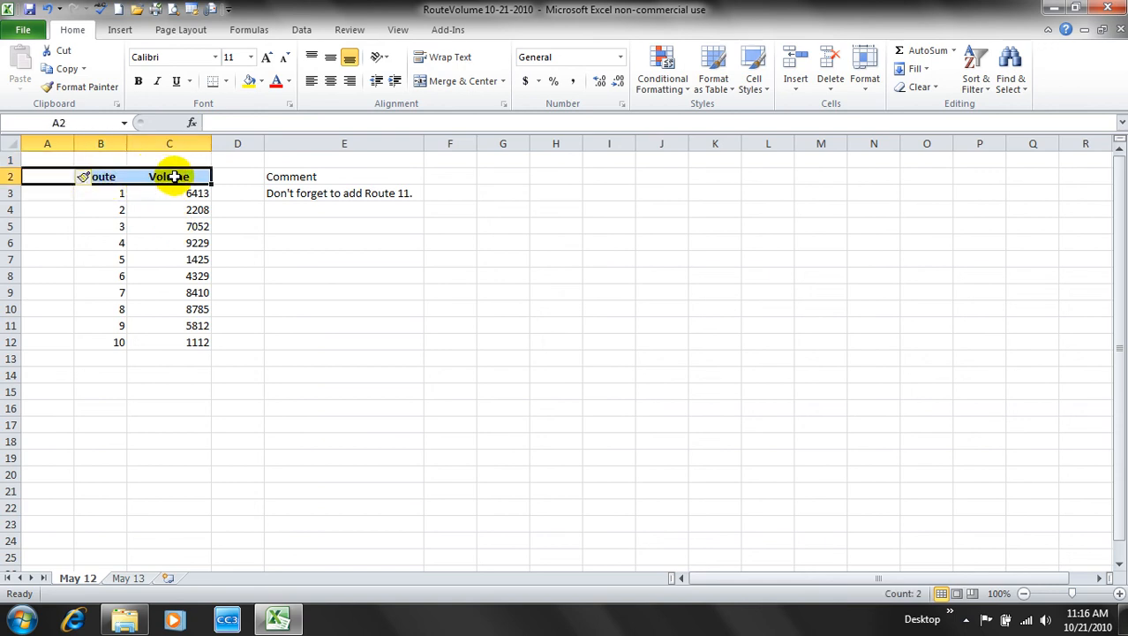
pyautogui.click(201, 177)
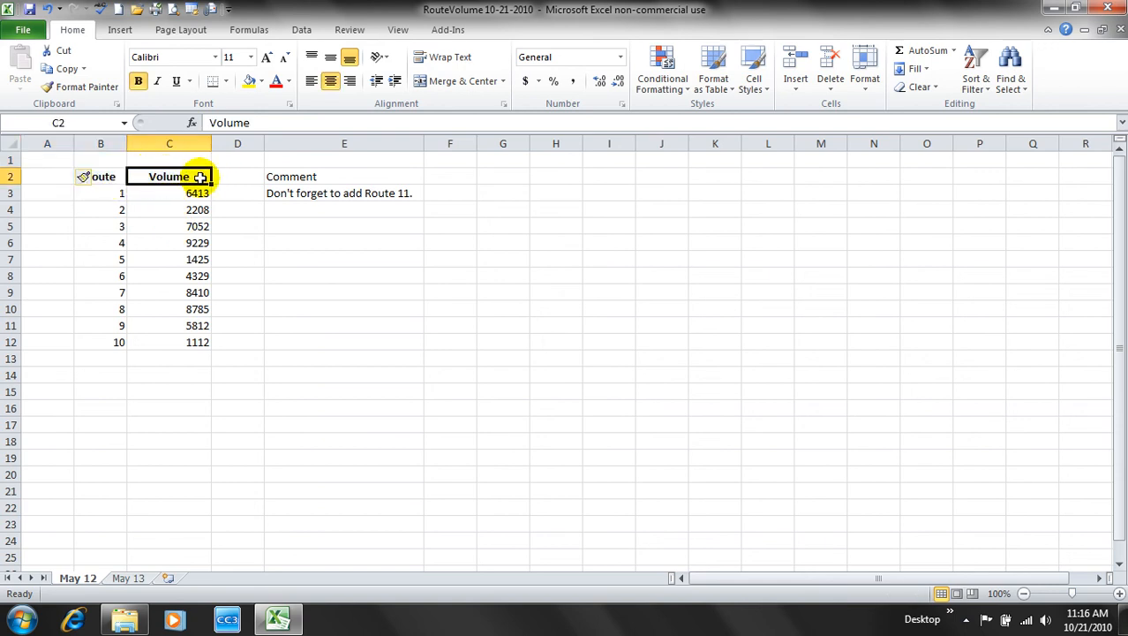
pyautogui.click(118, 177)
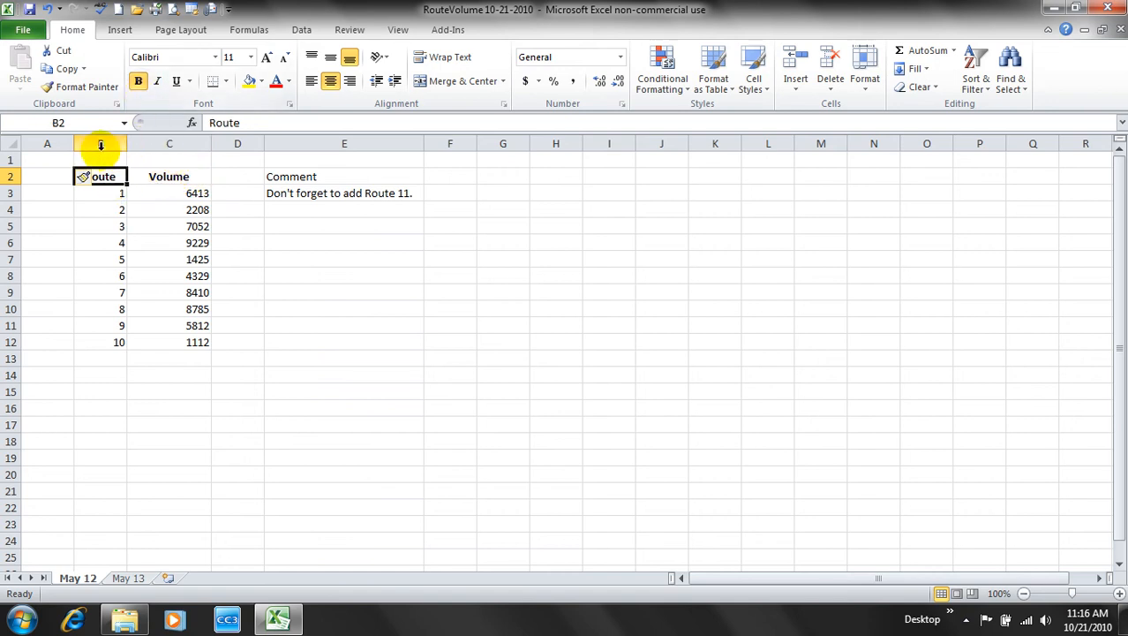
pyautogui.click(56, 161)
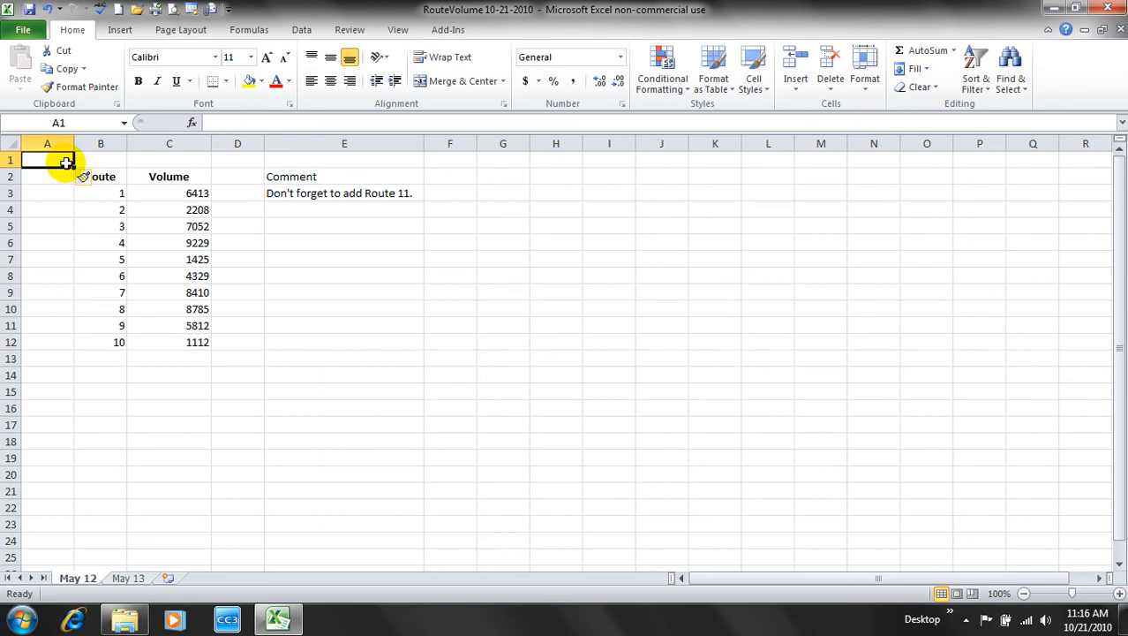
pyautogui.click(150, 160)
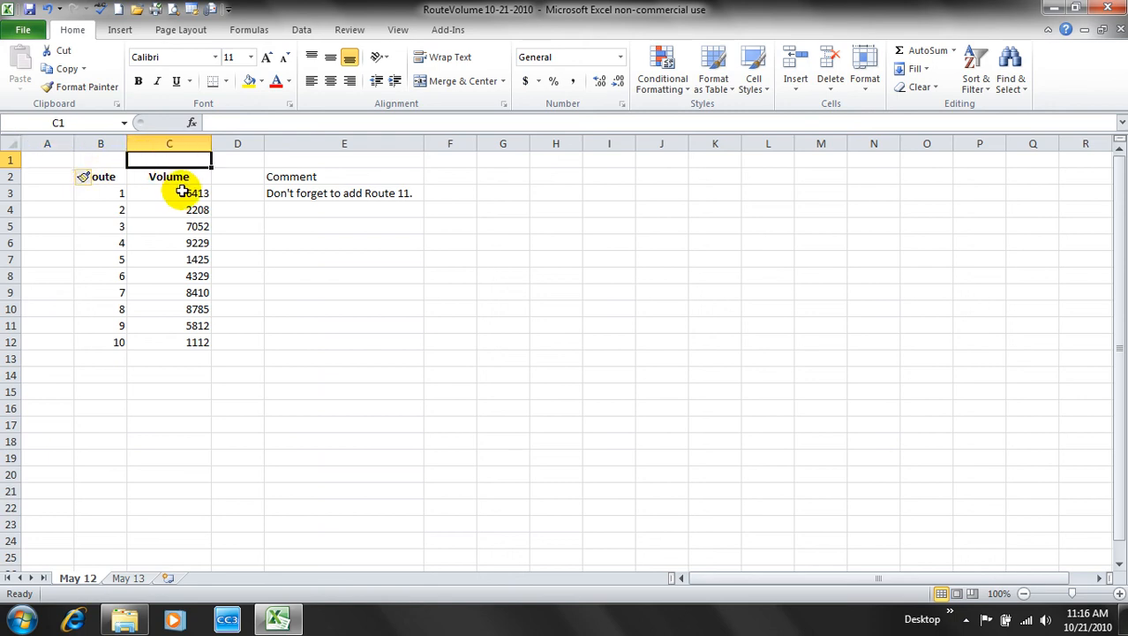
pyautogui.click(99, 178)
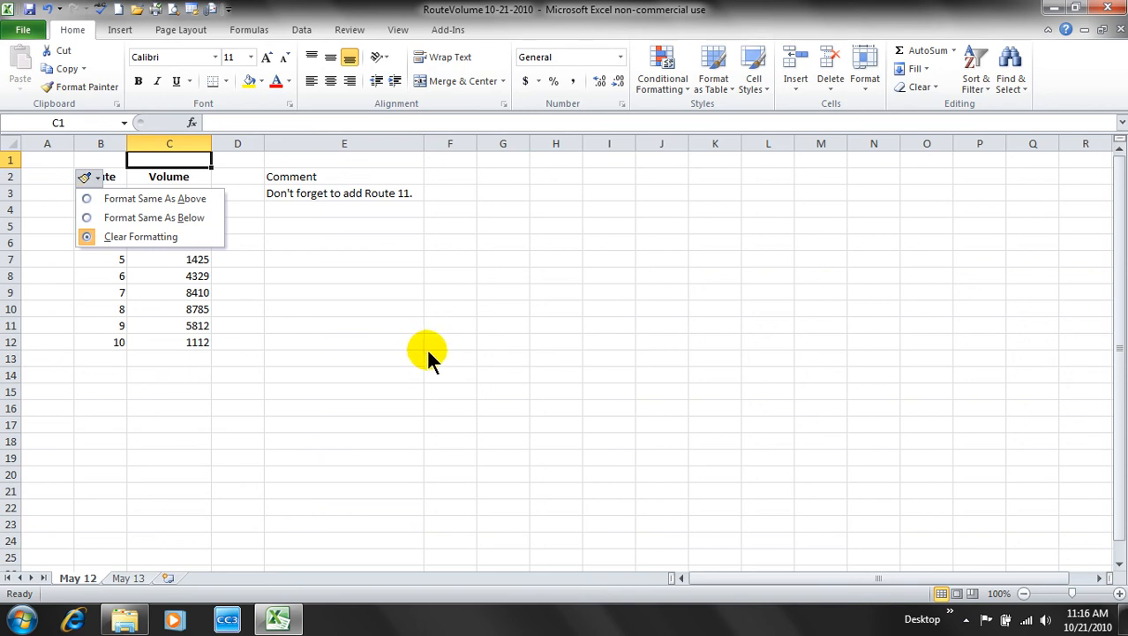
pyautogui.click(405, 343)
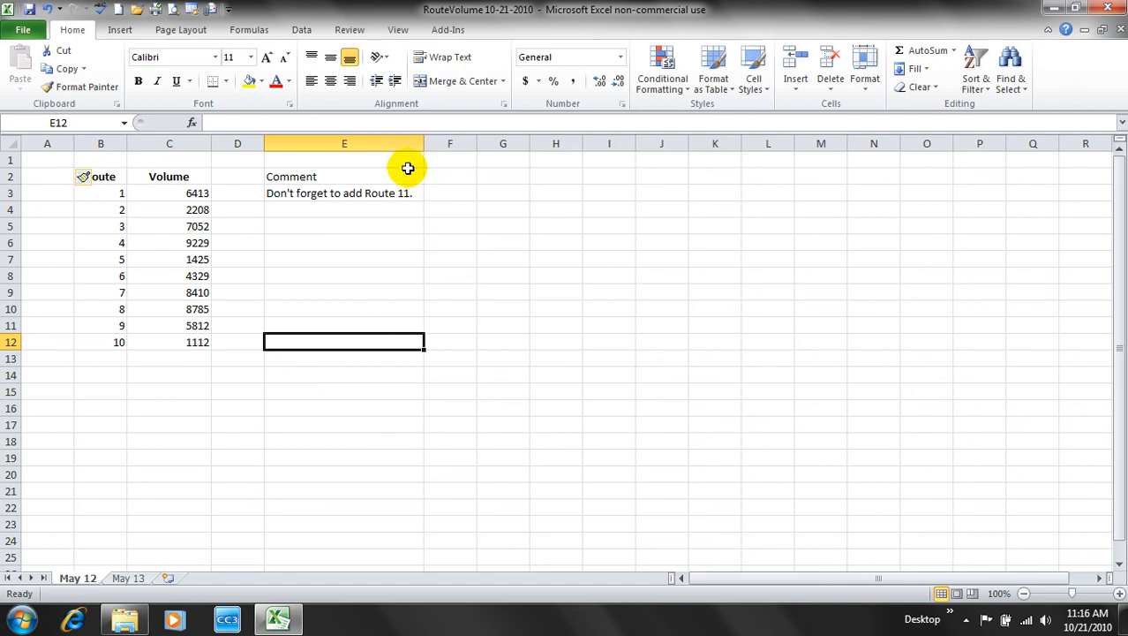
# - Hide the Comment column (E) on May 12, then go to the May 13 sheet
pyautogui.rightClick(353, 143)
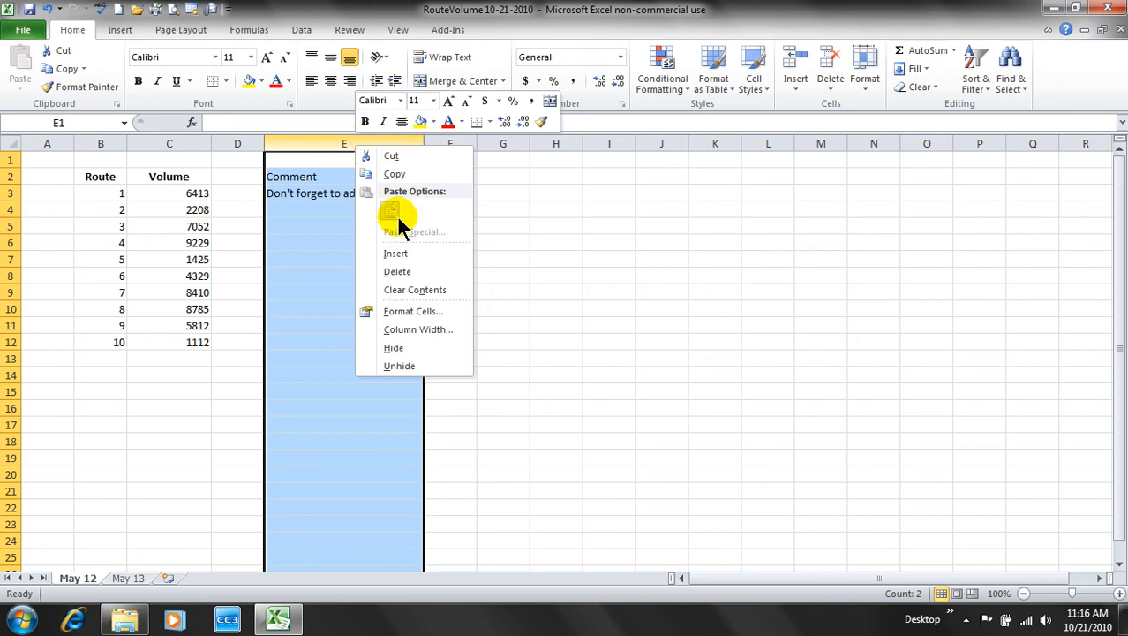
pyautogui.click(391, 348)
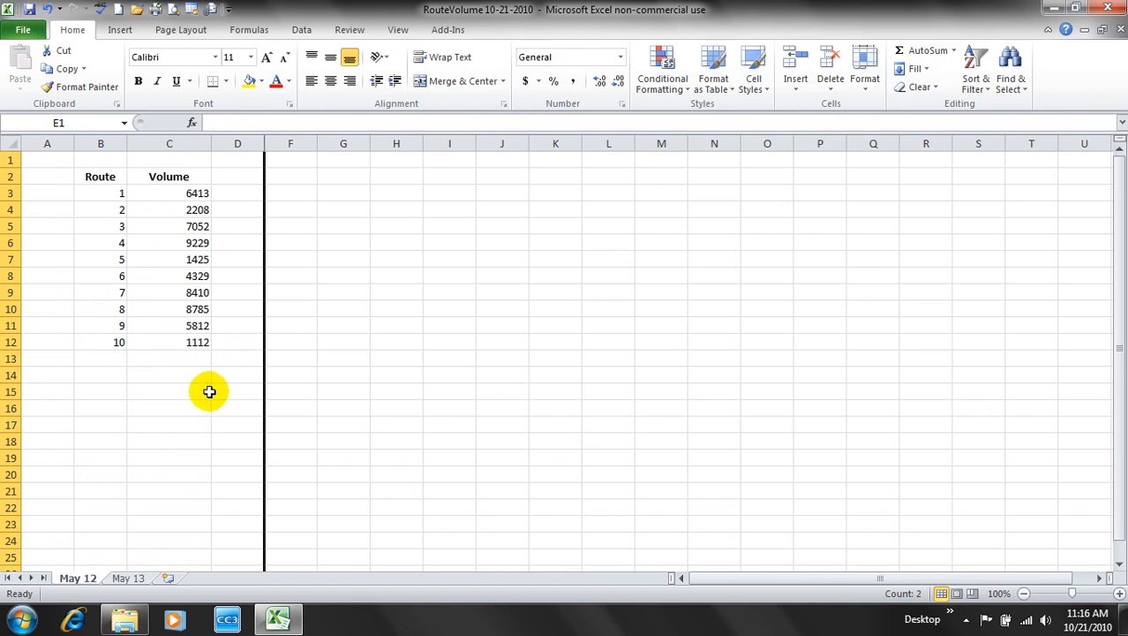
pyautogui.click(132, 577)
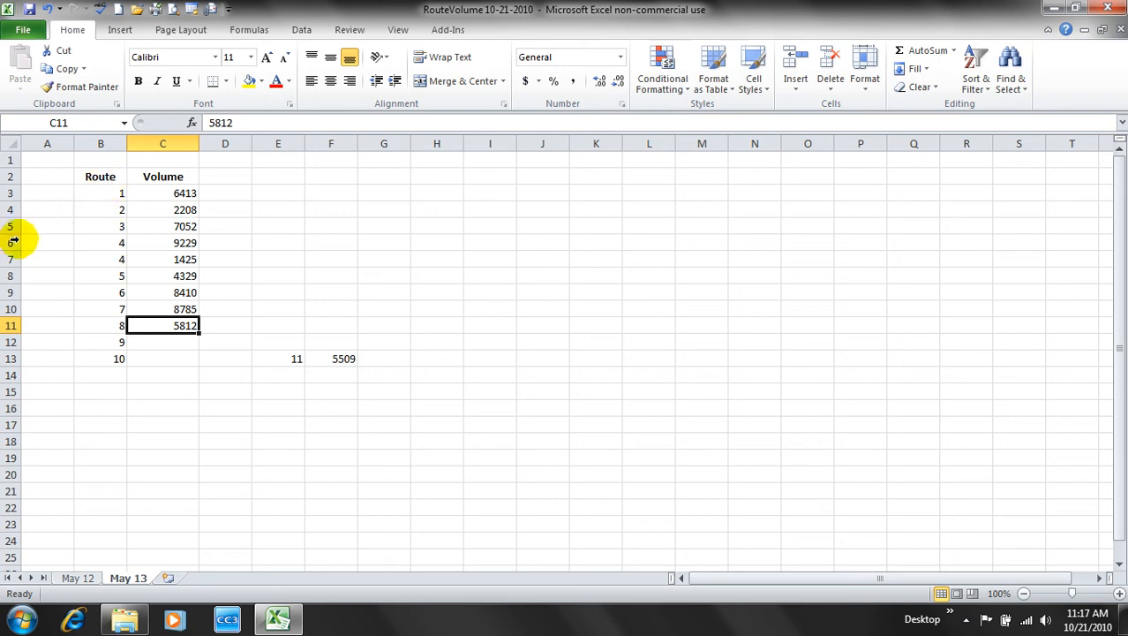
# - Delete the duplicate Route 4 in cell B6, shifting the cells below up
pyautogui.click(100, 242)
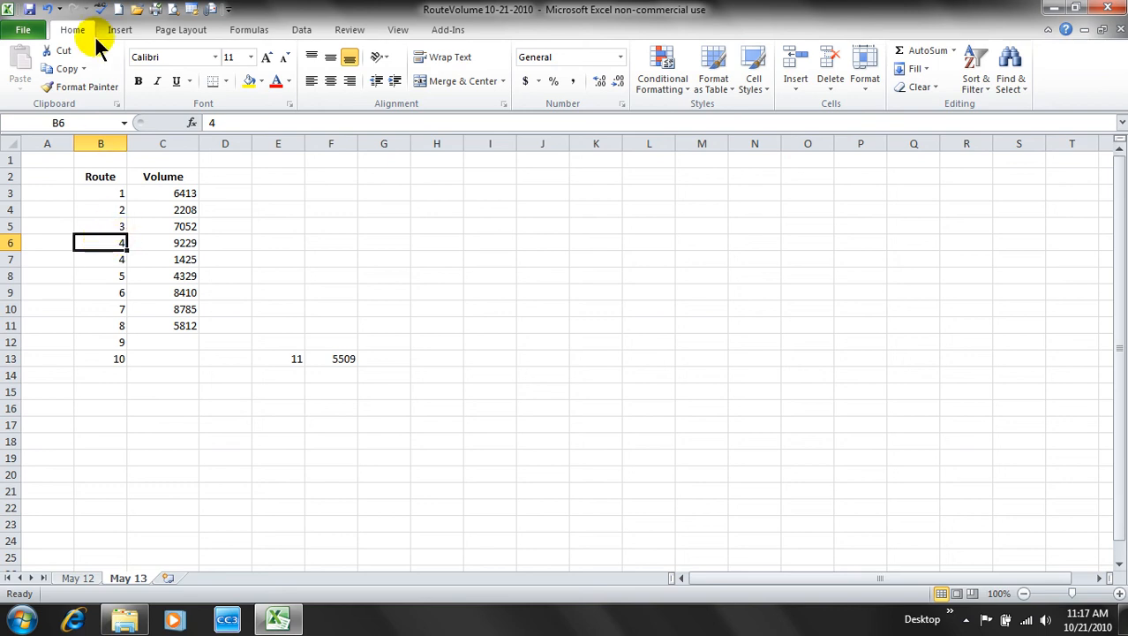
pyautogui.click(831, 88)
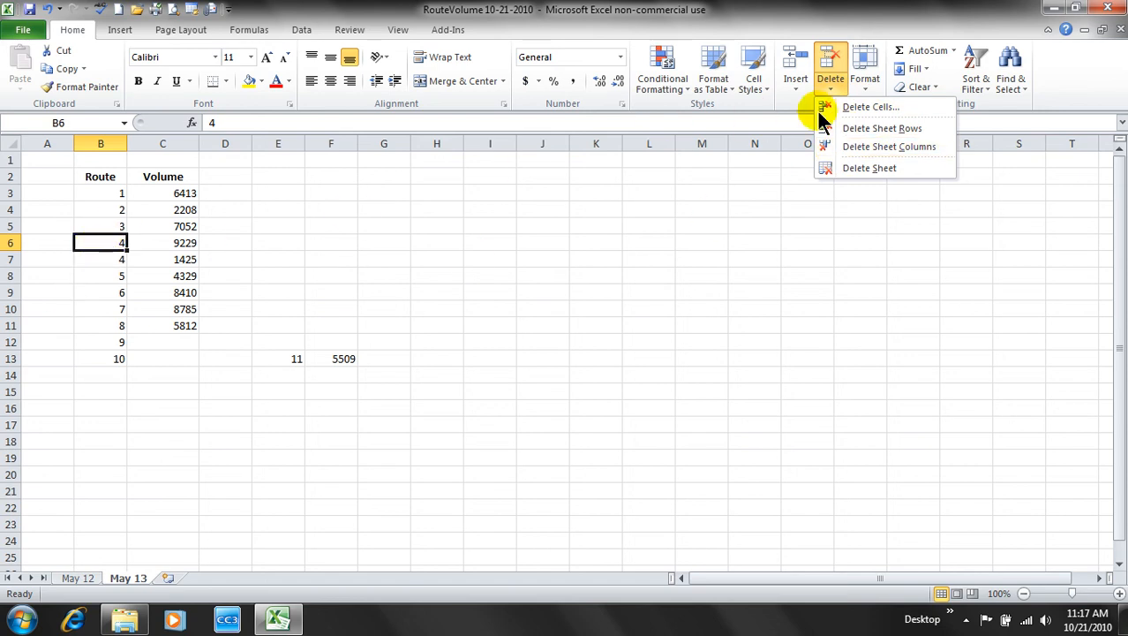
pyautogui.click(874, 107)
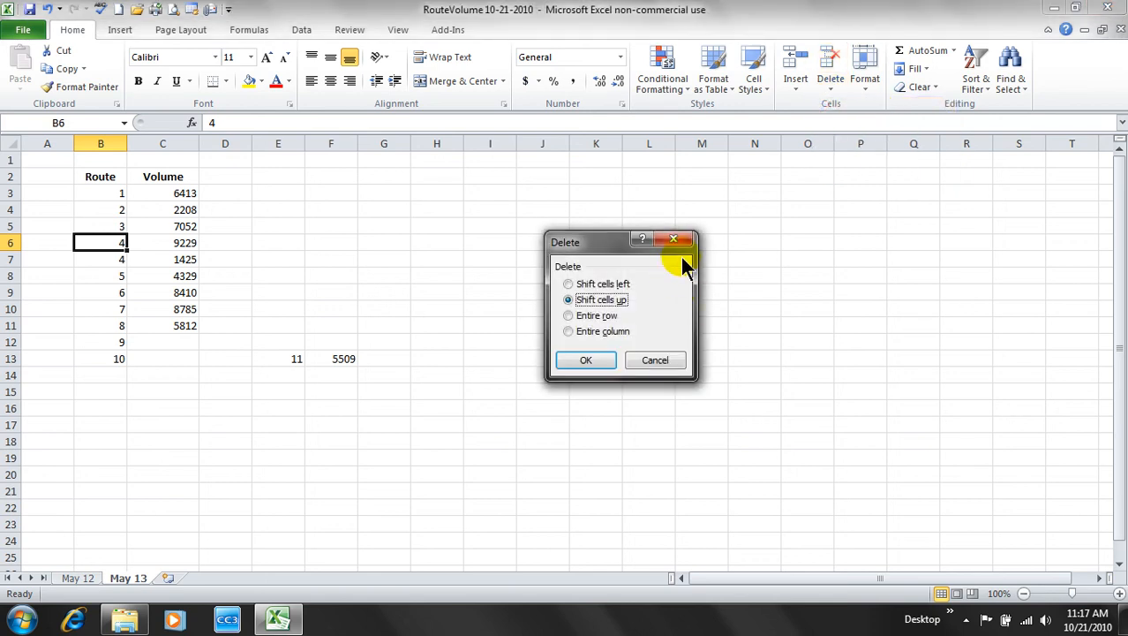
pyautogui.moveTo(604, 241); pyautogui.dragTo(468, 190)
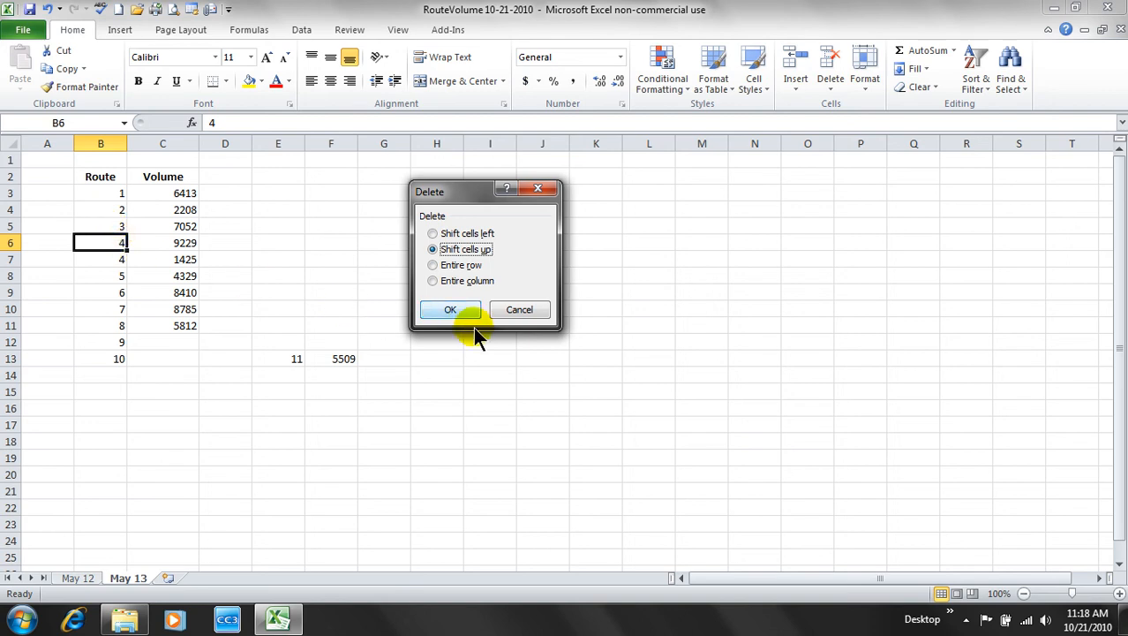
pyautogui.click(451, 310)
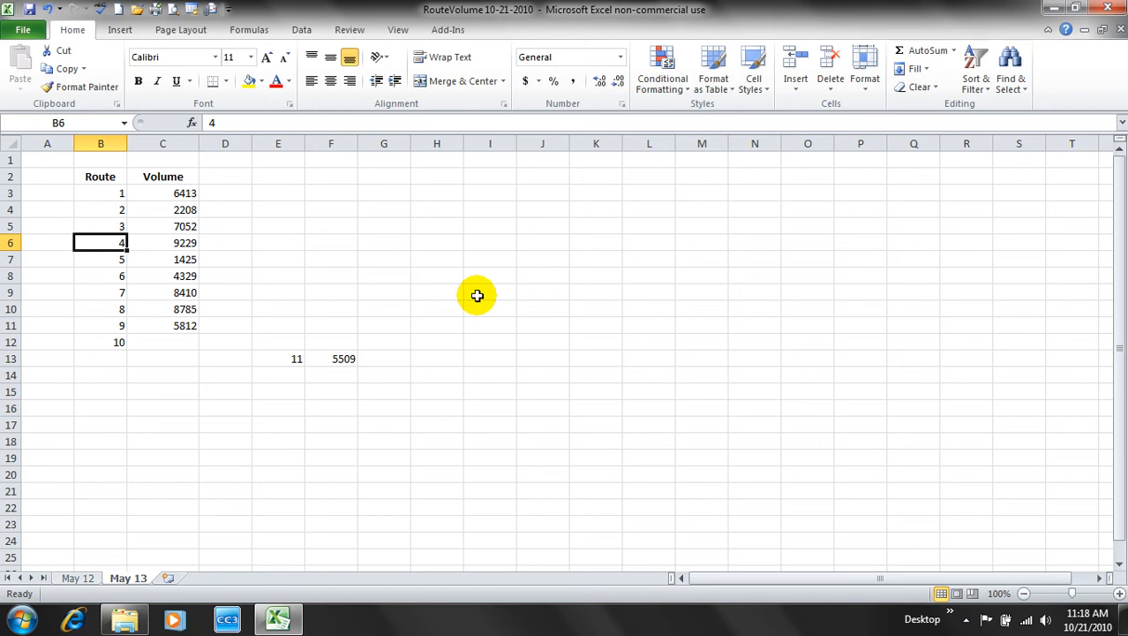
# - Insert a blank cell at C6, shifting volumes down, and enter 4499 for route 4
pyautogui.click(188, 240)
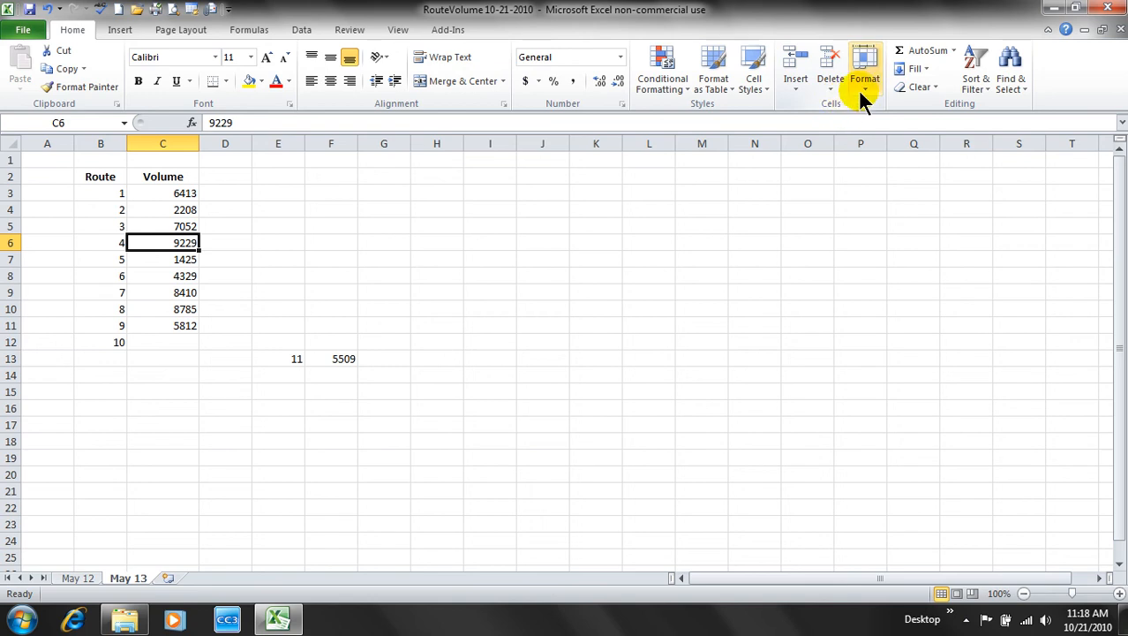
pyautogui.click(797, 85)
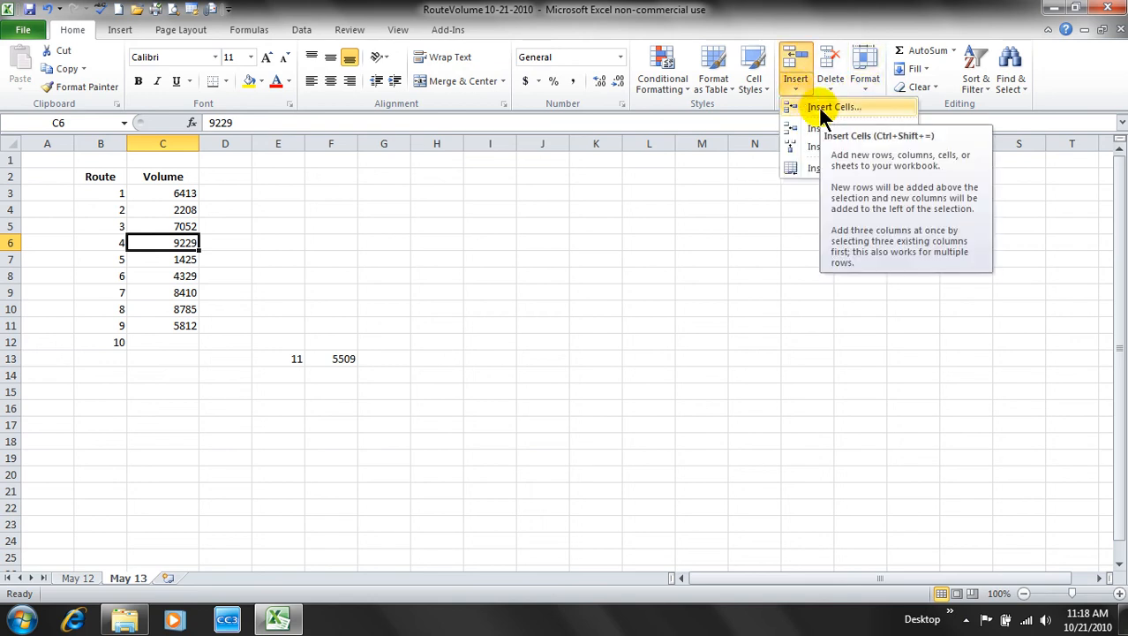
pyautogui.click(821, 108)
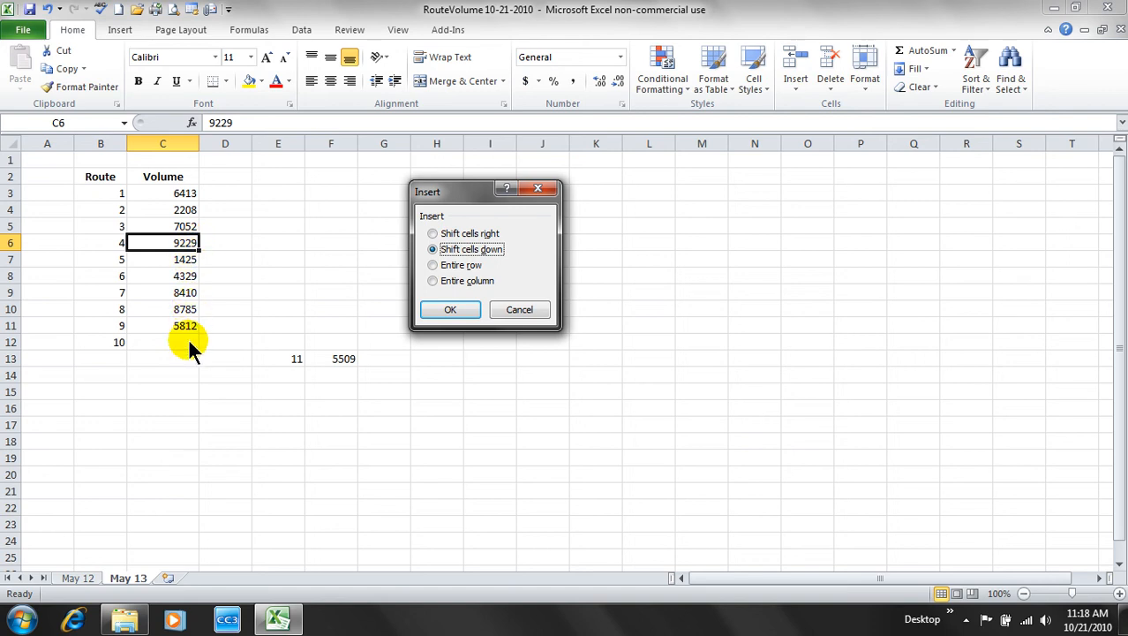
pyautogui.click(449, 309)
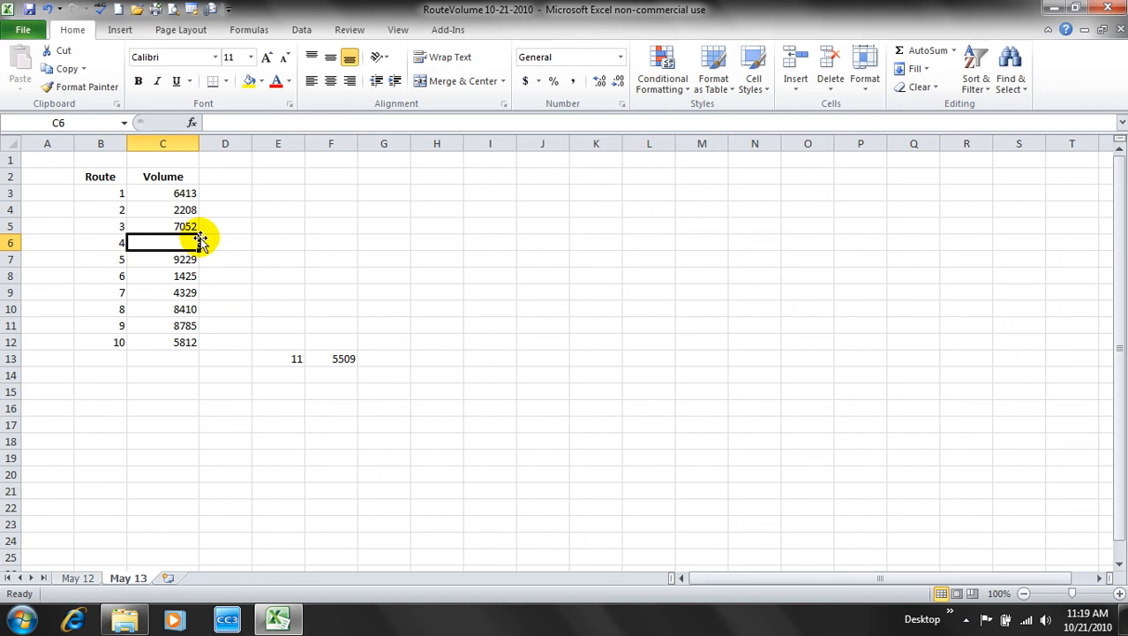
pyautogui.write('4499')
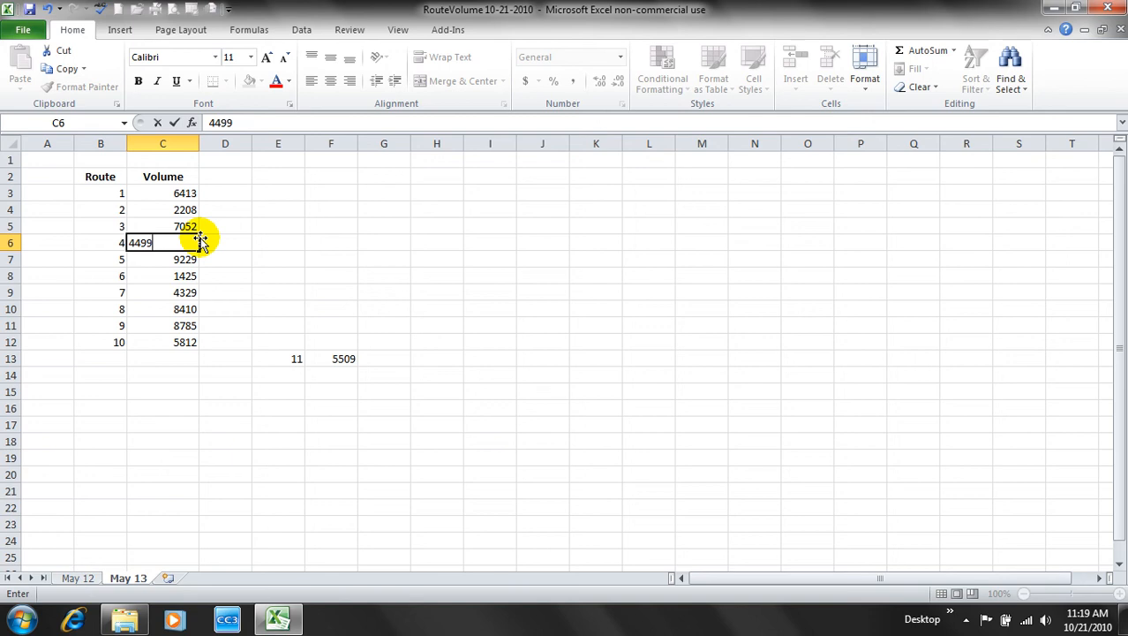
pyautogui.press('Return')
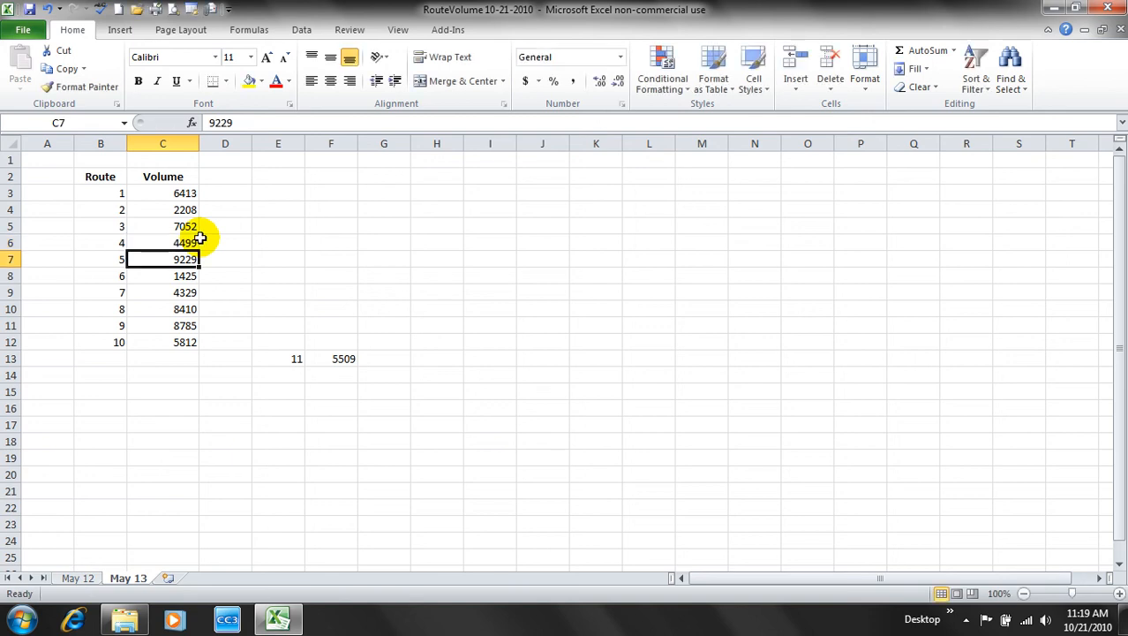
# - Move route 11 and its volume 5509 from E13:F13 into B13:C13
pyautogui.click(193, 406)
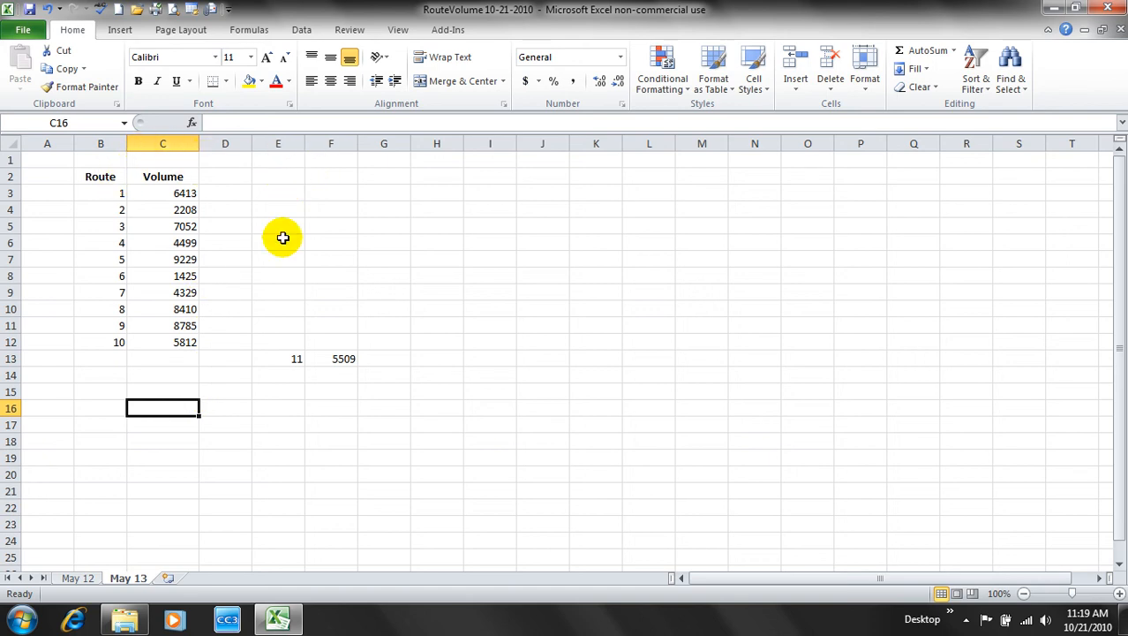
pyautogui.click(289, 358)
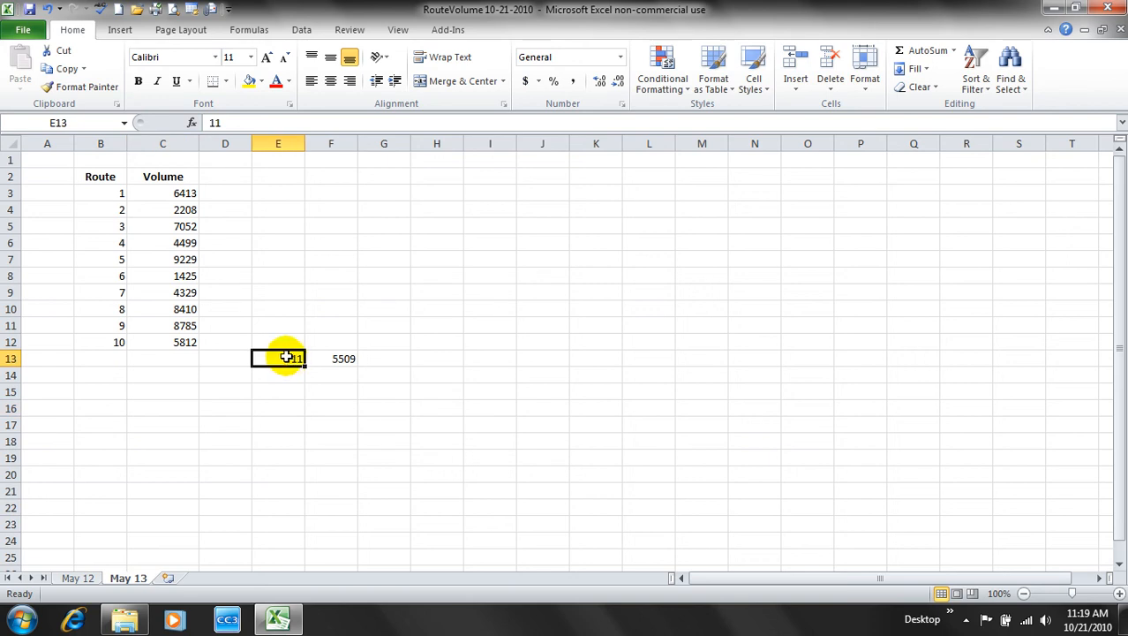
pyautogui.click(277, 358)
pyautogui.moveTo(277, 359); pyautogui.dragTo(325, 353)
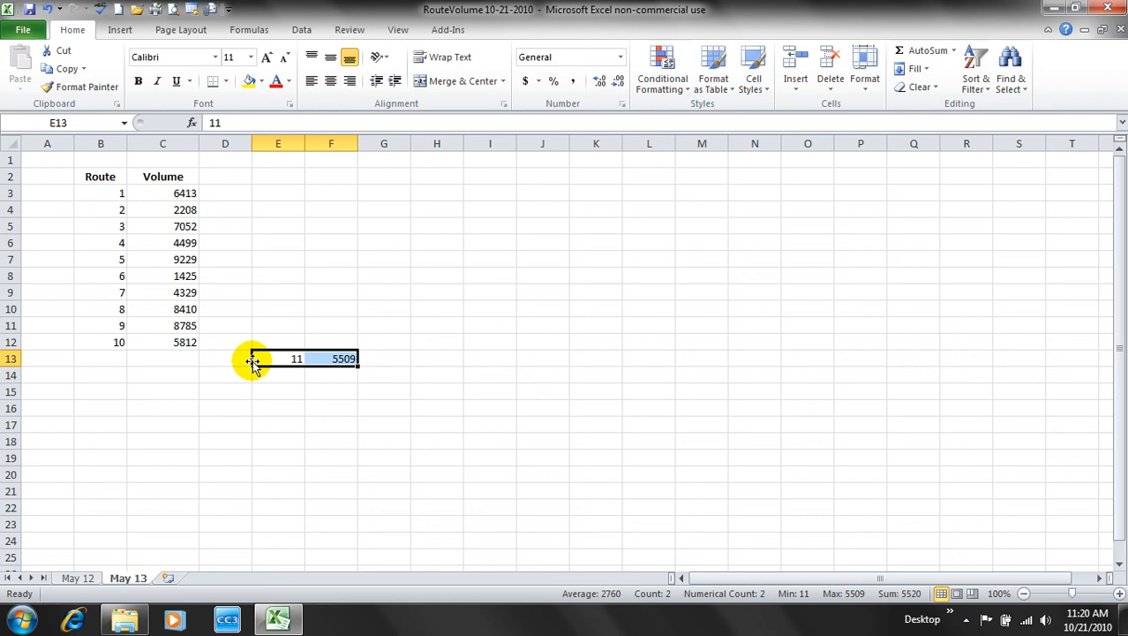
pyautogui.moveTo(252, 362); pyautogui.dragTo(126, 351)
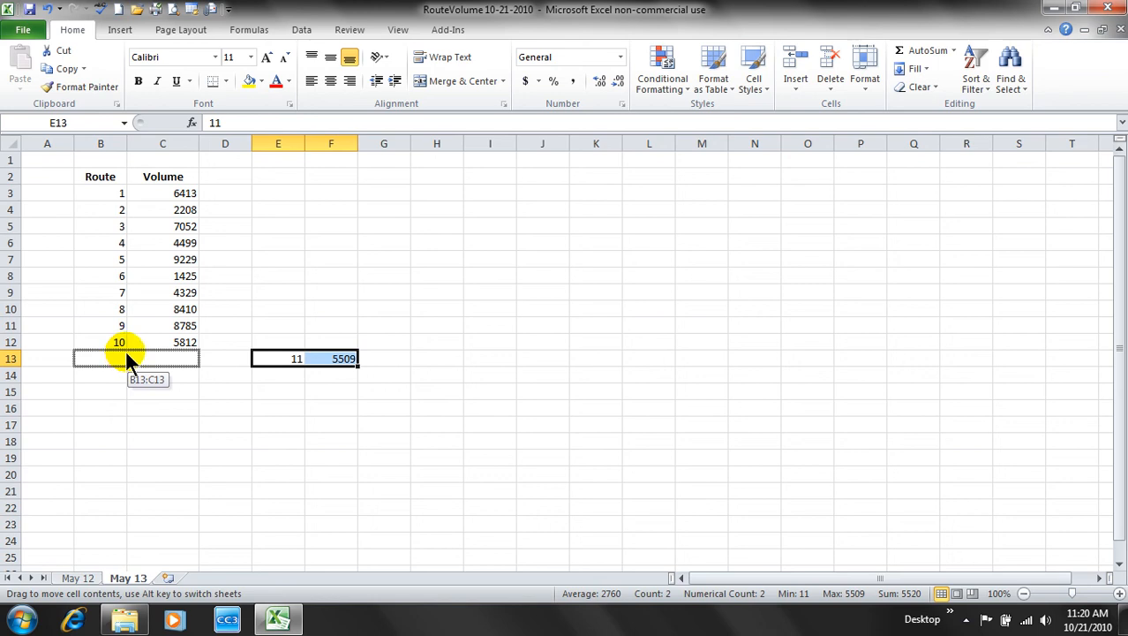
pyautogui.moveTo(125, 349); pyautogui.dragTo(125, 352)
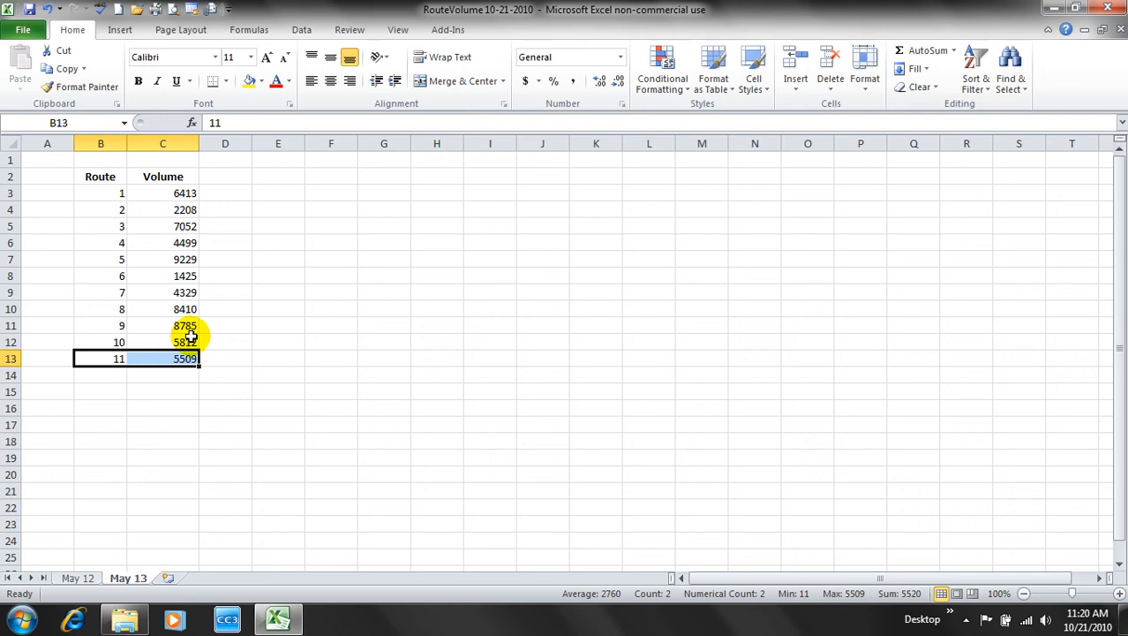
pyautogui.click(219, 411)
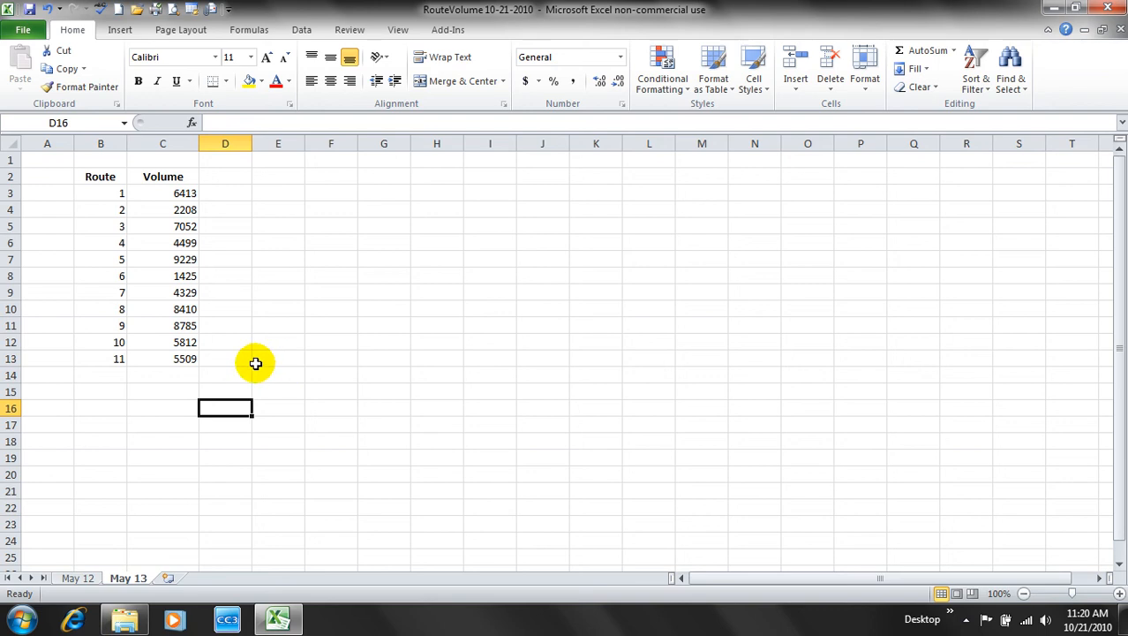
pyautogui.click(81, 578)
pyautogui.click(126, 575)
pyautogui.click(295, 226)
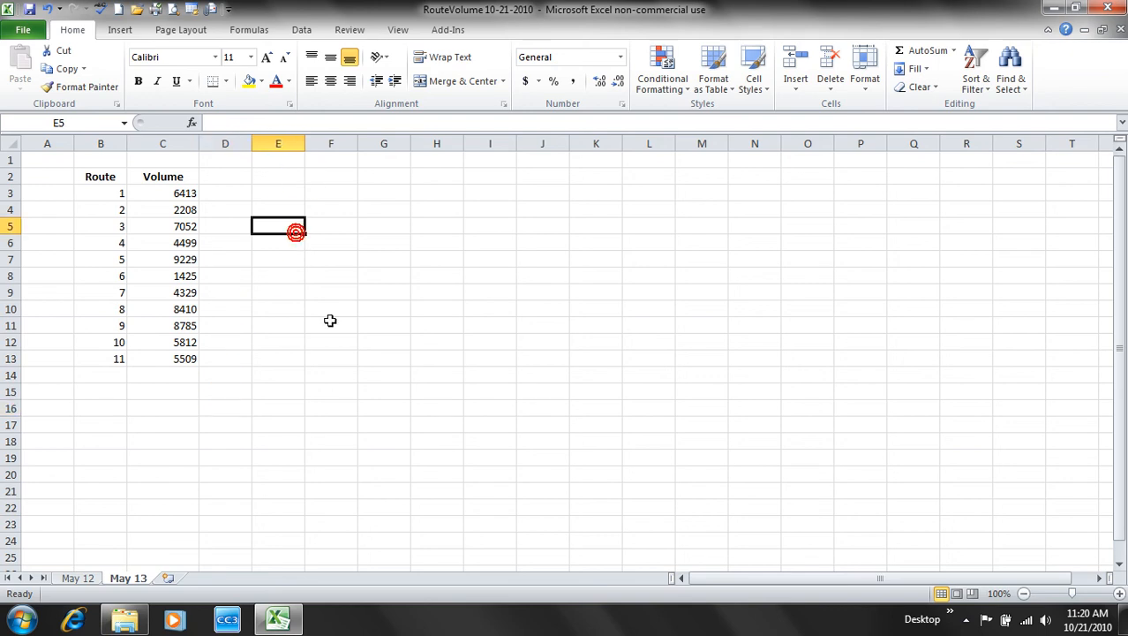
# - Close RouteVolume 10-21-2010 and open PackageCounts_start from My Documents > Excel 2010 Files > Chapter01
pyautogui.click(25, 30)
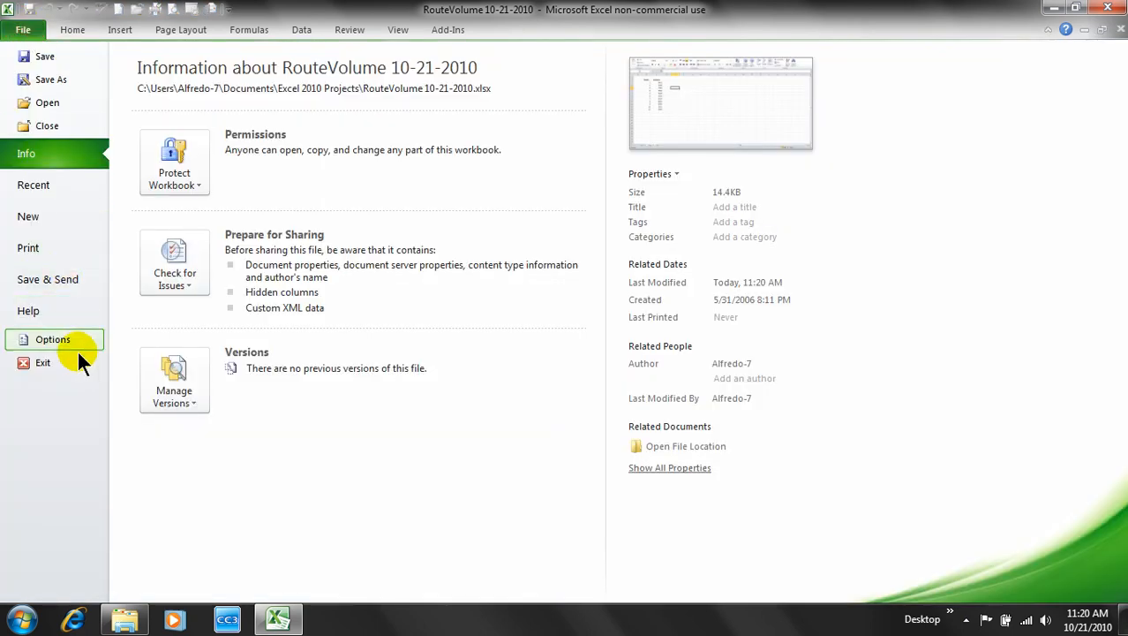
pyautogui.click(45, 126)
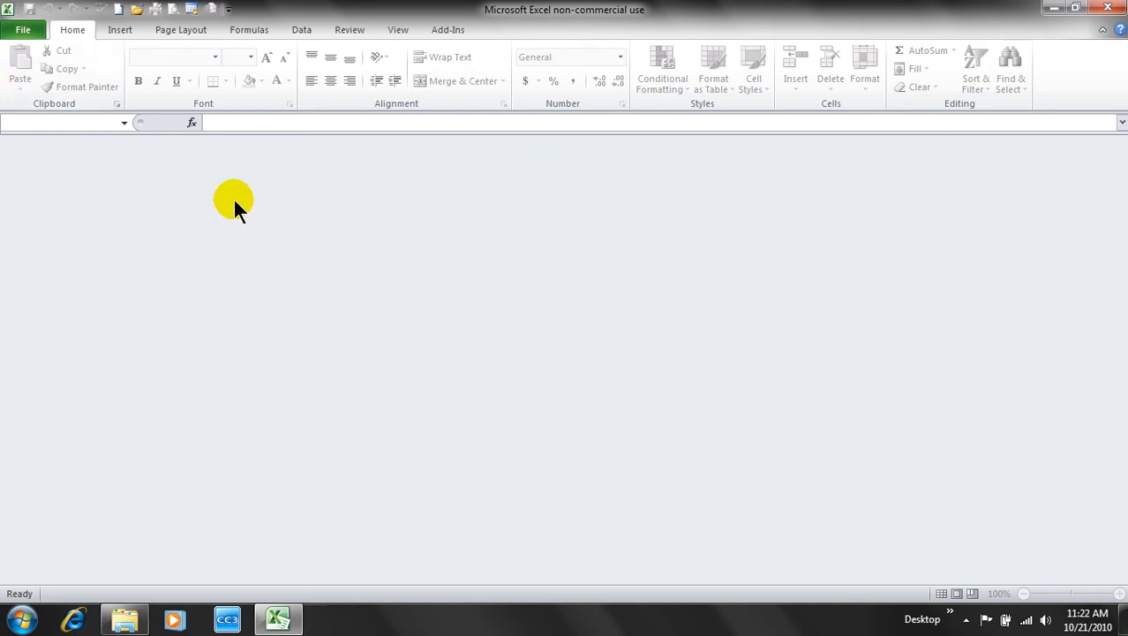
pyautogui.click(26, 31)
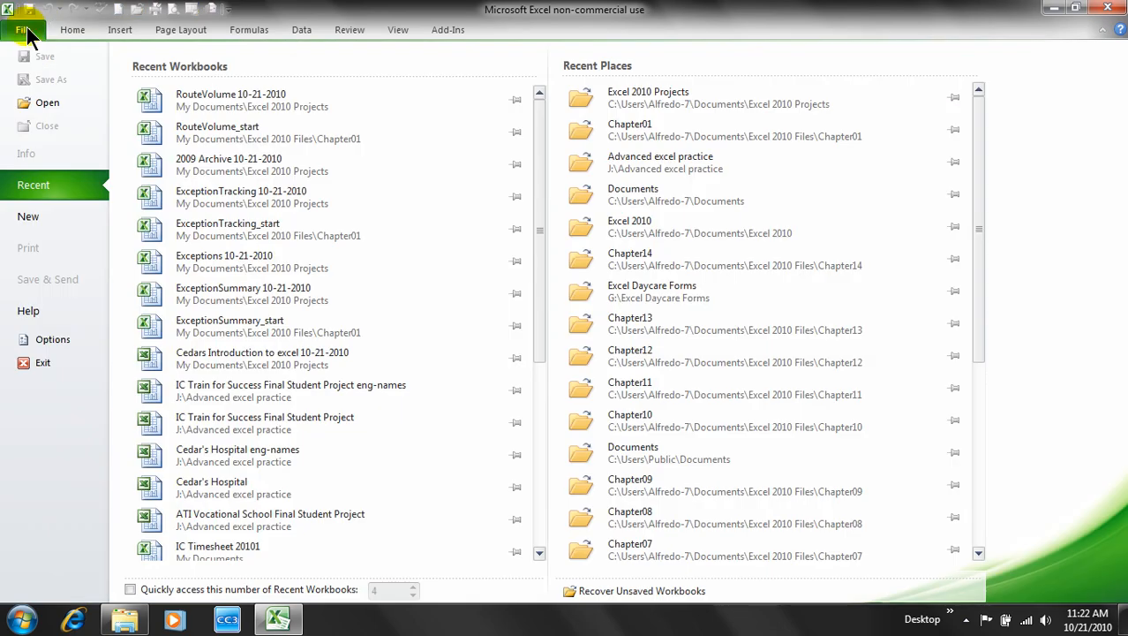
pyautogui.click(35, 100)
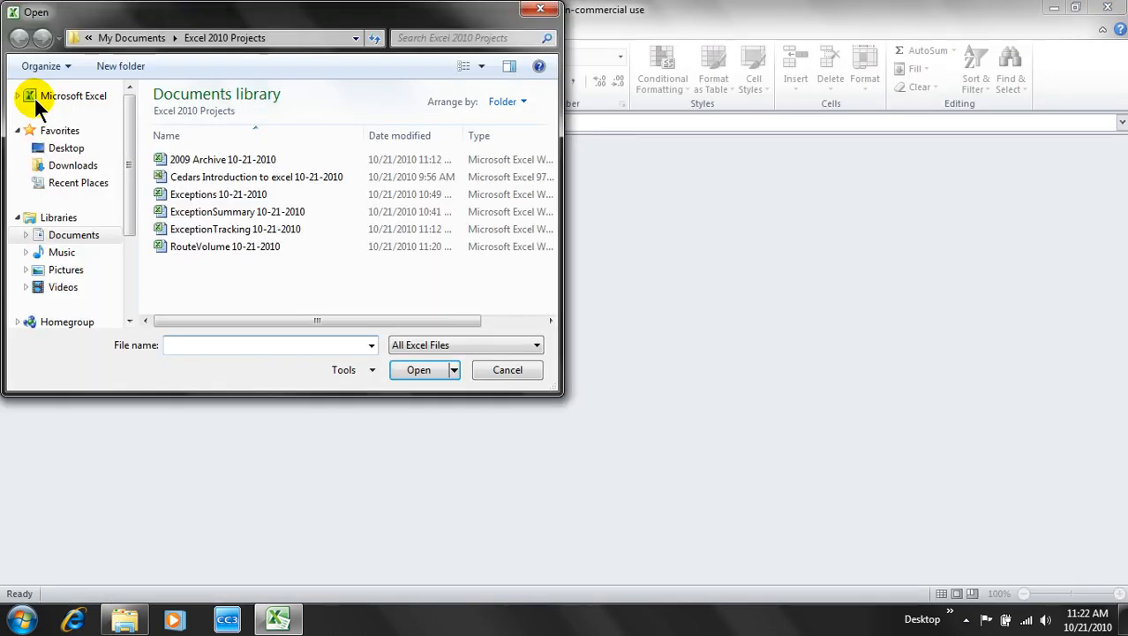
pyautogui.click(144, 38)
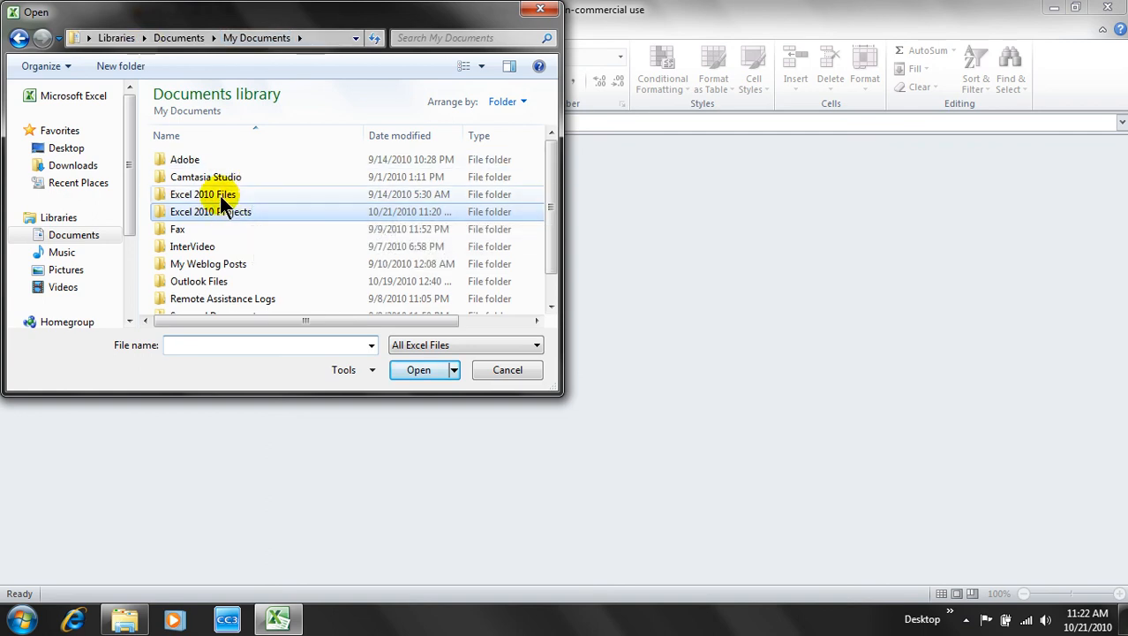
pyautogui.doubleClick(220, 195)
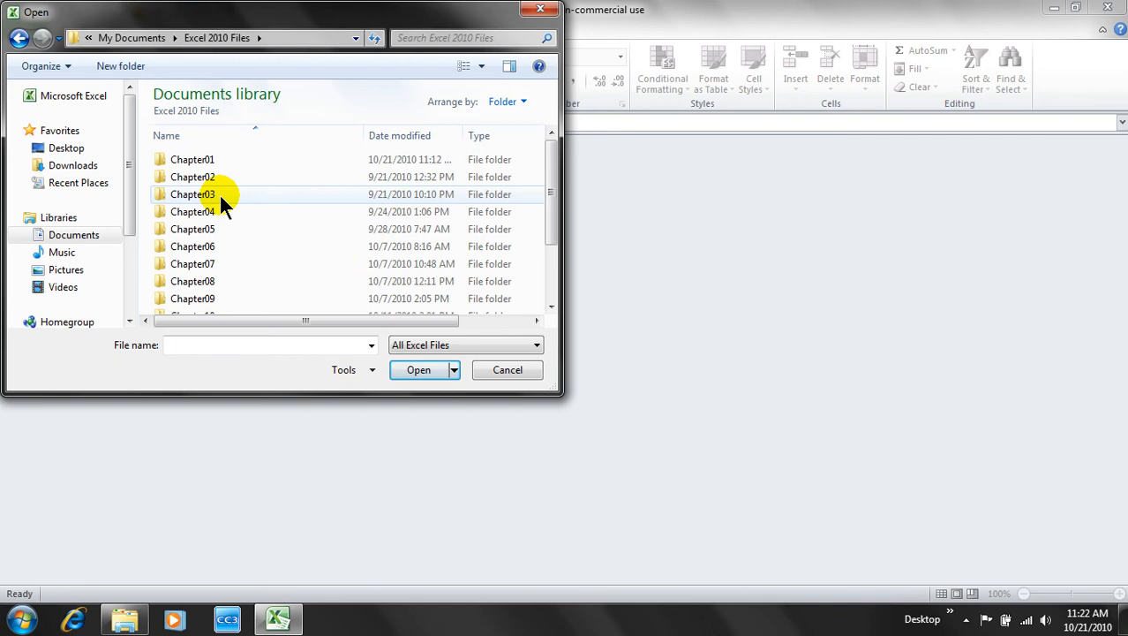
pyautogui.doubleClick(210, 157)
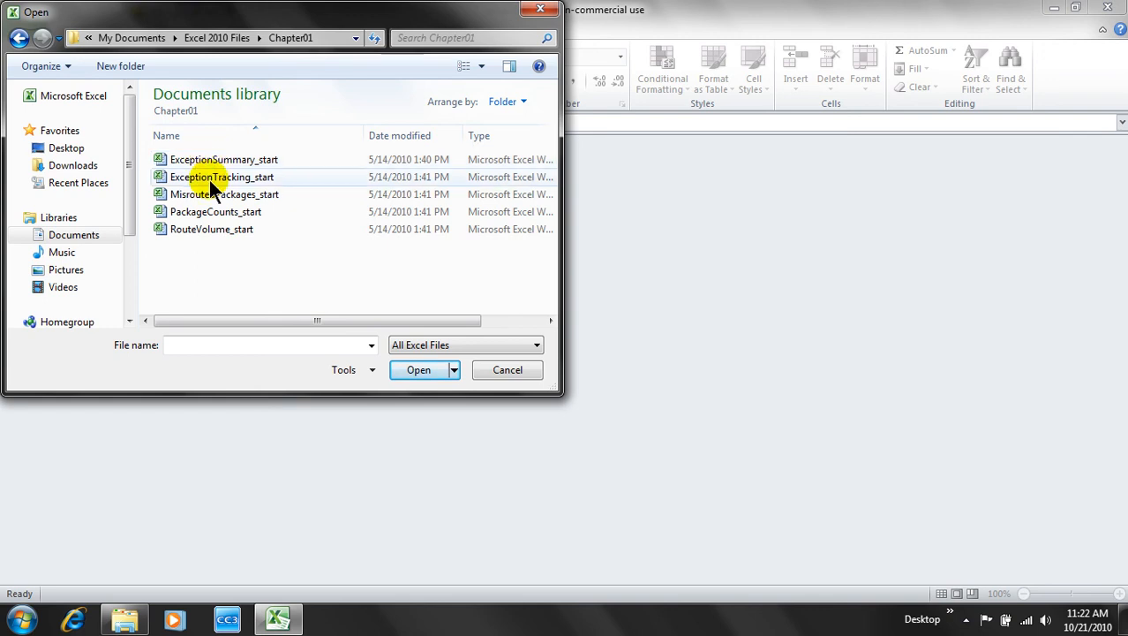
pyautogui.doubleClick(221, 212)
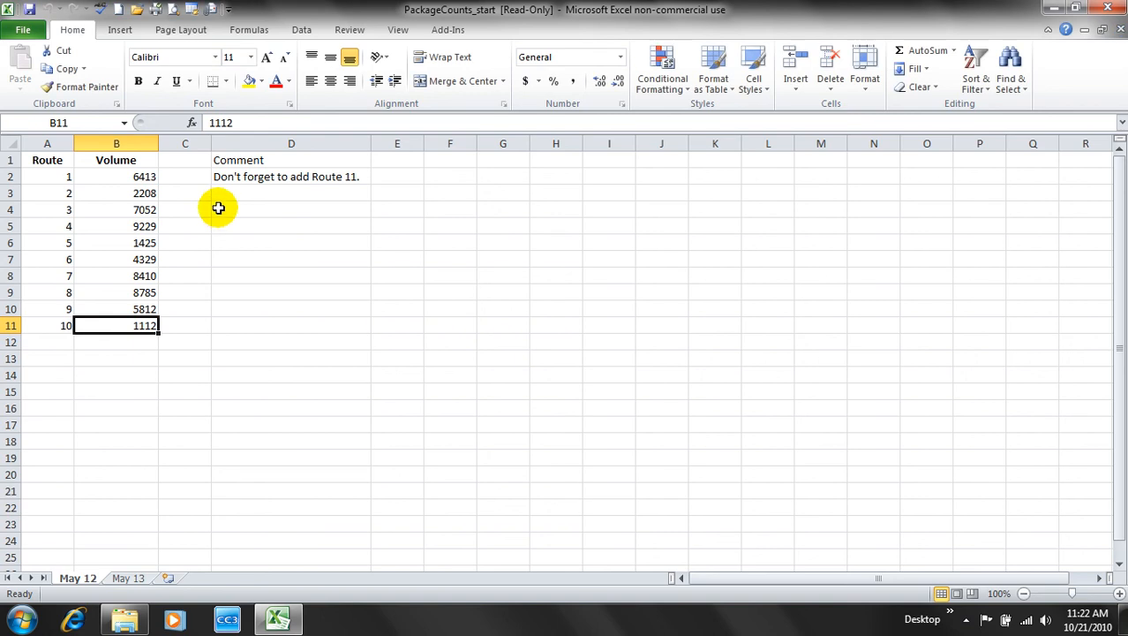
# - Save the workbook as PackageCounts 10-21-2010 in My Documents > Excel 2010 Projects
pyautogui.click(27, 32)
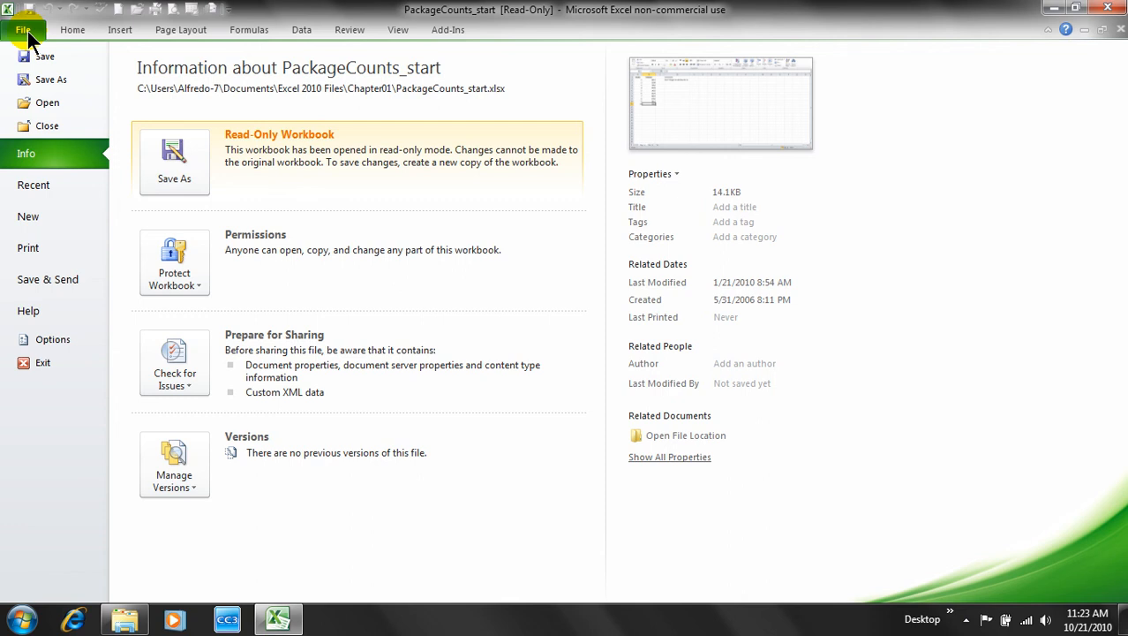
pyautogui.click(51, 82)
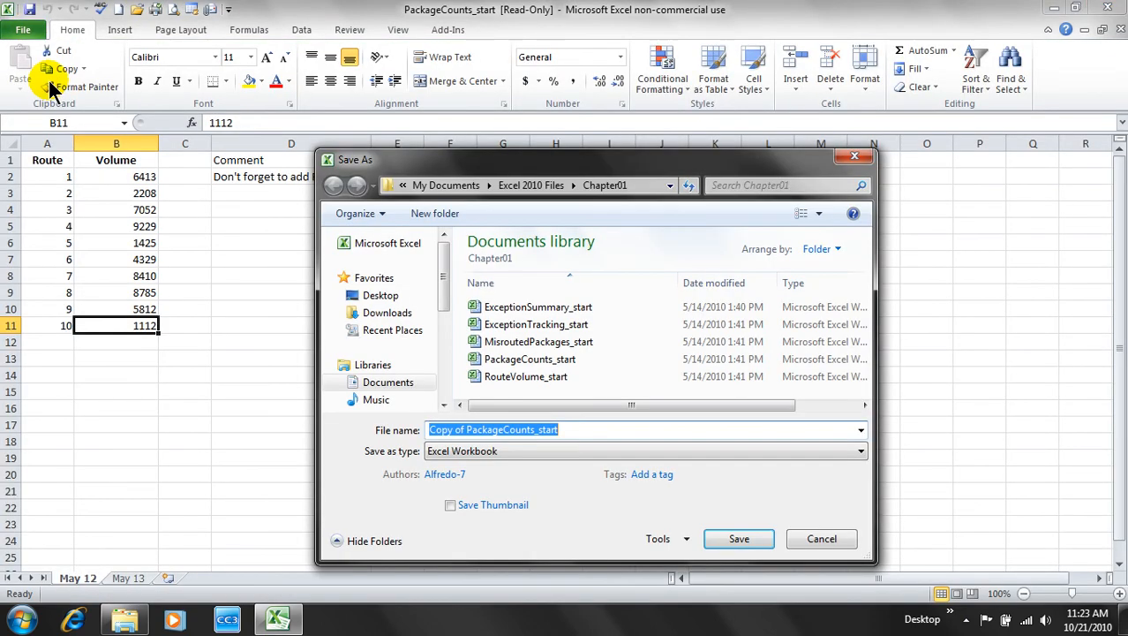
pyautogui.click(454, 186)
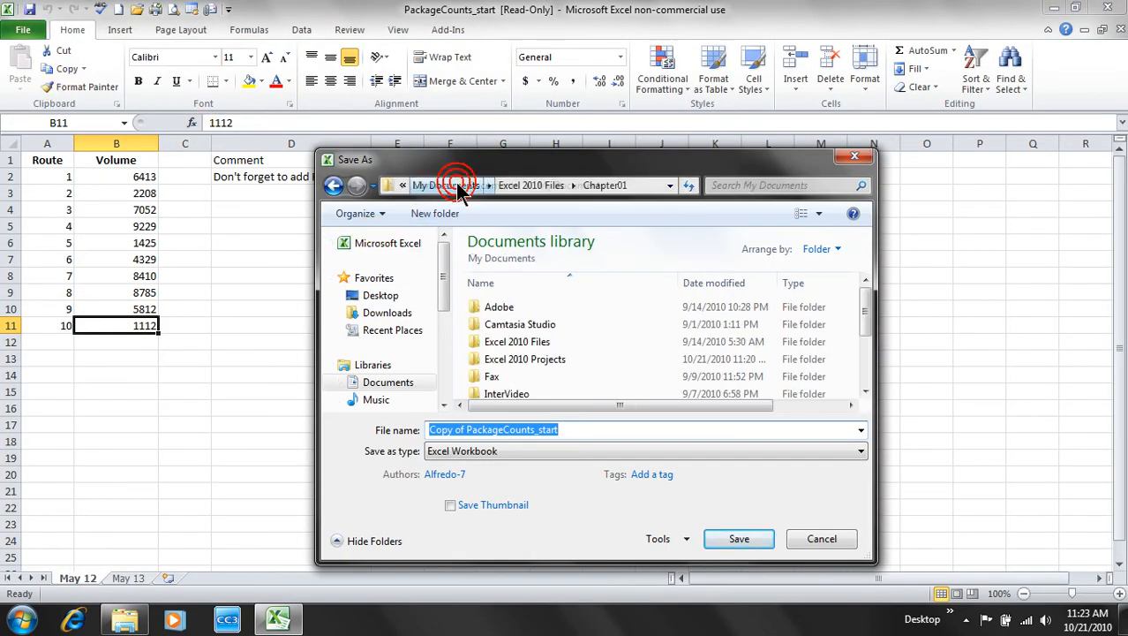
pyautogui.click(535, 365)
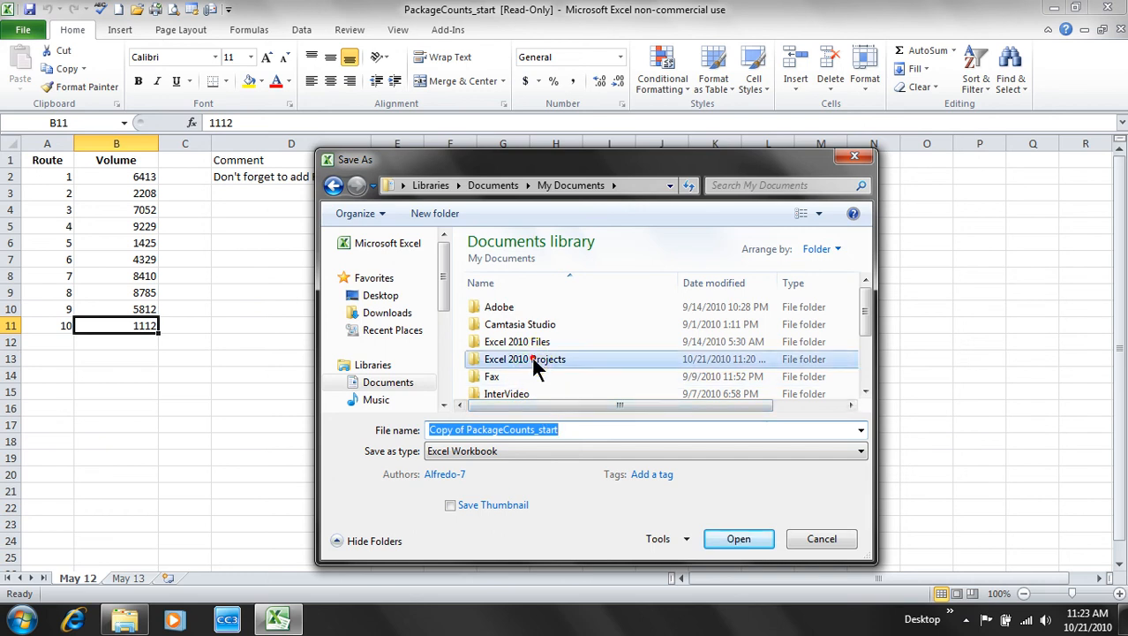
pyautogui.doubleClick(535, 366)
pyautogui.click(582, 430)
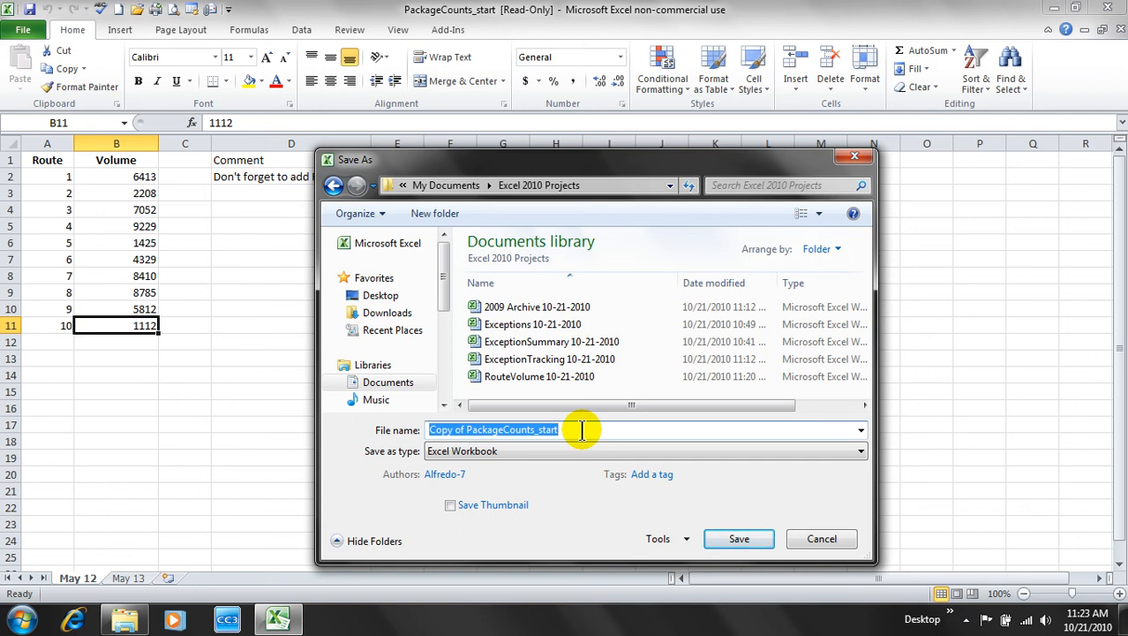
pyautogui.write('Pac')
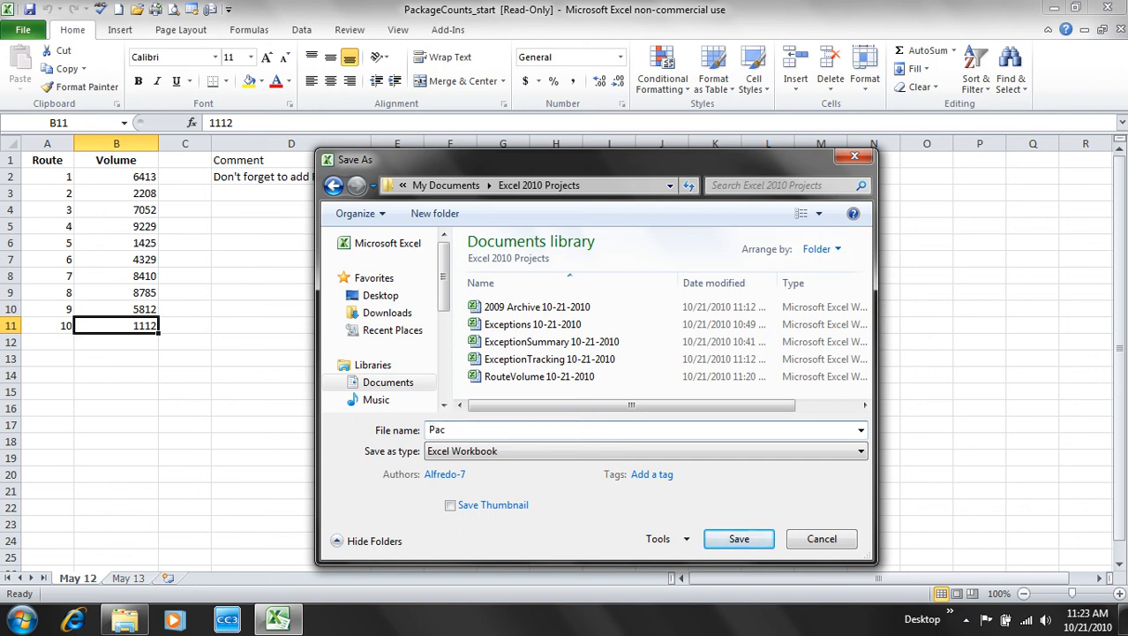
pyautogui.write('kageCounts 10-21-2010')
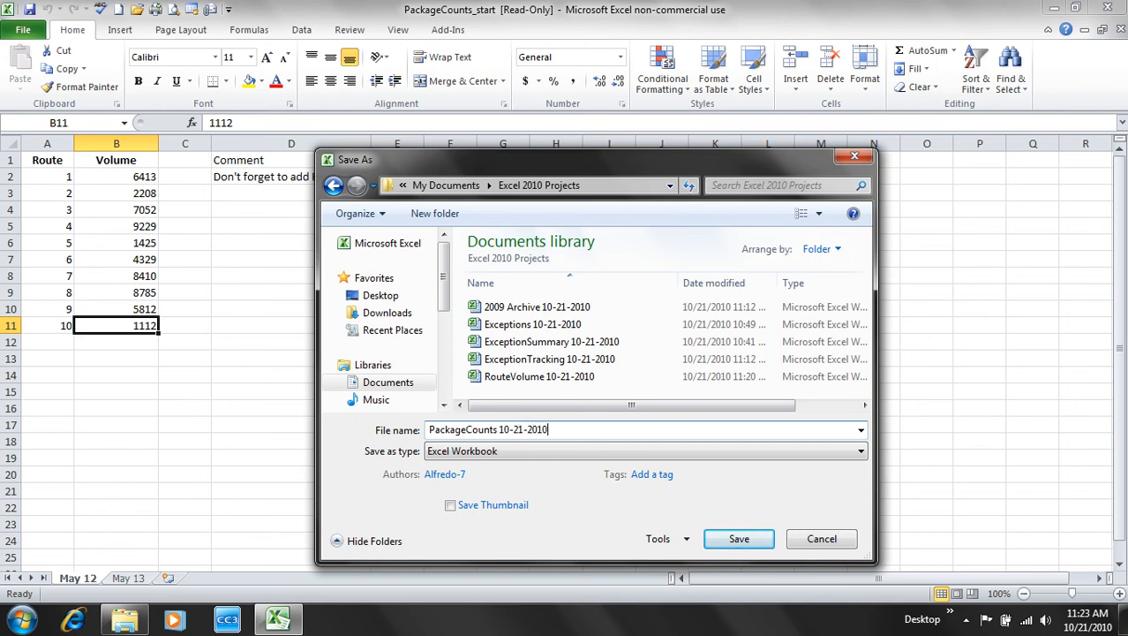
pyautogui.click(741, 538)
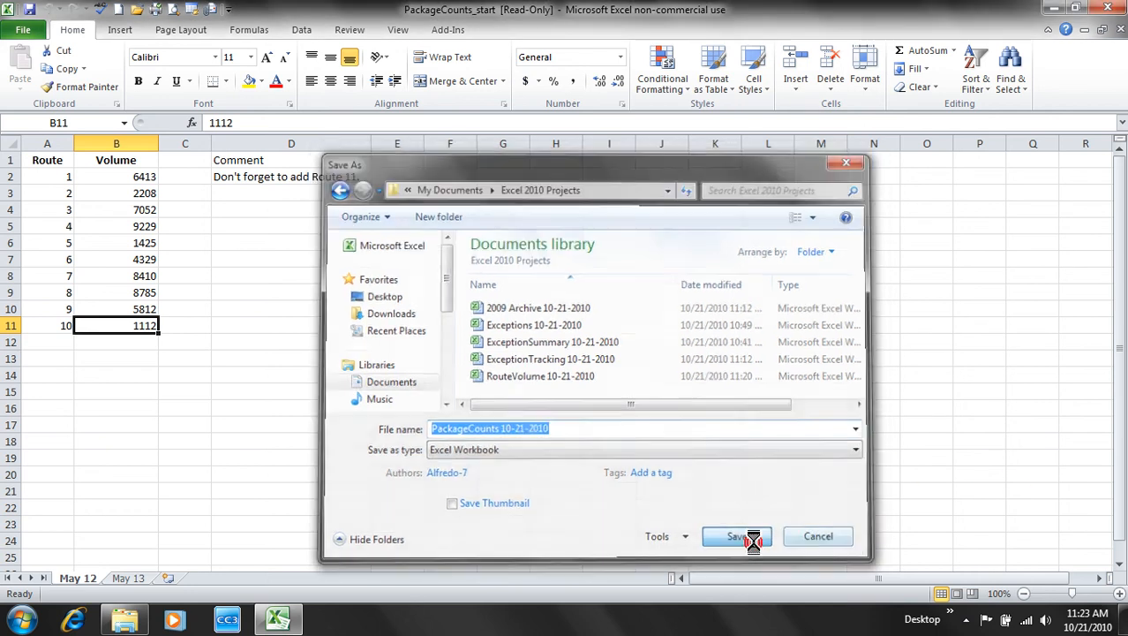
pyautogui.click(27, 32)
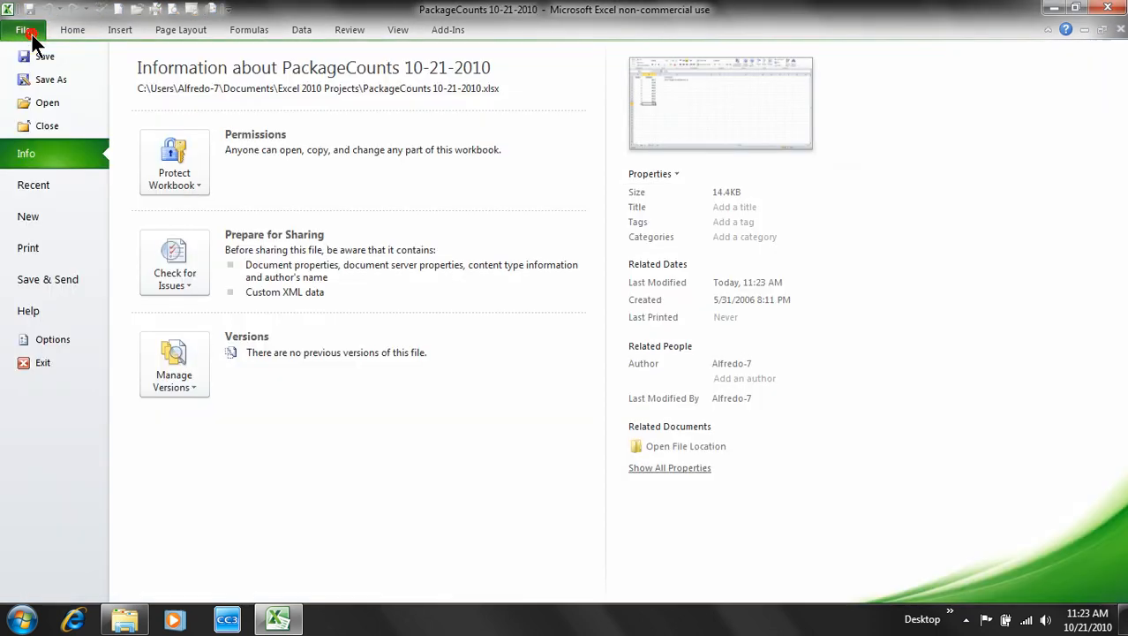
# - Open MisroutedPackages_start from My Documents > Excel 2010 Files > Chapter01
pyautogui.click(46, 102)
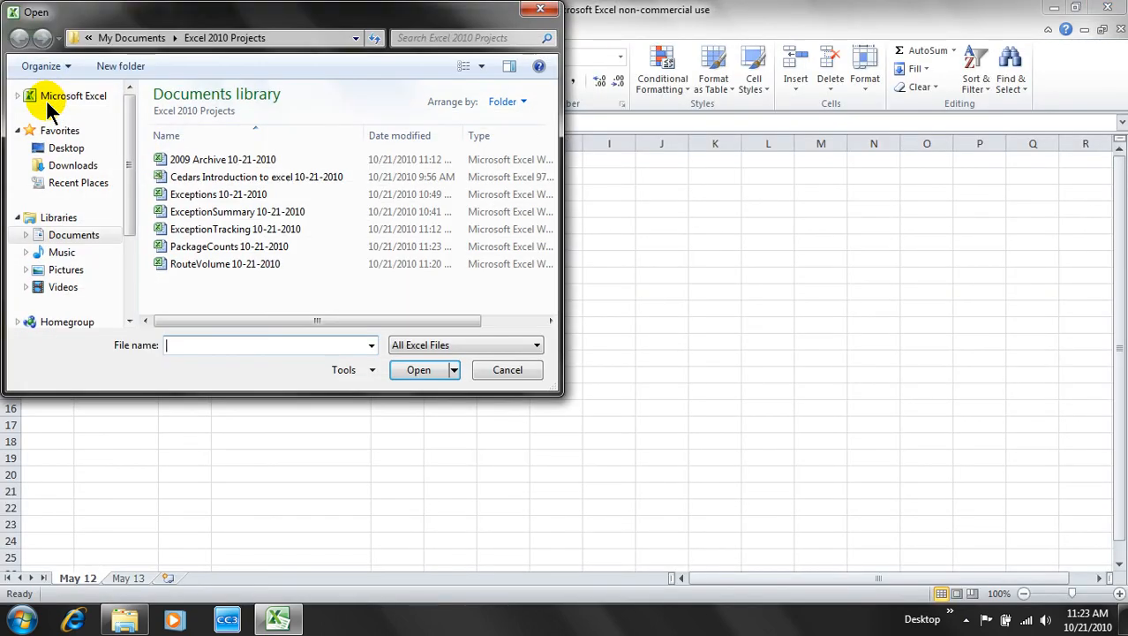
pyautogui.click(131, 39)
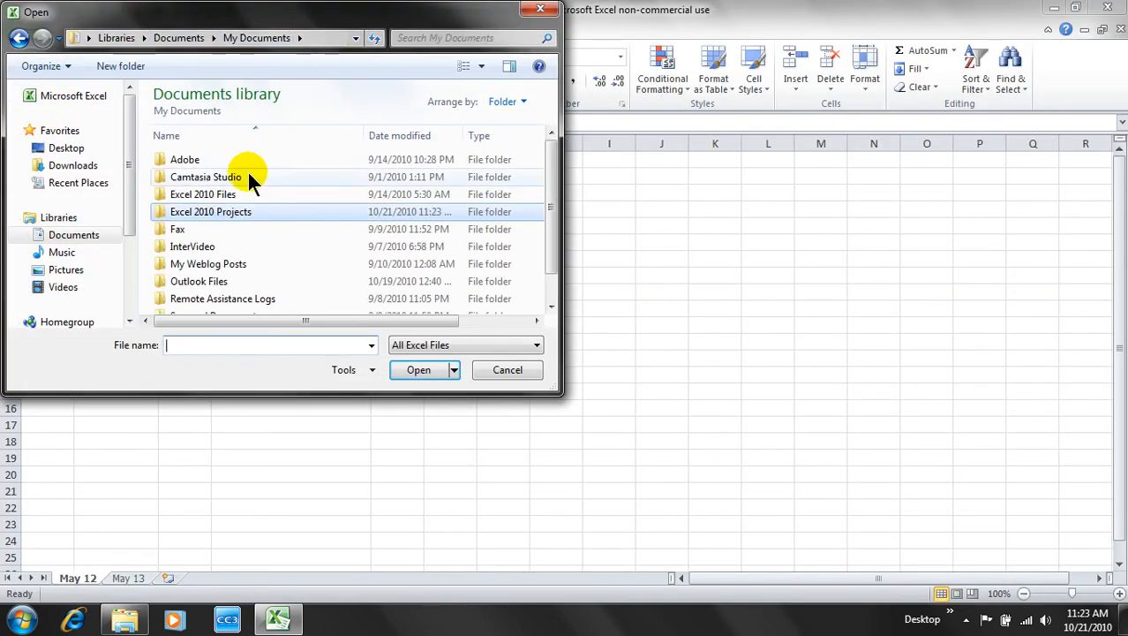
pyautogui.doubleClick(228, 196)
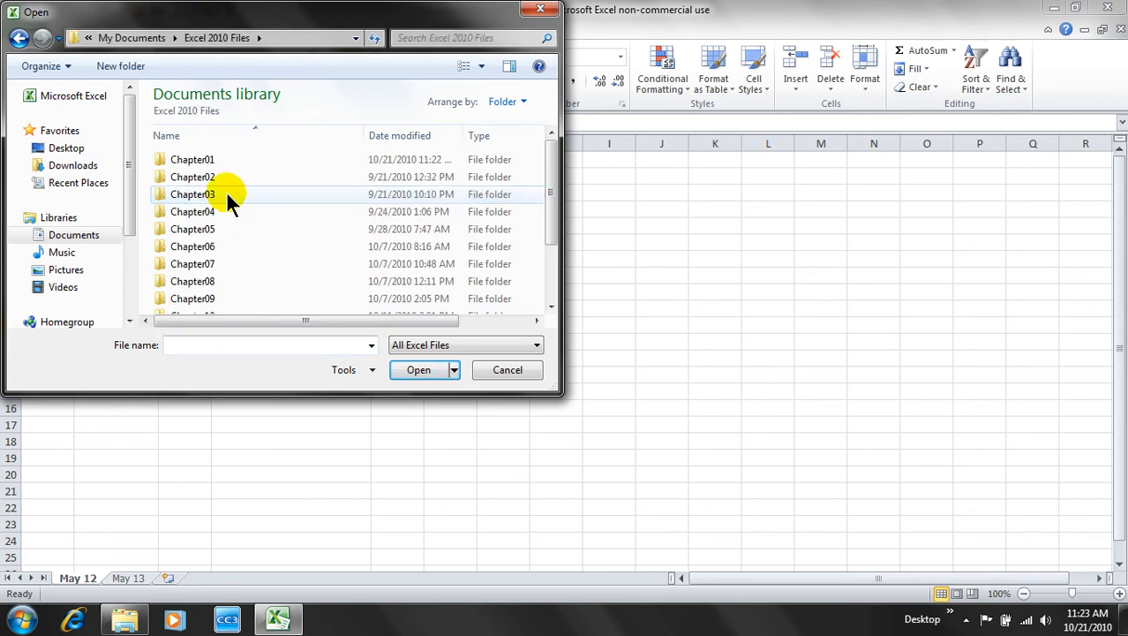
pyautogui.doubleClick(204, 160)
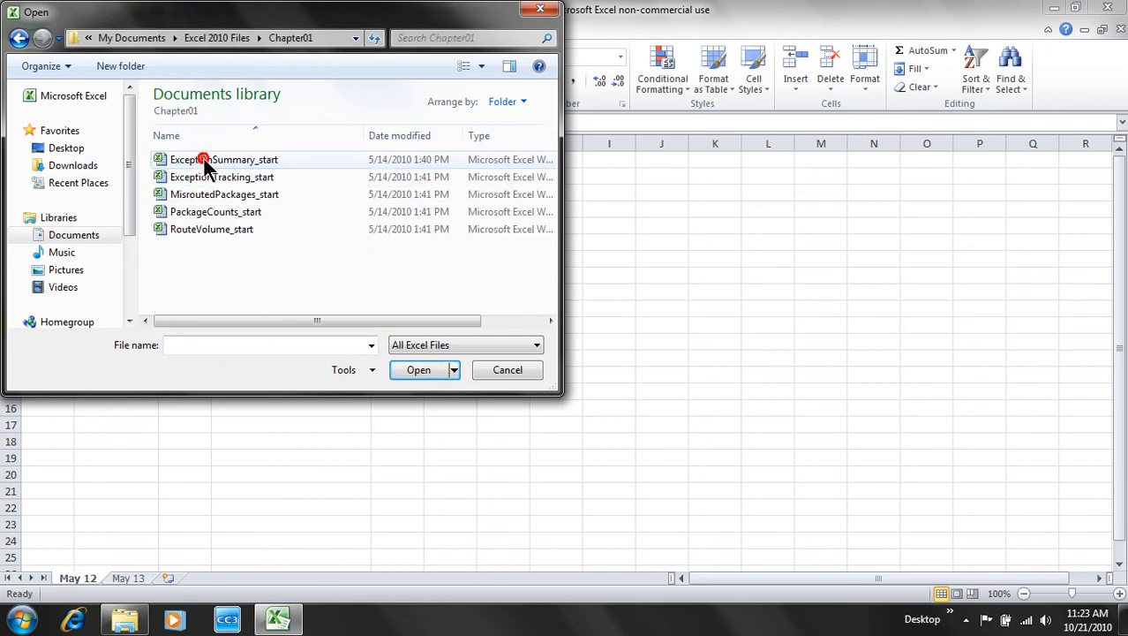
pyautogui.doubleClick(253, 199)
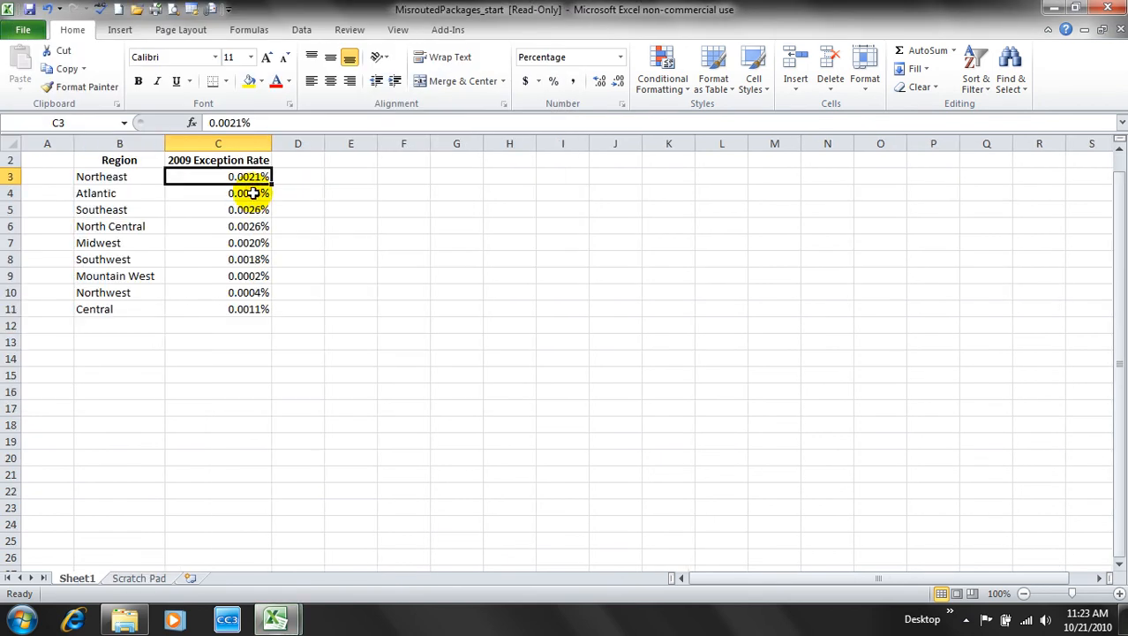
# - Start Save As and pick My Documents > Excel 2010 Projects as the location
pyautogui.click(26, 31)
pyautogui.click(40, 79)
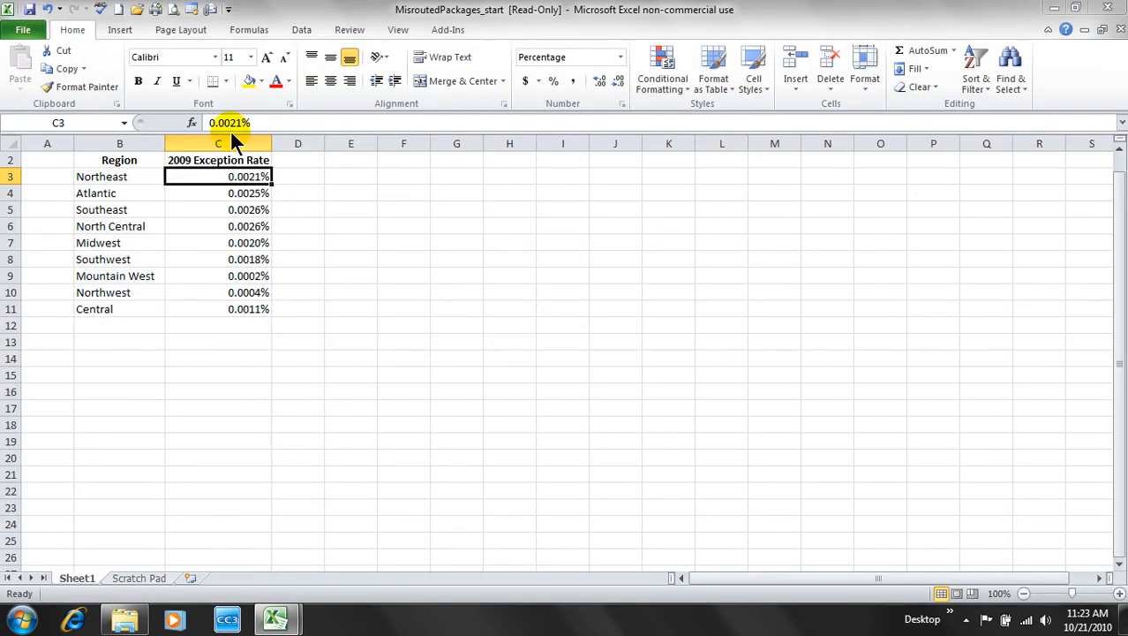
pyautogui.click(446, 185)
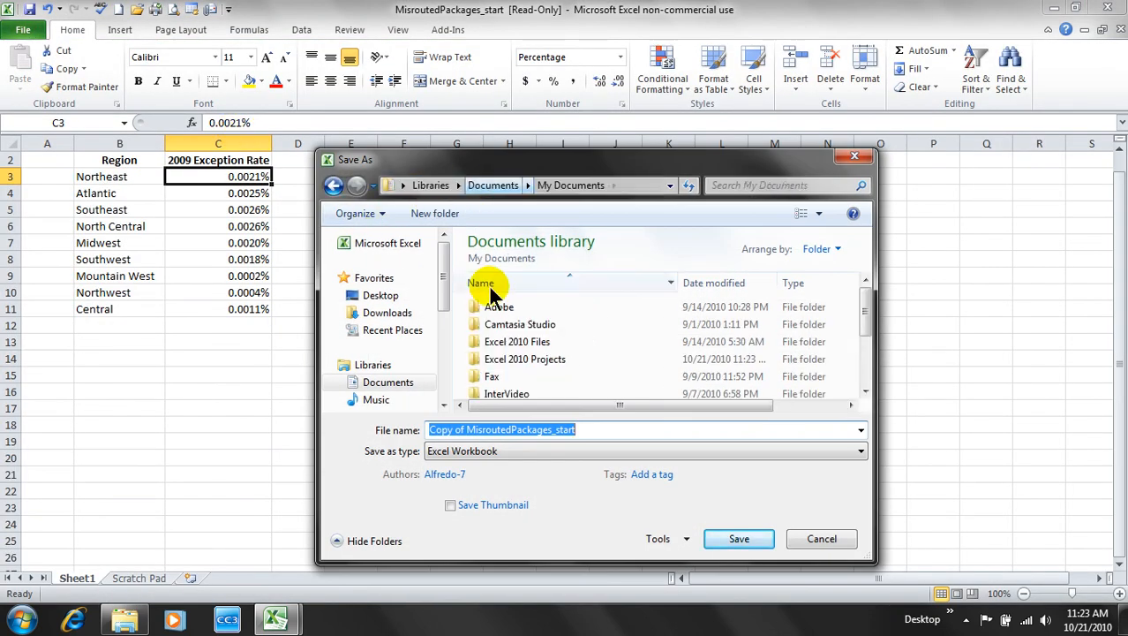
pyautogui.doubleClick(545, 357)
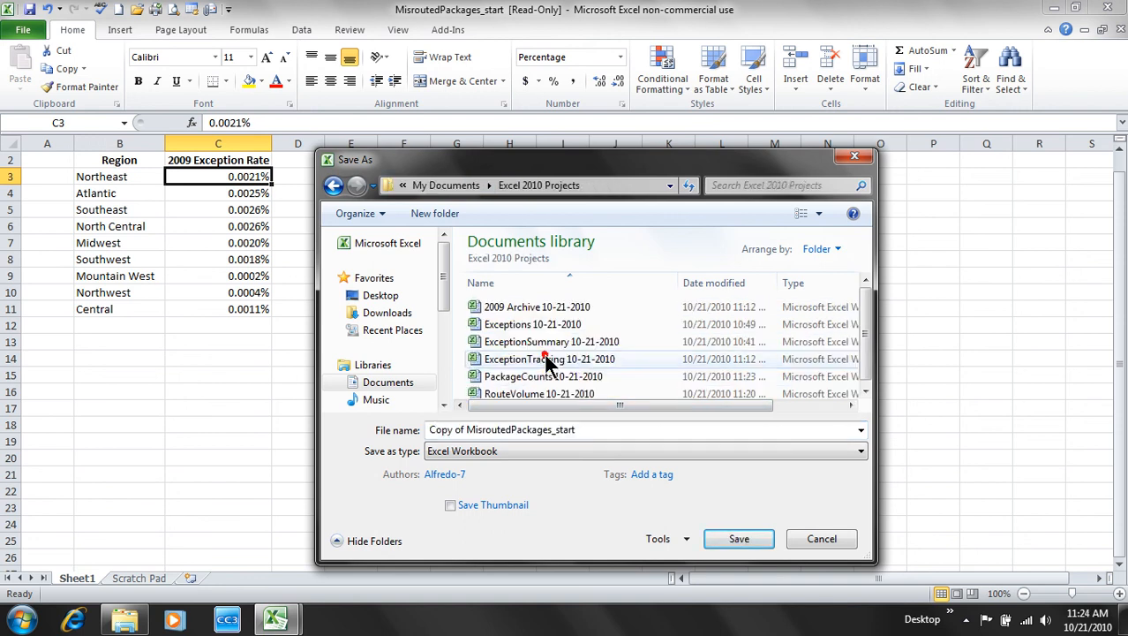
# - Edit the file name to MisroutedPackages 10-21-2010 and save the copy
pyautogui.click(608, 431)
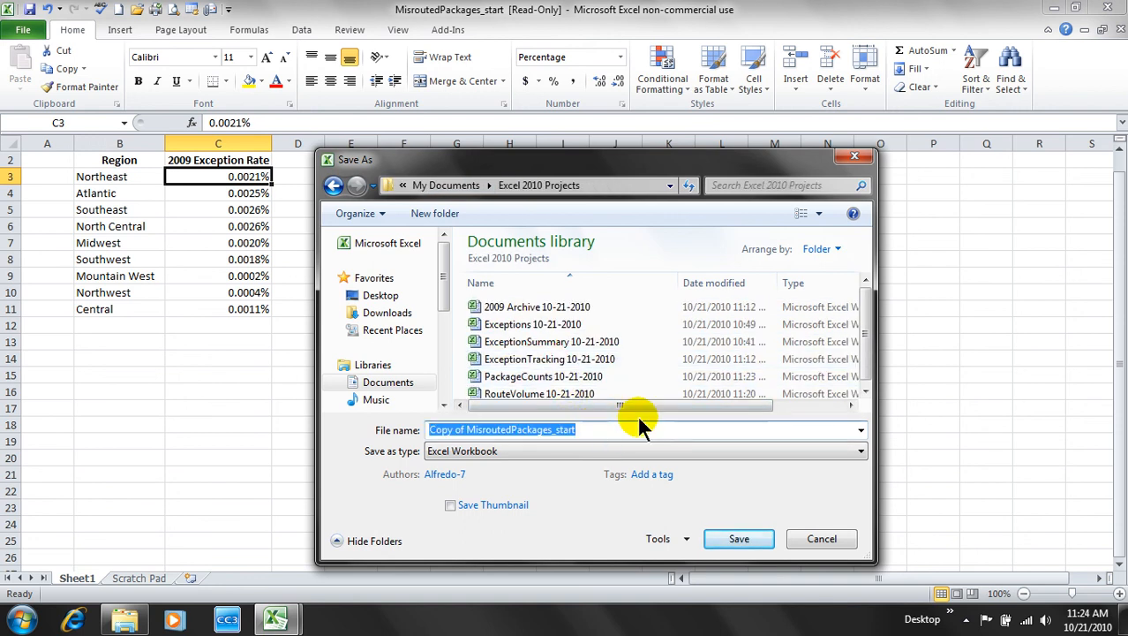
pyautogui.click(641, 429)
pyautogui.press('BackSpace')
pyautogui.press('BackSpace')
pyautogui.press('BackSpace')
pyautogui.press('BackSpace')
pyautogui.press('BackSpace')
pyautogui.press('BackSpace')
pyautogui.press('BackSpace')
pyautogui.press('BackSpace')
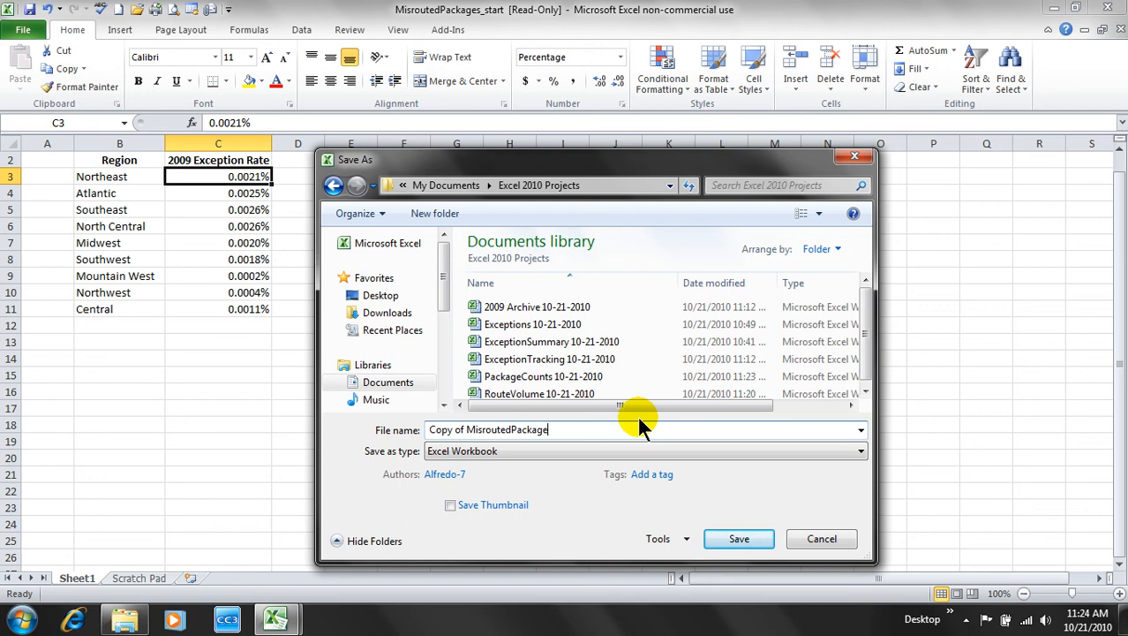
pyautogui.write('es')
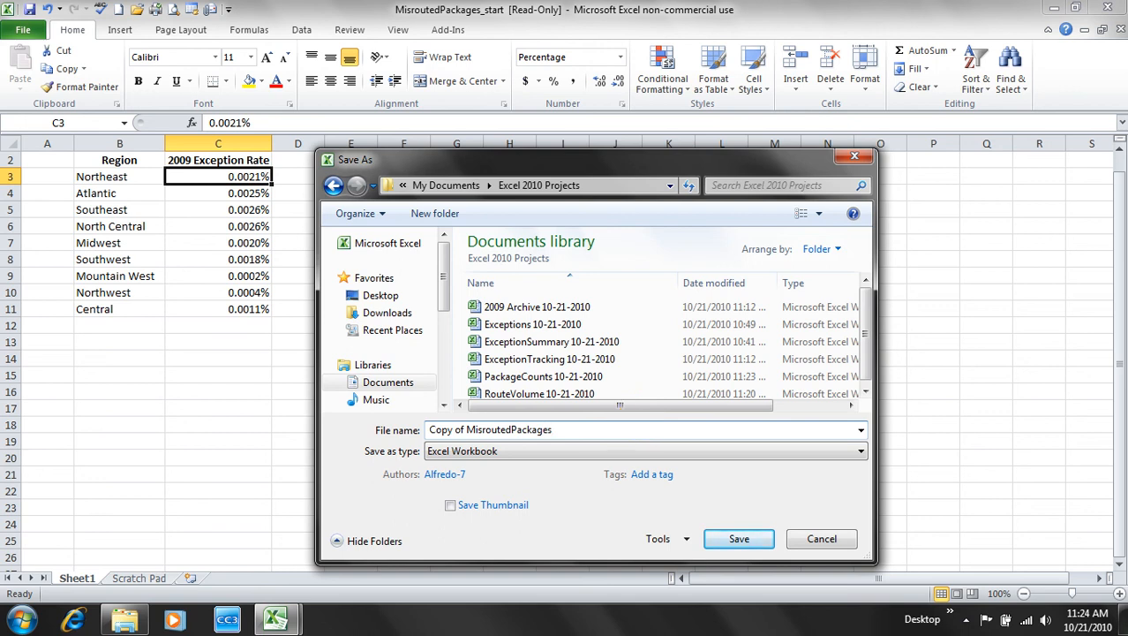
pyautogui.hotkey('ctrl', 'Left')
pyautogui.press('BackSpace')
pyautogui.press('BackSpace')
pyautogui.press('BackSpace')
pyautogui.press('BackSpace')
pyautogui.press('BackSpace')
pyautogui.press('BackSpace')
pyautogui.press('BackSpace')
pyautogui.press('BackSpace')
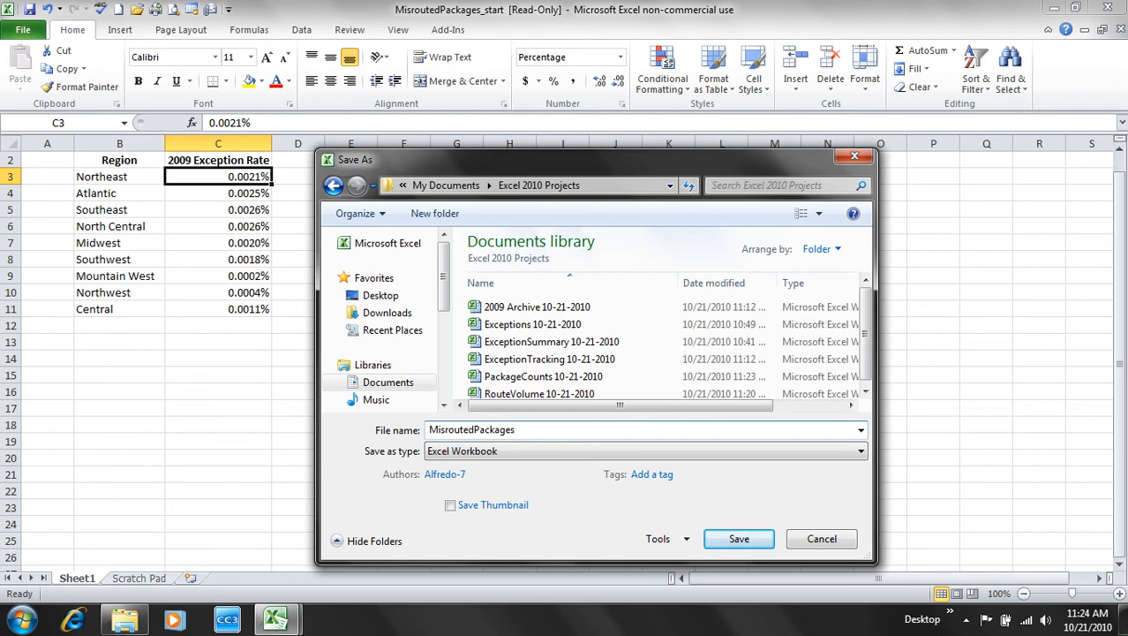
pyautogui.press('End')
pyautogui.write('10-21-2010')
pyautogui.press('Return')
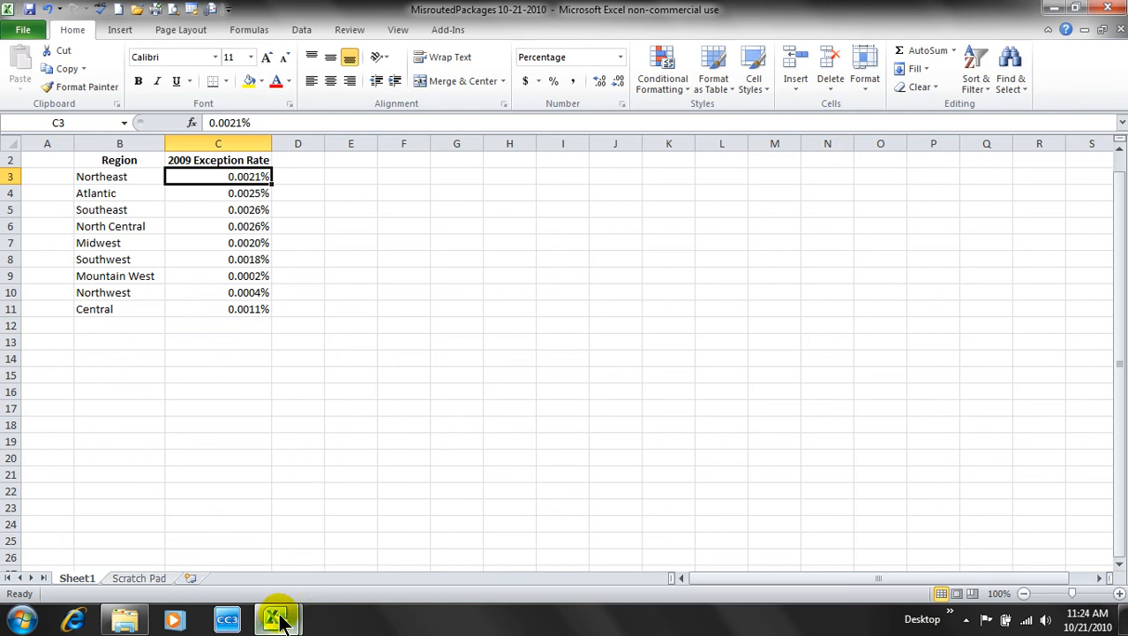
# - Bring MisroutedPackages to the front, zoom in to 150%, and select the B2:C11 table
pyautogui.moveTo(279, 621)
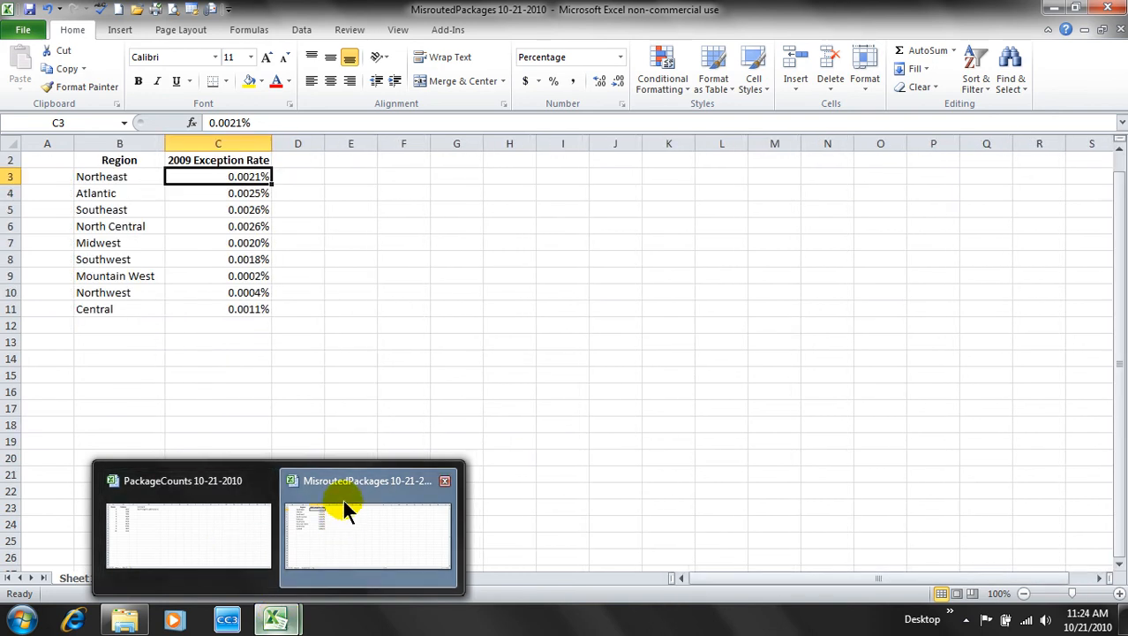
pyautogui.click(351, 528)
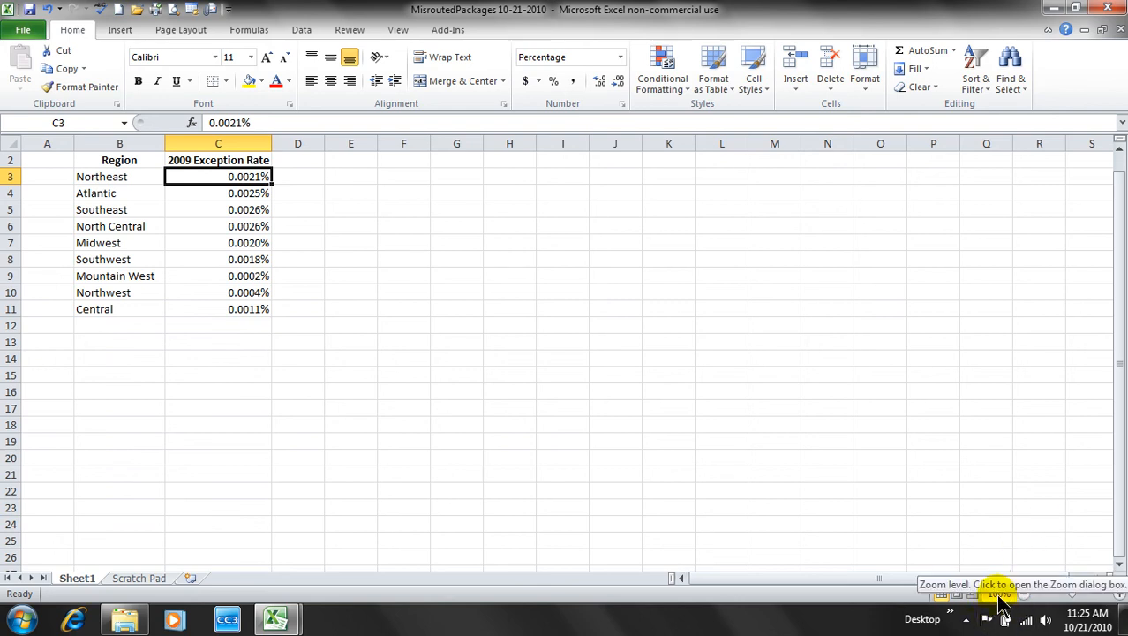
pyautogui.click(1118, 596)
pyautogui.click(1118, 597)
pyautogui.click(1119, 597)
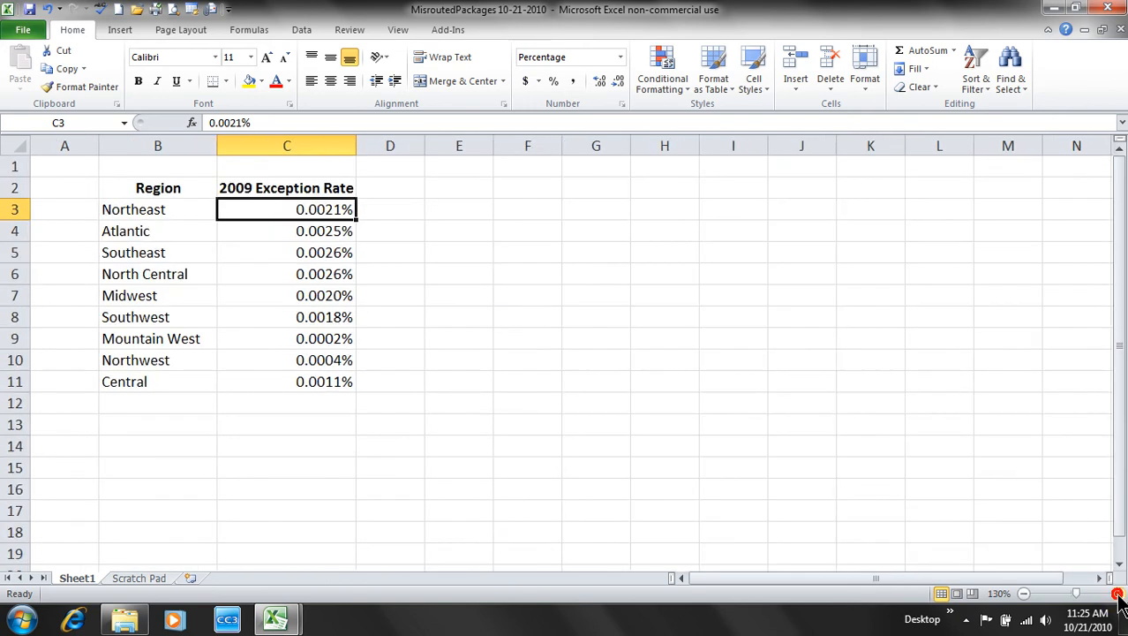
pyautogui.click(1118, 597)
pyautogui.click(1119, 597)
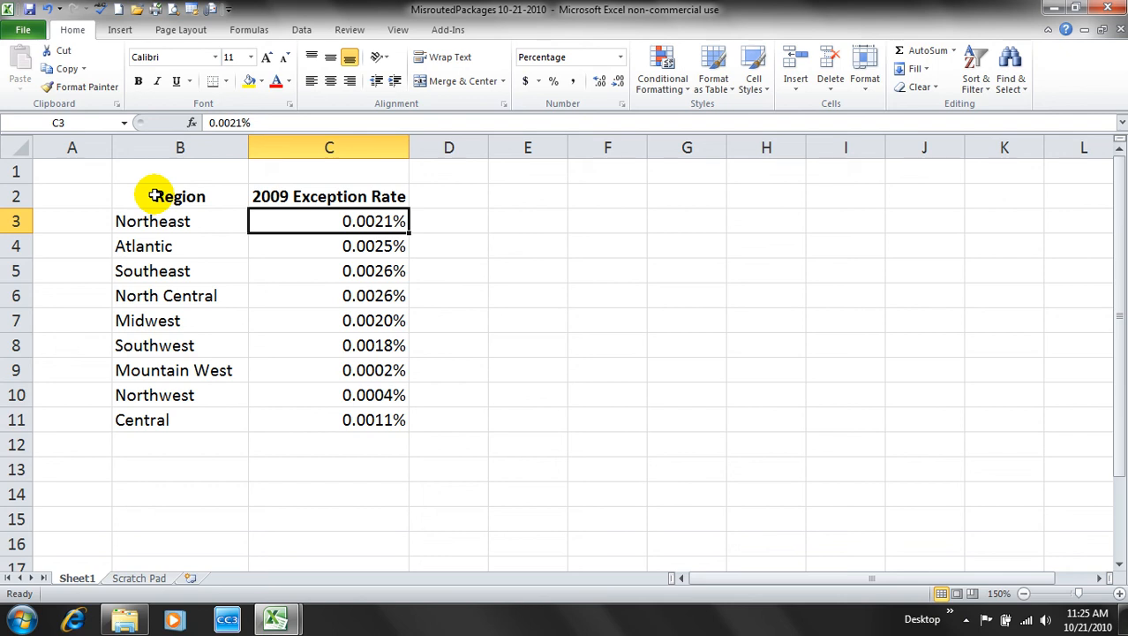
pyautogui.moveTo(154, 196); pyautogui.dragTo(338, 417)
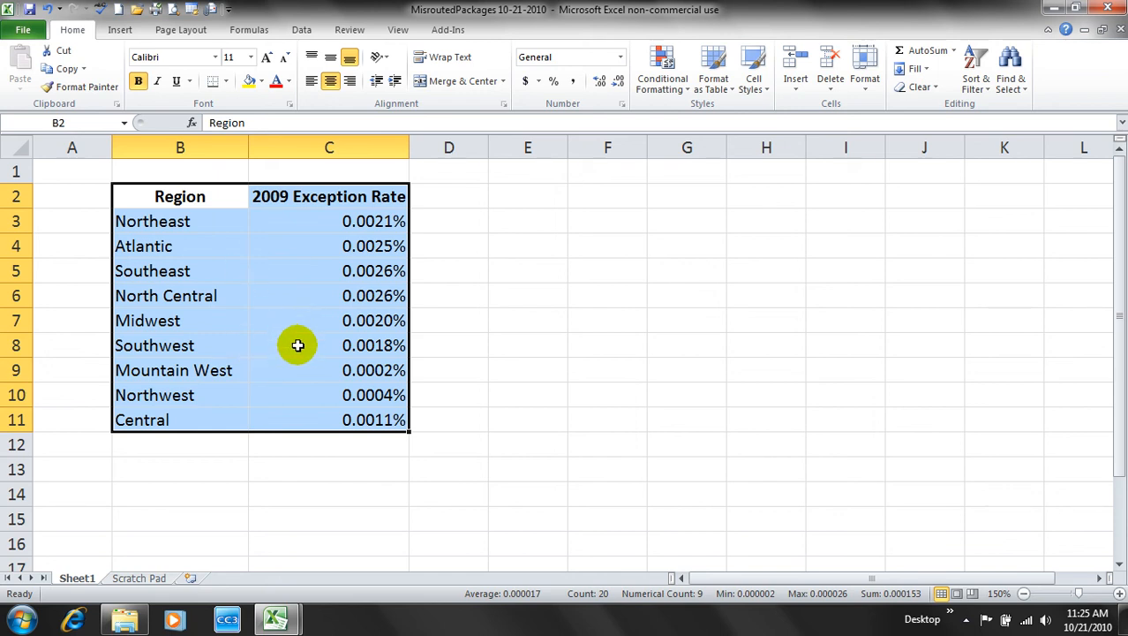
# - Zoom to the selected B2:C11 table, then set the zoom back to 100%
pyautogui.click(395, 29)
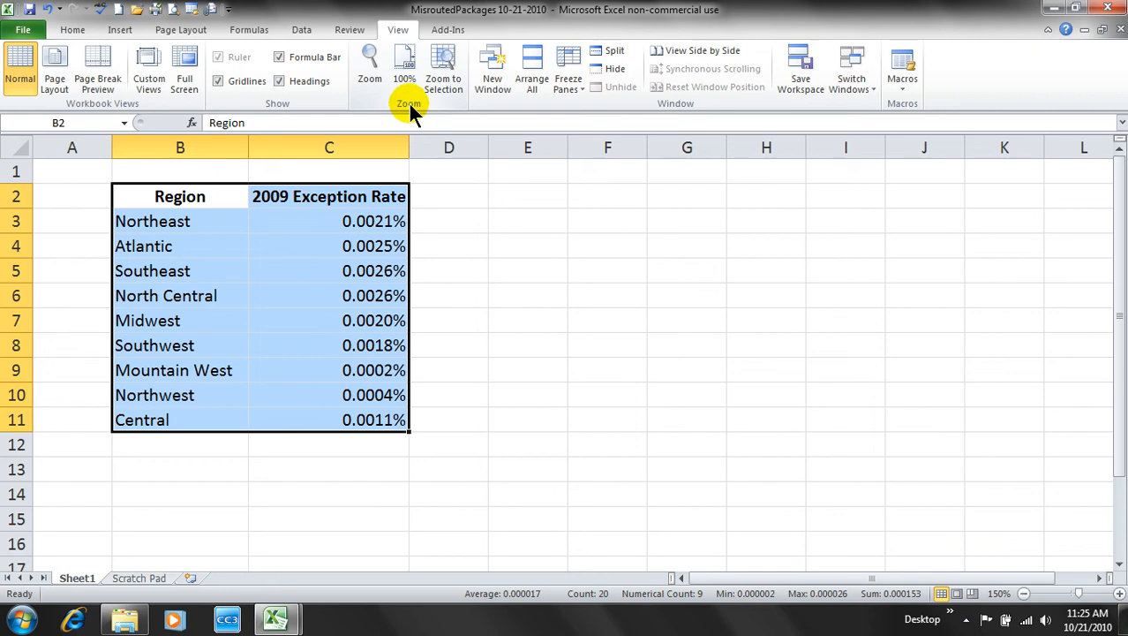
pyautogui.click(453, 73)
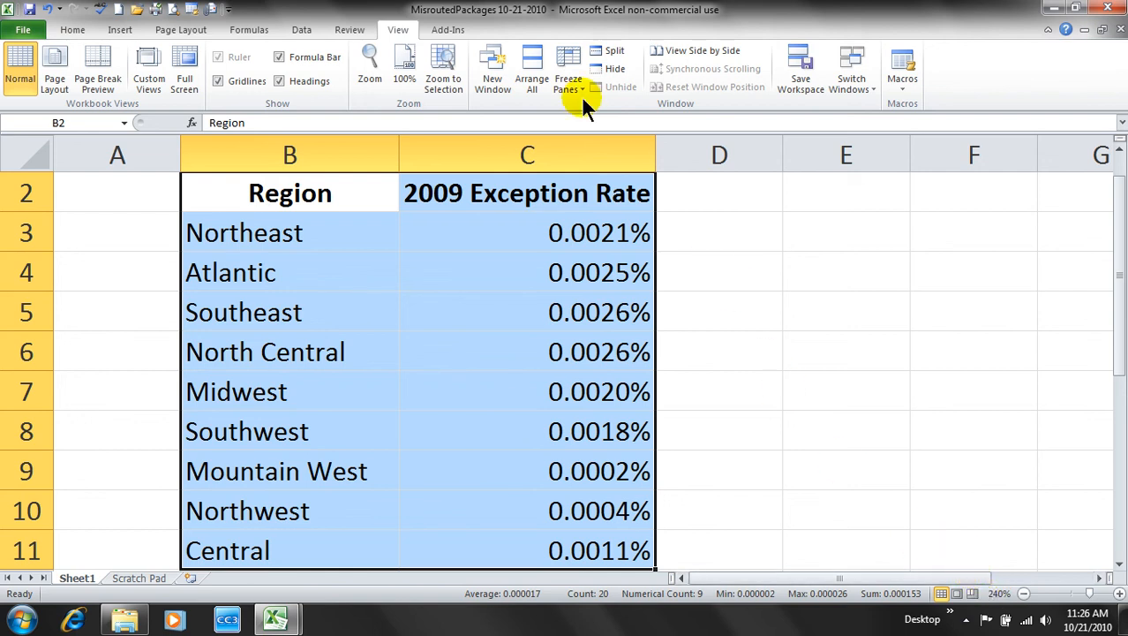
pyautogui.click(401, 35)
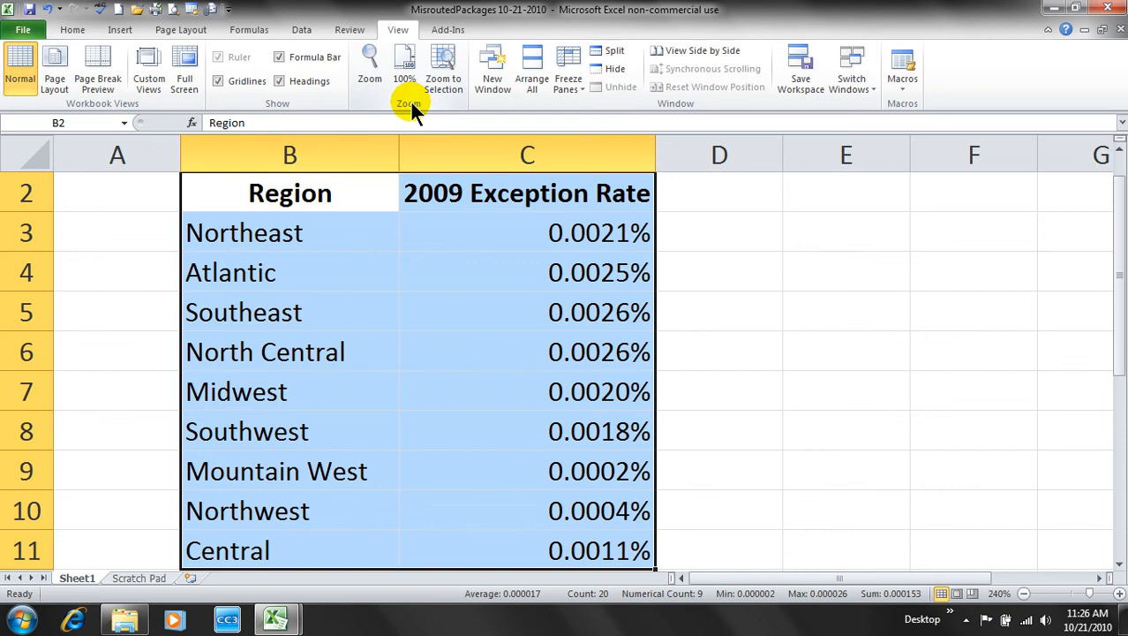
pyautogui.click(371, 70)
pyautogui.moveTo(463, 171); pyautogui.dragTo(719, 206)
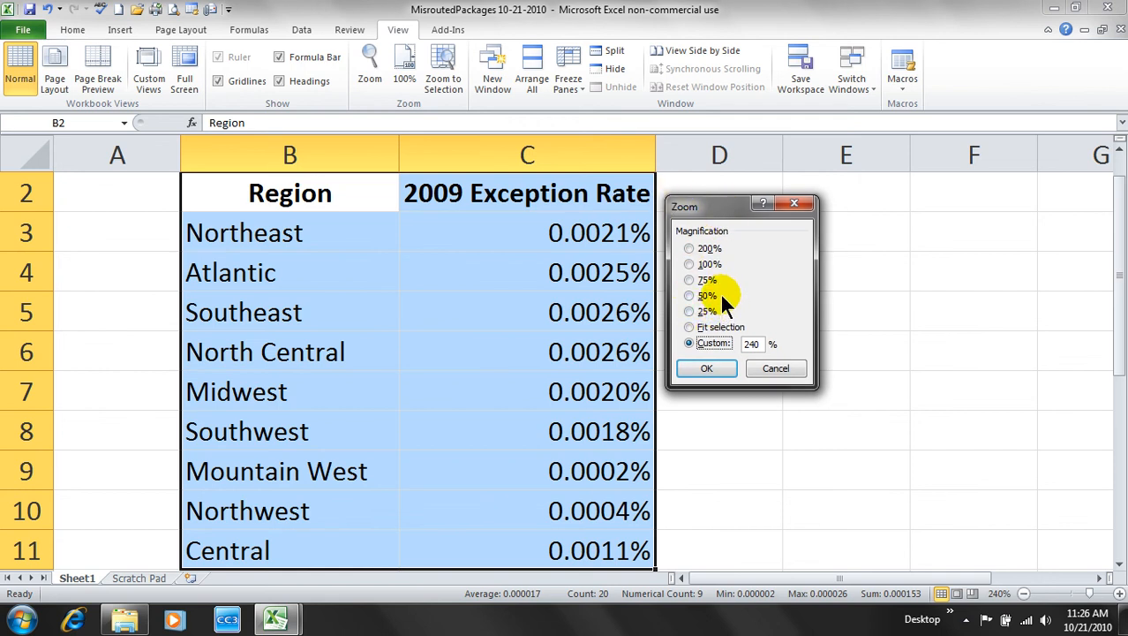
pyautogui.click(707, 264)
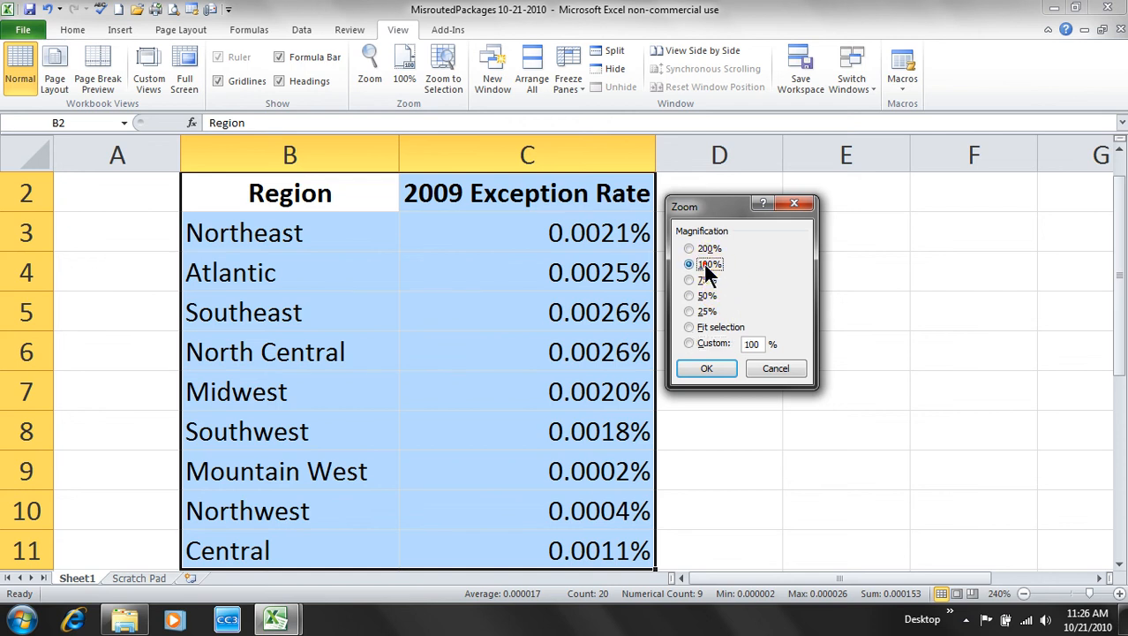
pyautogui.click(707, 370)
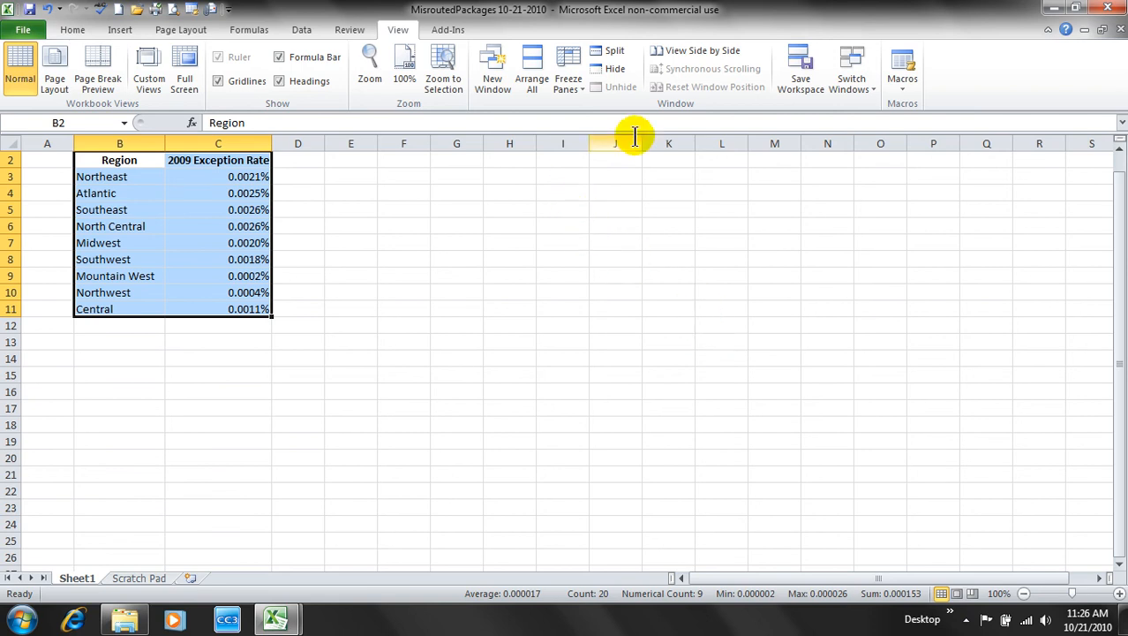
# - Switch to the PackageCounts workbook and cascade the open workbook windows
pyautogui.click(853, 85)
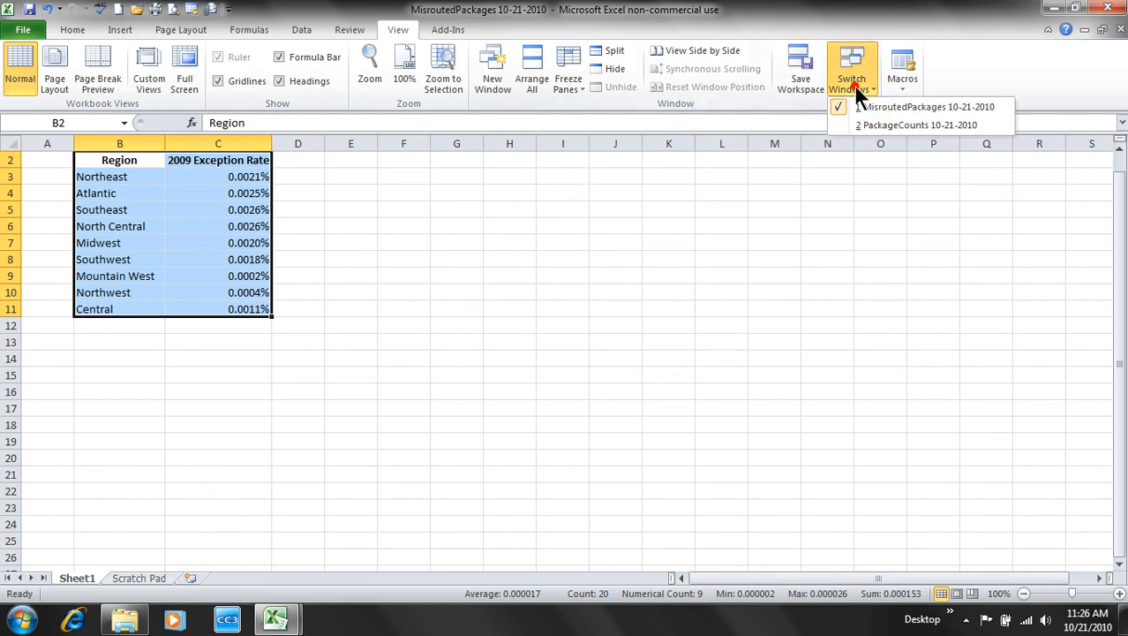
pyautogui.click(896, 131)
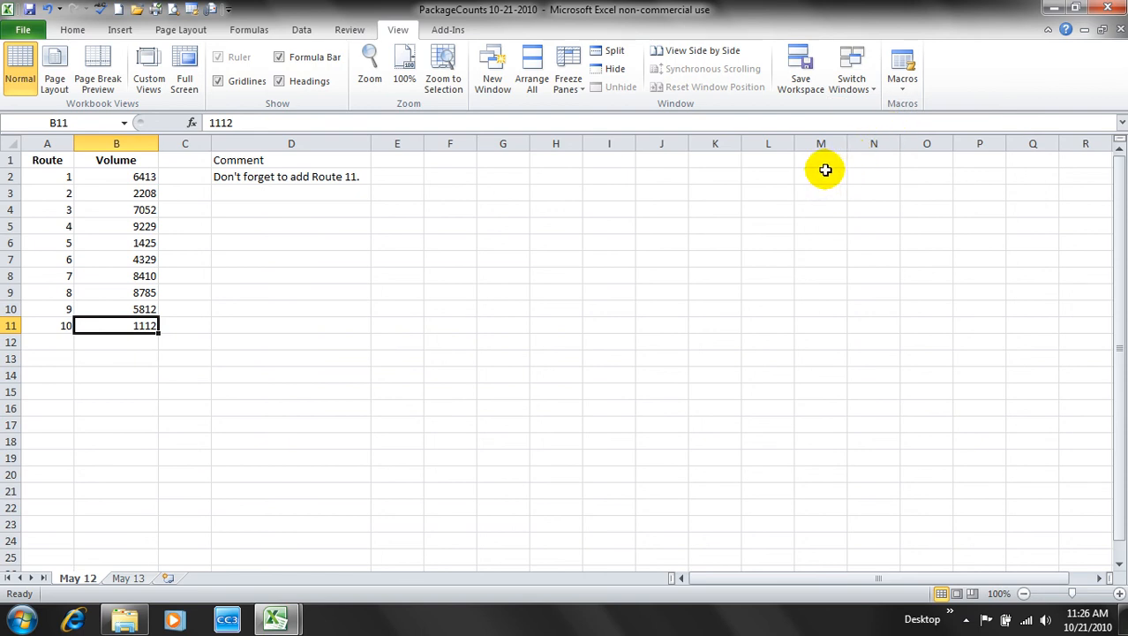
pyautogui.click(539, 78)
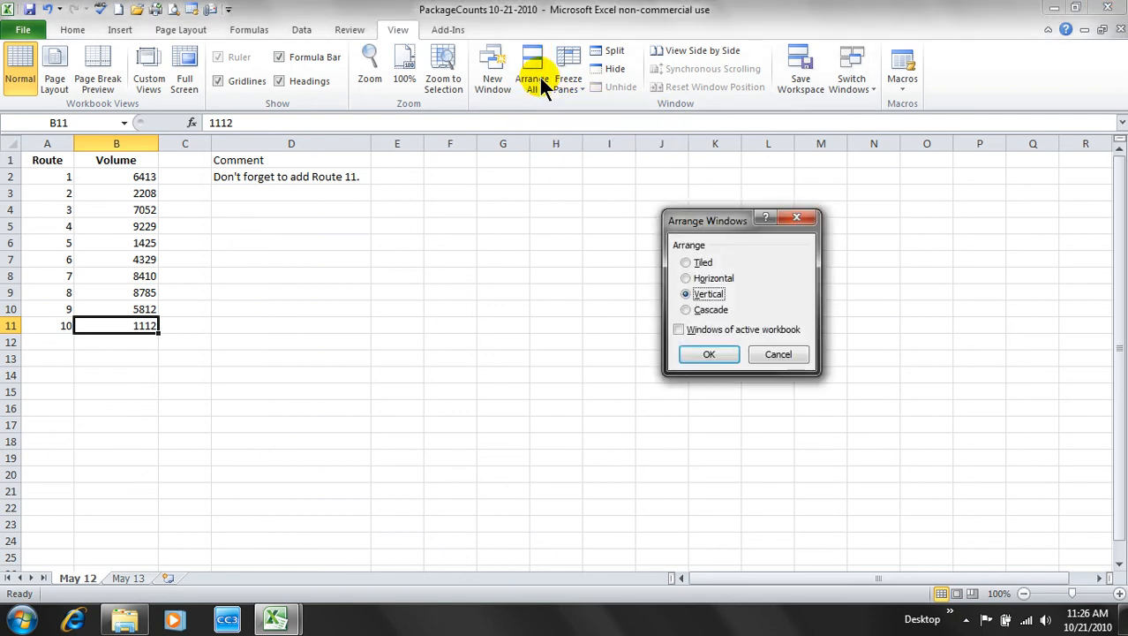
pyautogui.click(714, 309)
pyautogui.click(707, 352)
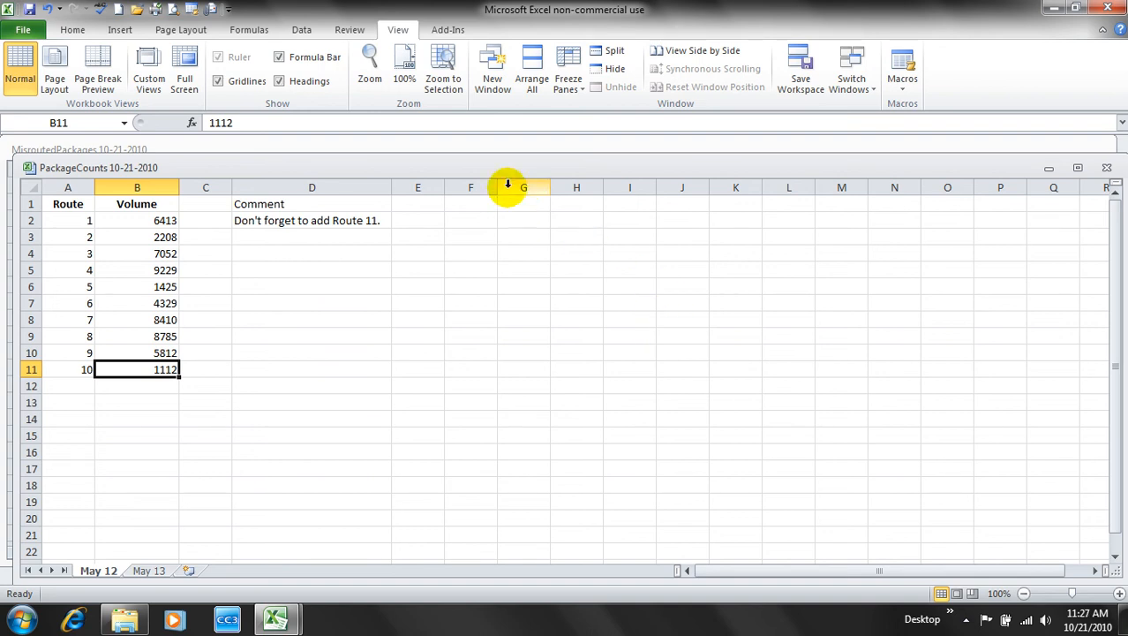
# - Drag the PackageCounts window so MisroutedPackages shows behind it
pyautogui.moveTo(411, 171); pyautogui.dragTo(423, 191)
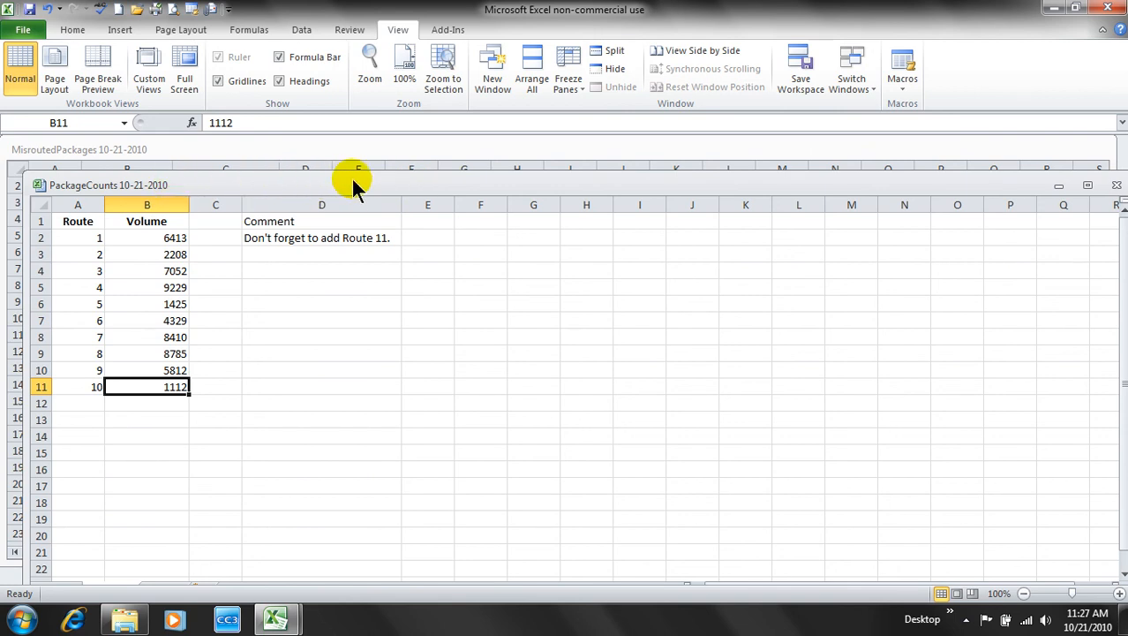
pyautogui.moveTo(391, 187)
pyautogui.mouseDown()
pyautogui.moveTo(492, 355)
pyautogui.moveTo(518, 468)
pyautogui.moveTo(418, 320)
pyautogui.moveTo(369, 161)
pyautogui.moveTo(388, 174)
pyautogui.mouseUp()
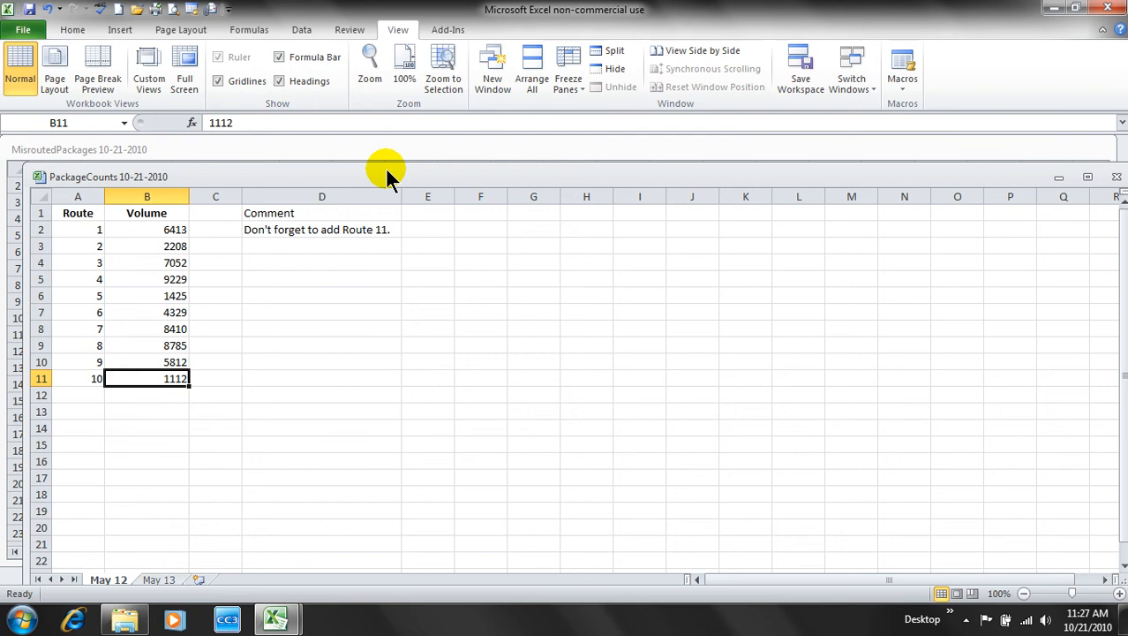
pyautogui.click(533, 74)
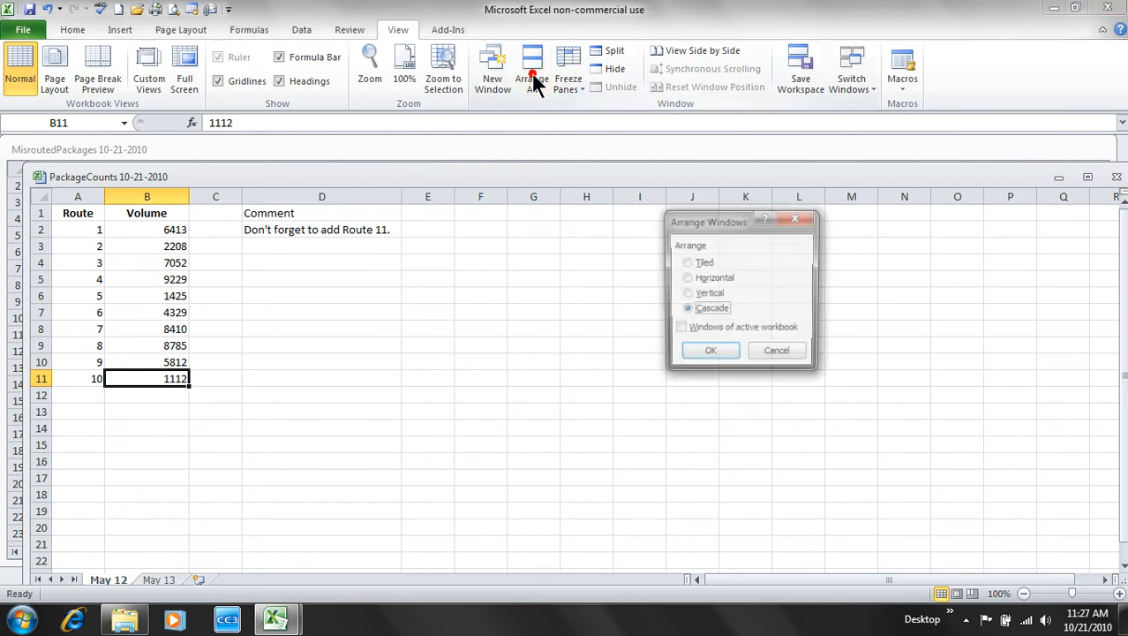
# - Arrange the windows vertically, then click cells in each workbook, ending in PackageCounts
pyautogui.click(715, 293)
pyautogui.click(711, 353)
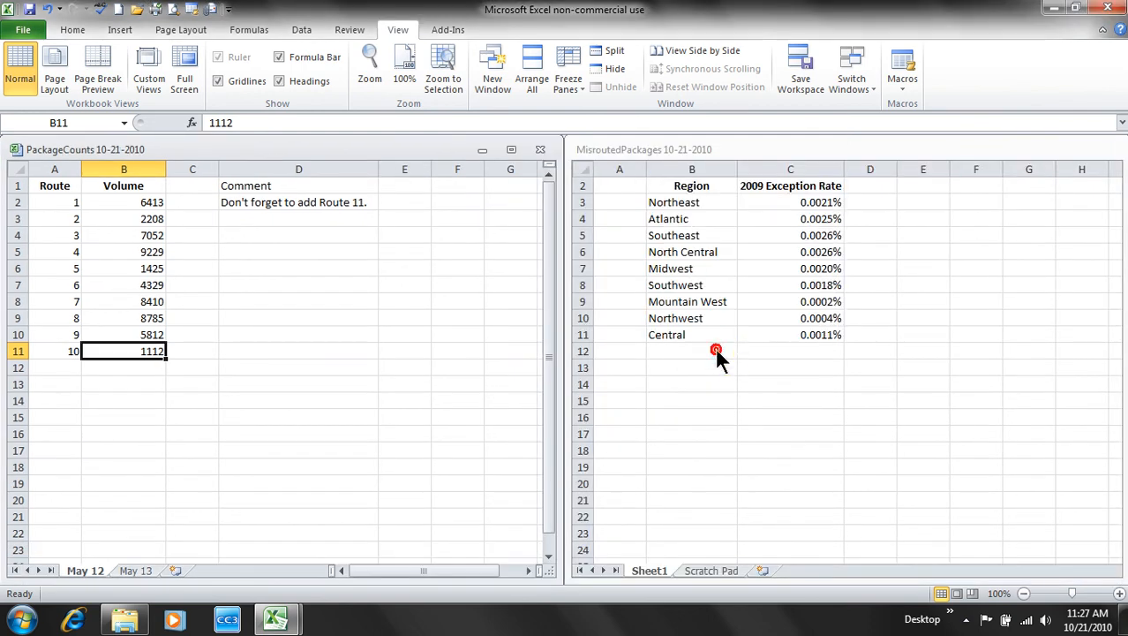
pyautogui.click(363, 262)
pyautogui.click(901, 277)
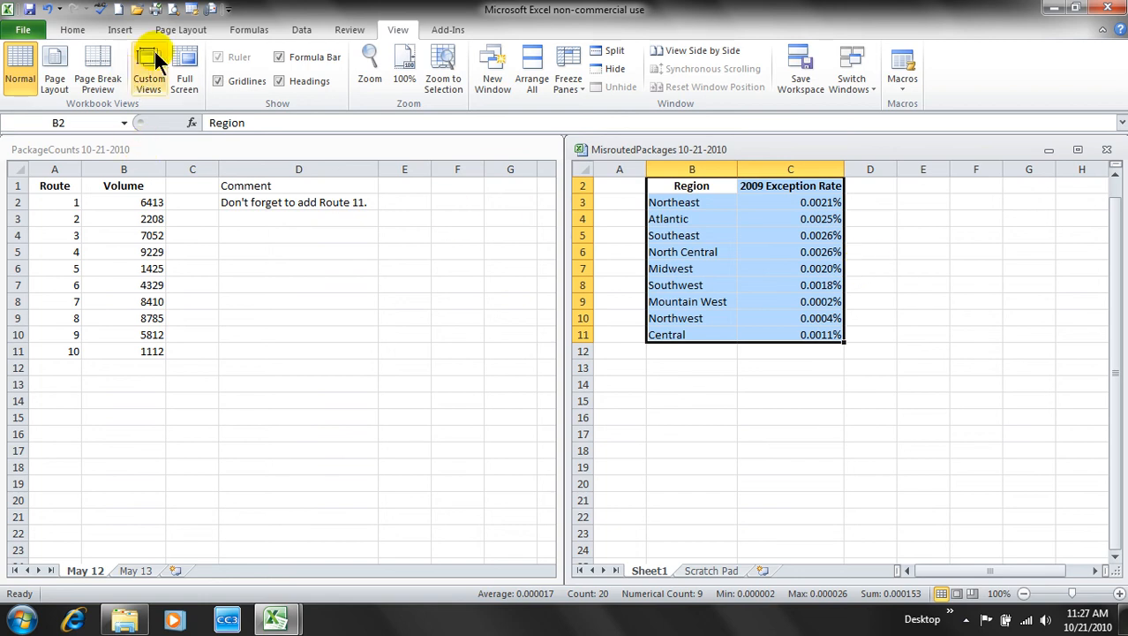
pyautogui.click(971, 254)
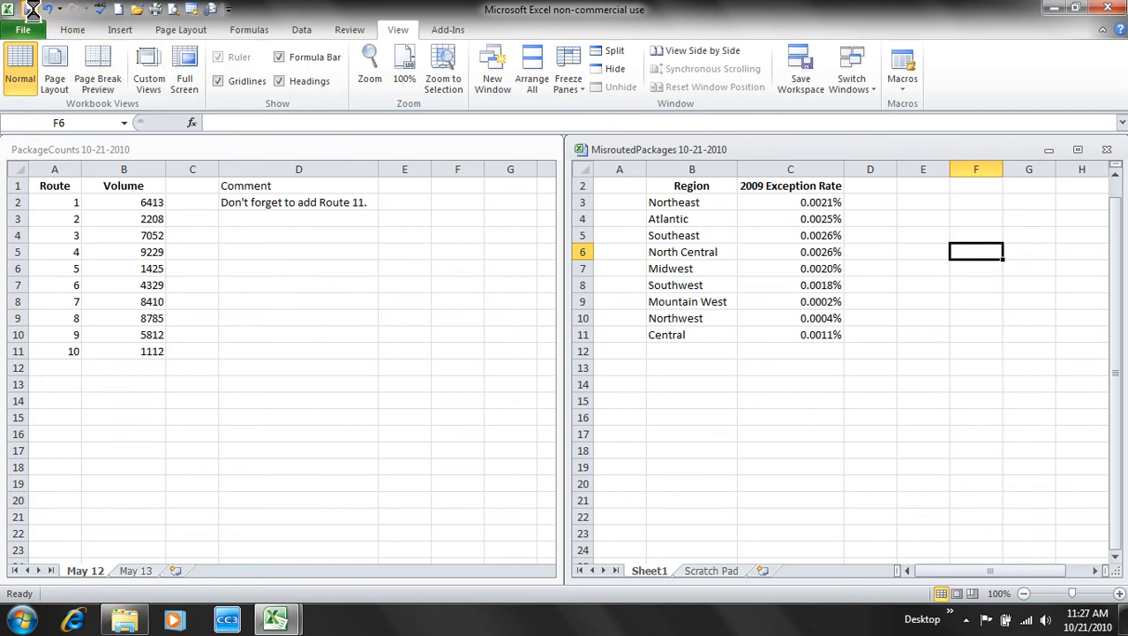
pyautogui.click(382, 246)
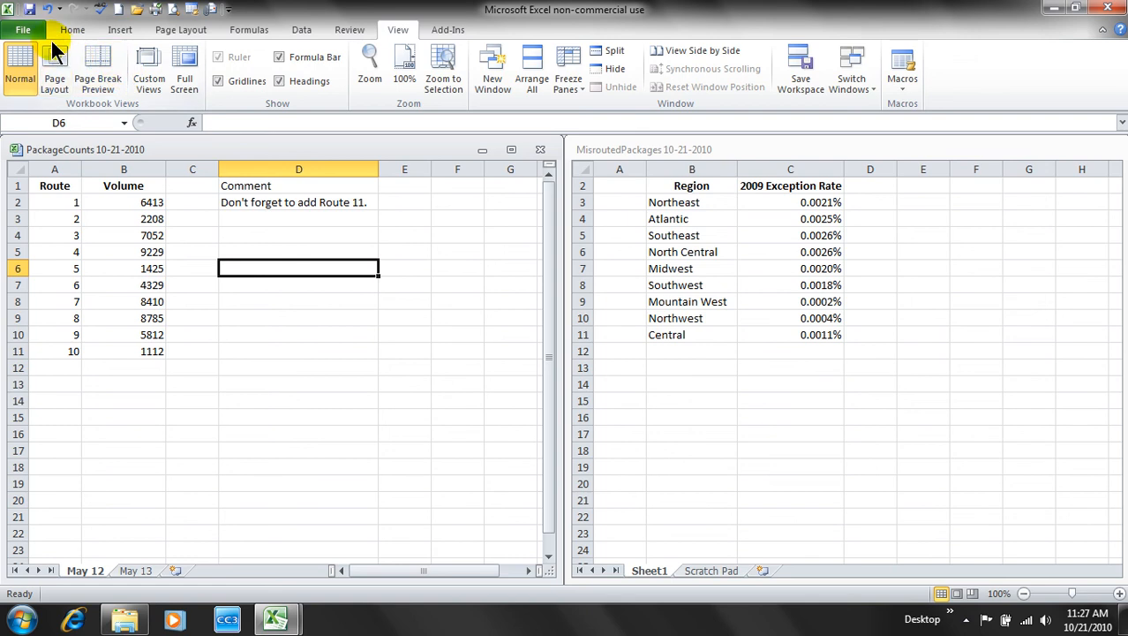
# - Save PackageCounts, select cells B13, D14:E14 and D13, then exit Excel
pyautogui.click(36, 11)
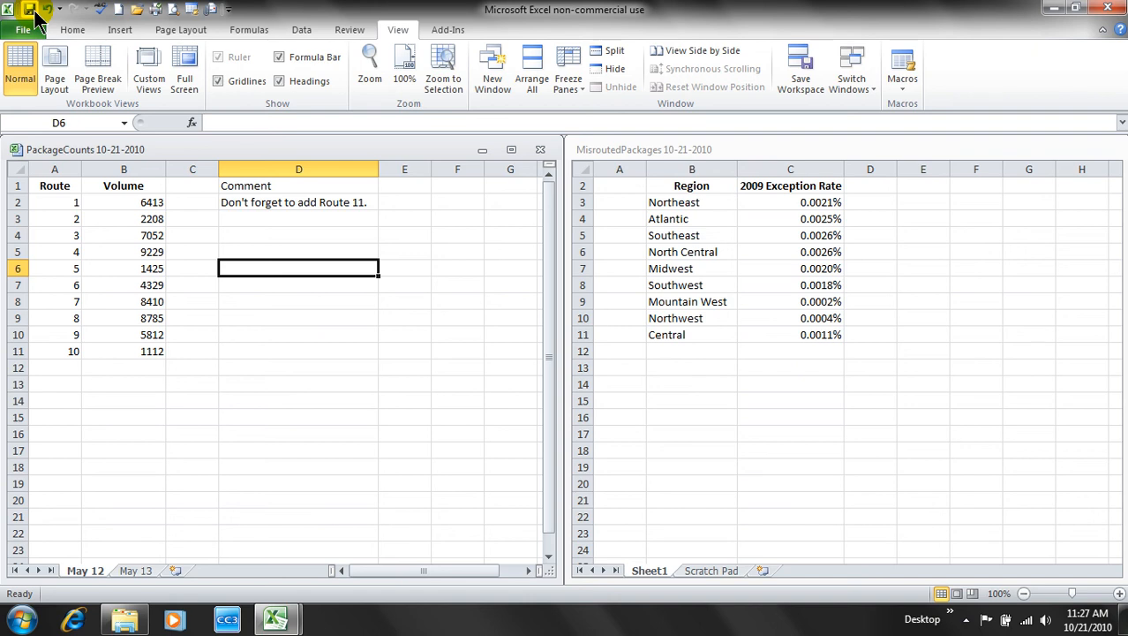
pyautogui.click(144, 385)
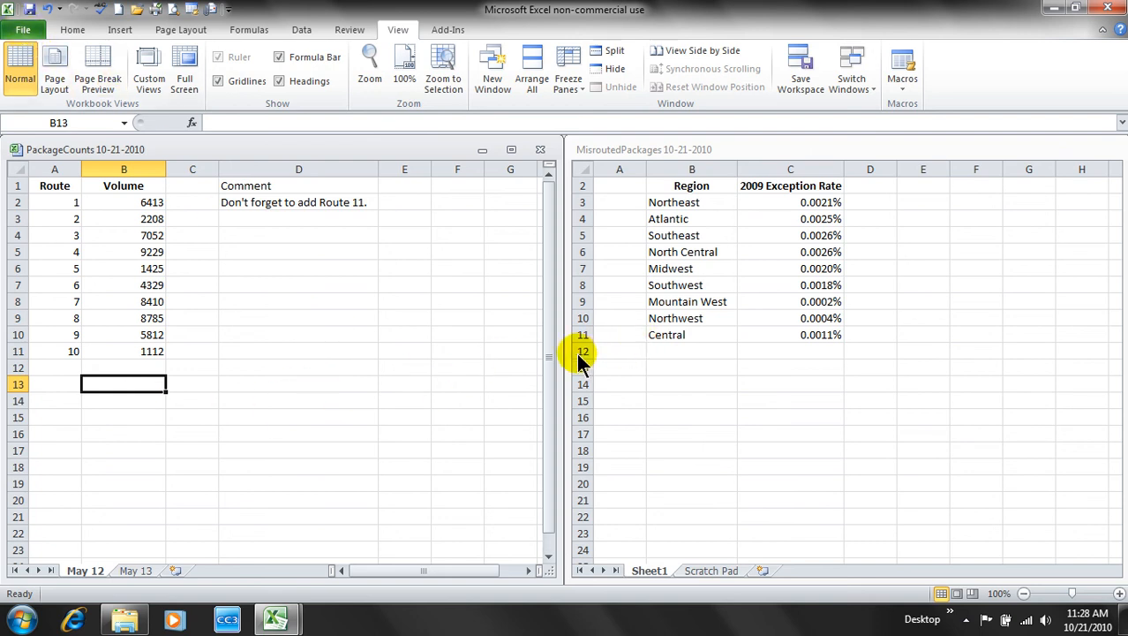
pyautogui.moveTo(265, 401); pyautogui.dragTo(383, 406)
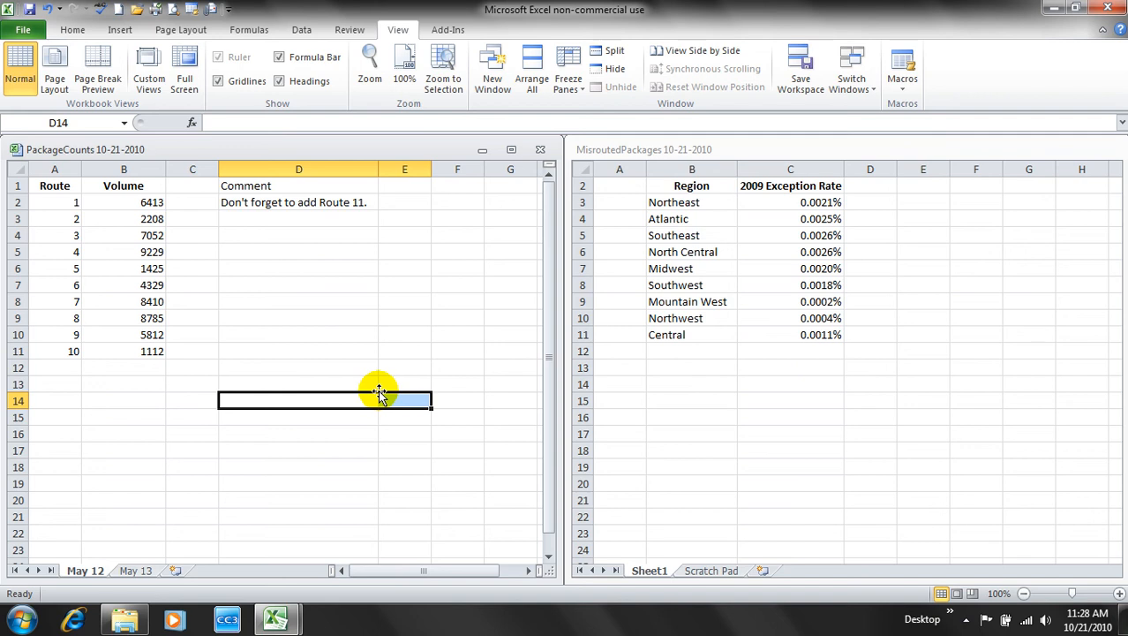
pyautogui.click(362, 381)
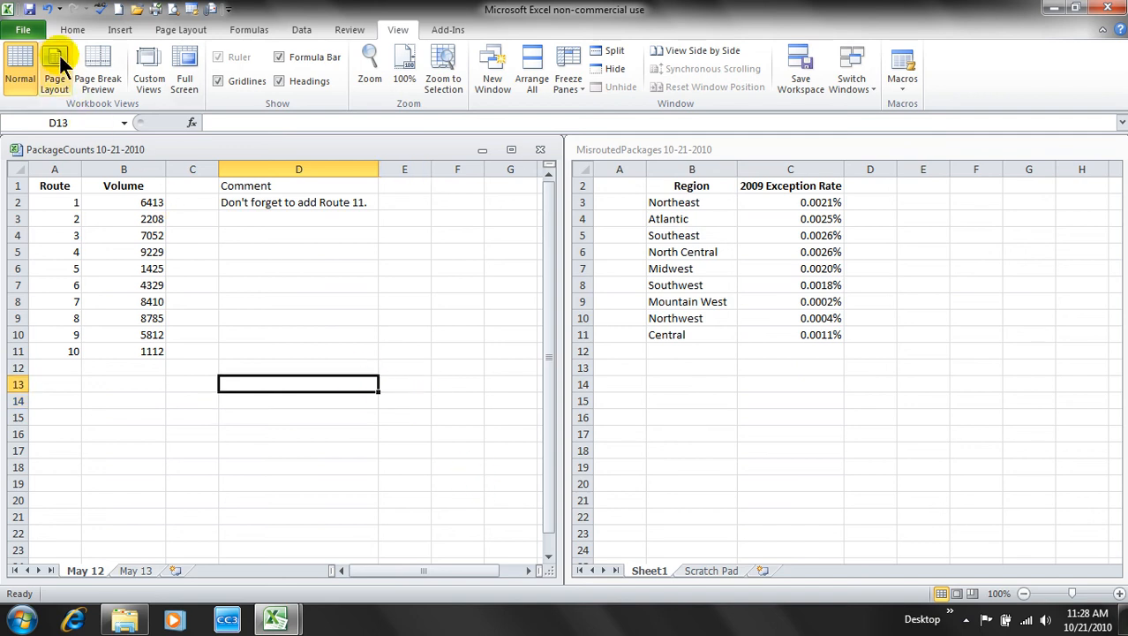
pyautogui.click(27, 32)
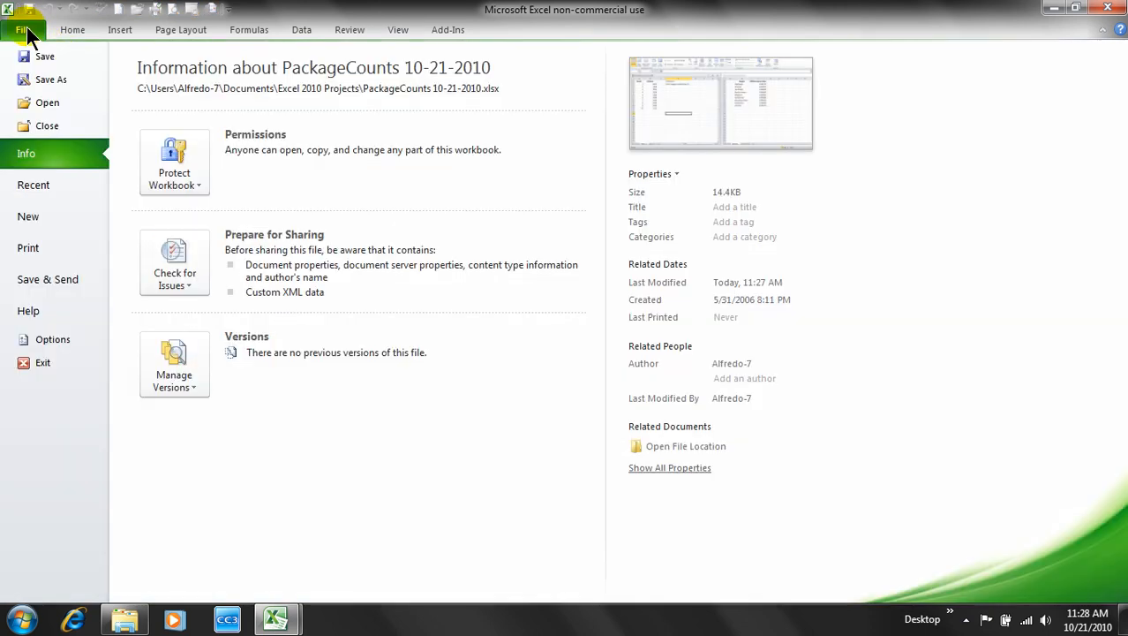
pyautogui.click(42, 363)
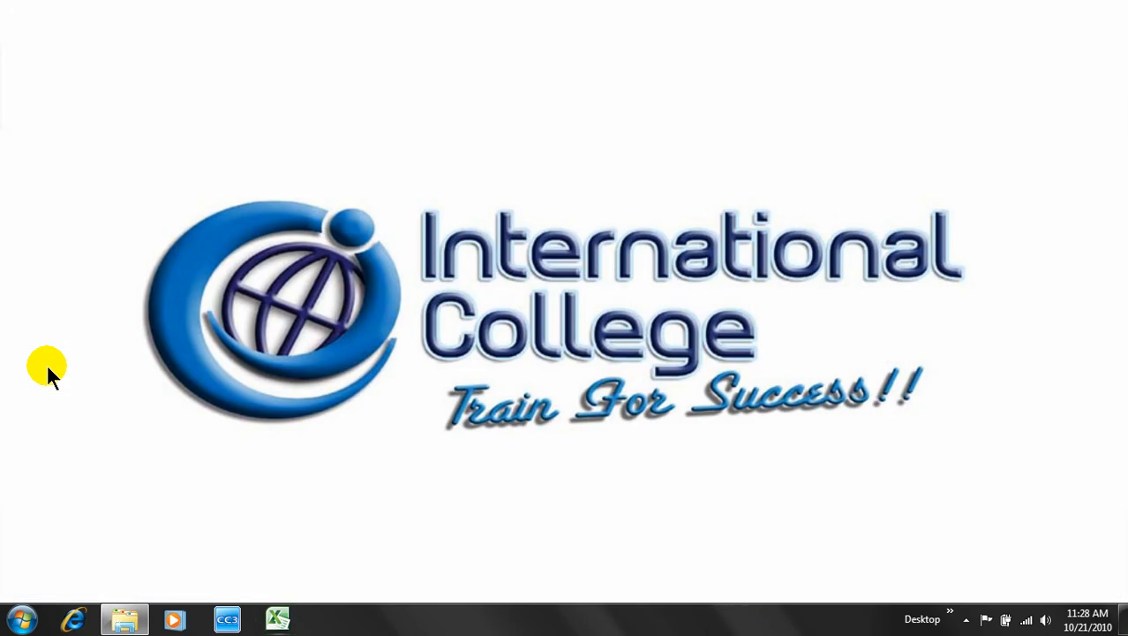